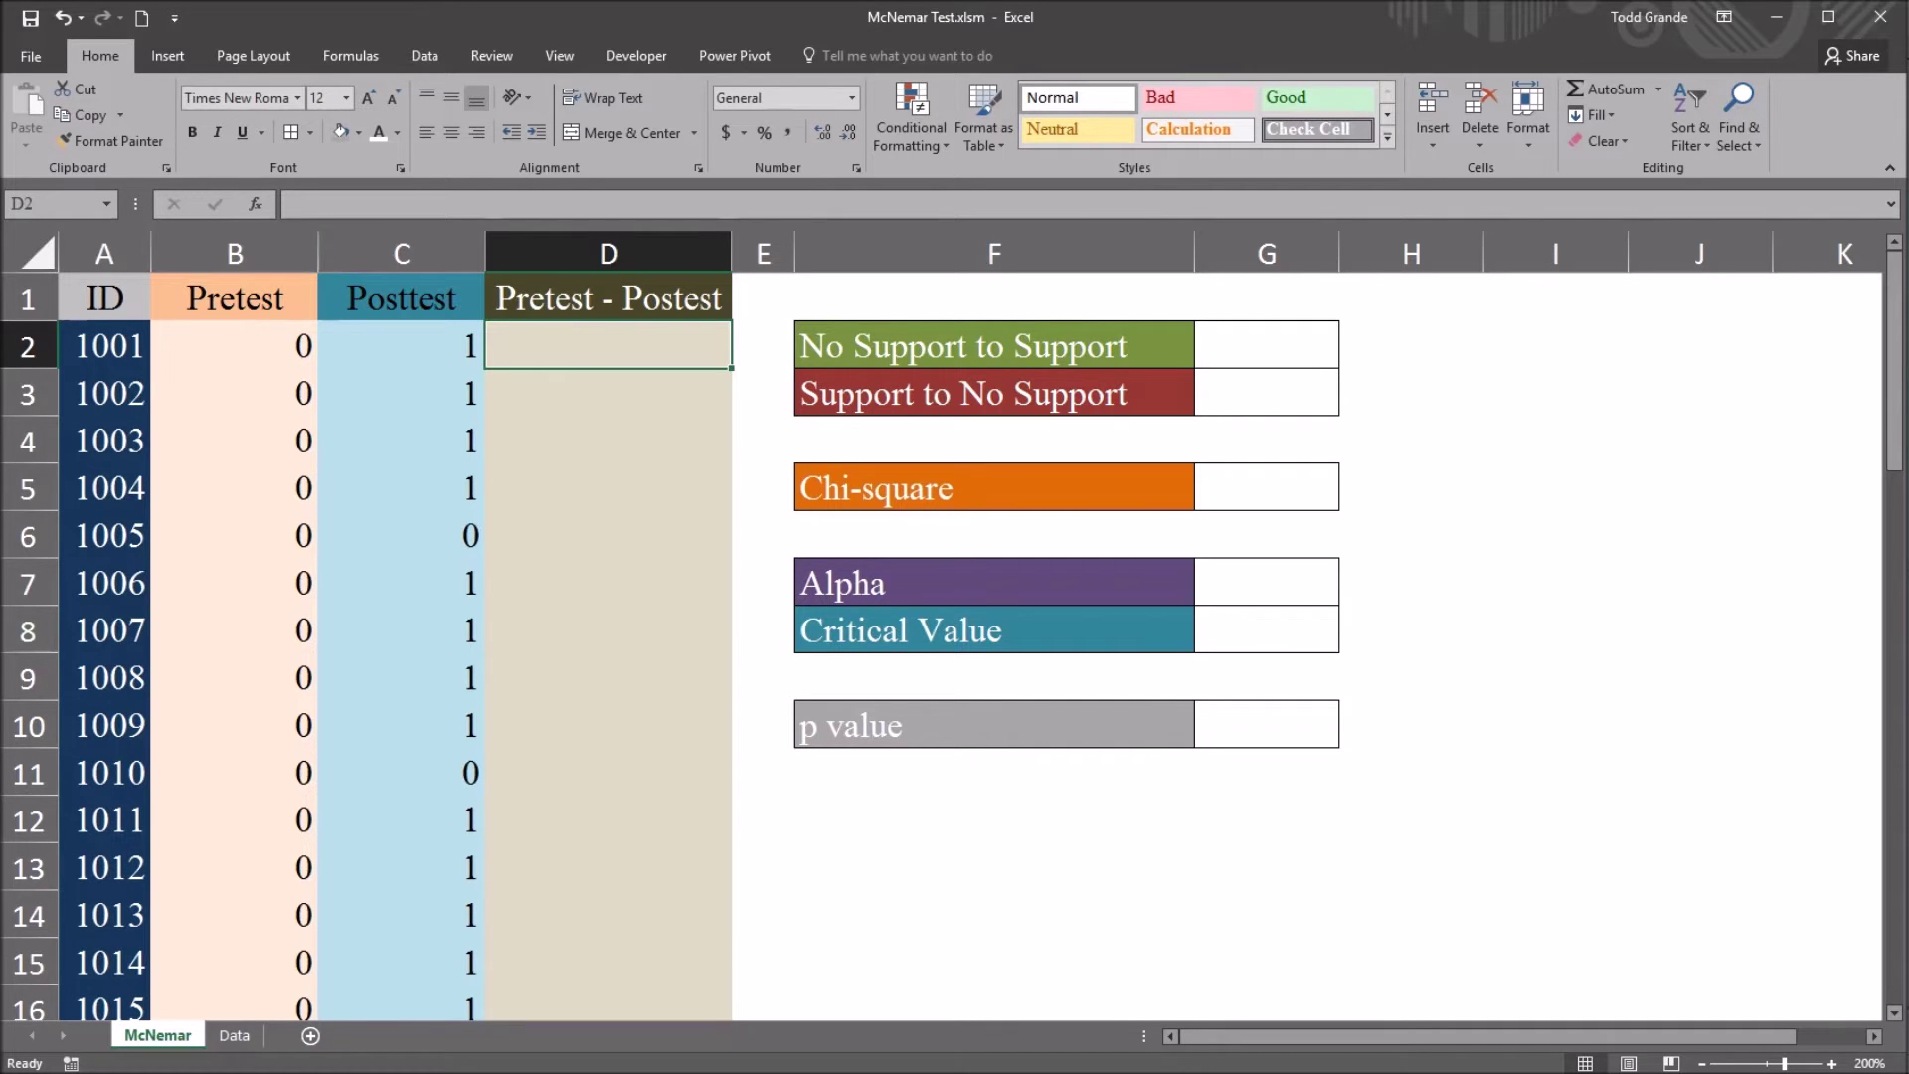
# Examine the ID, Pretest and Posttest columns and the first participant's score coding in B2 and C2
pyautogui.click(104, 252)
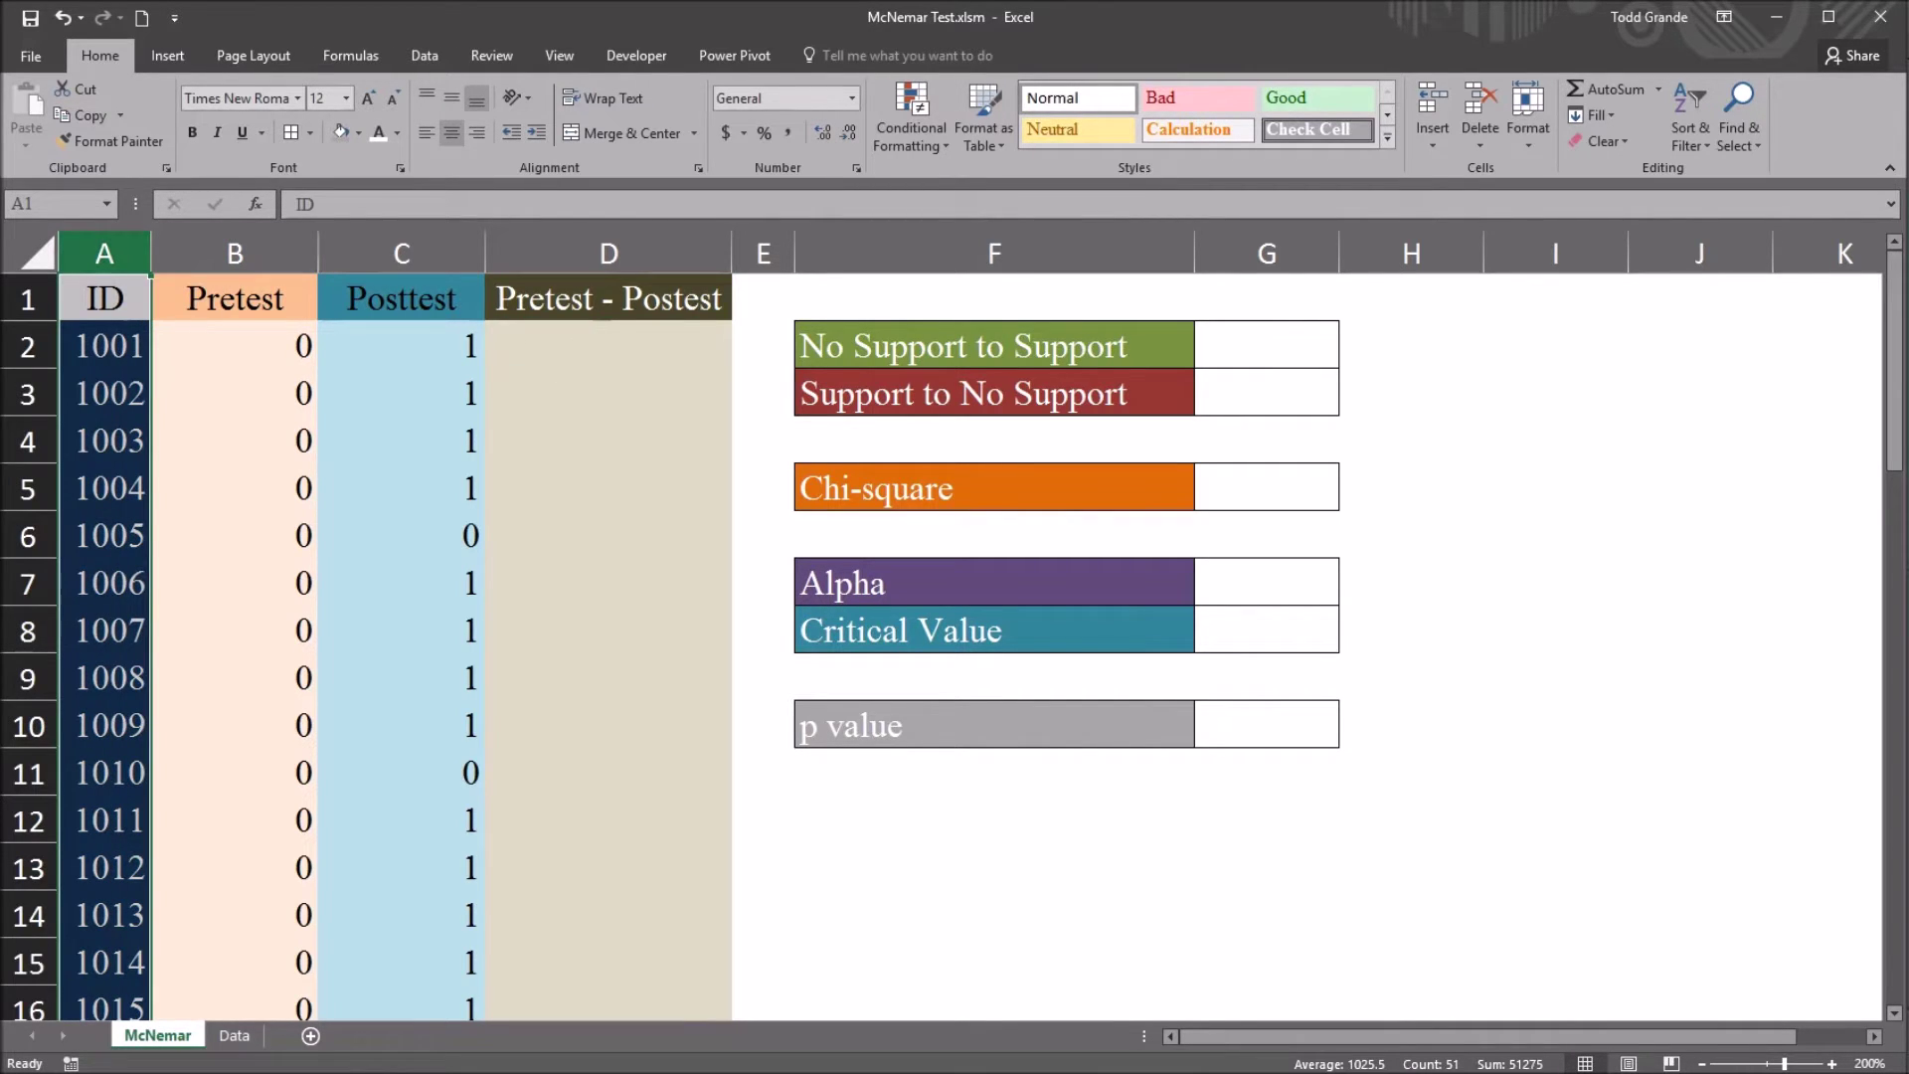
pyautogui.moveTo(1893, 361)
pyautogui.mouseDown()
pyautogui.moveTo(1894, 889)
pyautogui.moveTo(1893, 361)
pyautogui.mouseUp()
pyautogui.click(234, 253)
pyautogui.click(401, 252)
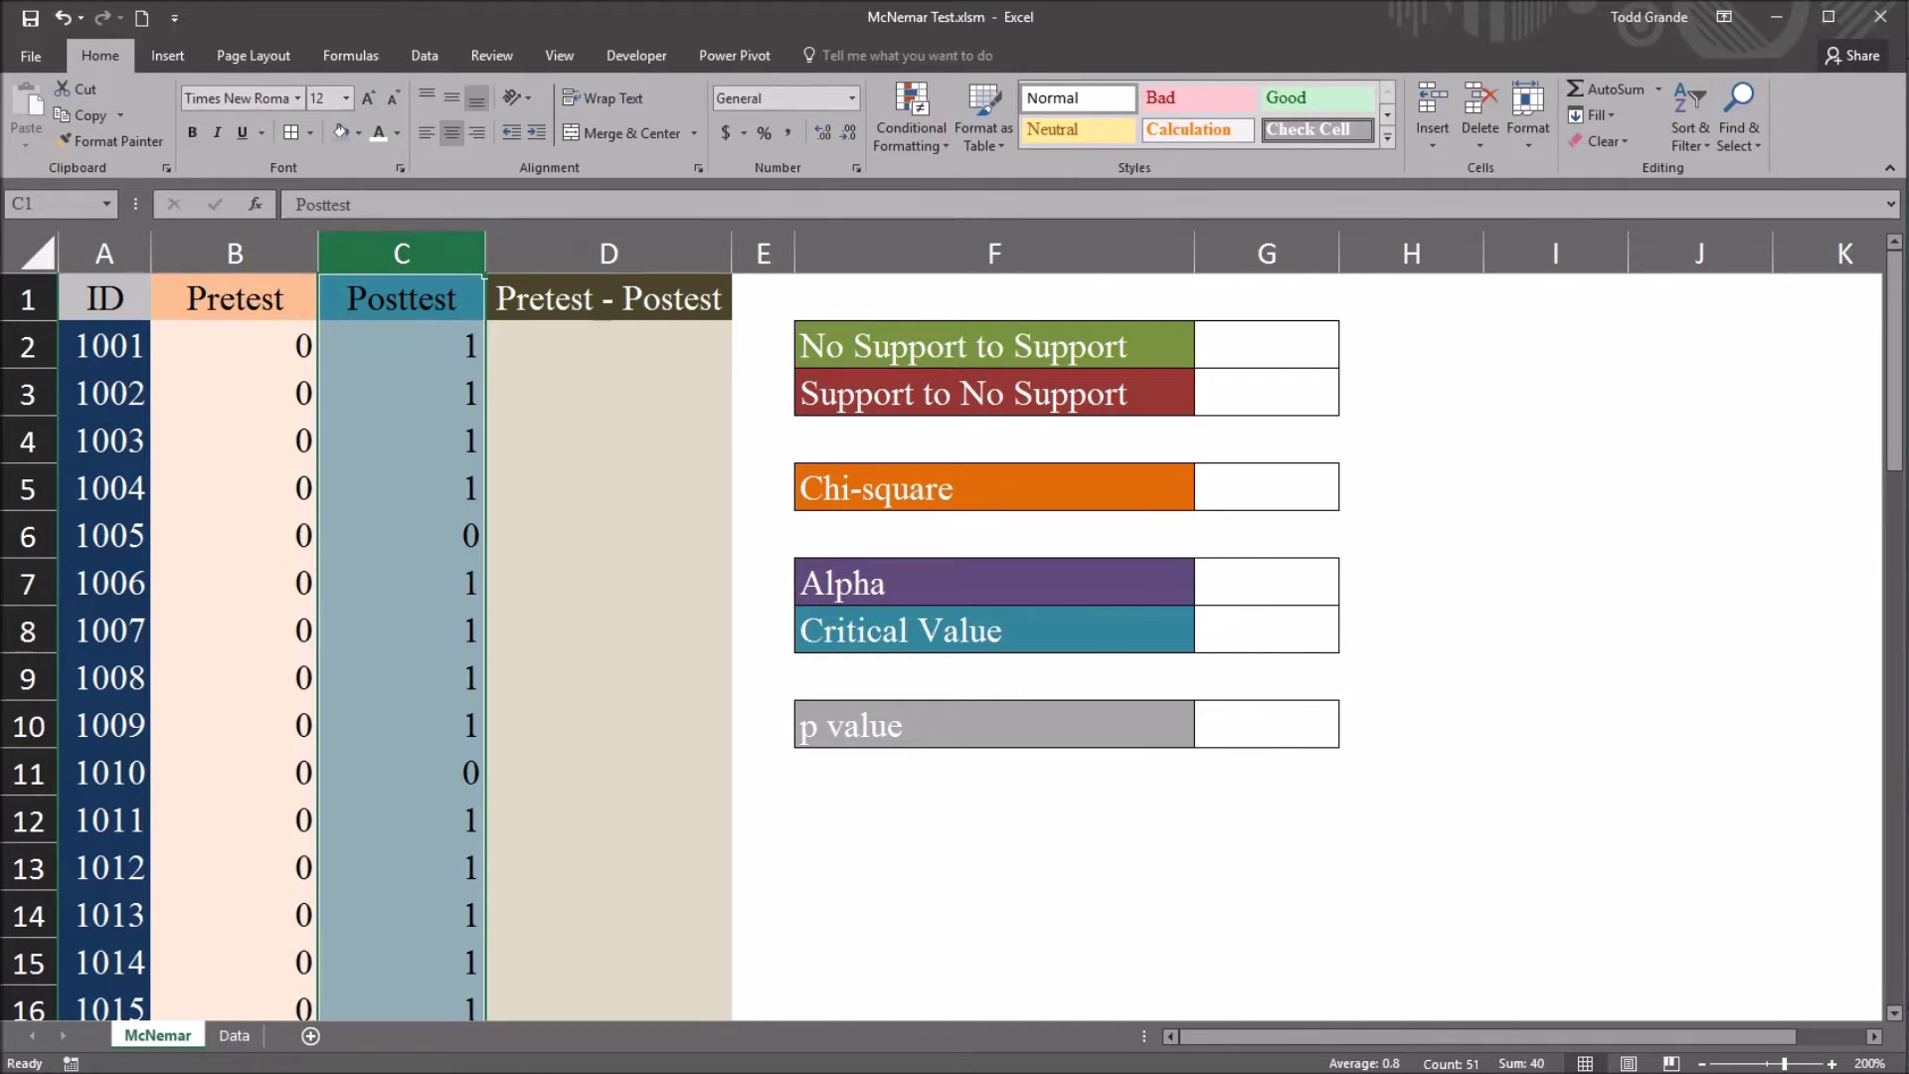
pyautogui.click(235, 298)
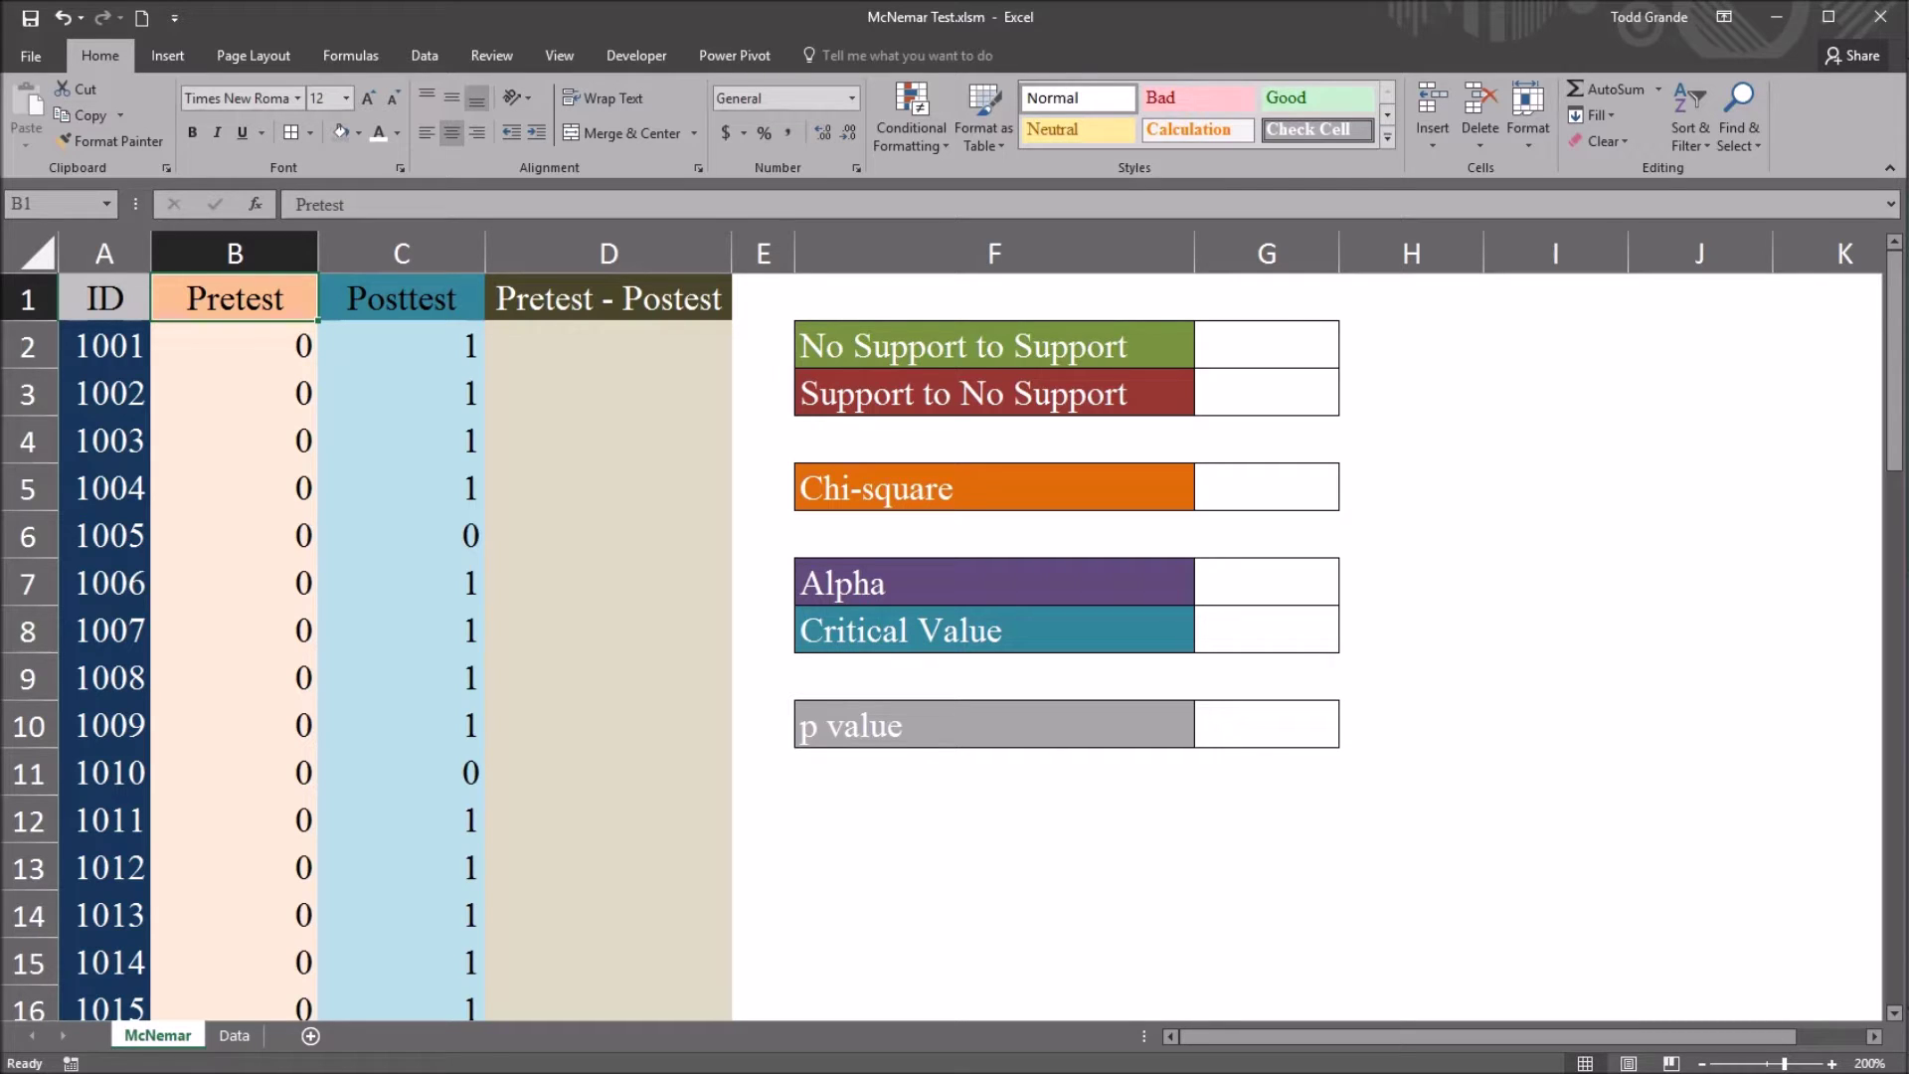
pyautogui.click(234, 345)
pyautogui.click(233, 298)
pyautogui.click(234, 344)
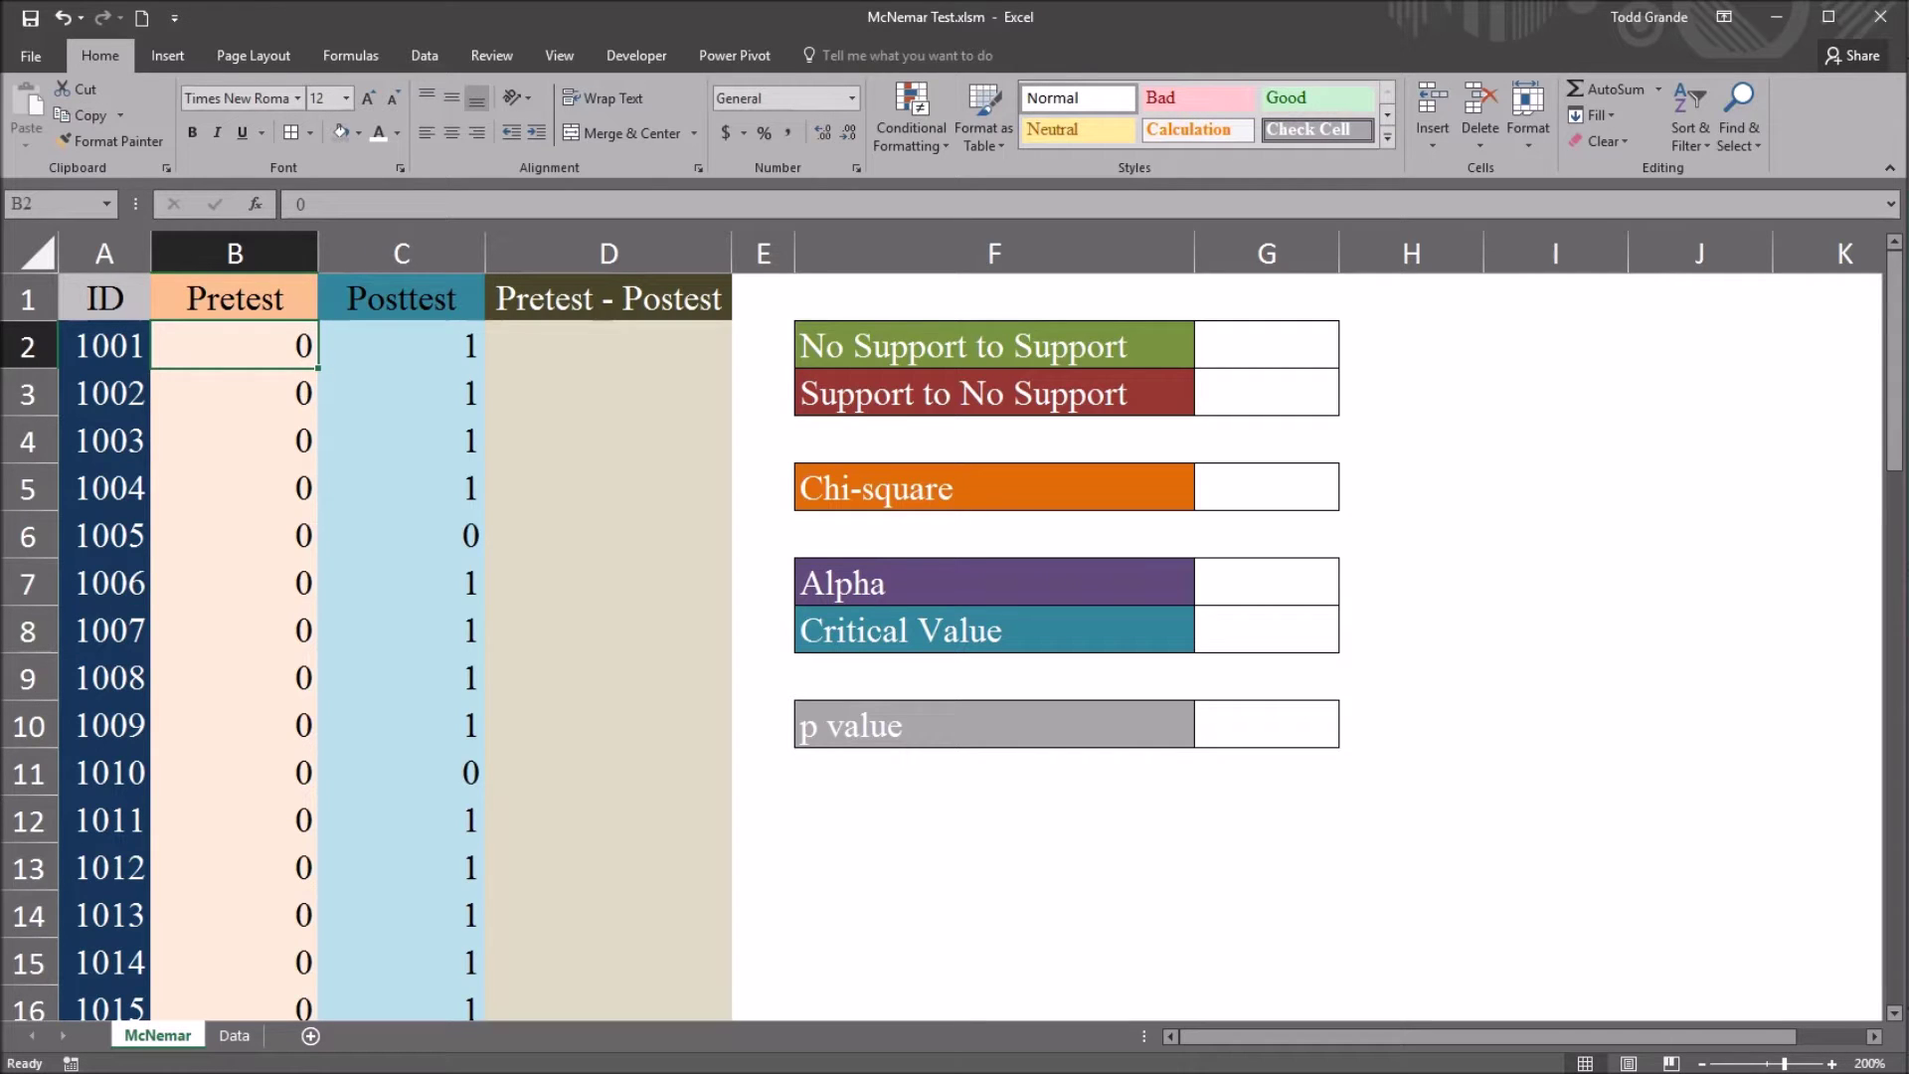
pyautogui.click(401, 345)
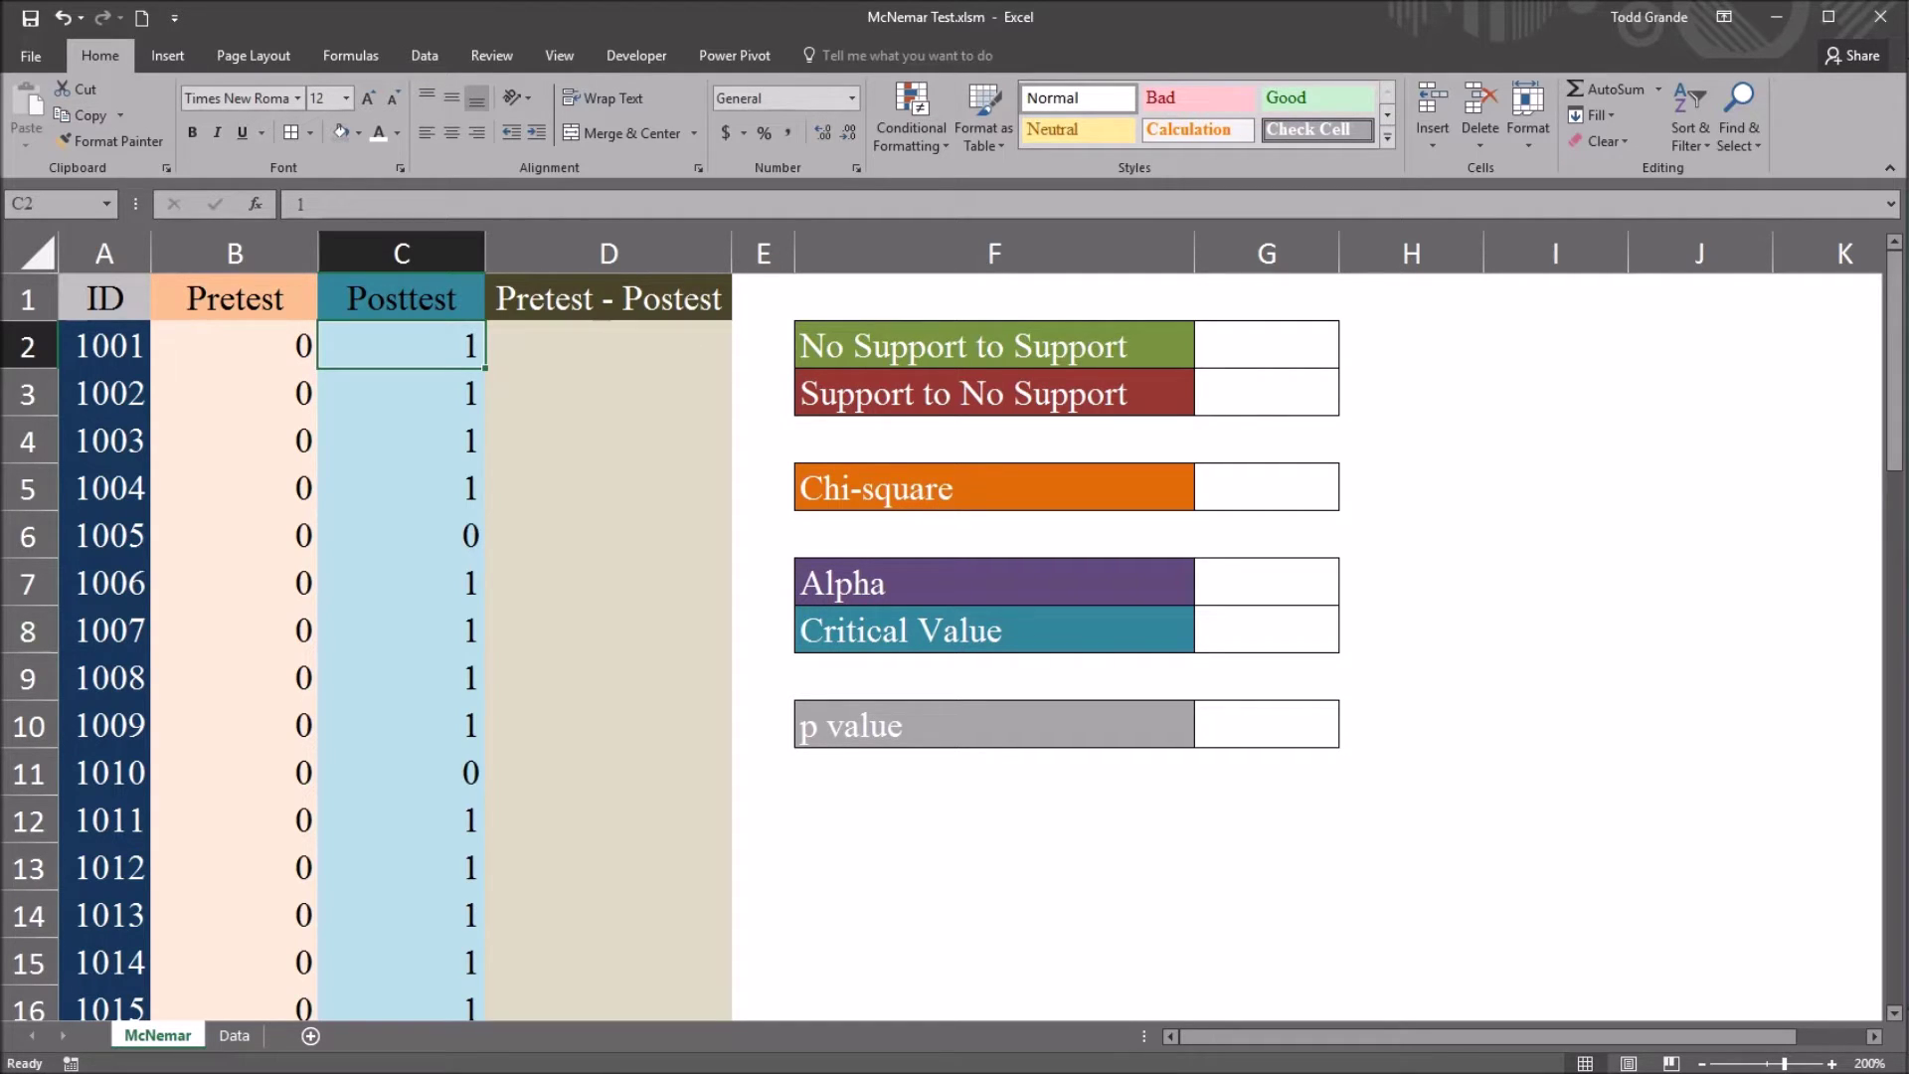
pyautogui.click(234, 345)
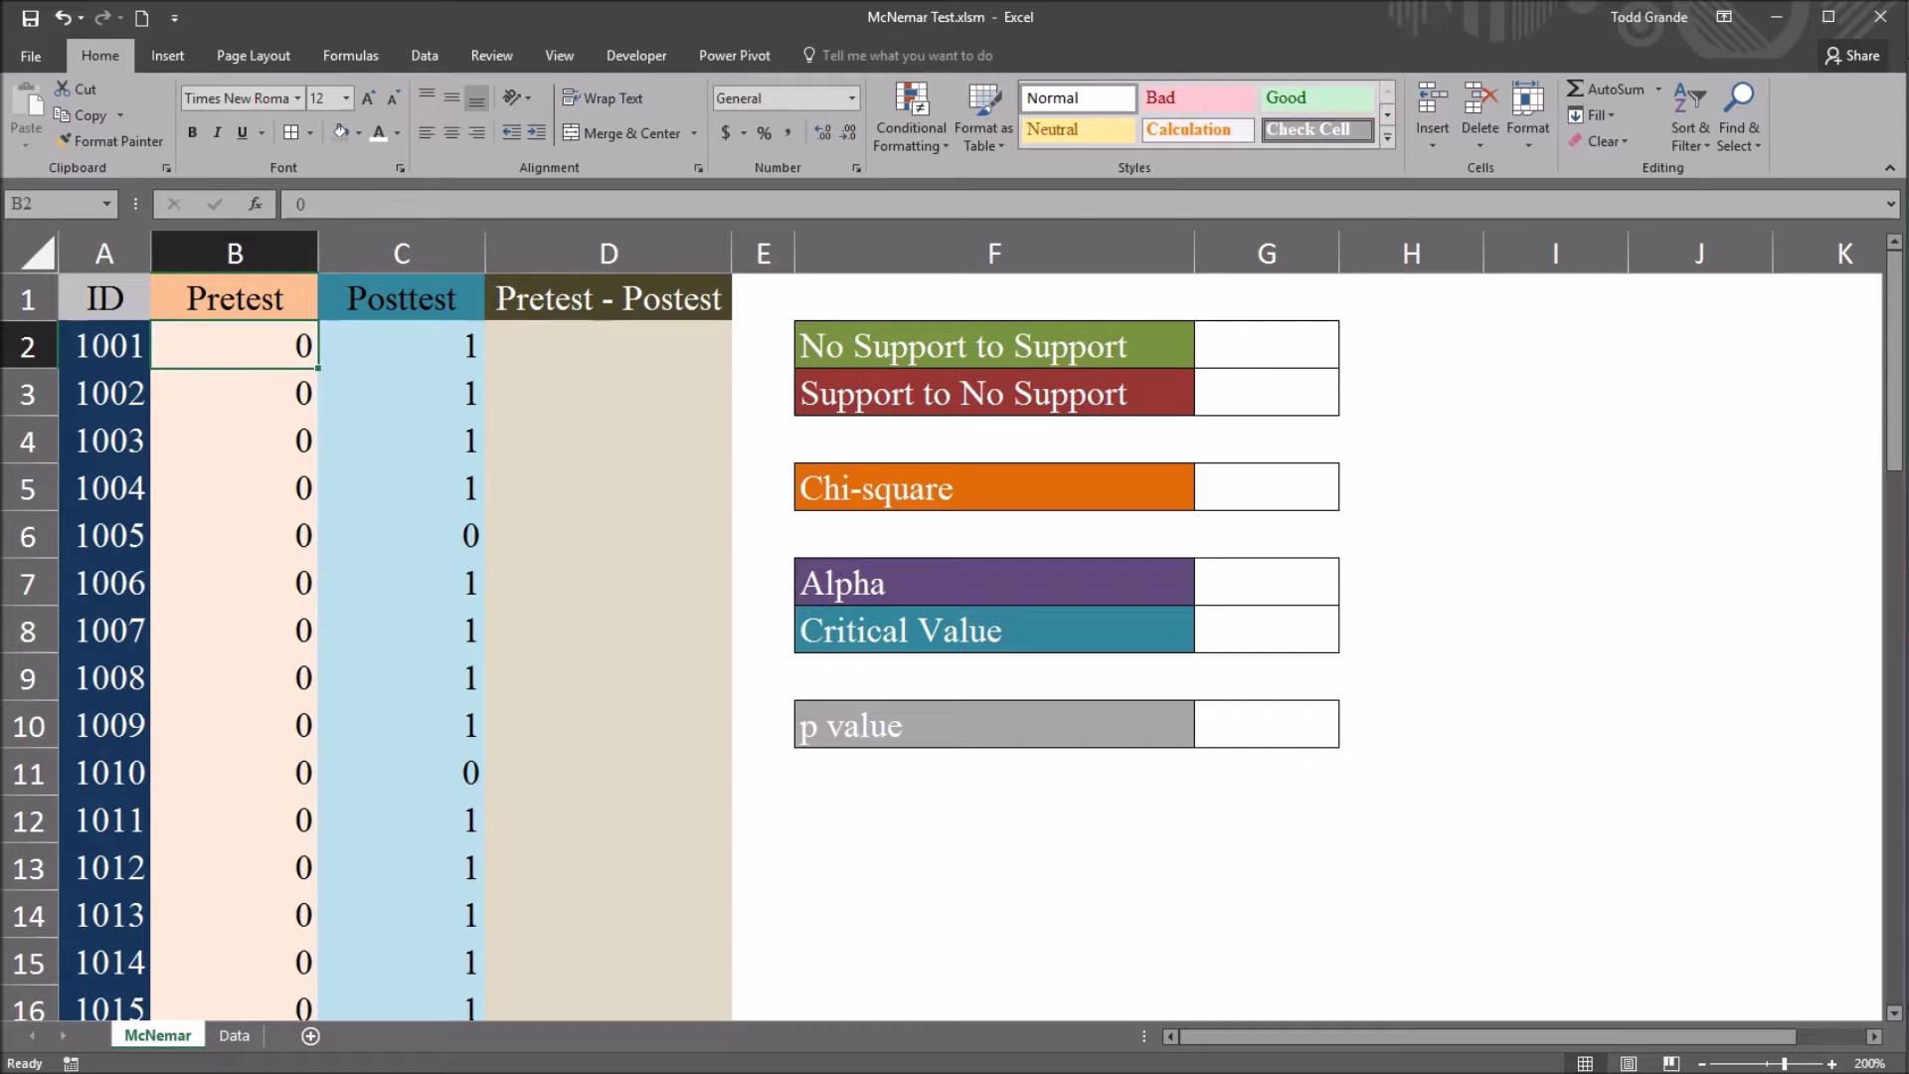
pyautogui.click(401, 345)
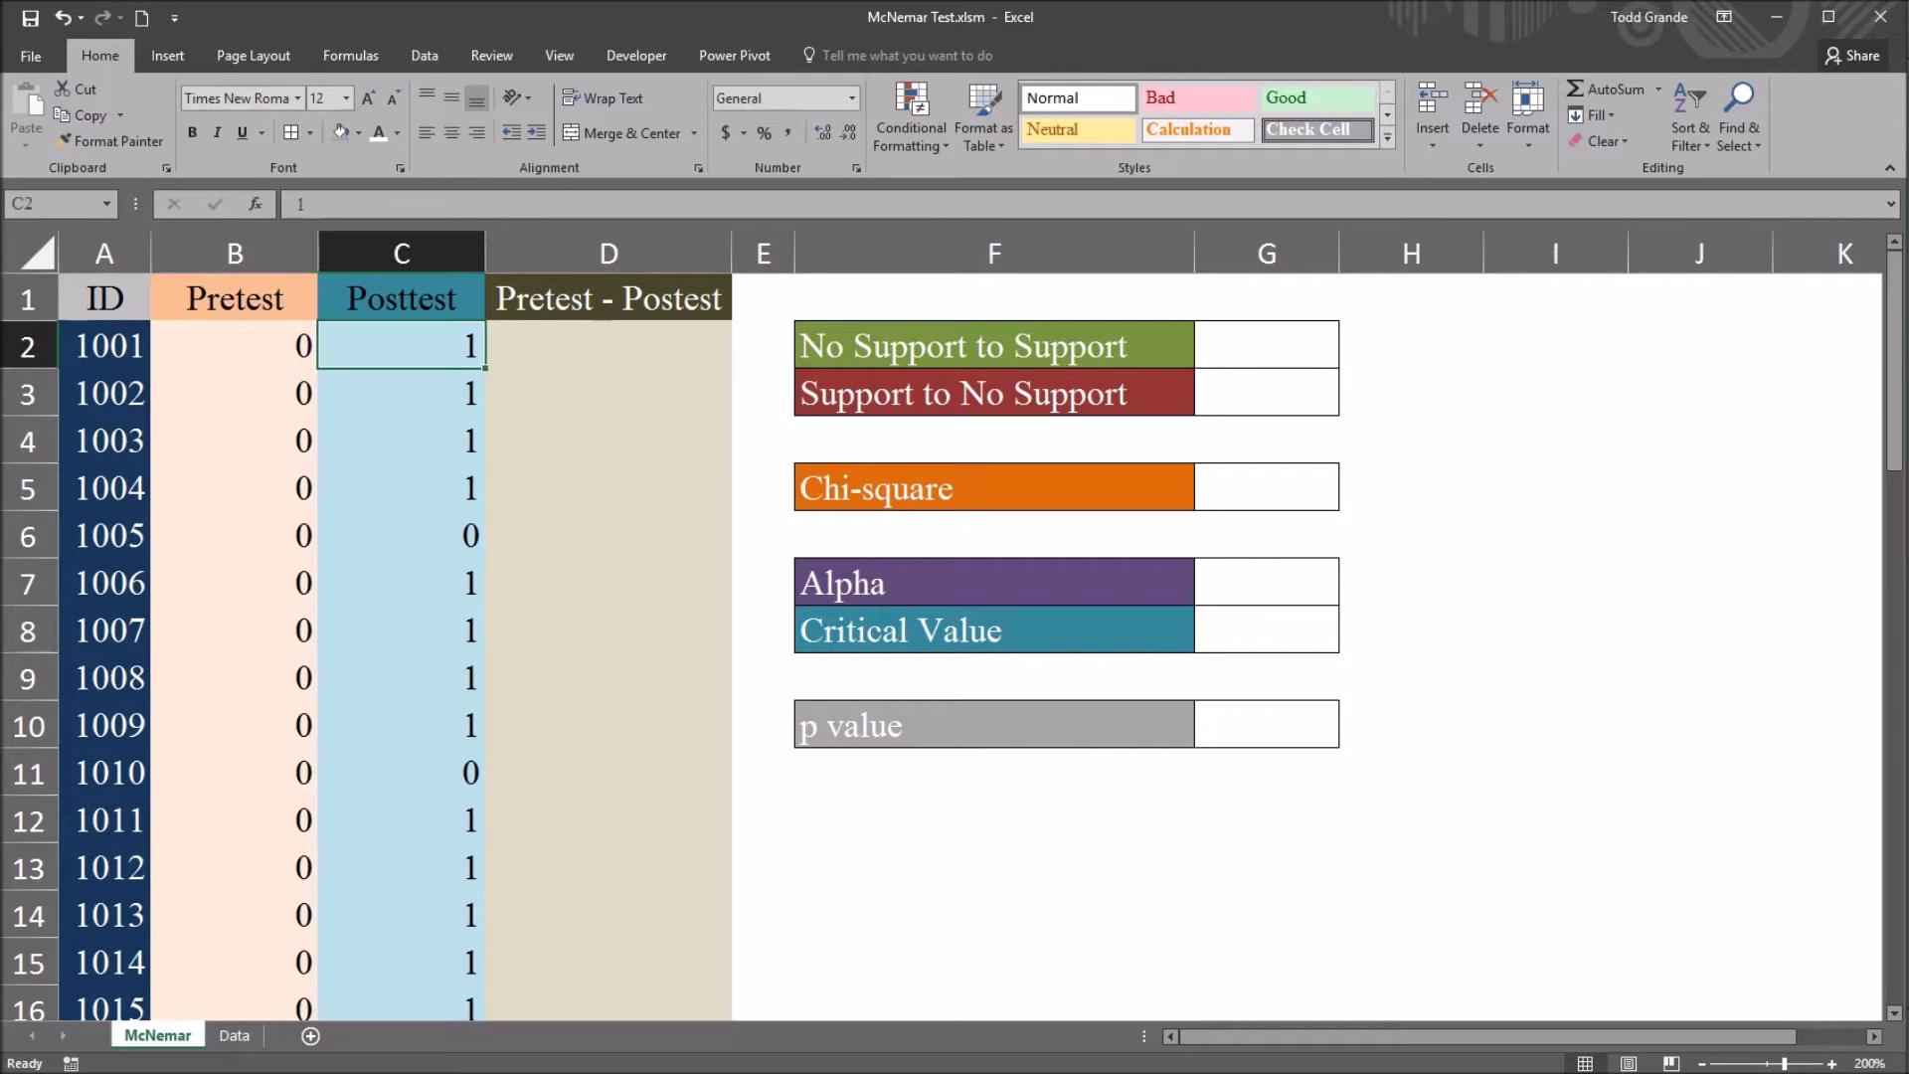
pyautogui.click(233, 345)
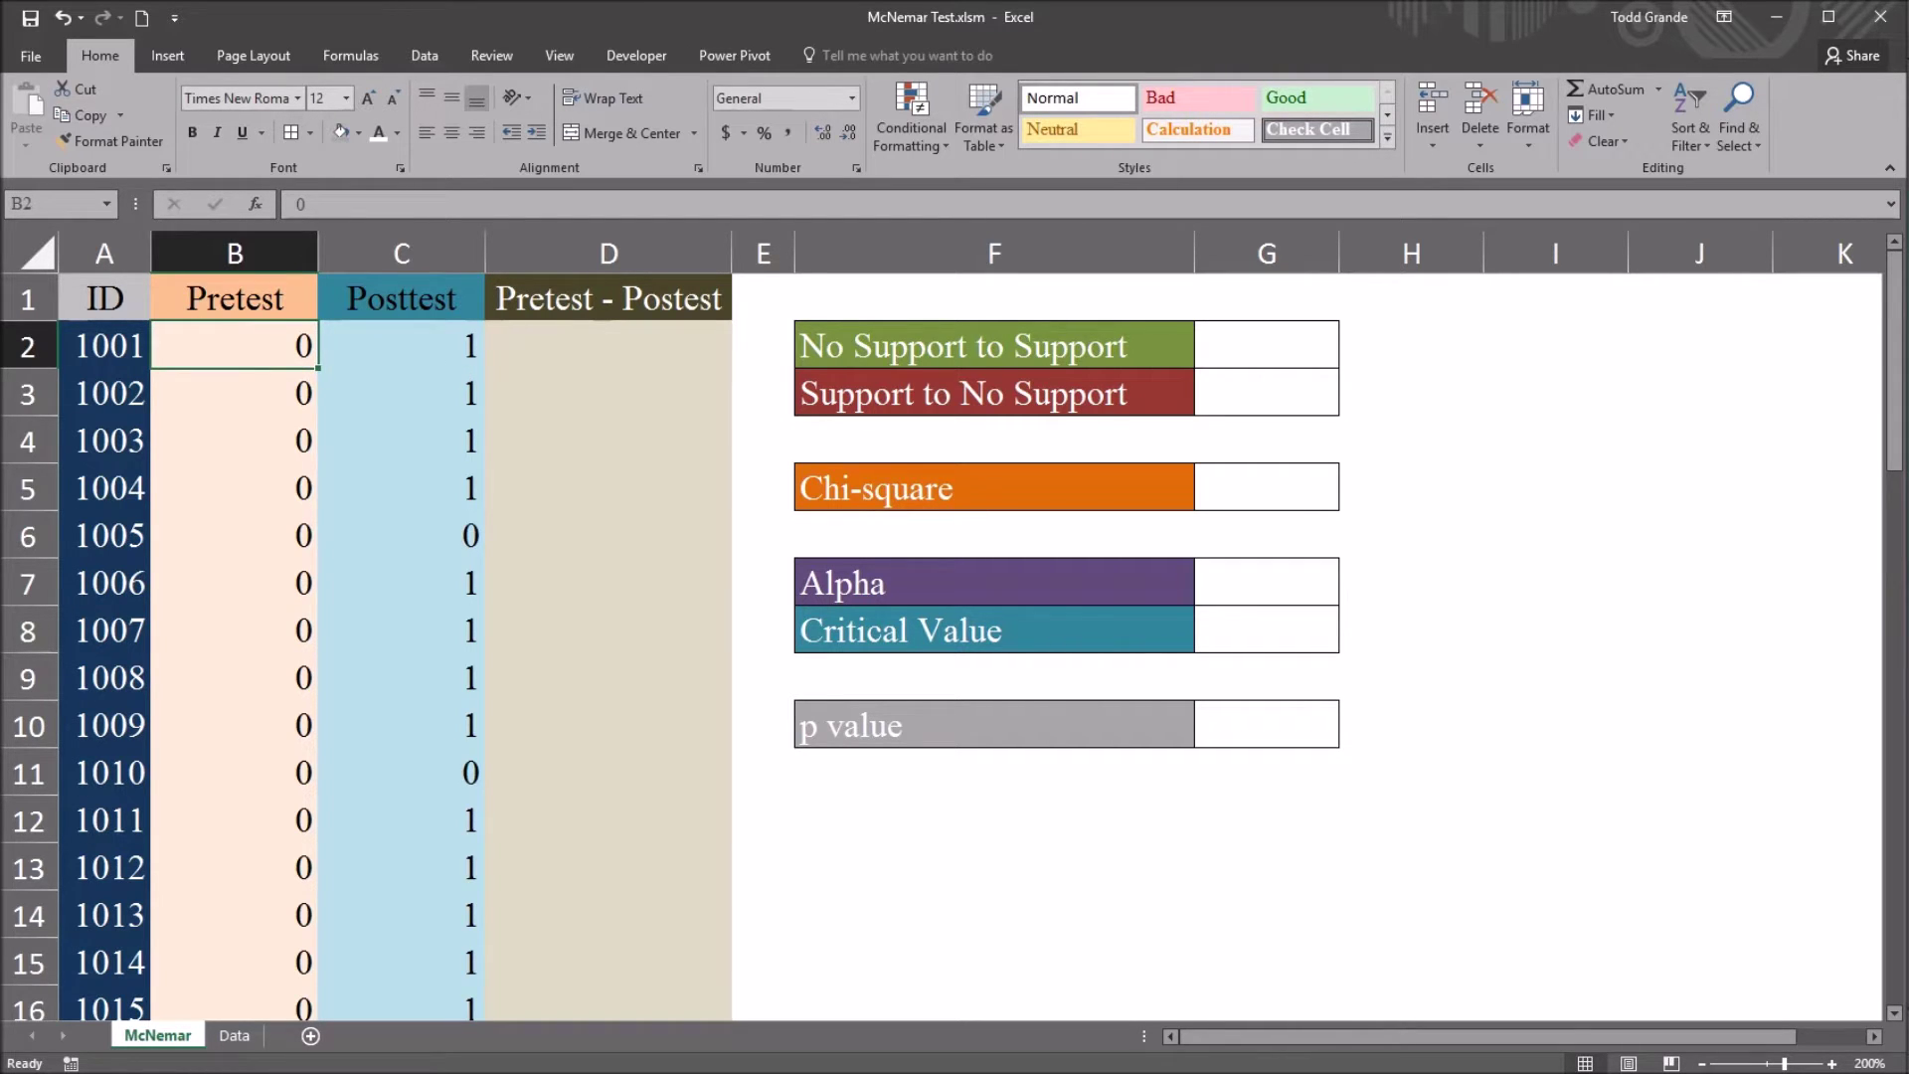
# Compare the Pretest and Posttest columns as a whole, along with the first participant's paired scores in row 2
pyautogui.click(234, 253)
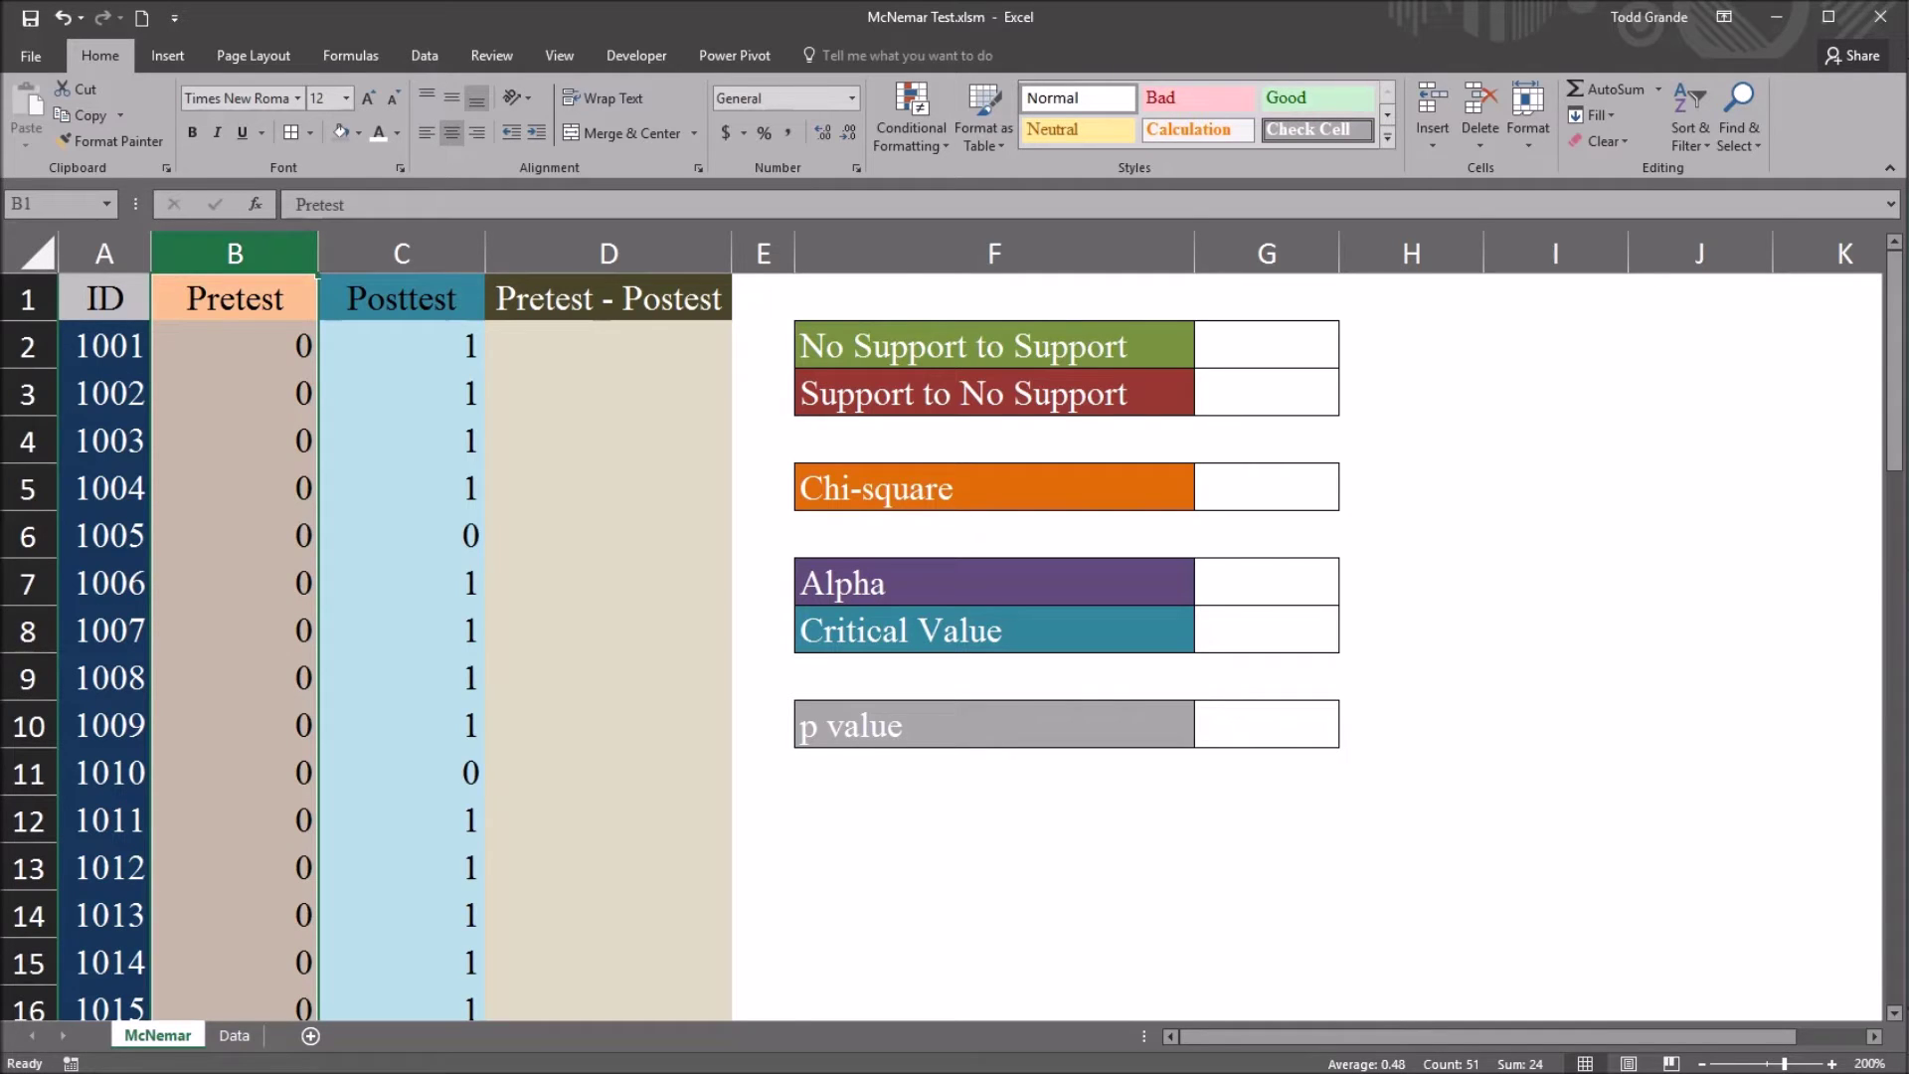
pyautogui.moveTo(1893, 328)
pyautogui.mouseDown()
pyautogui.moveTo(1893, 600)
pyautogui.moveTo(1894, 320)
pyautogui.mouseUp()
pyautogui.click(400, 254)
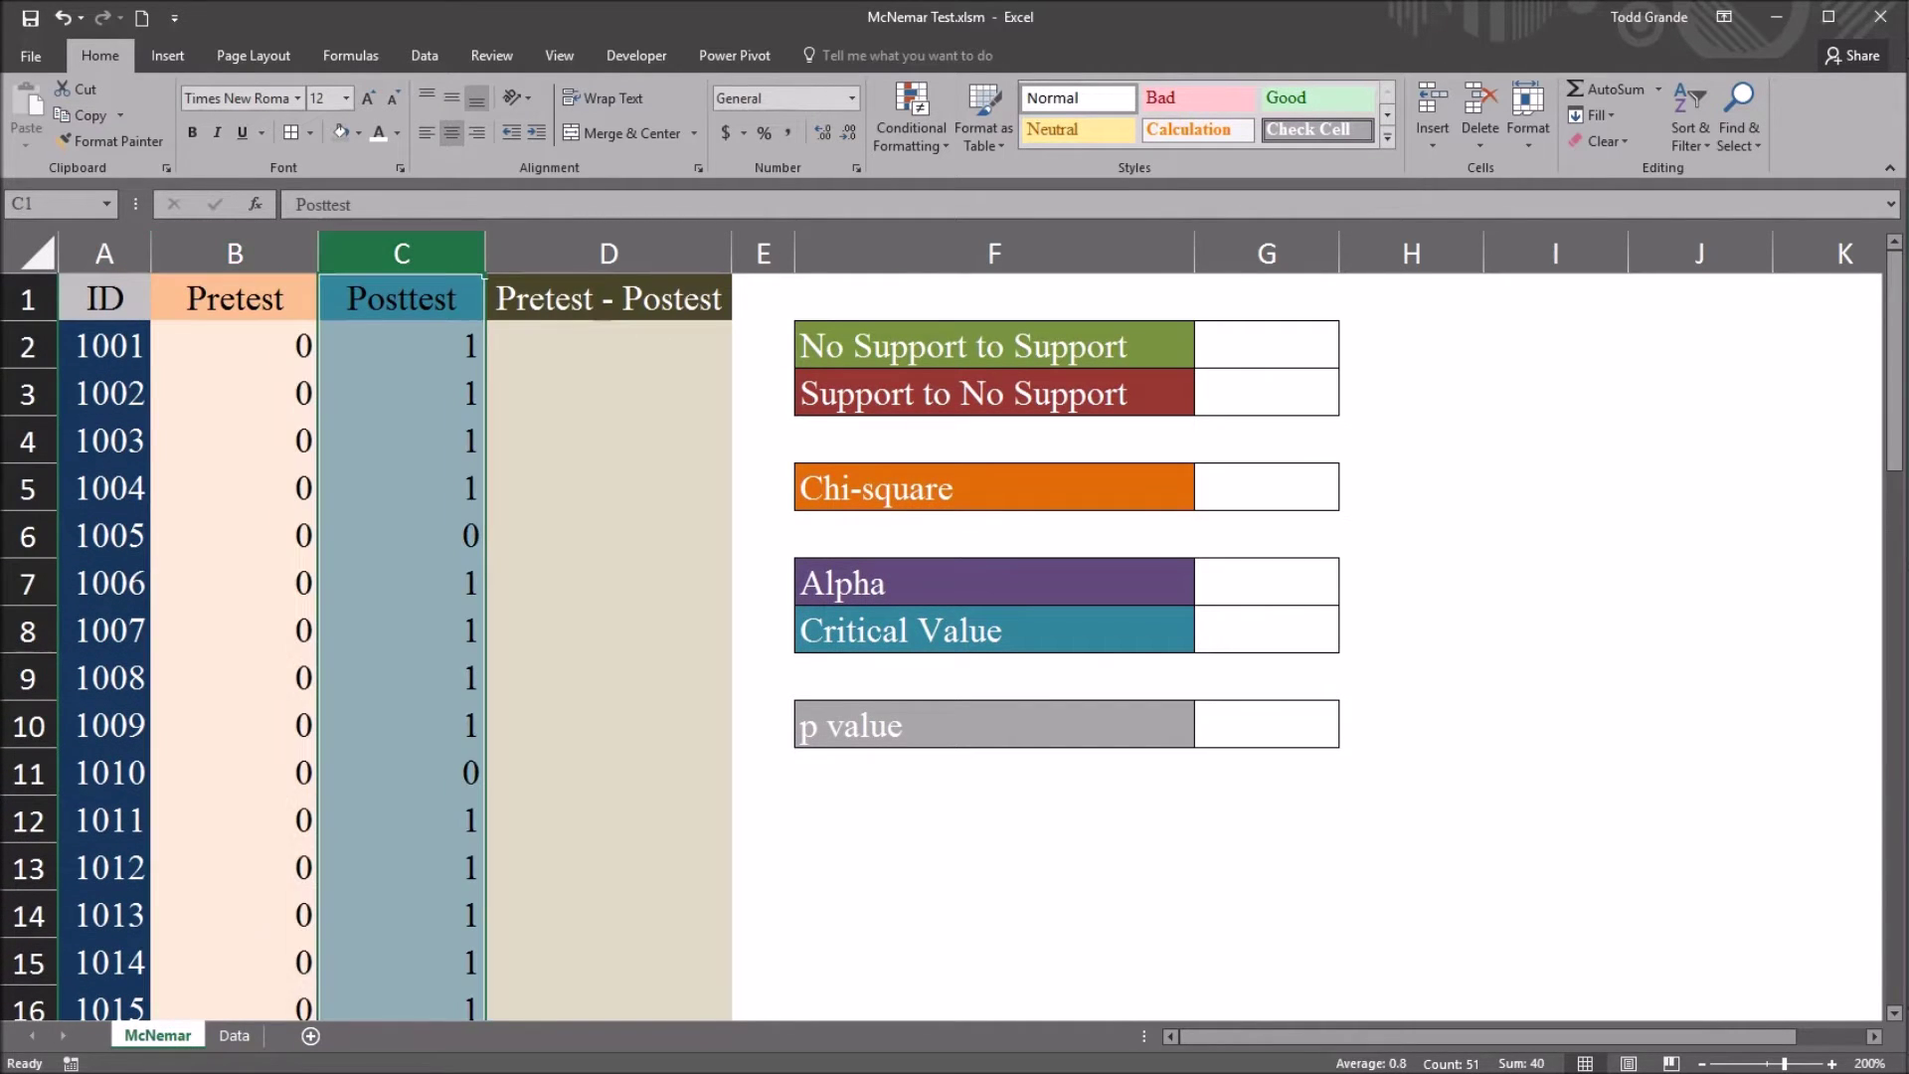
pyautogui.click(401, 345)
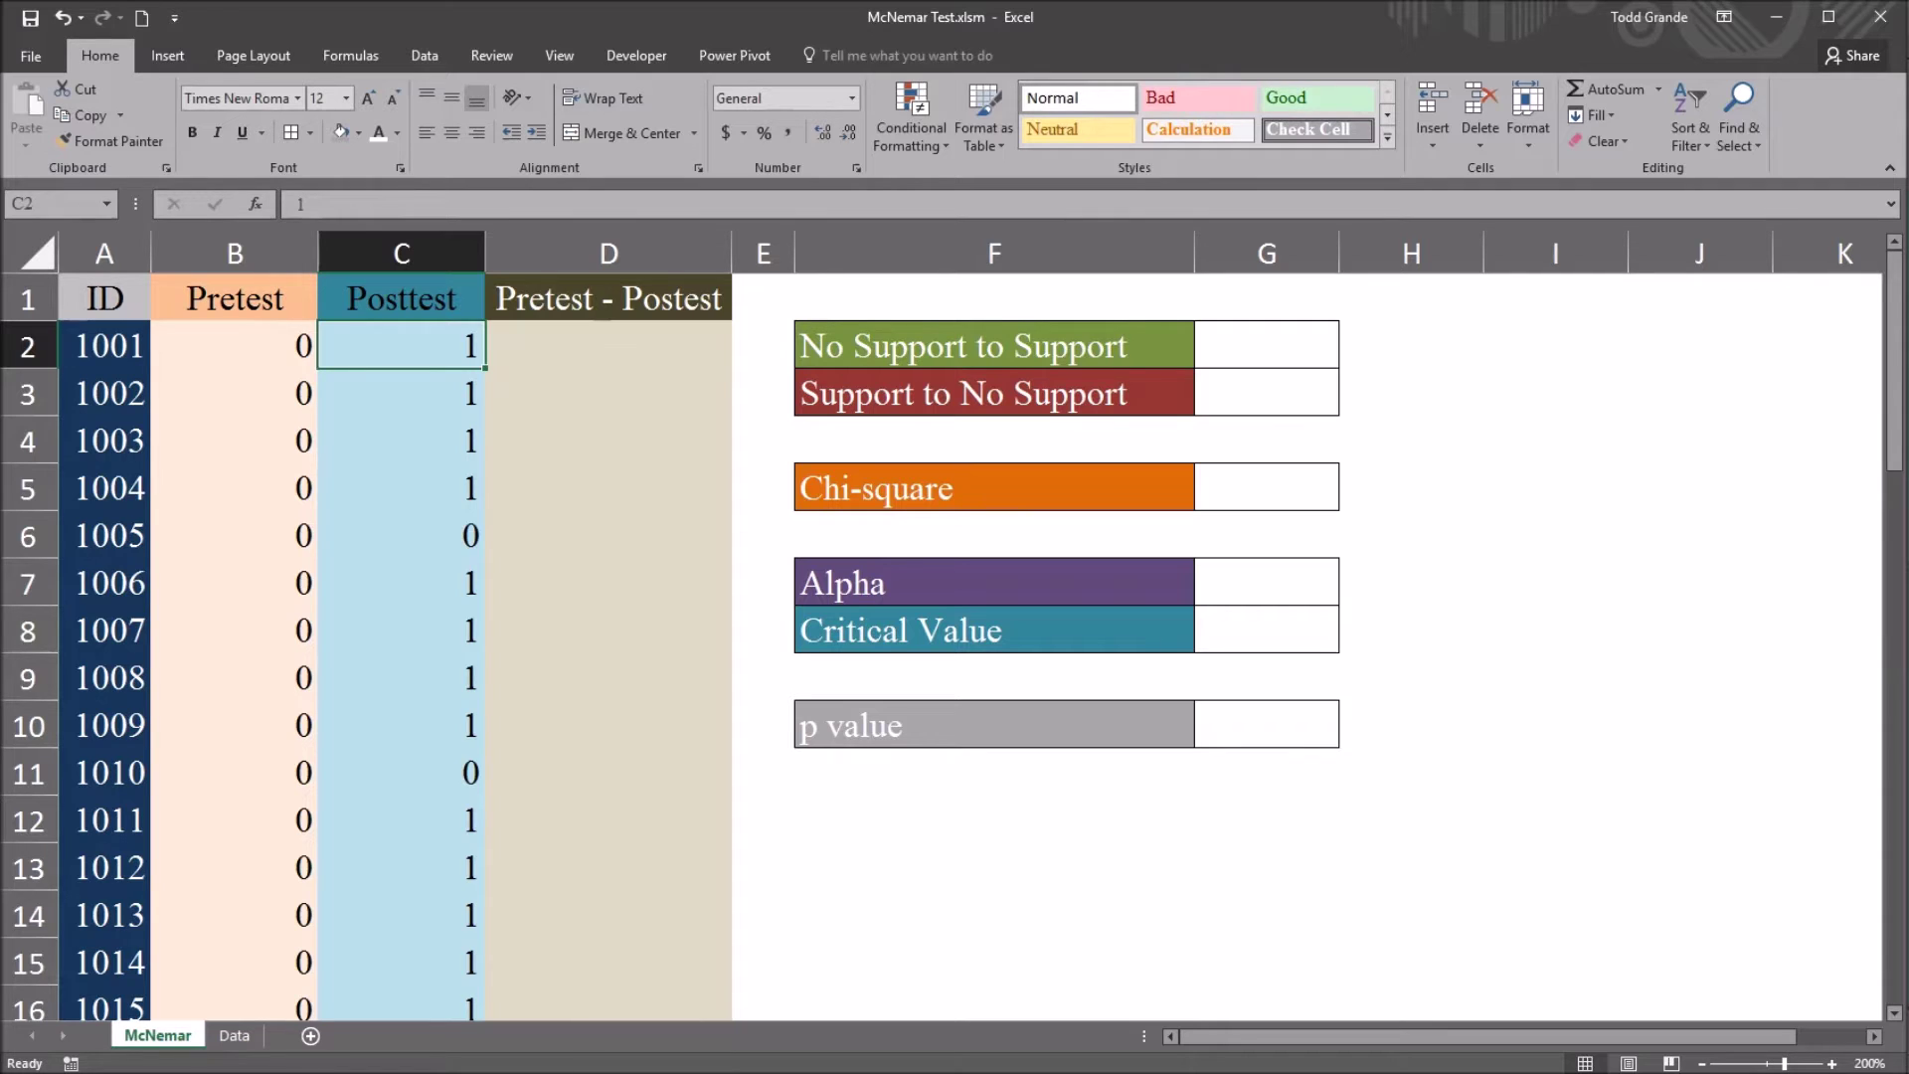
pyautogui.click(234, 253)
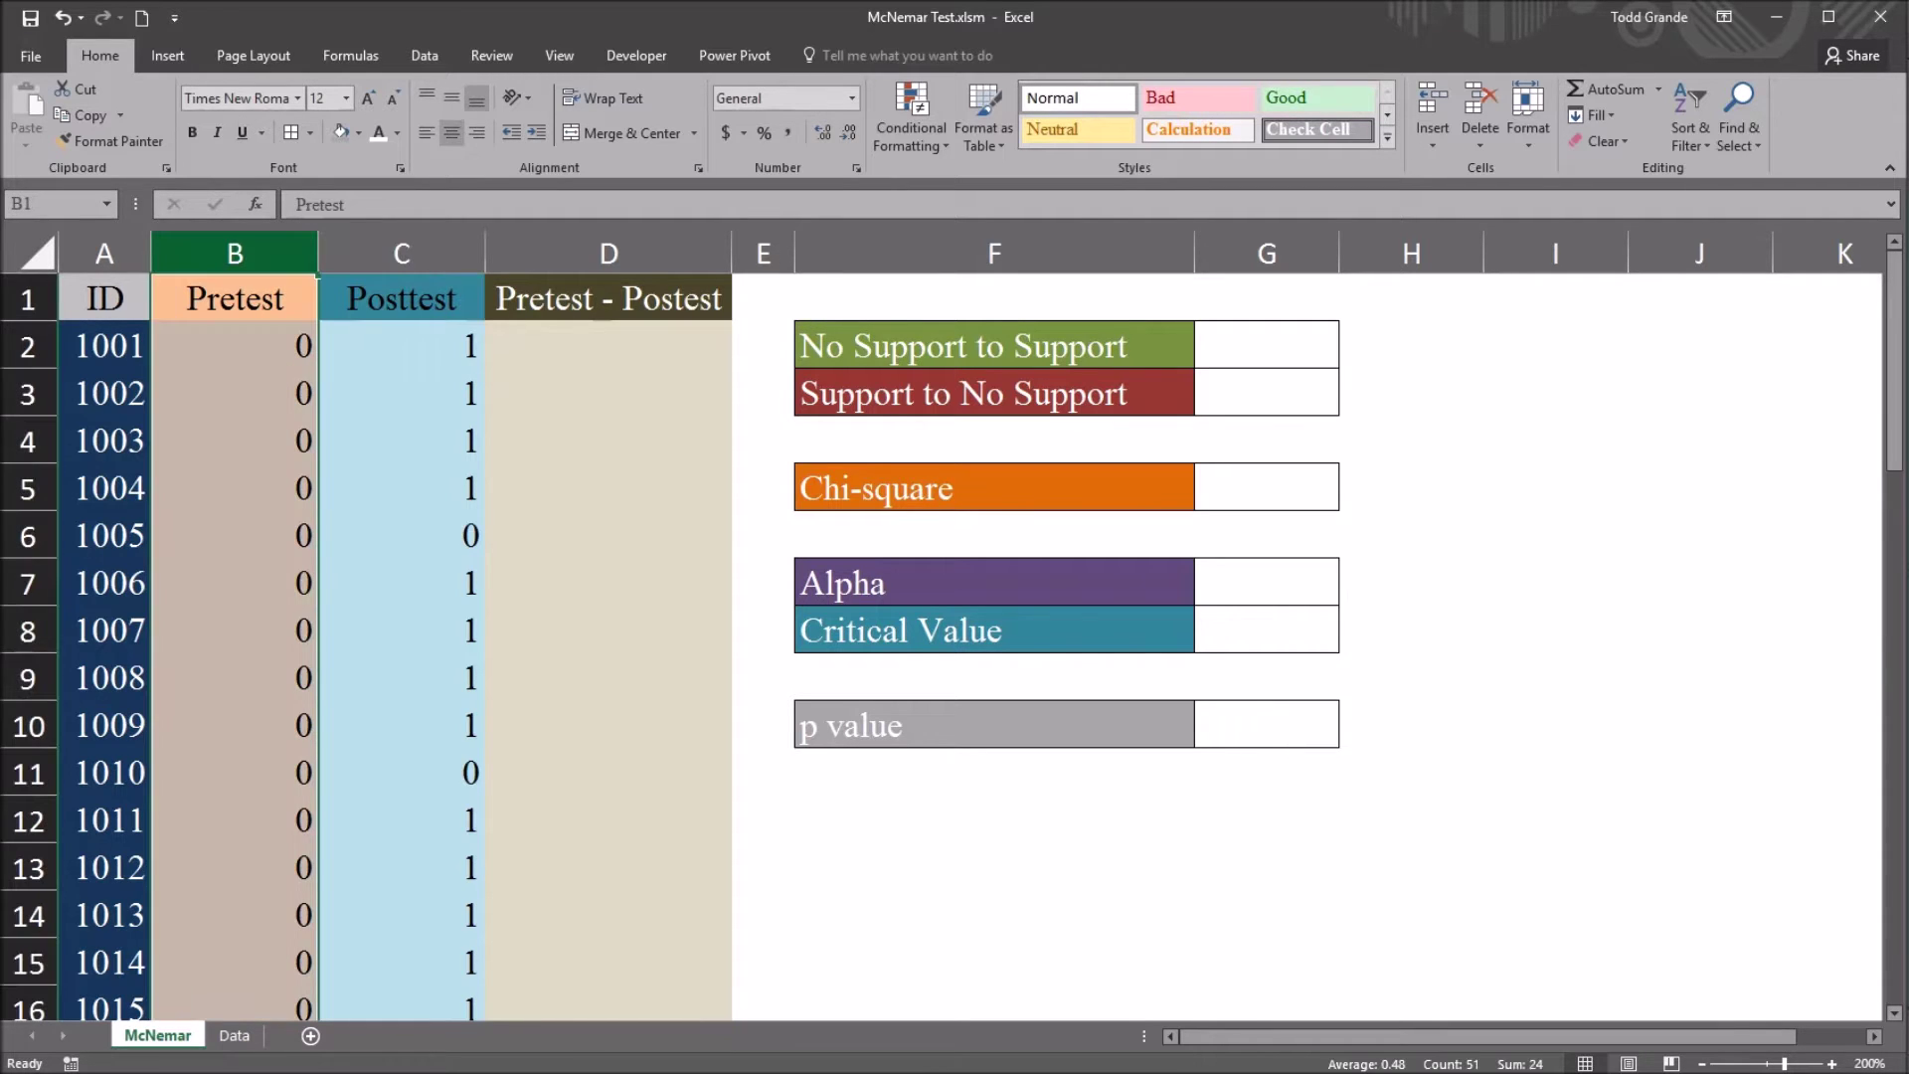
pyautogui.click(400, 252)
pyautogui.click(235, 253)
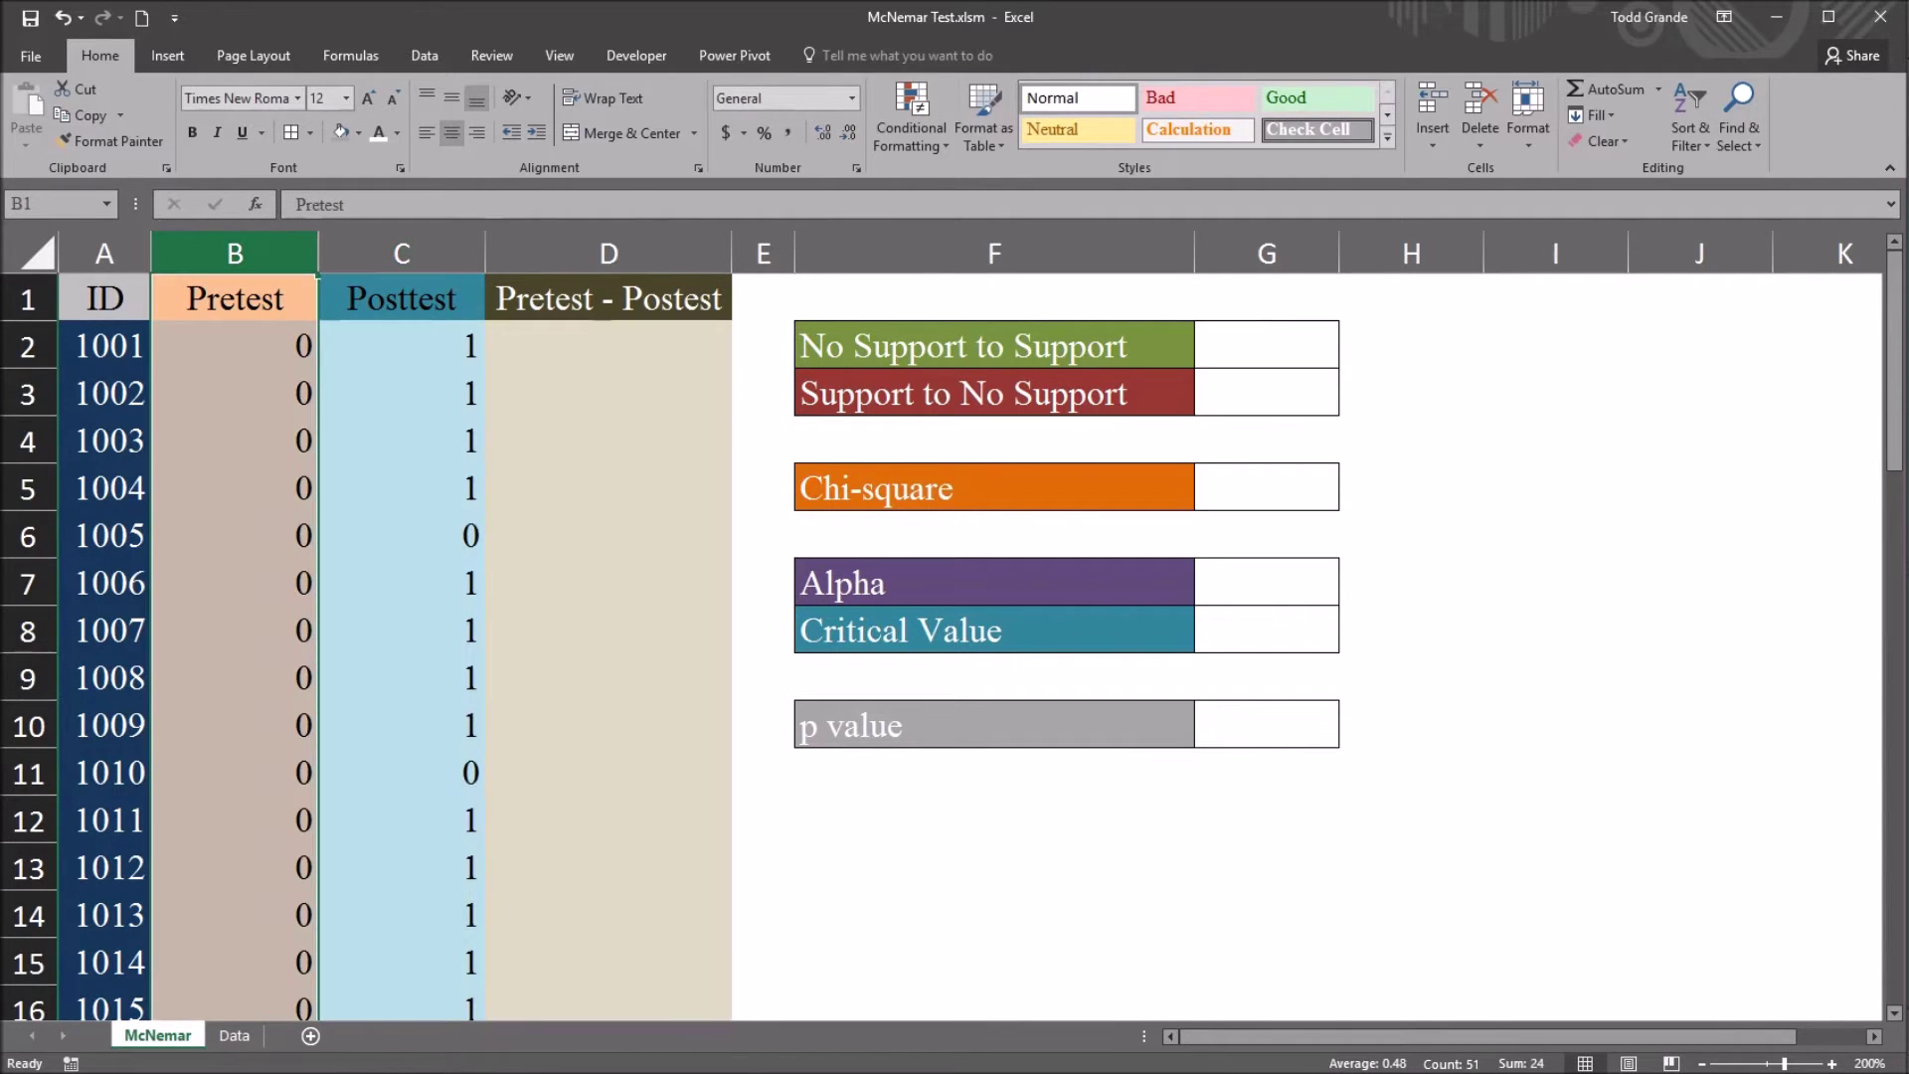
pyautogui.click(234, 345)
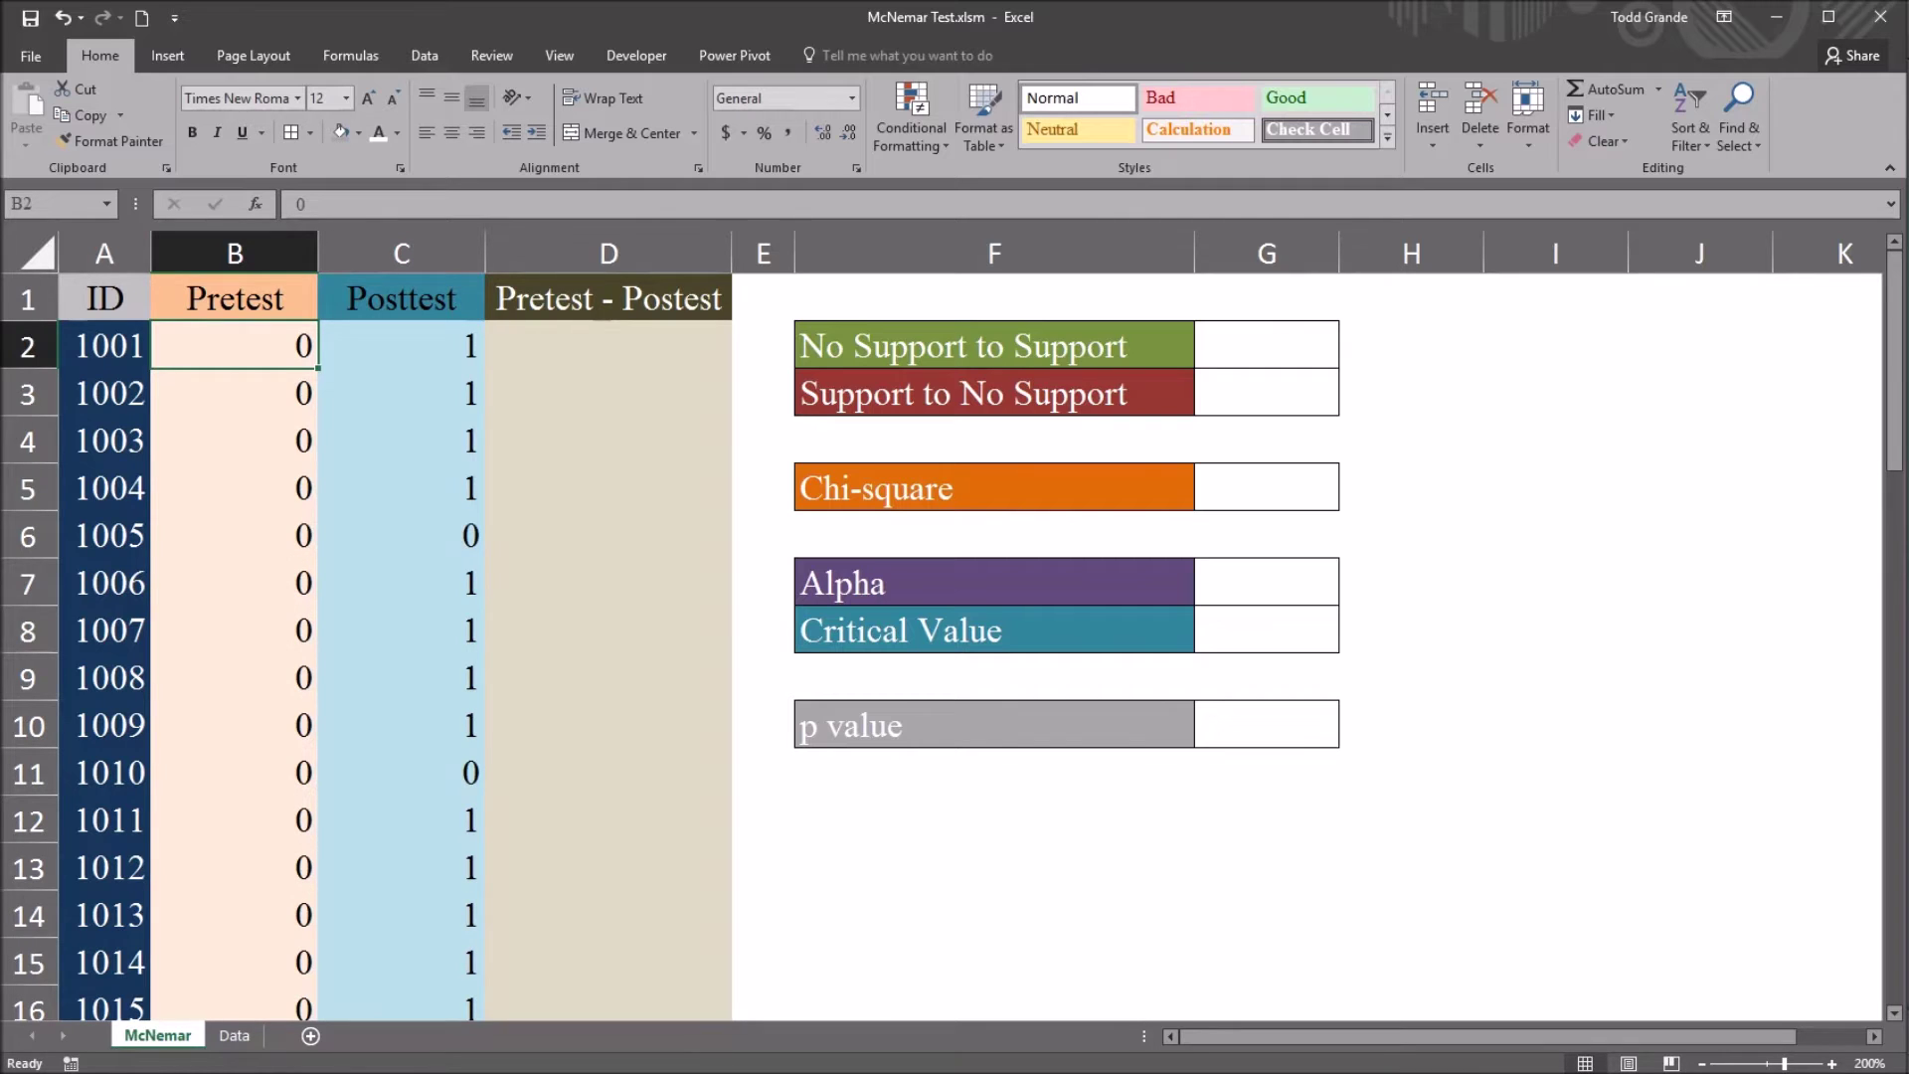
pyautogui.click(105, 345)
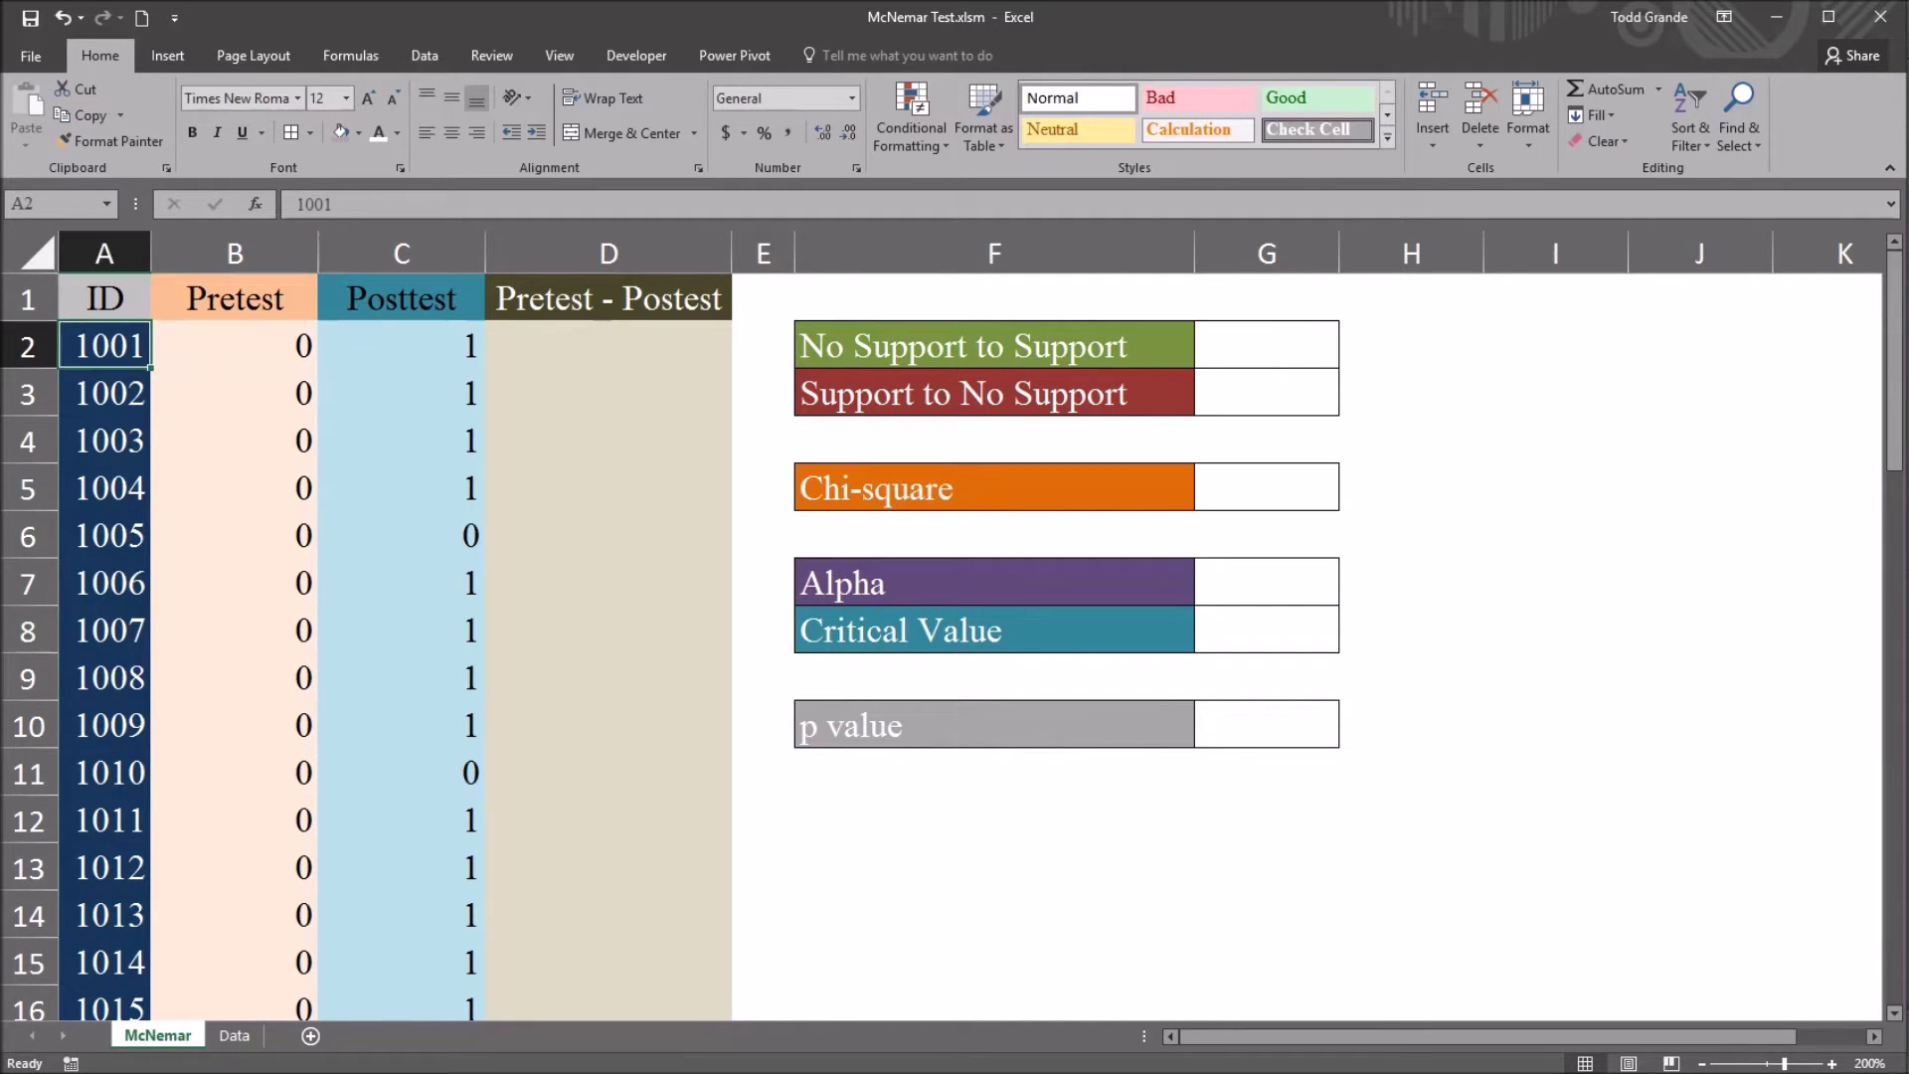
pyautogui.click(234, 345)
pyautogui.click(400, 345)
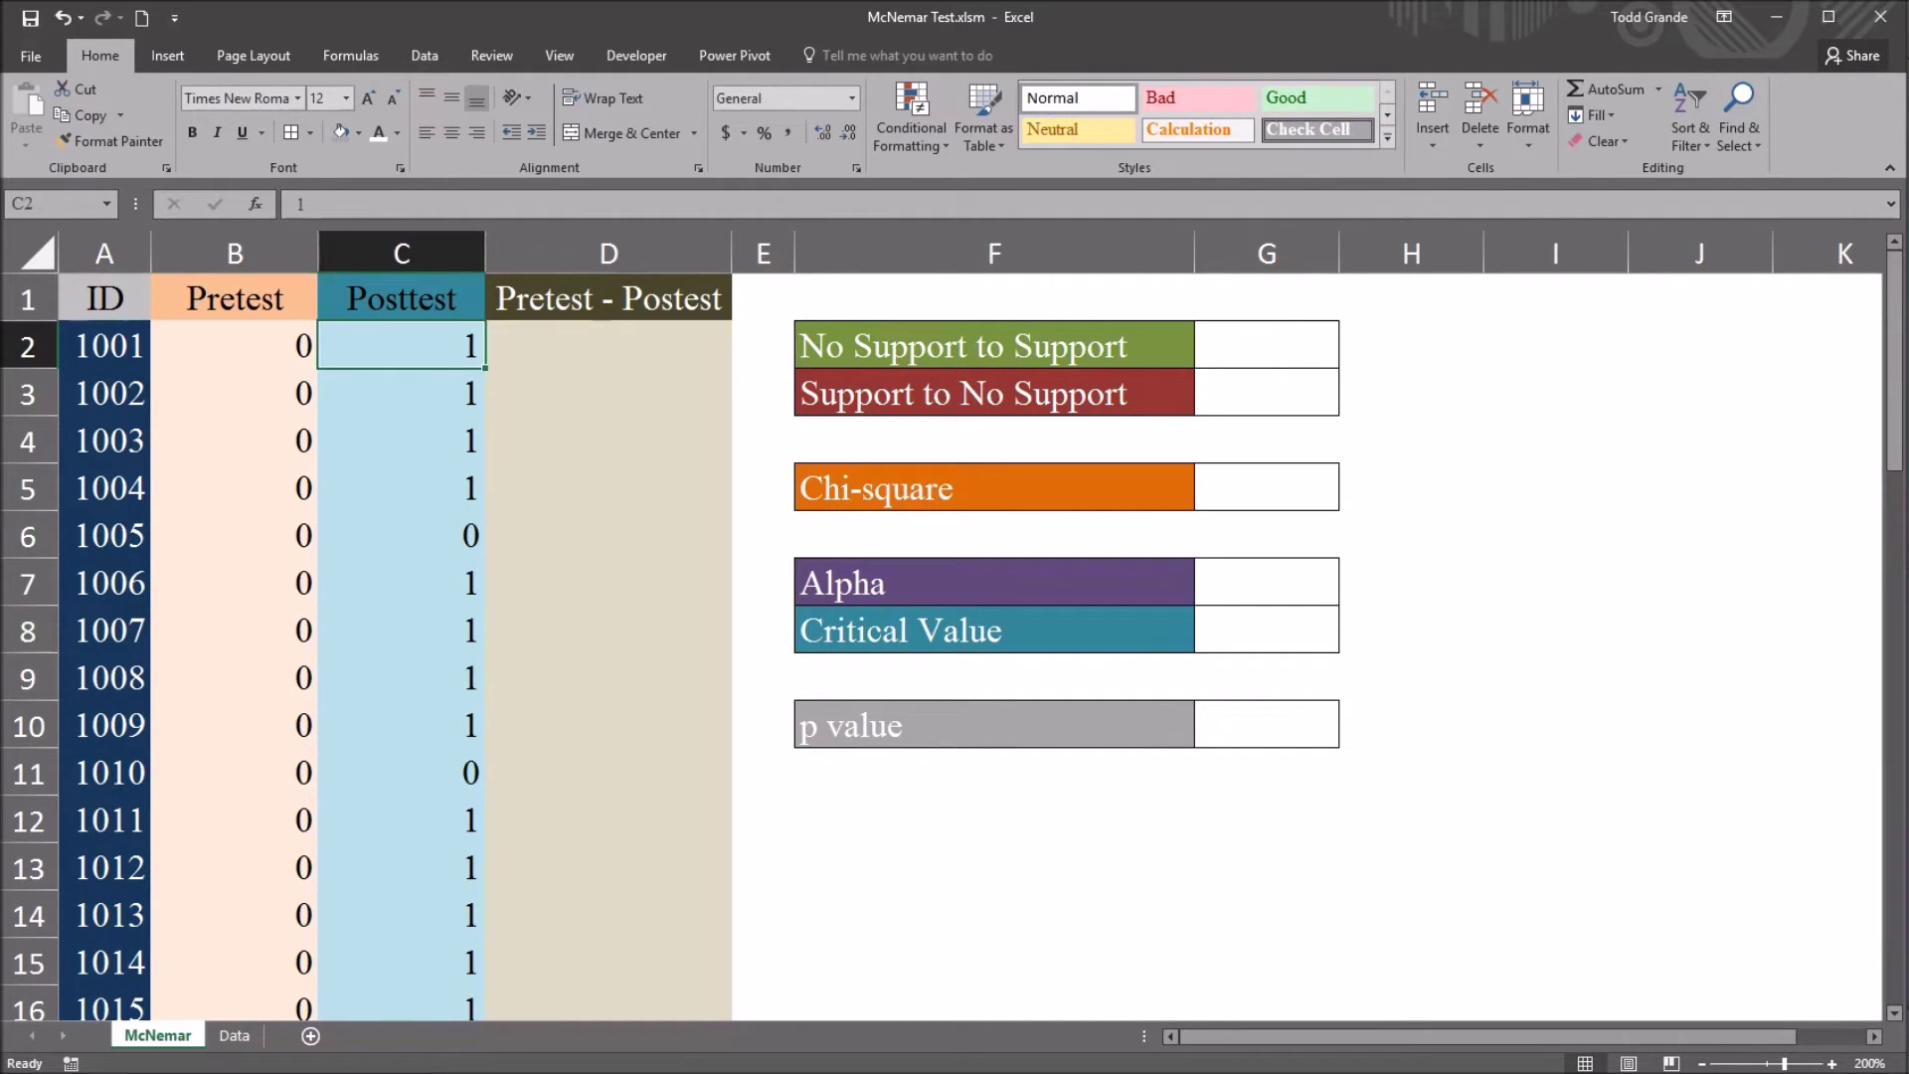
pyautogui.click(234, 345)
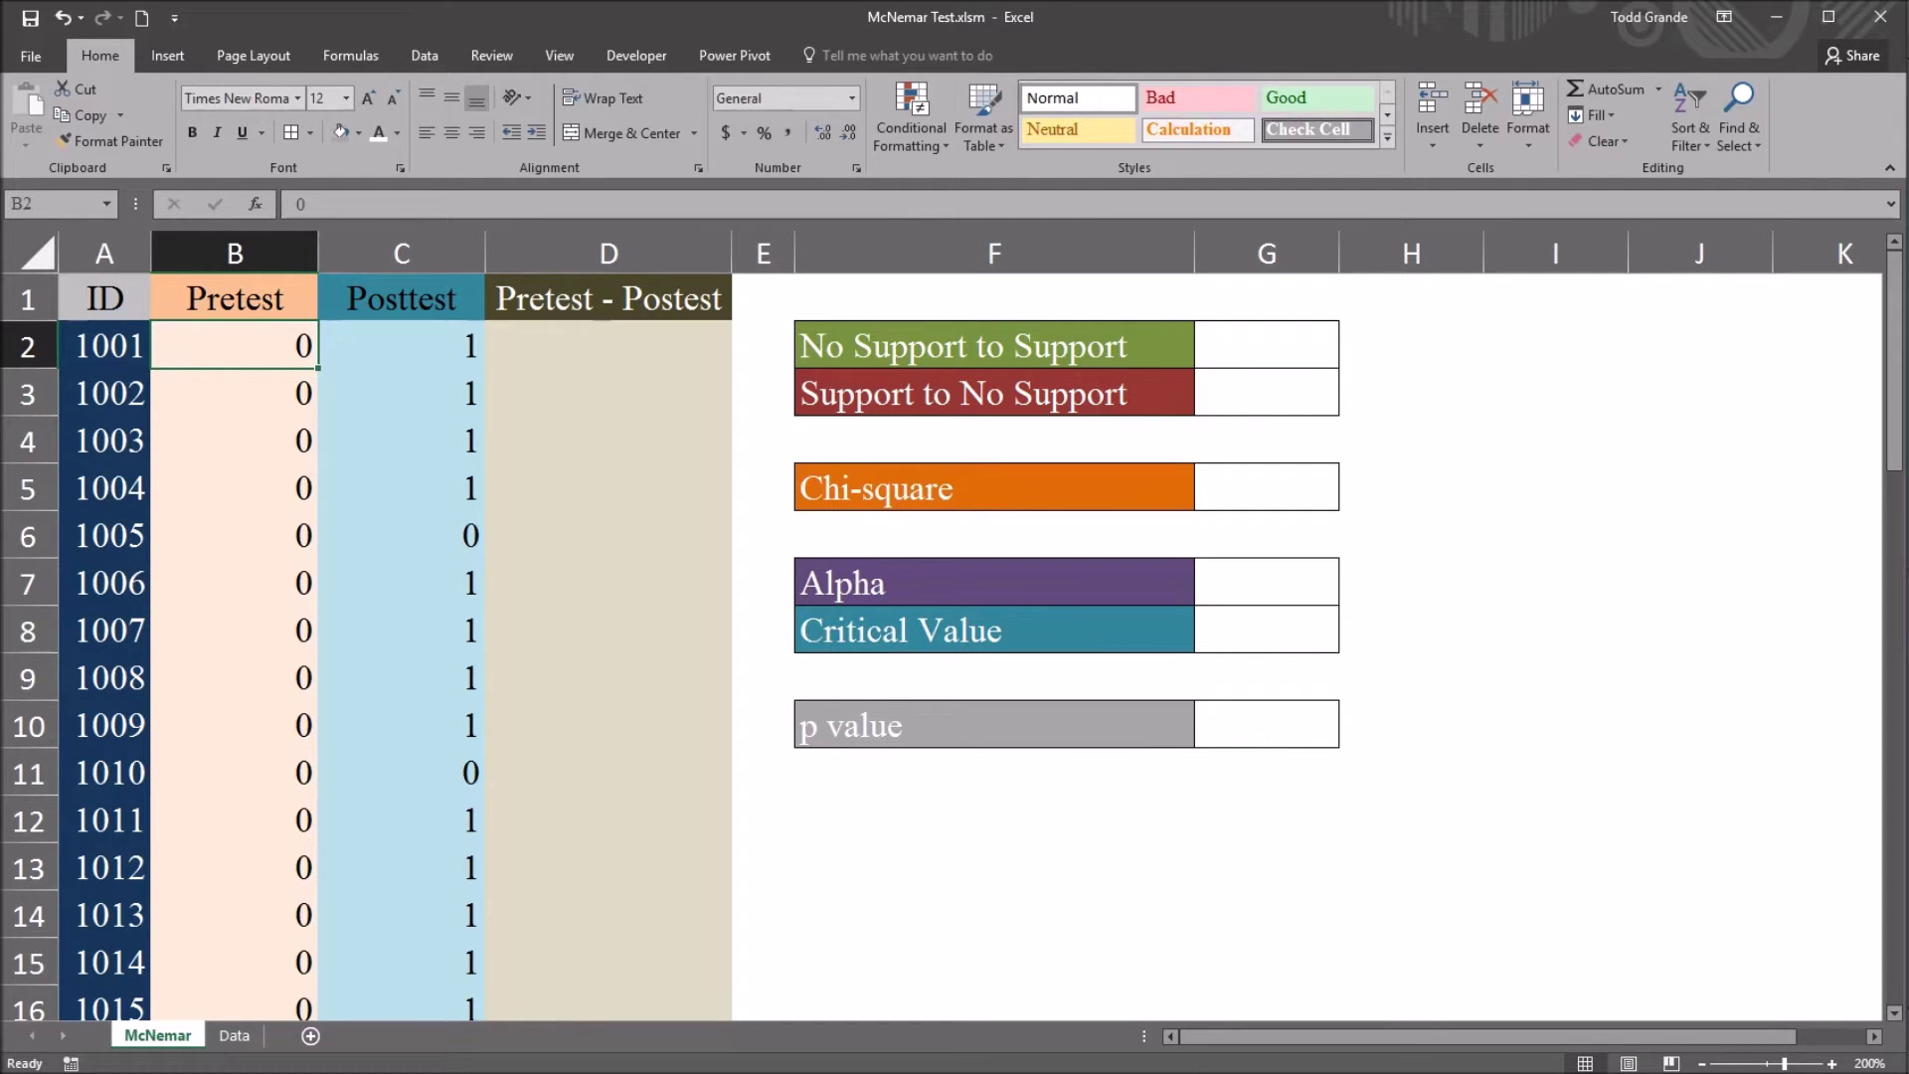
pyautogui.click(234, 253)
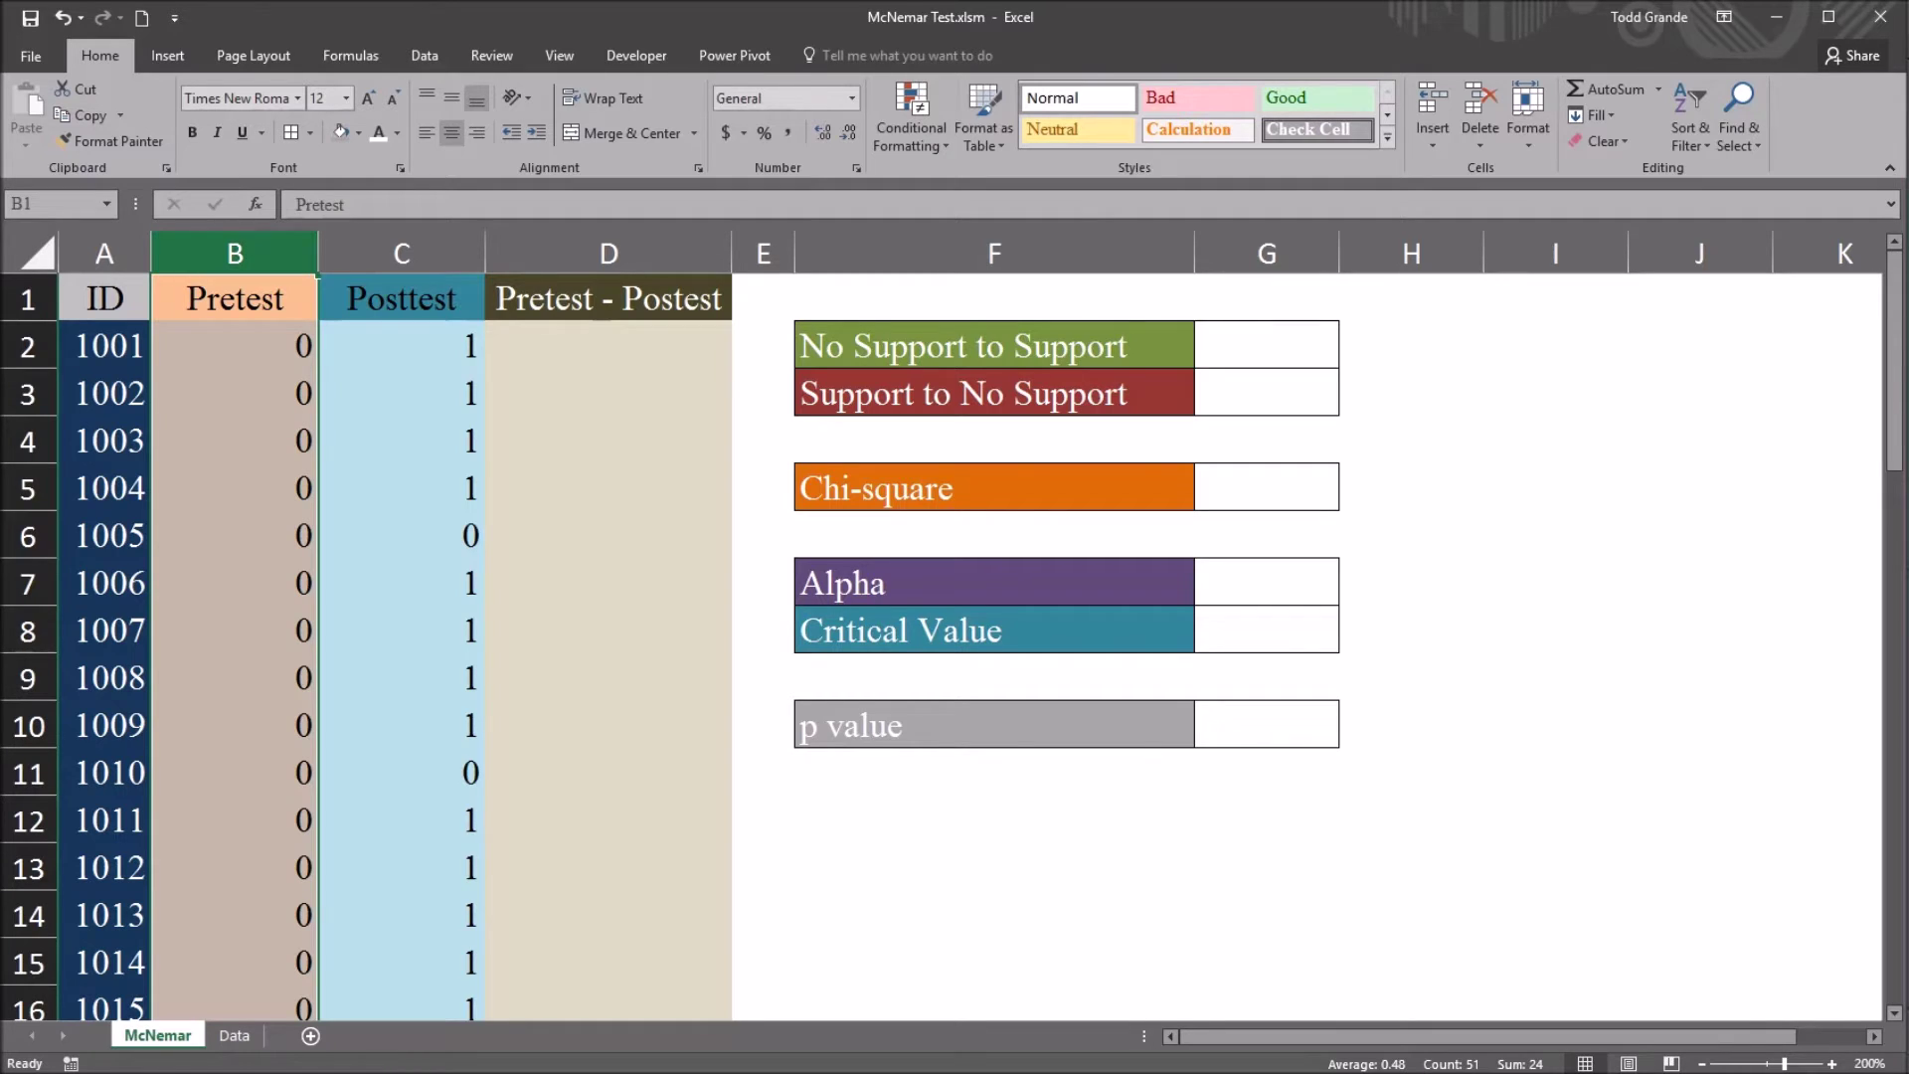
pyautogui.click(234, 345)
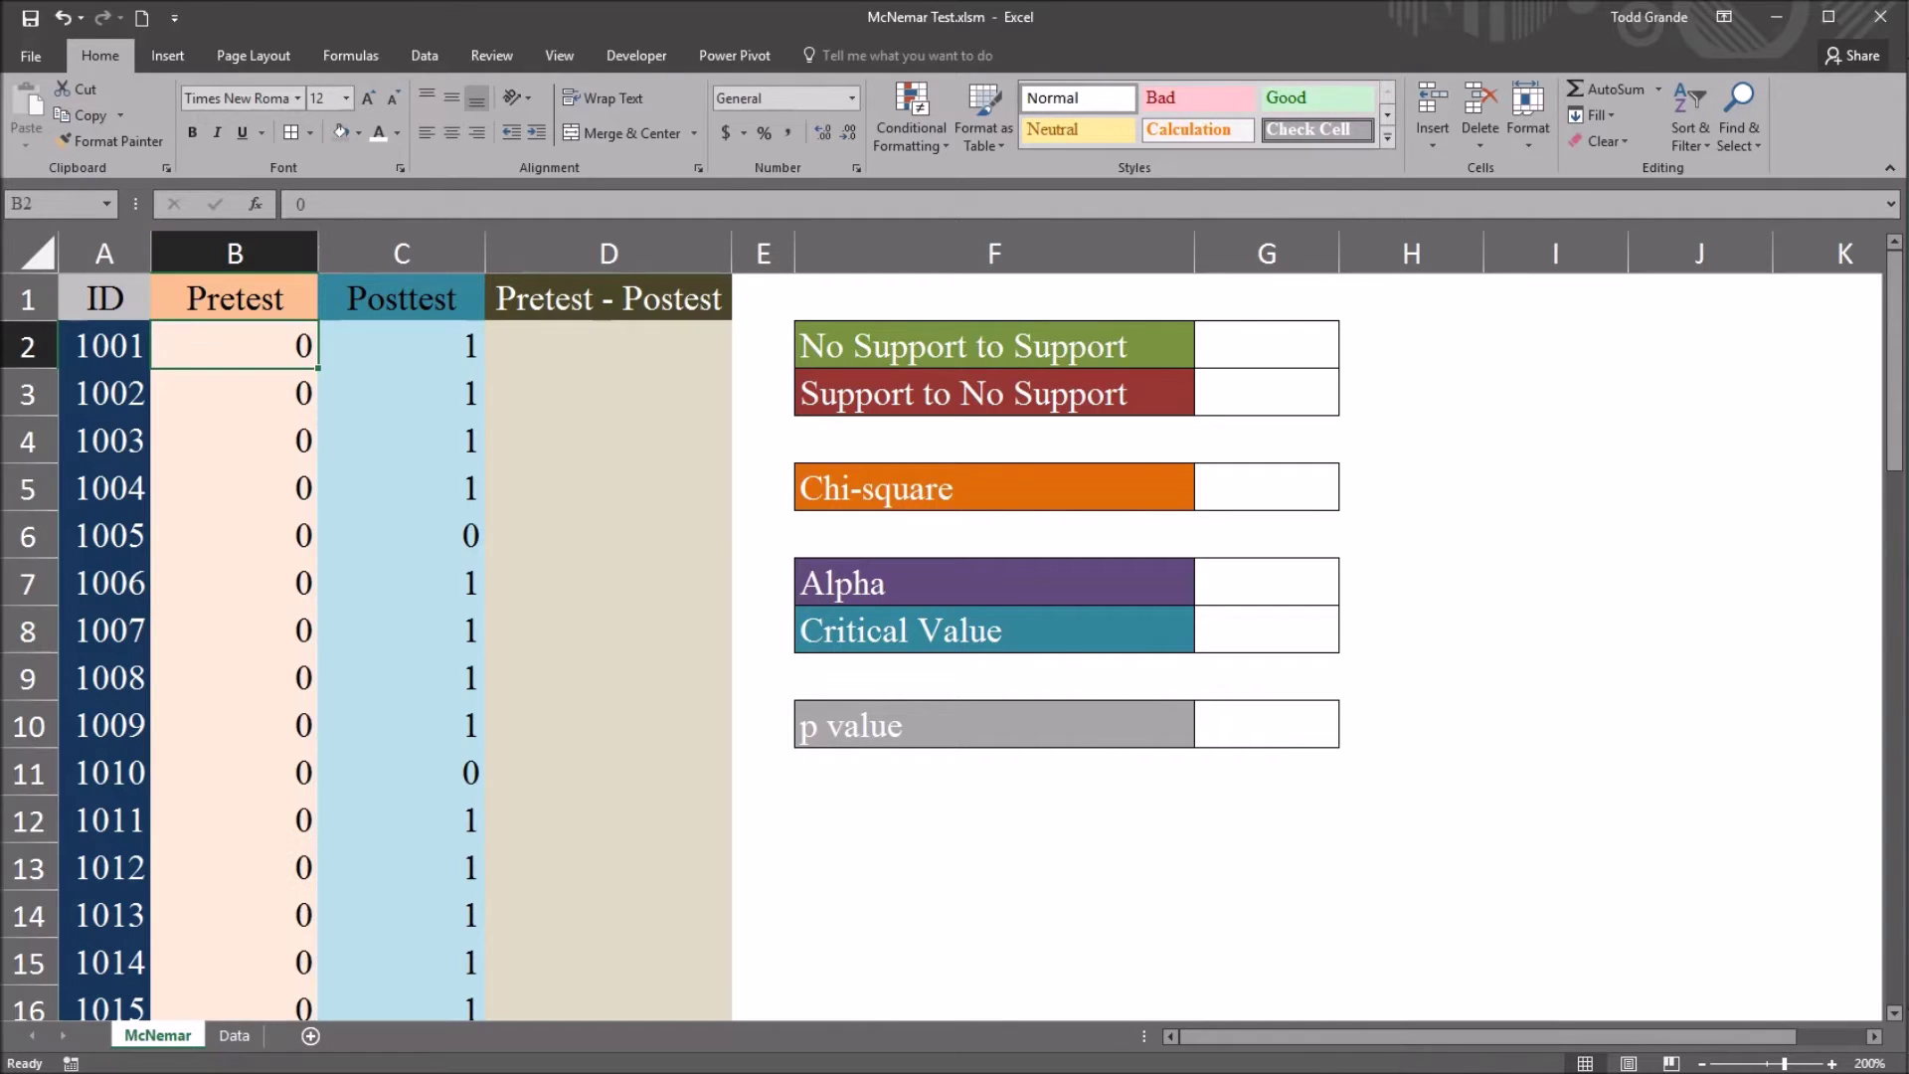
pyautogui.click(401, 345)
pyautogui.click(400, 253)
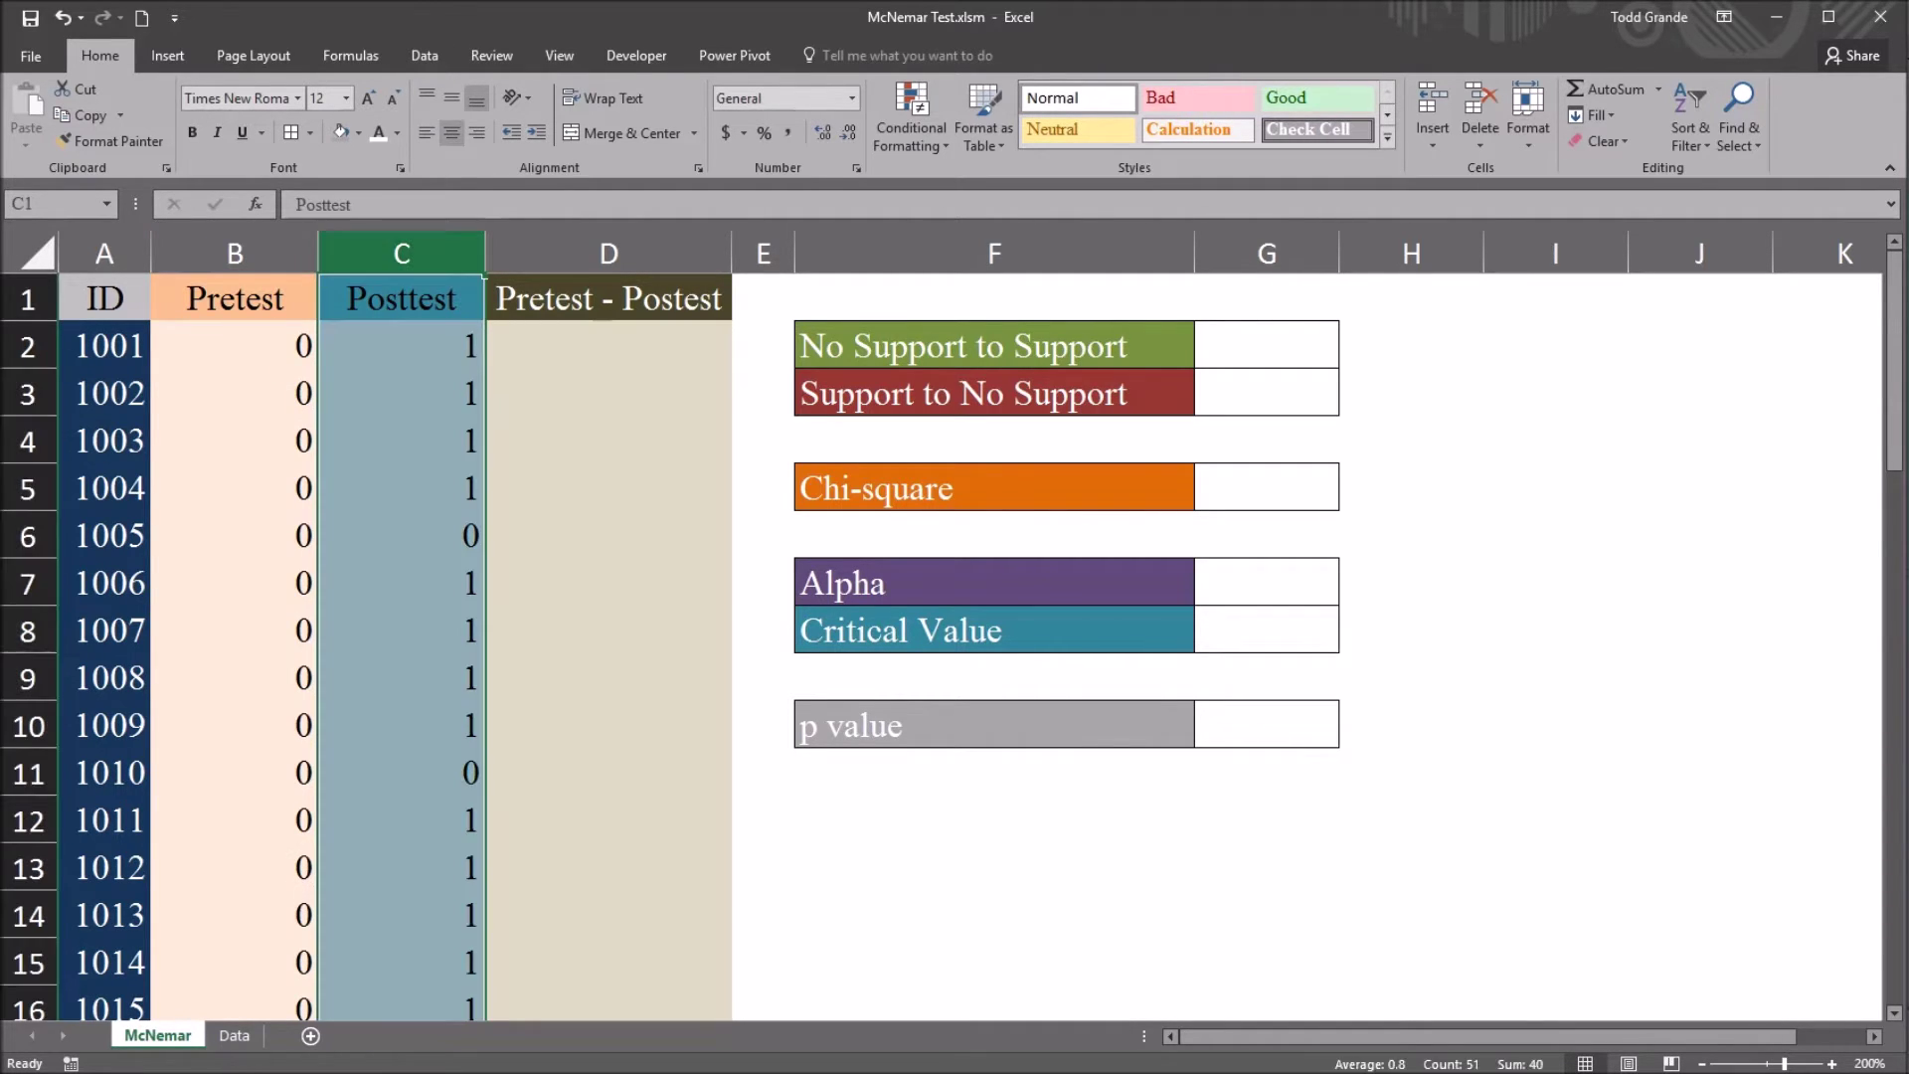
pyautogui.click(400, 345)
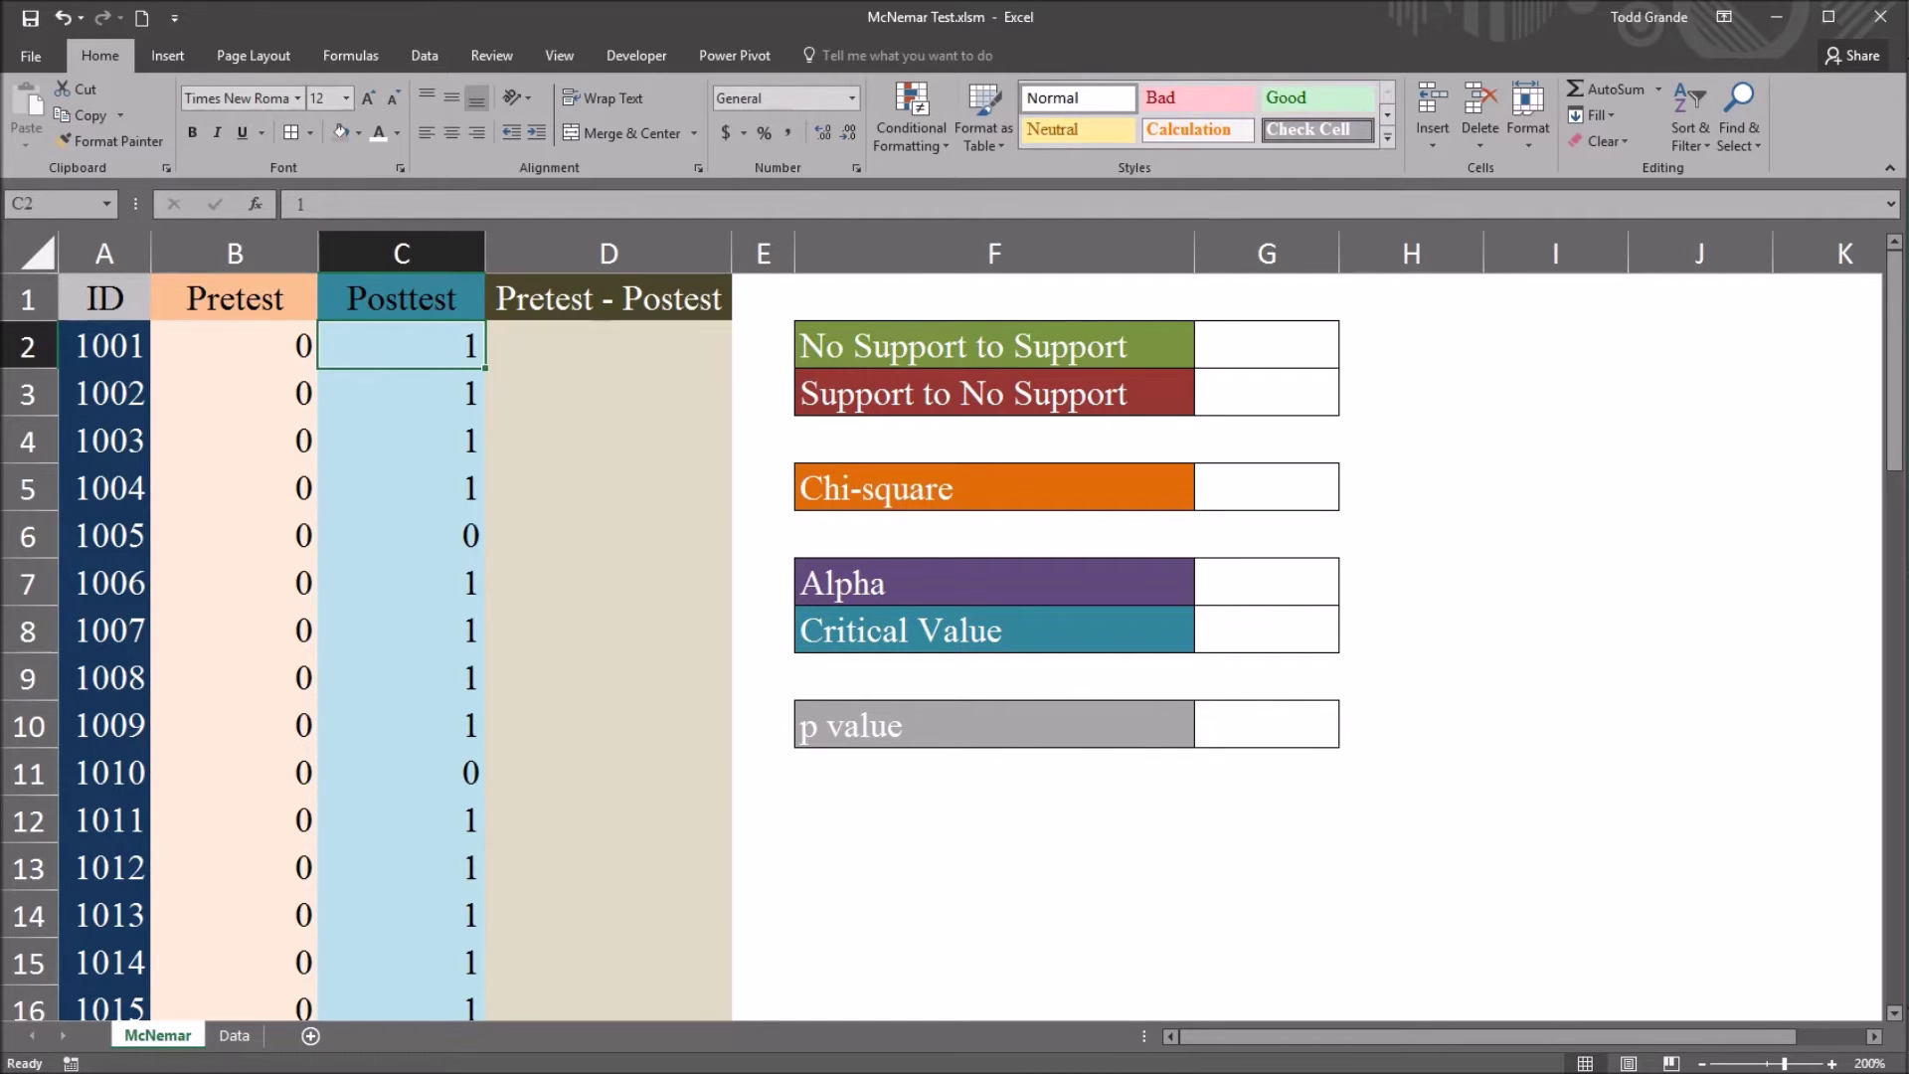
# Inspect the full Pretest column against the full Posttest column as the two paired dichotomous measurements
pyautogui.click(235, 254)
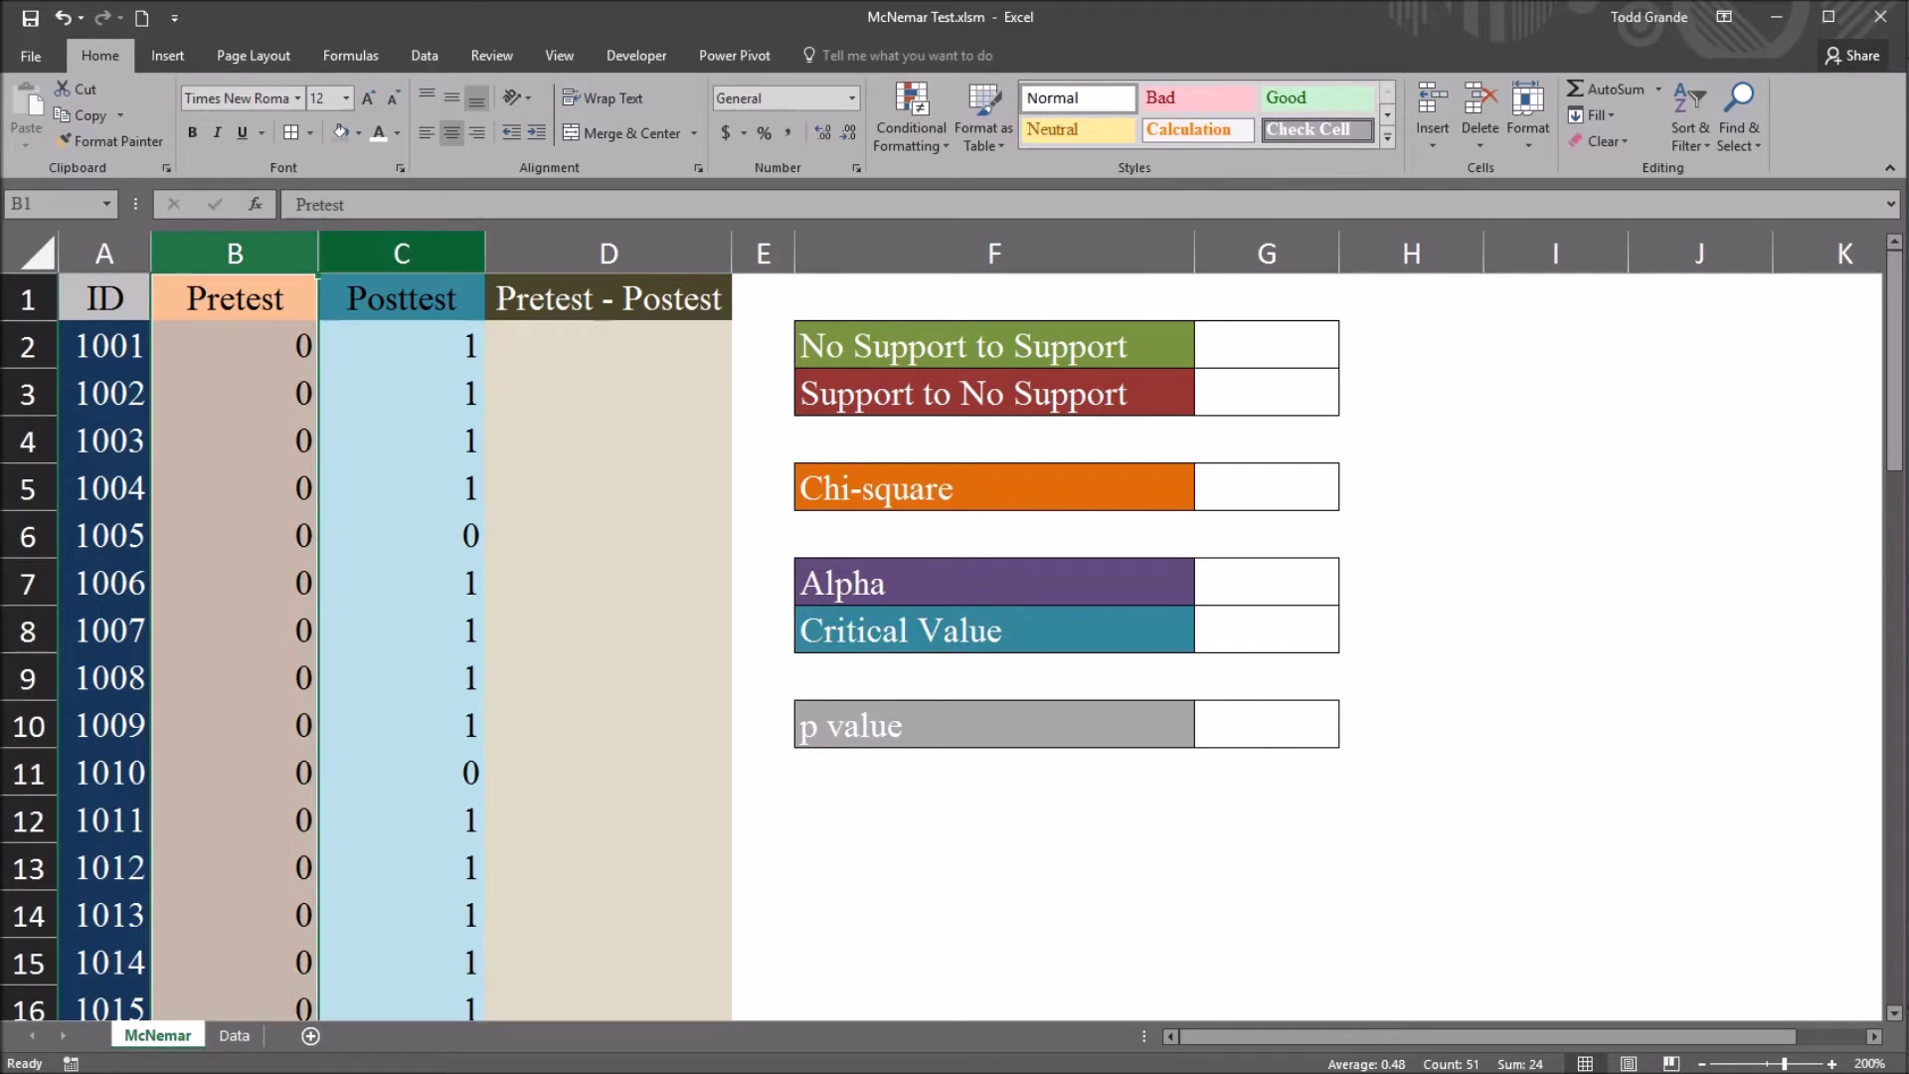
pyautogui.click(401, 254)
pyautogui.click(401, 345)
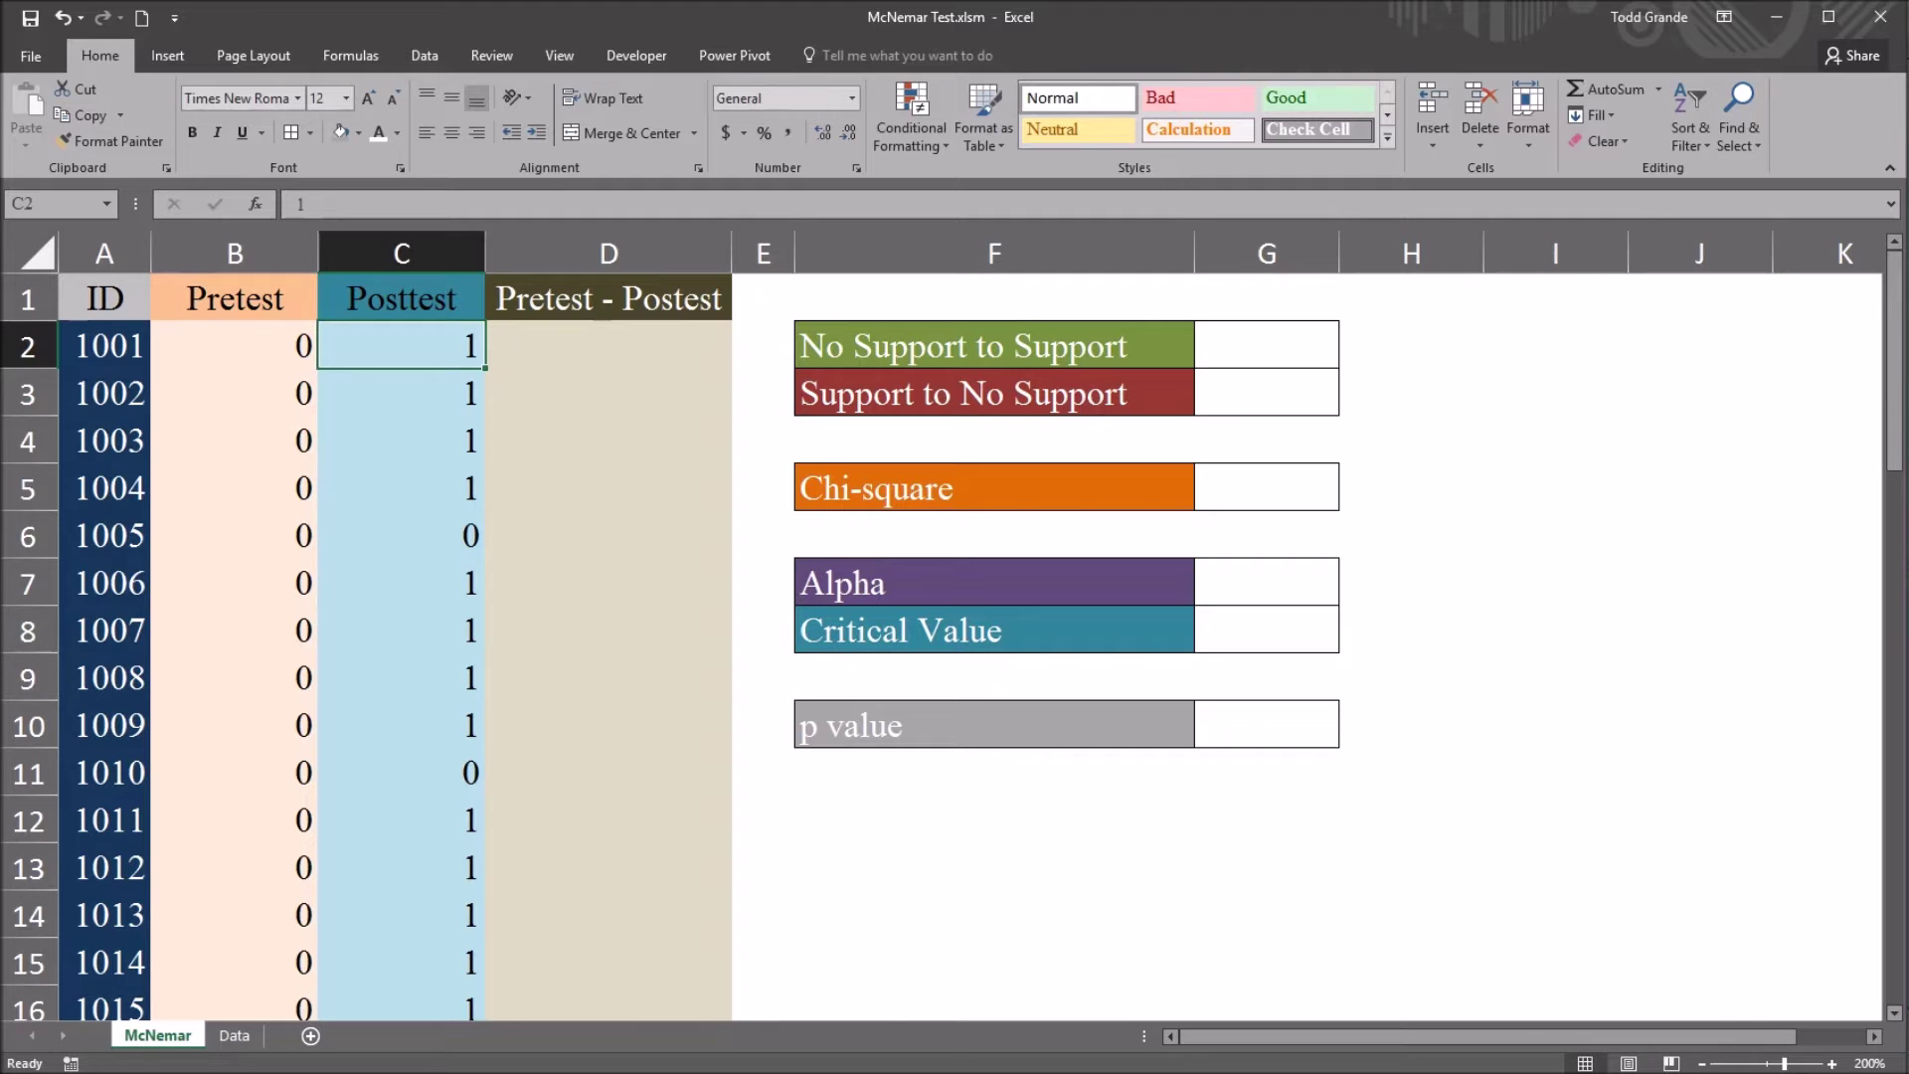
pyautogui.click(235, 253)
pyautogui.click(401, 252)
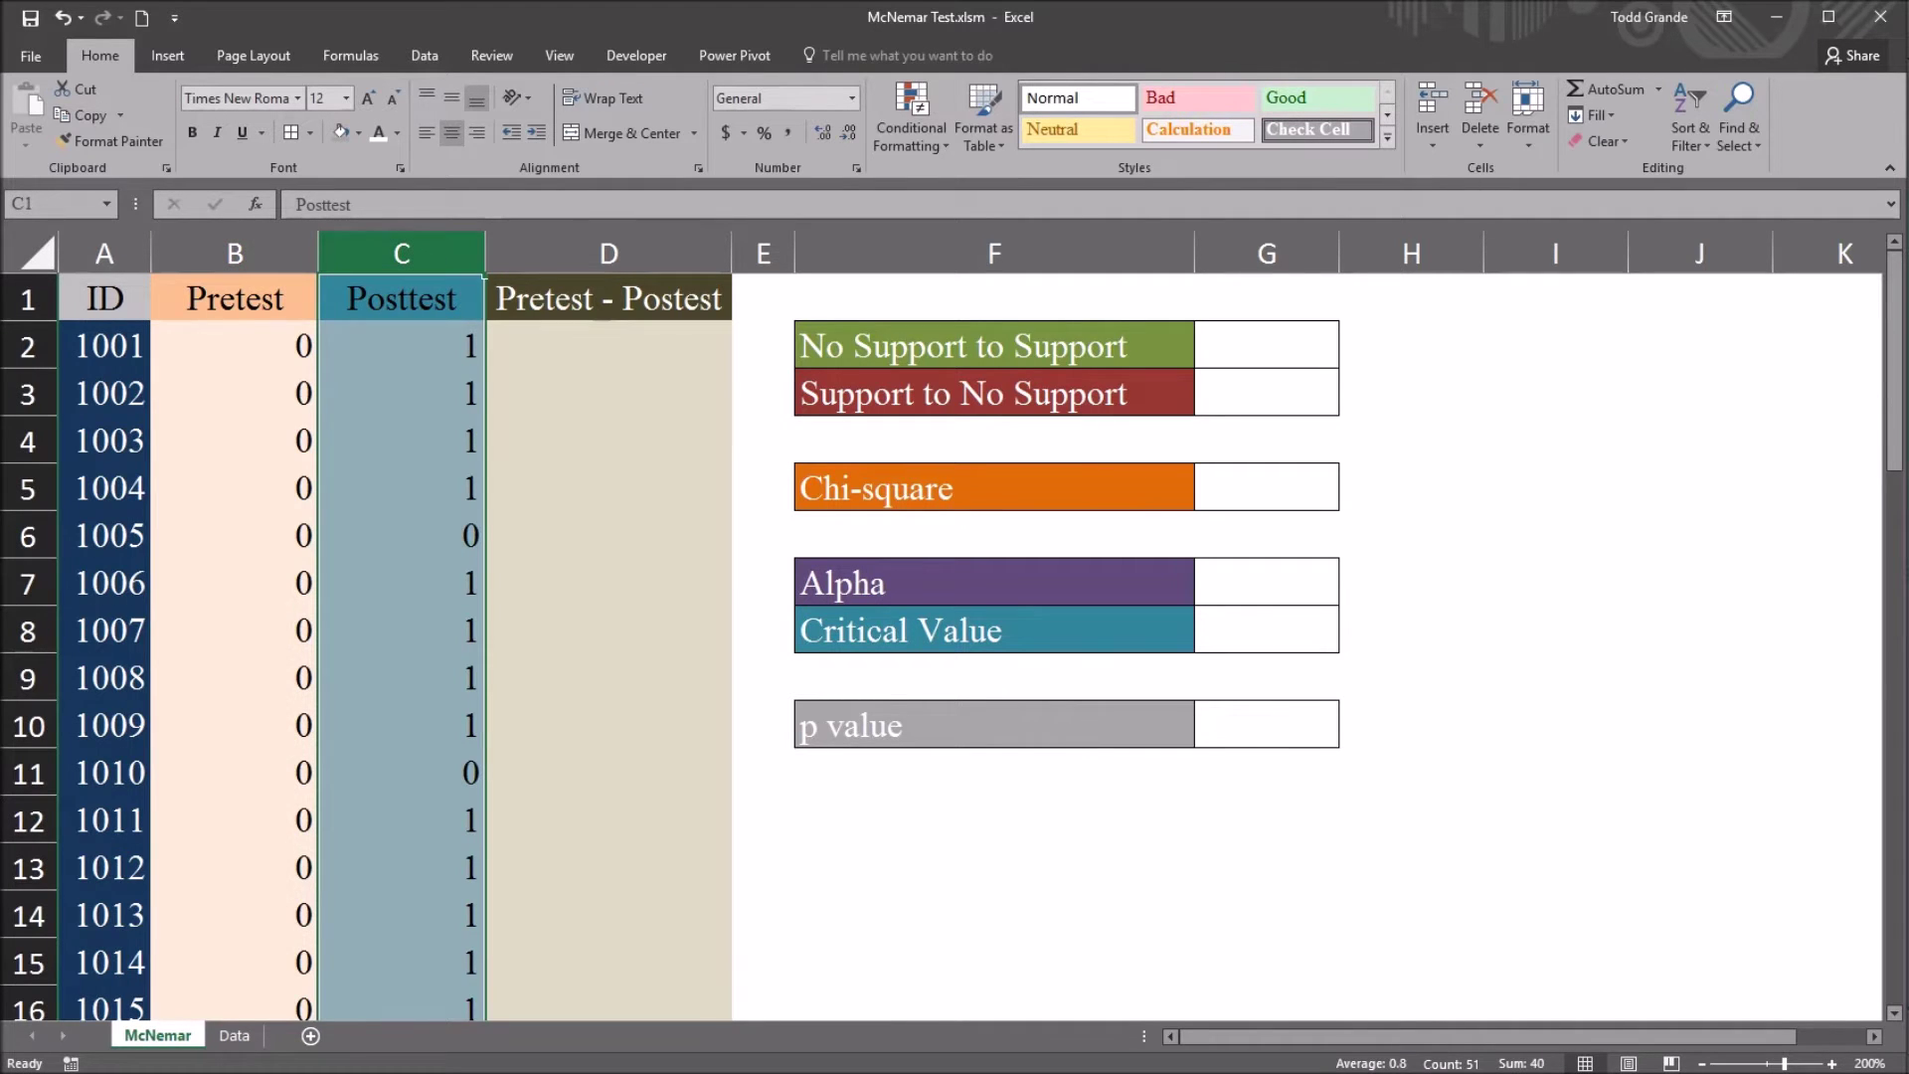
pyautogui.click(402, 346)
pyautogui.click(235, 253)
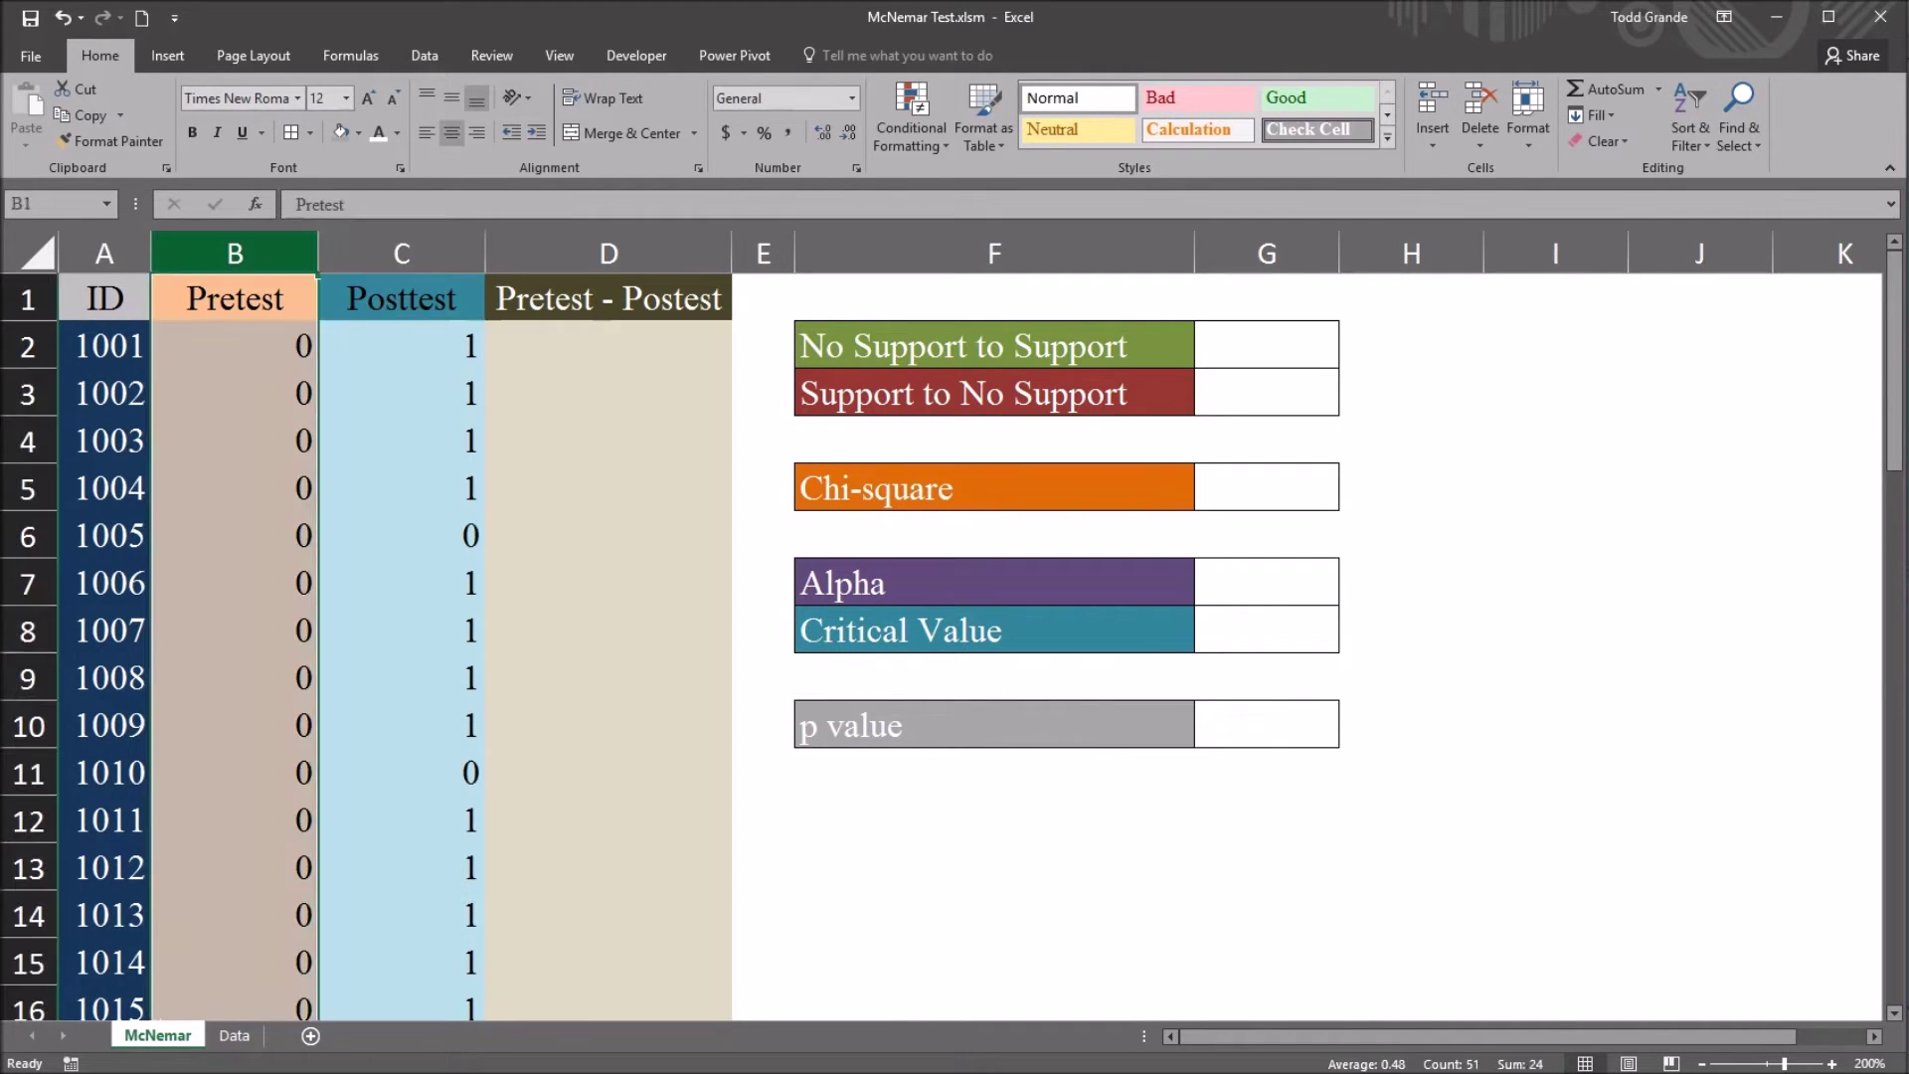
pyautogui.click(402, 252)
pyautogui.click(235, 253)
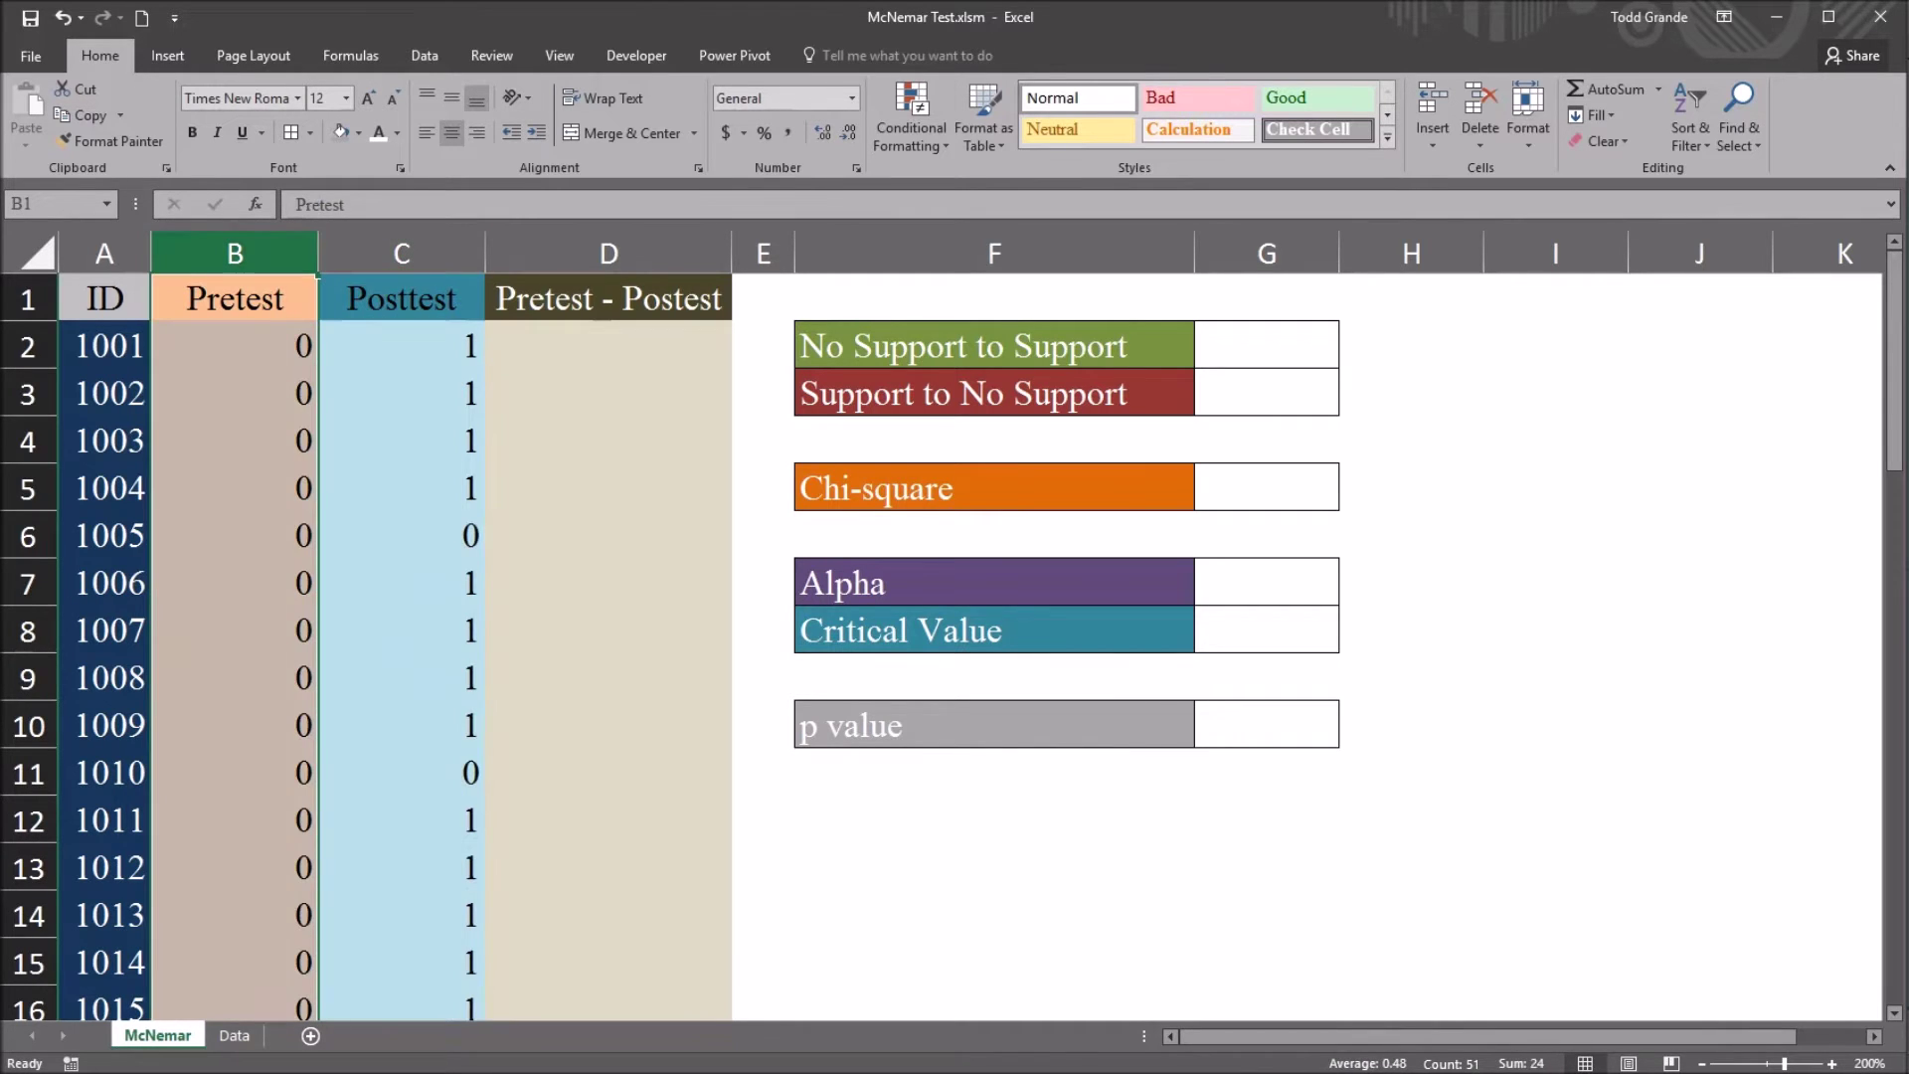
# Examine participants whose pretest and posttest scores match, comparing B6 with C6 and B28 with C28
pyautogui.click(235, 346)
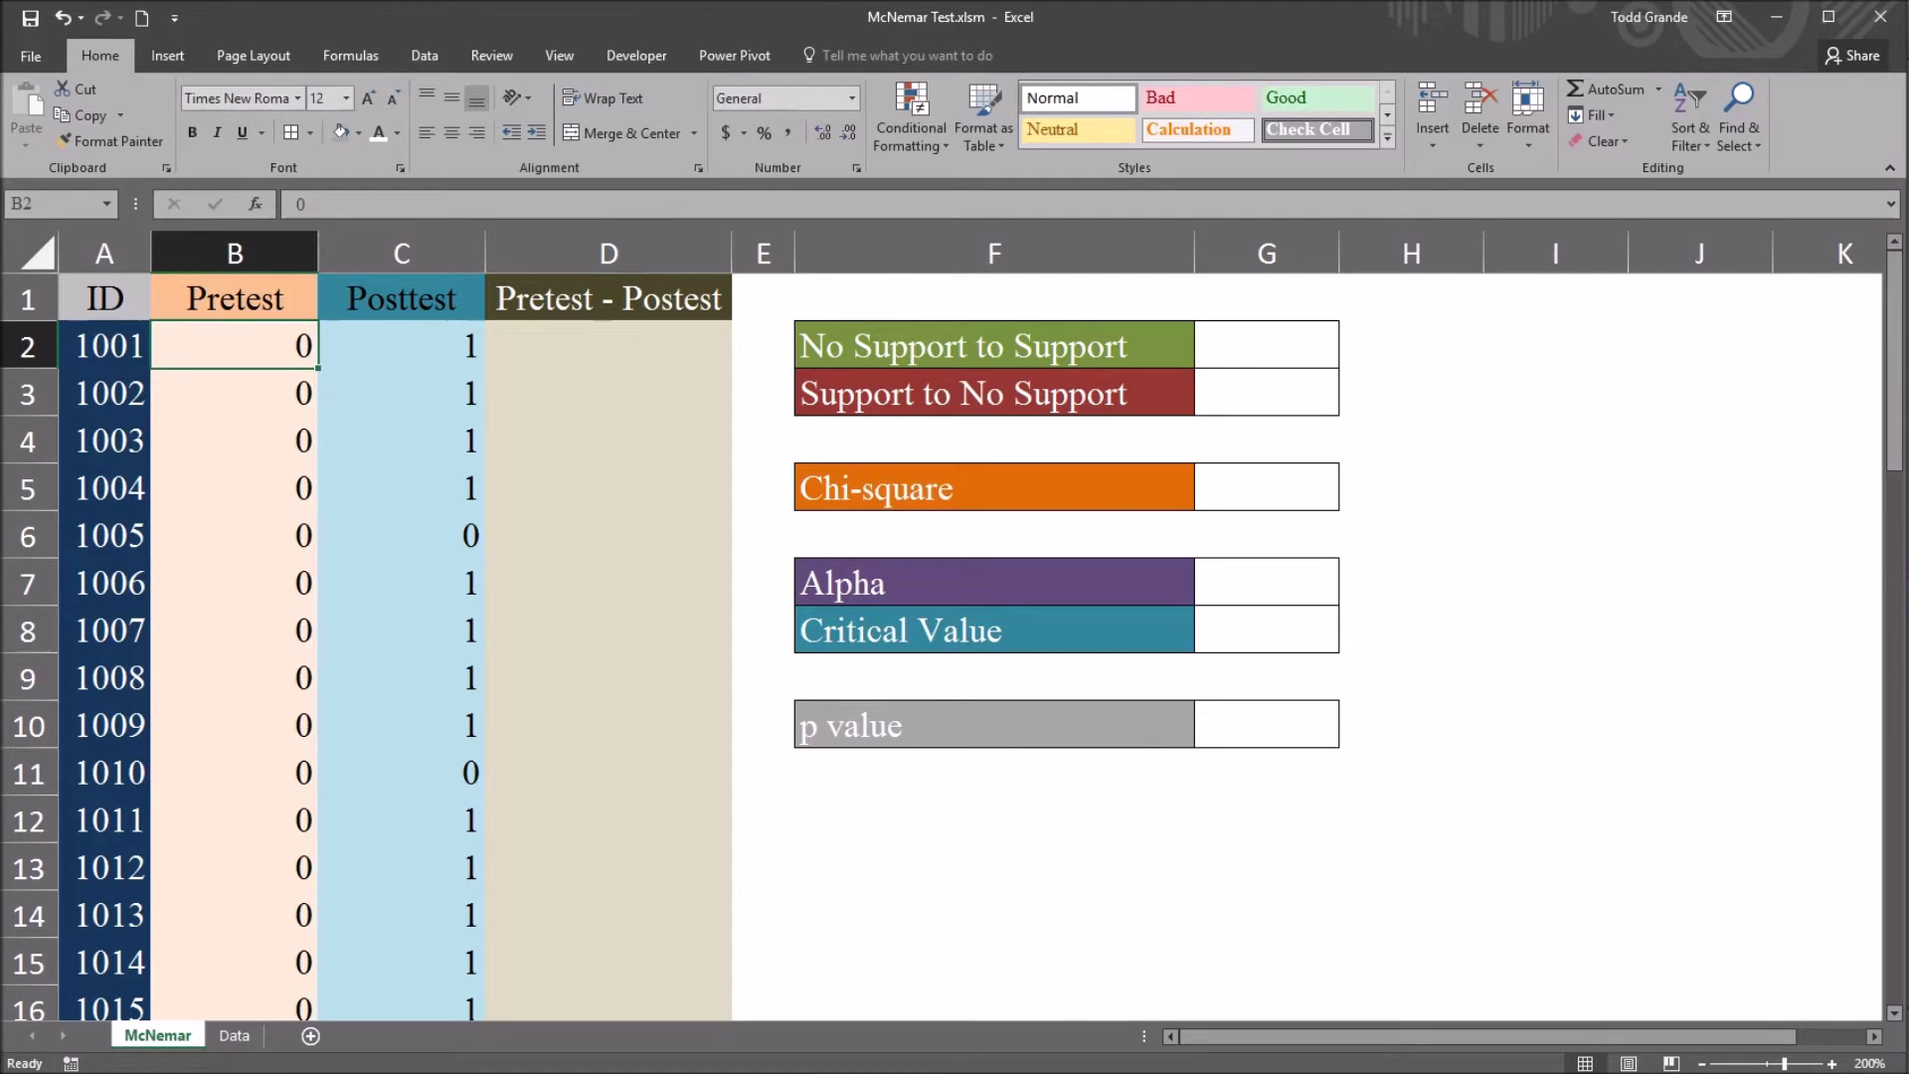
pyautogui.click(234, 535)
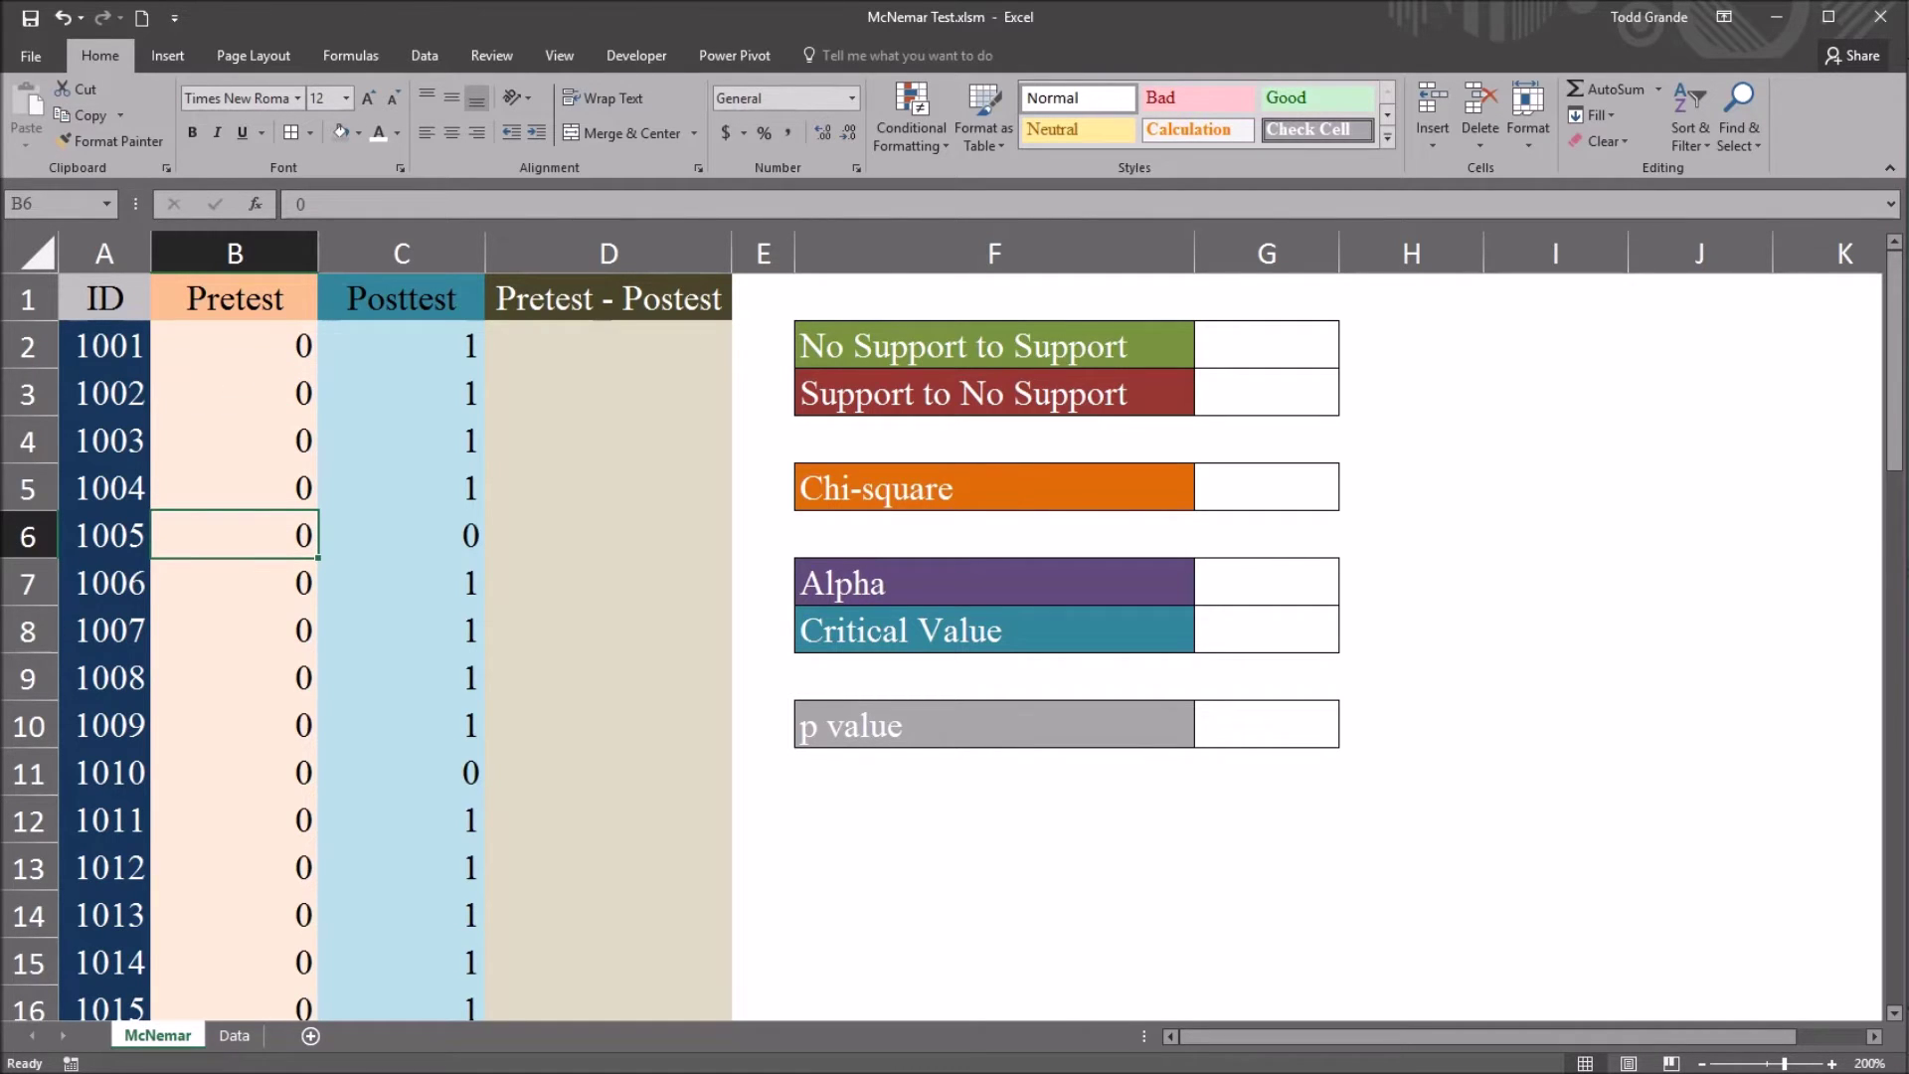
pyautogui.click(401, 535)
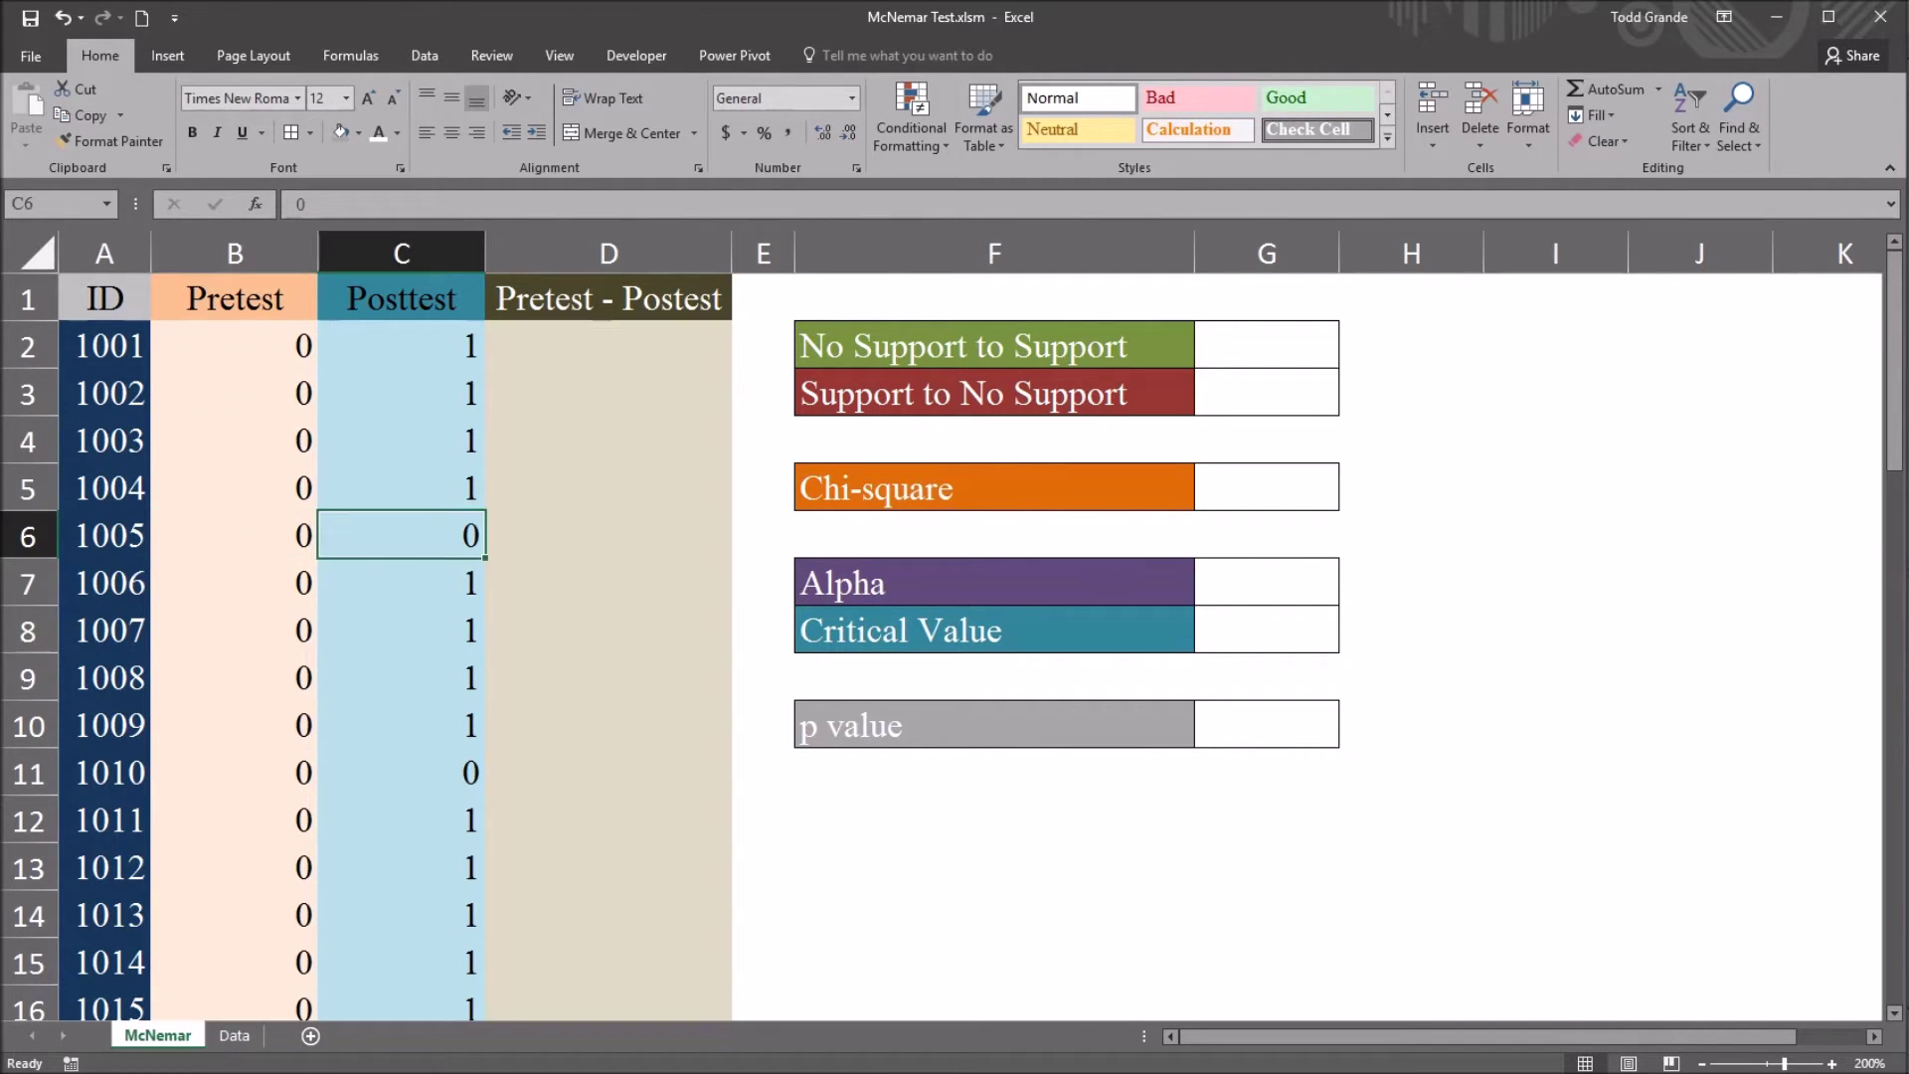
pyautogui.click(234, 535)
pyautogui.moveTo(234, 535); pyautogui.dragTo(400, 535)
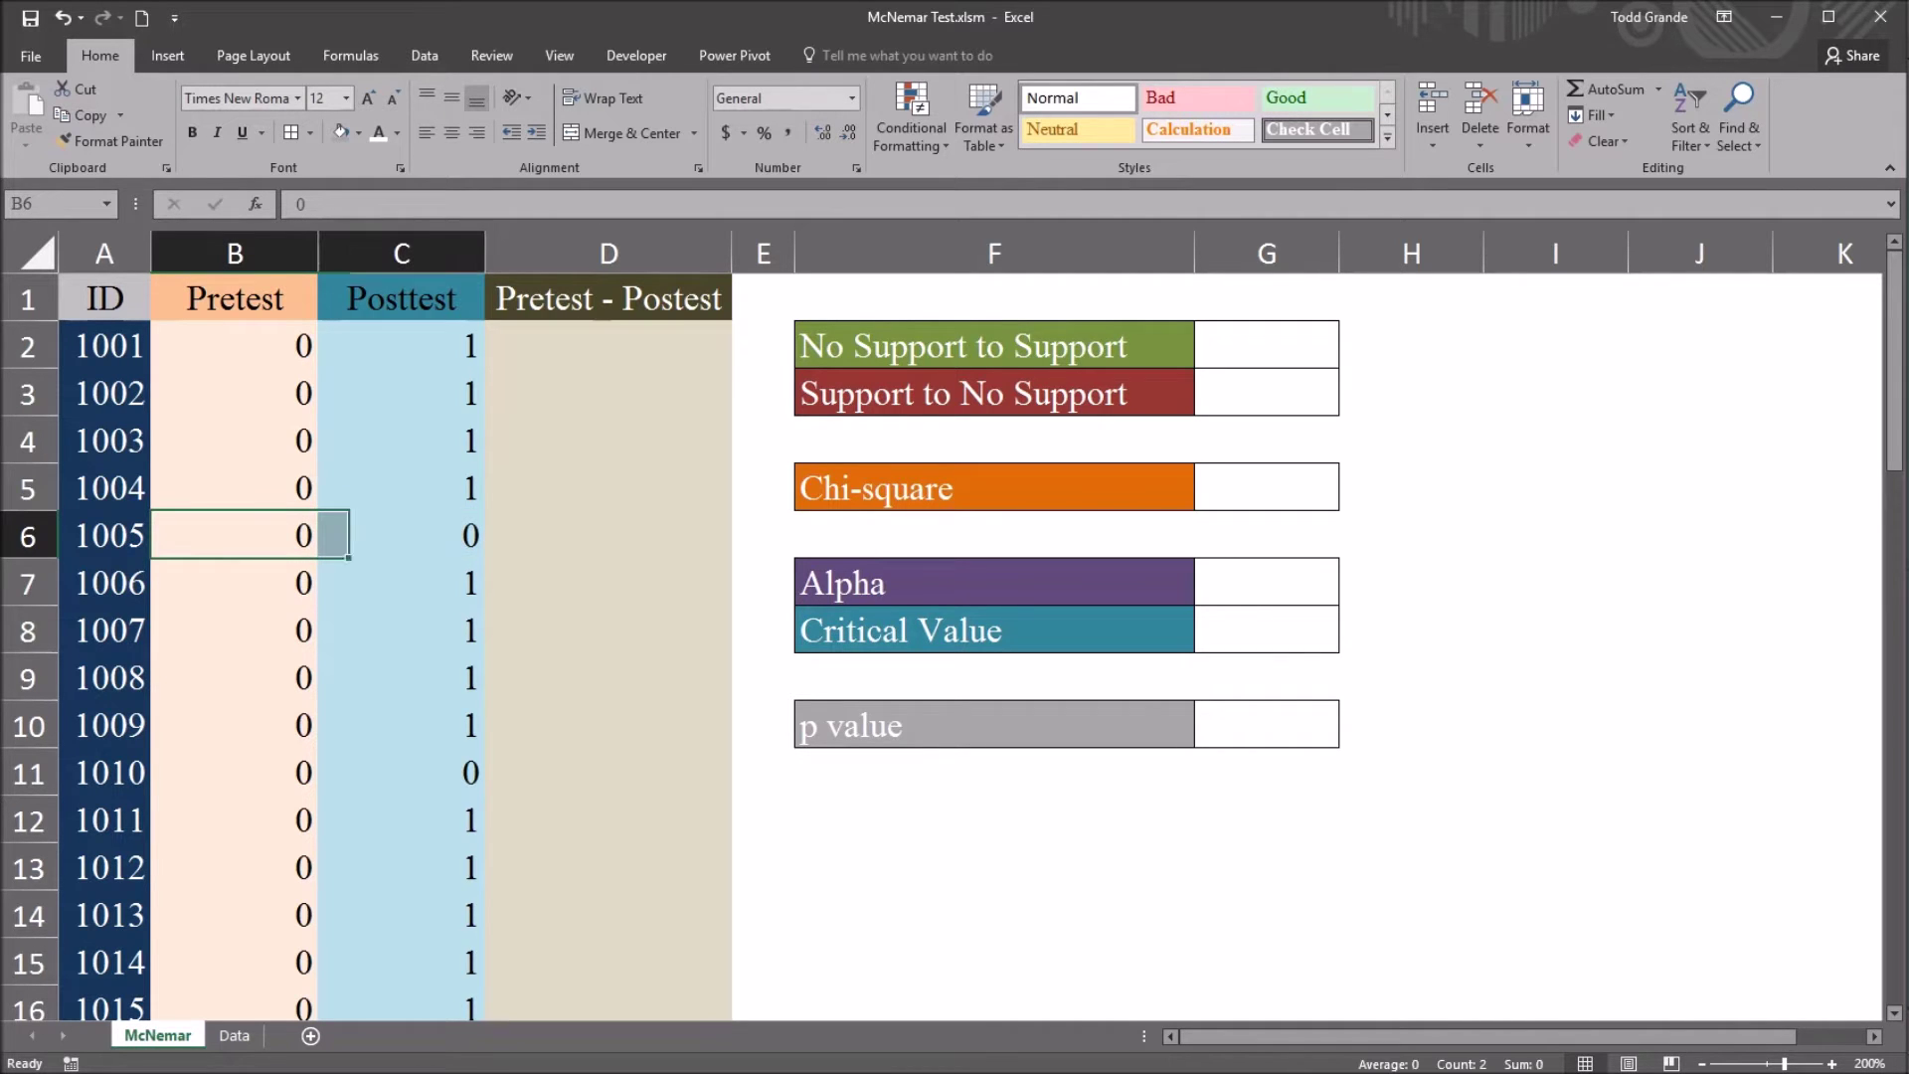
pyautogui.moveTo(1893, 438); pyautogui.dragTo(1894, 580)
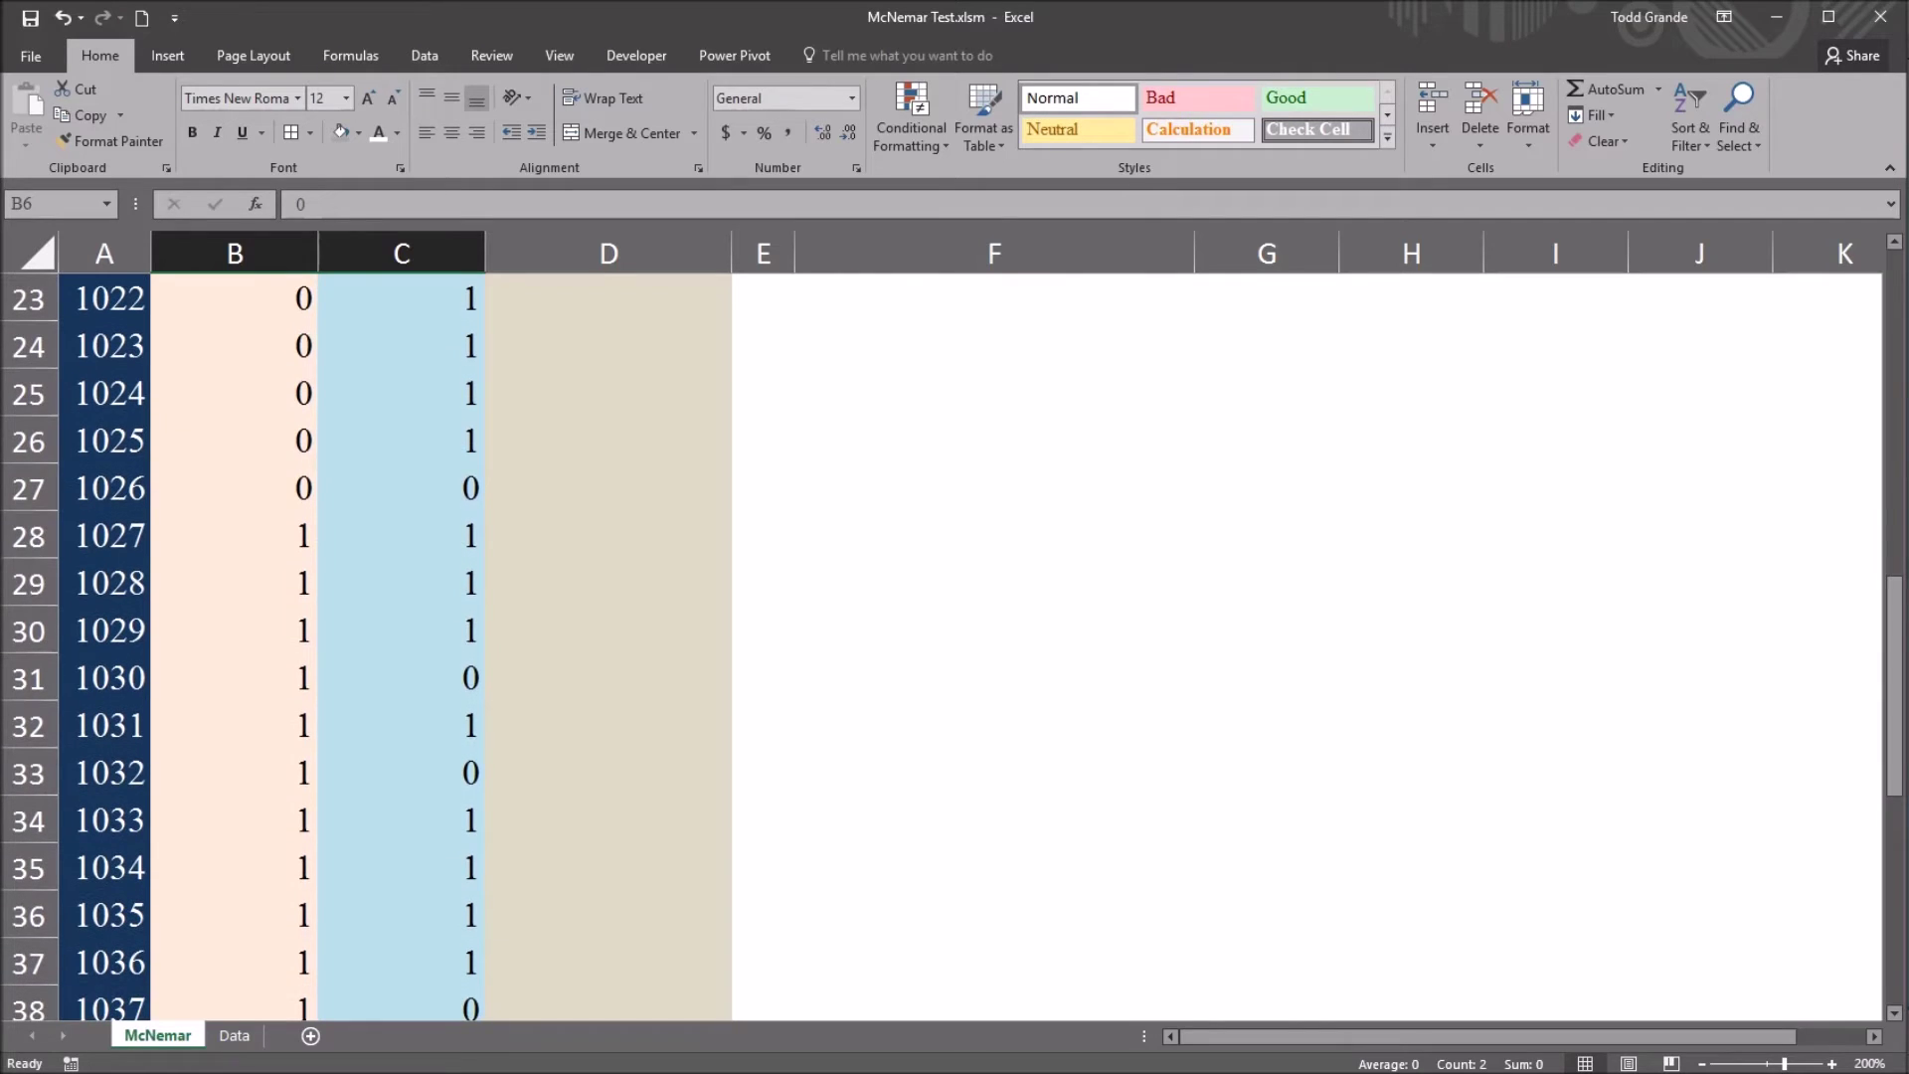
pyautogui.click(235, 535)
pyautogui.click(401, 535)
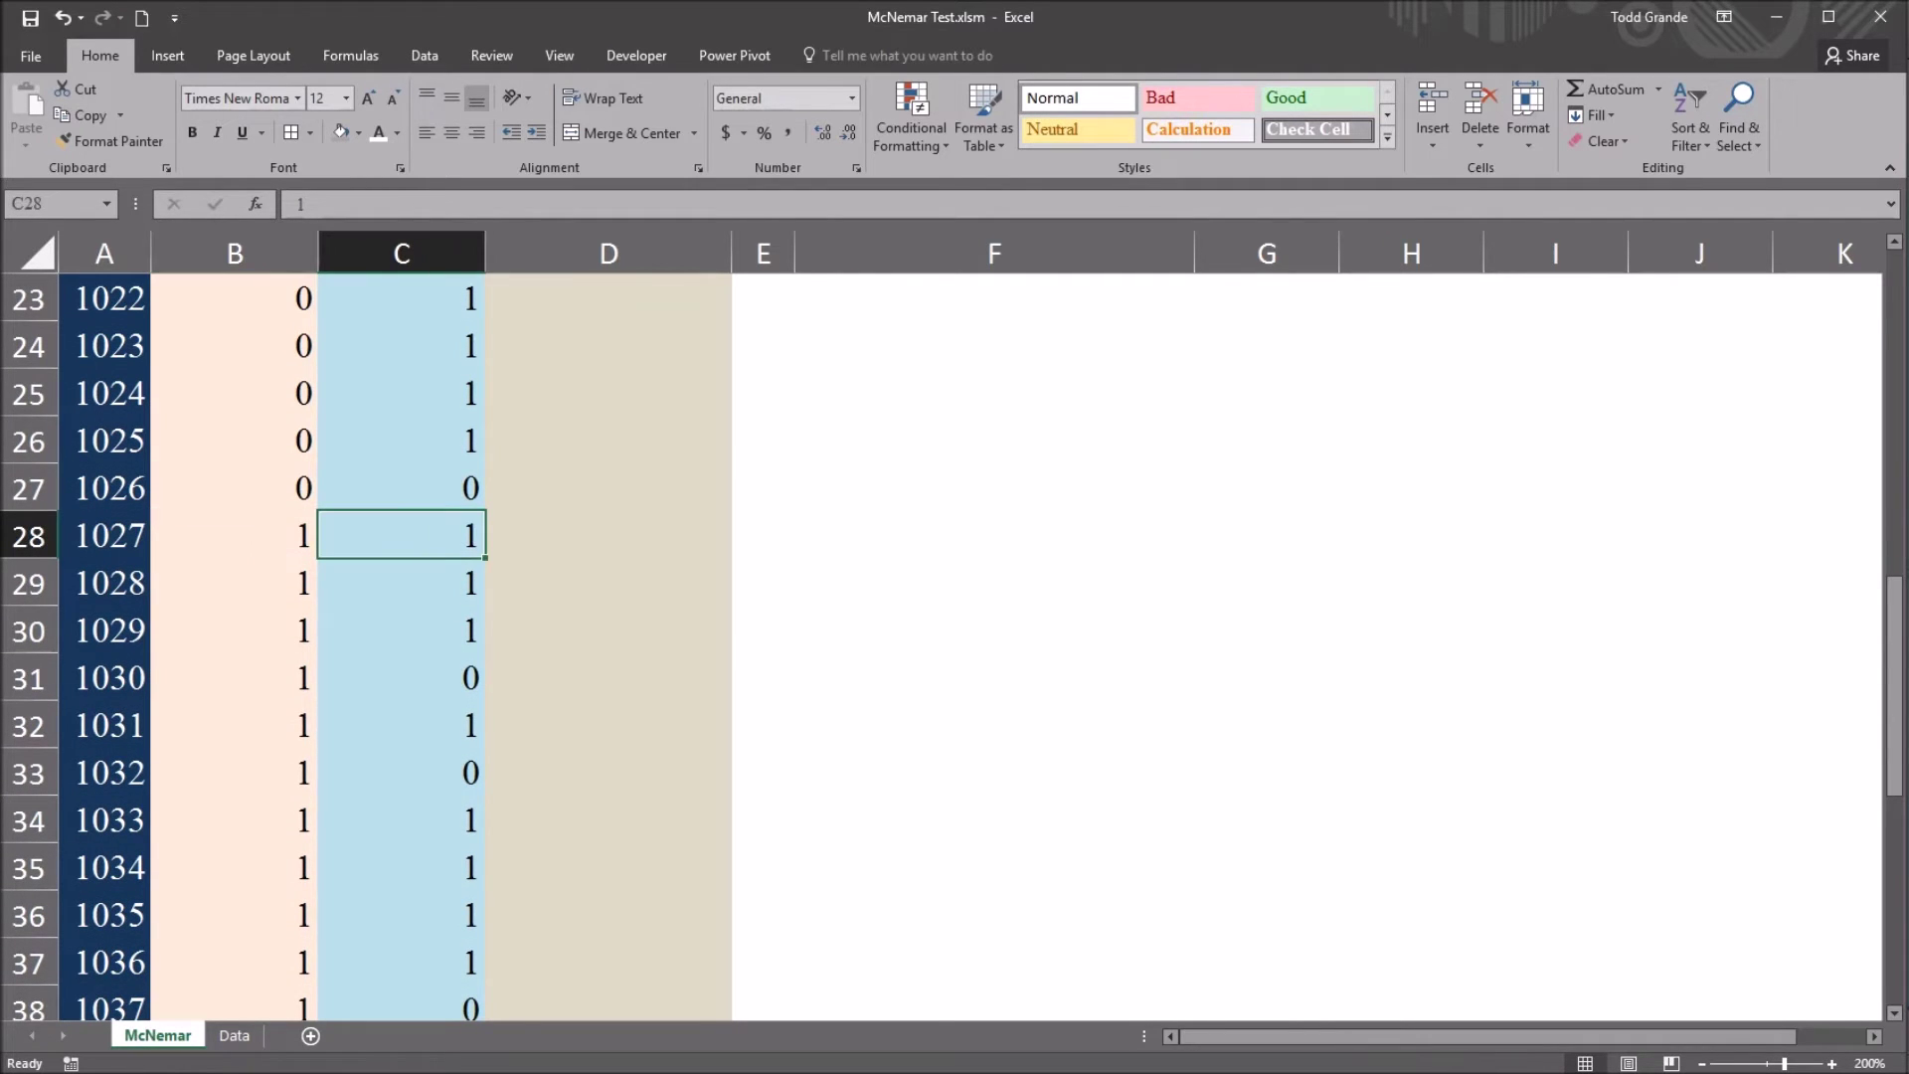
pyautogui.moveTo(235, 535); pyautogui.dragTo(401, 535)
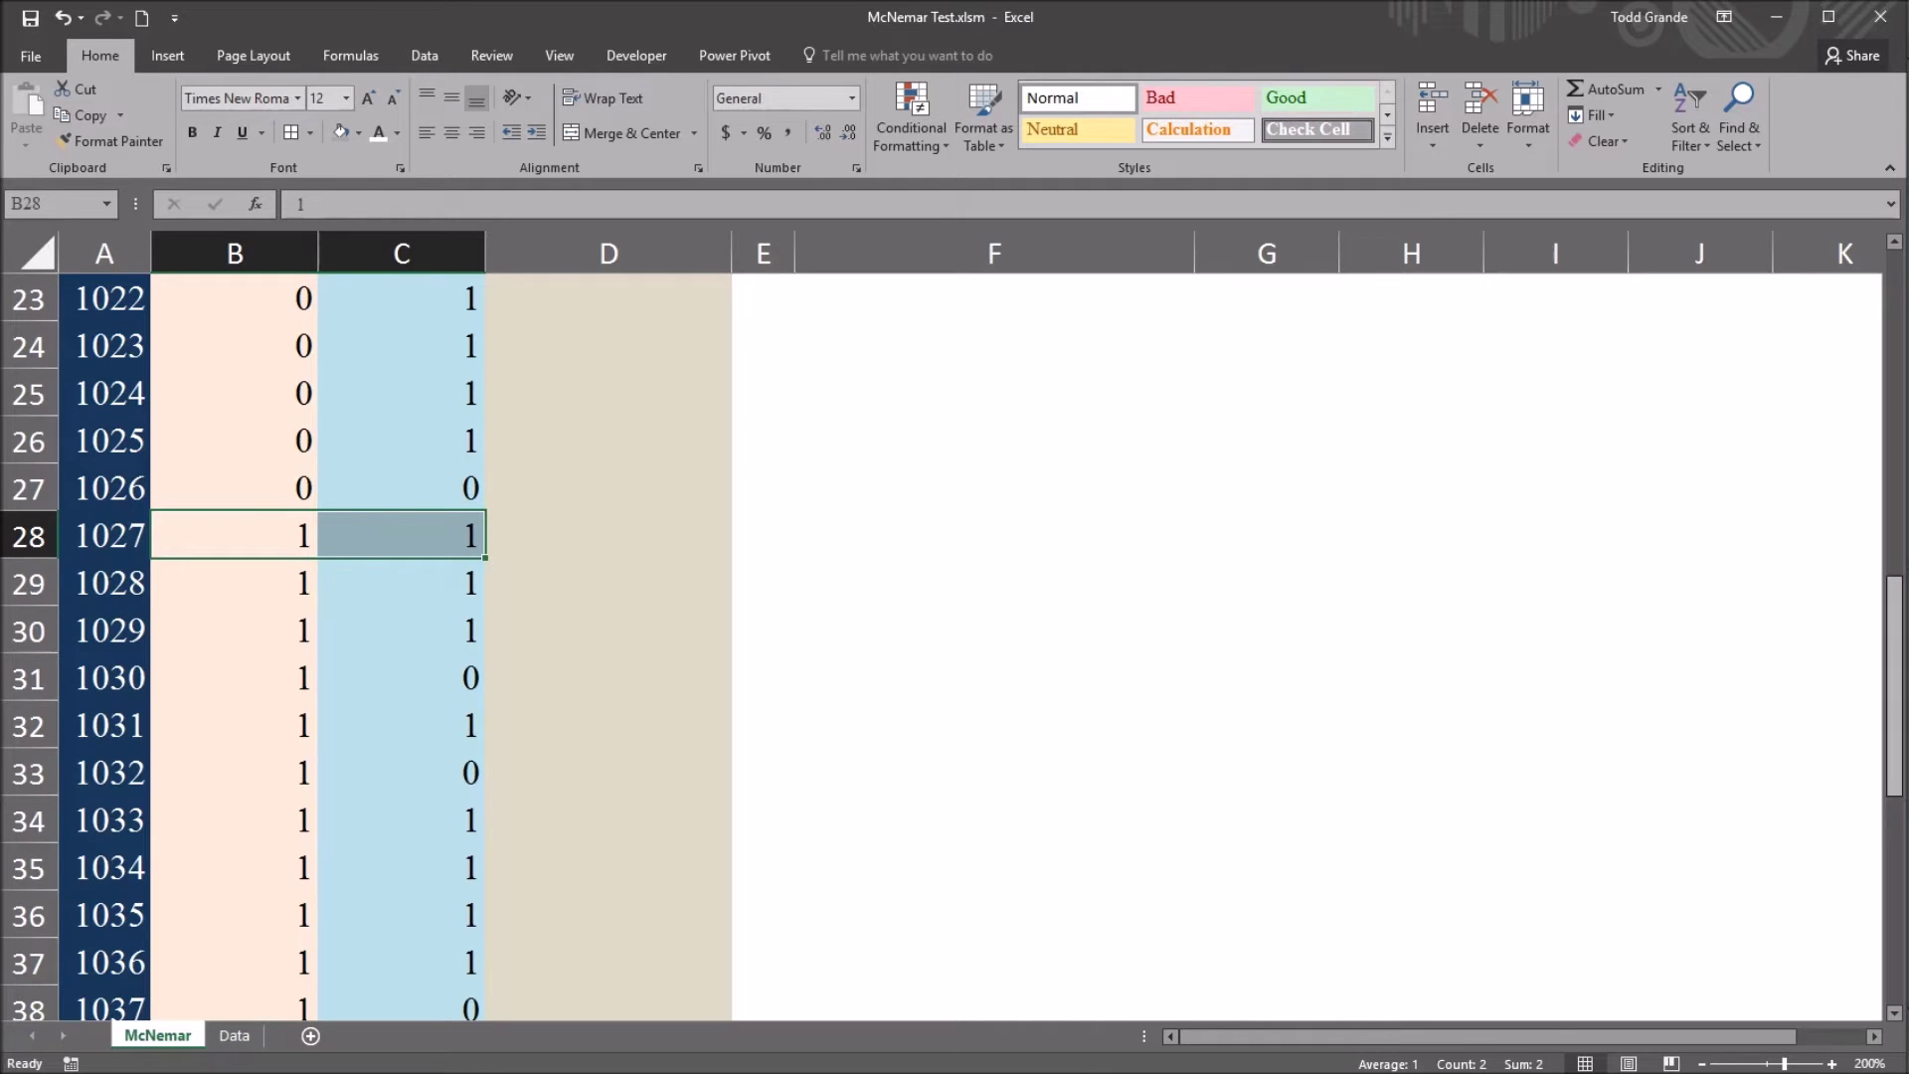
pyautogui.moveTo(1894, 627); pyautogui.dragTo(1894, 309)
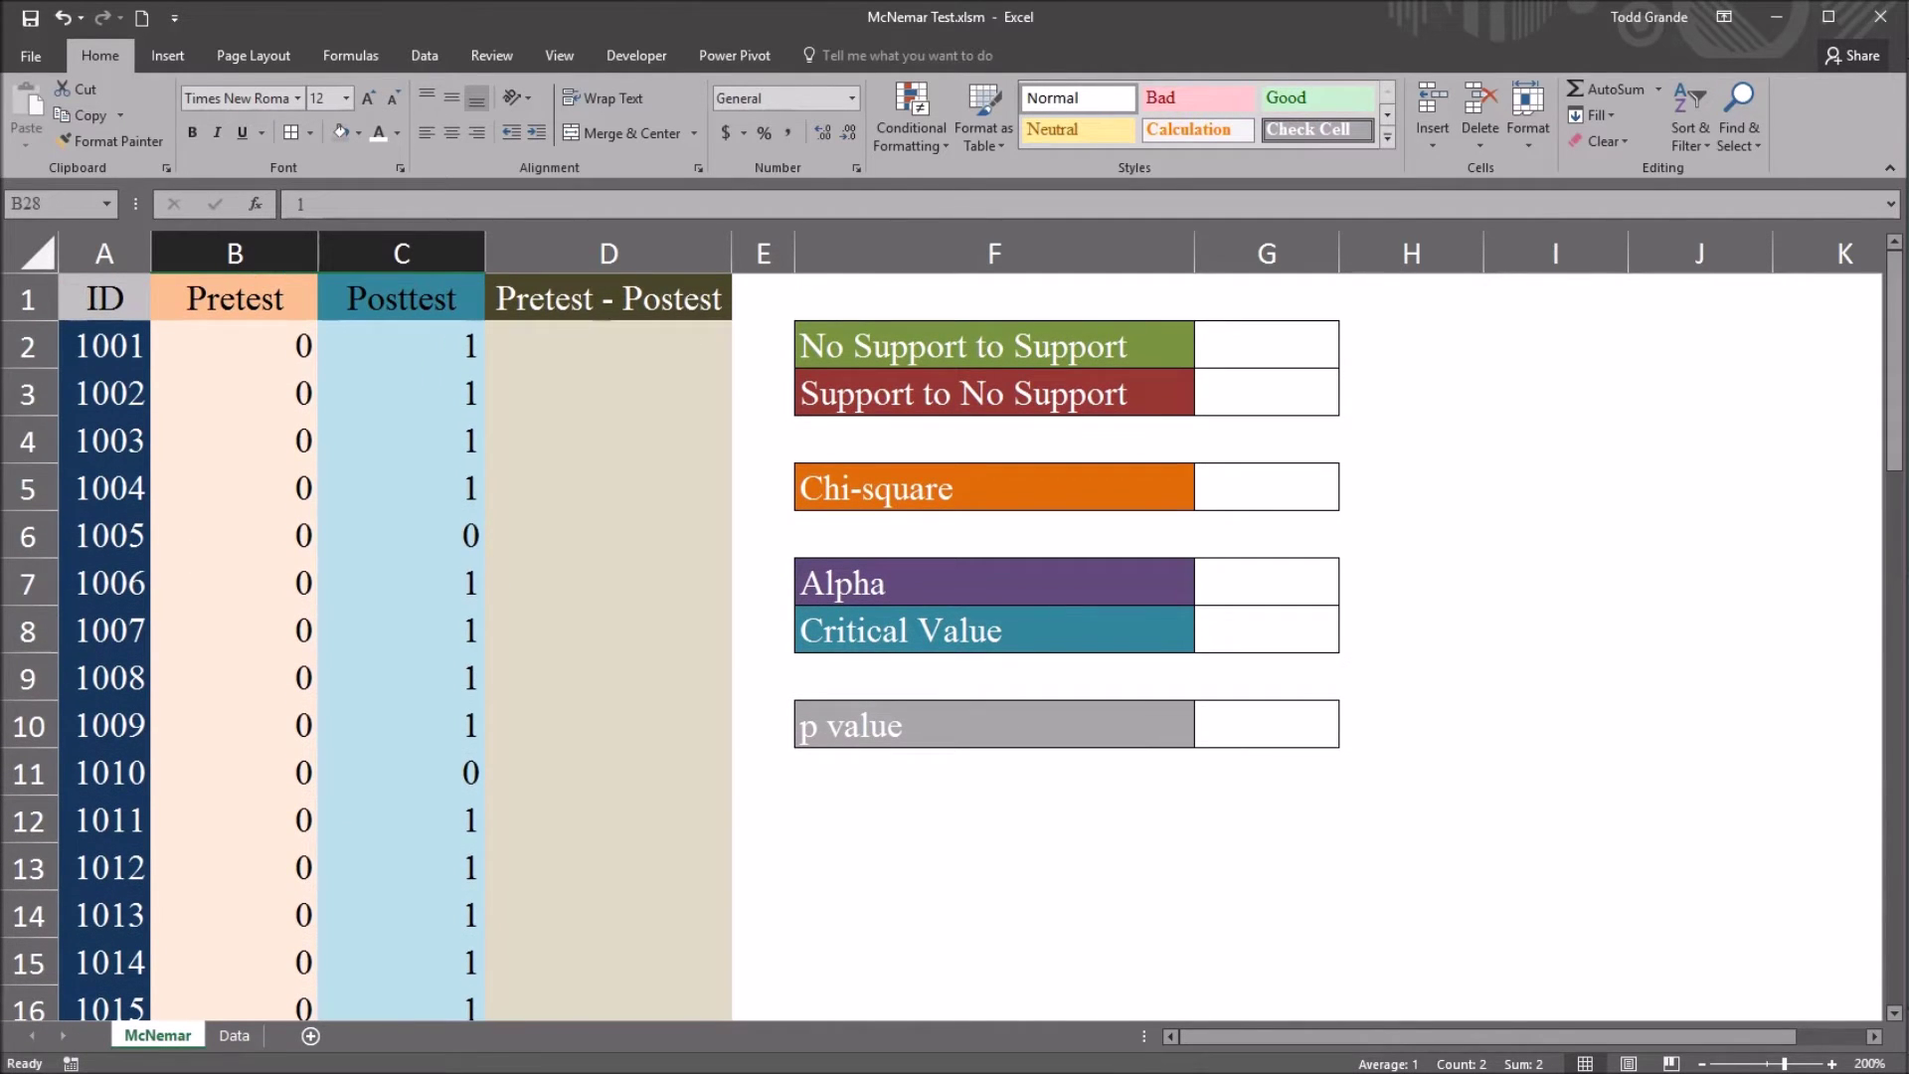
pyautogui.click(234, 344)
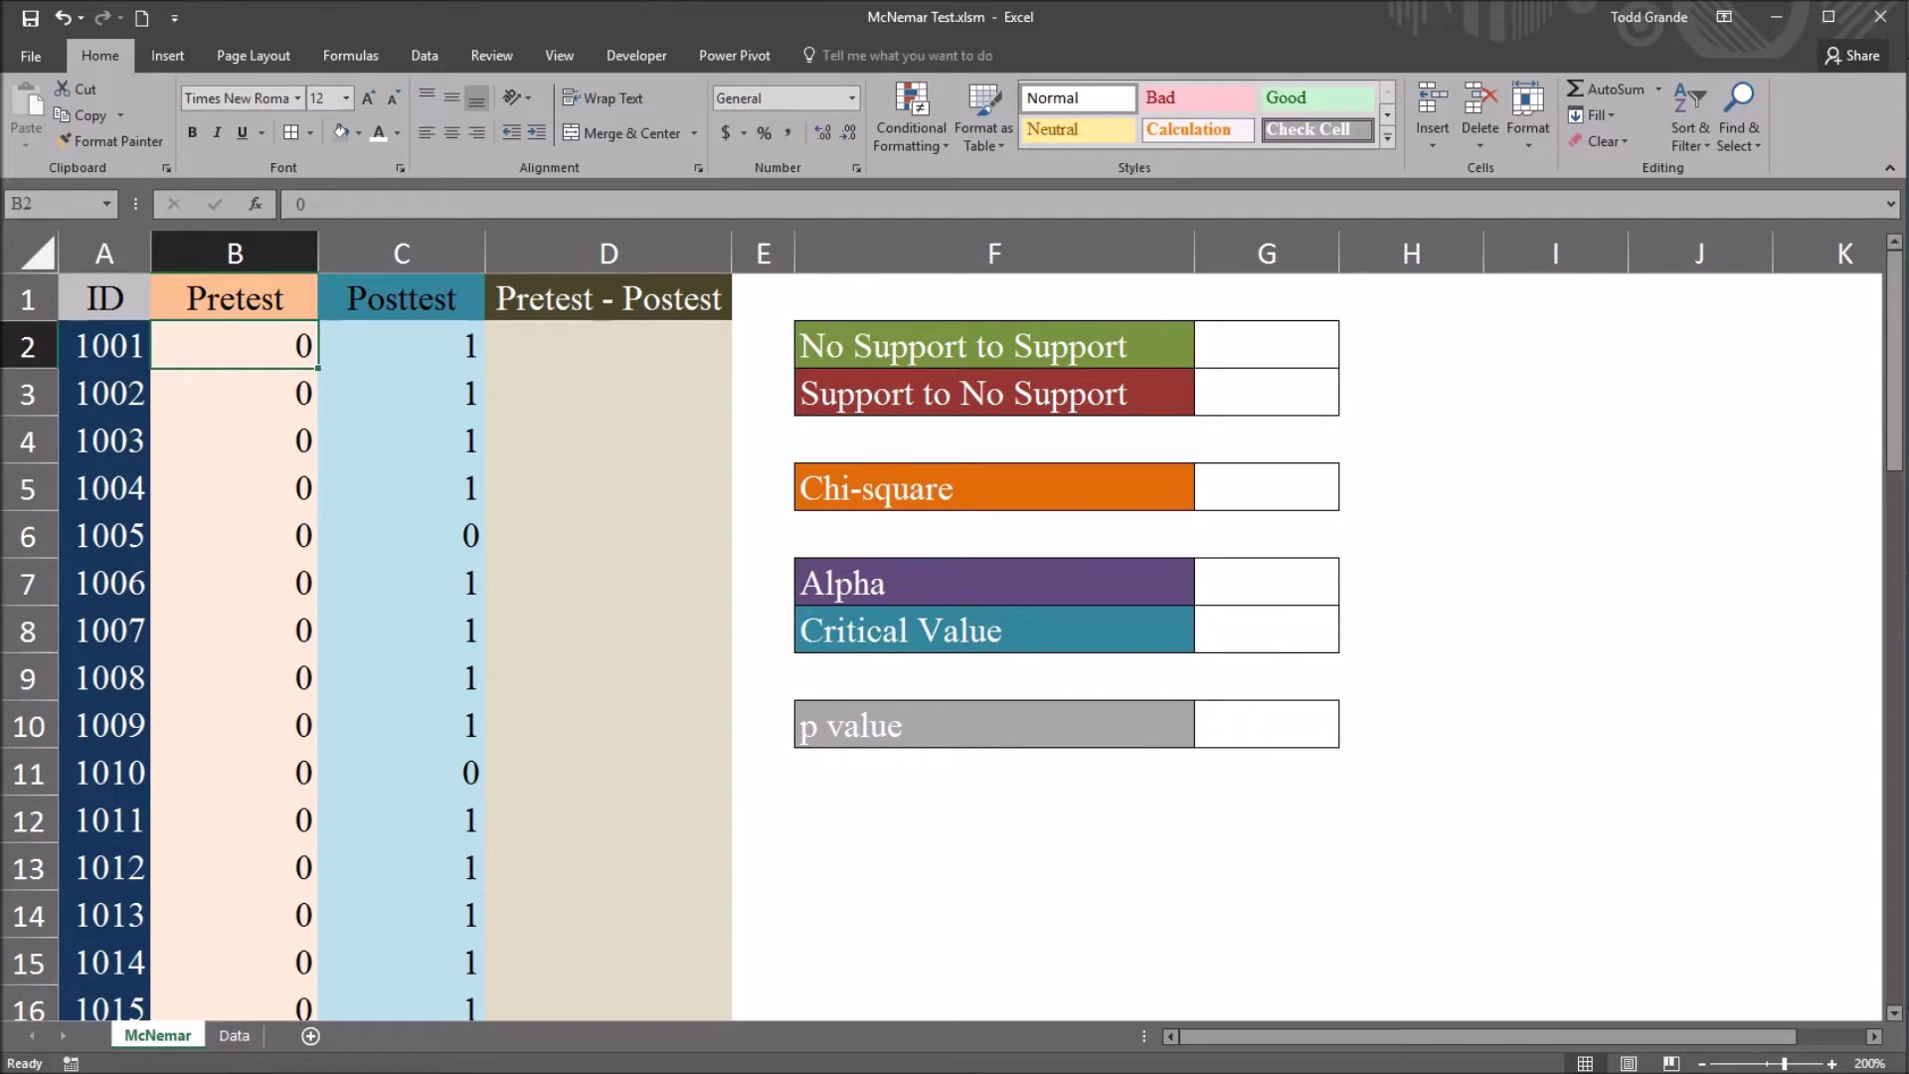
# Compare pretest and posttest scores of participants whose support changed, checking B2 against C2 and B31 against C31
pyautogui.click(400, 344)
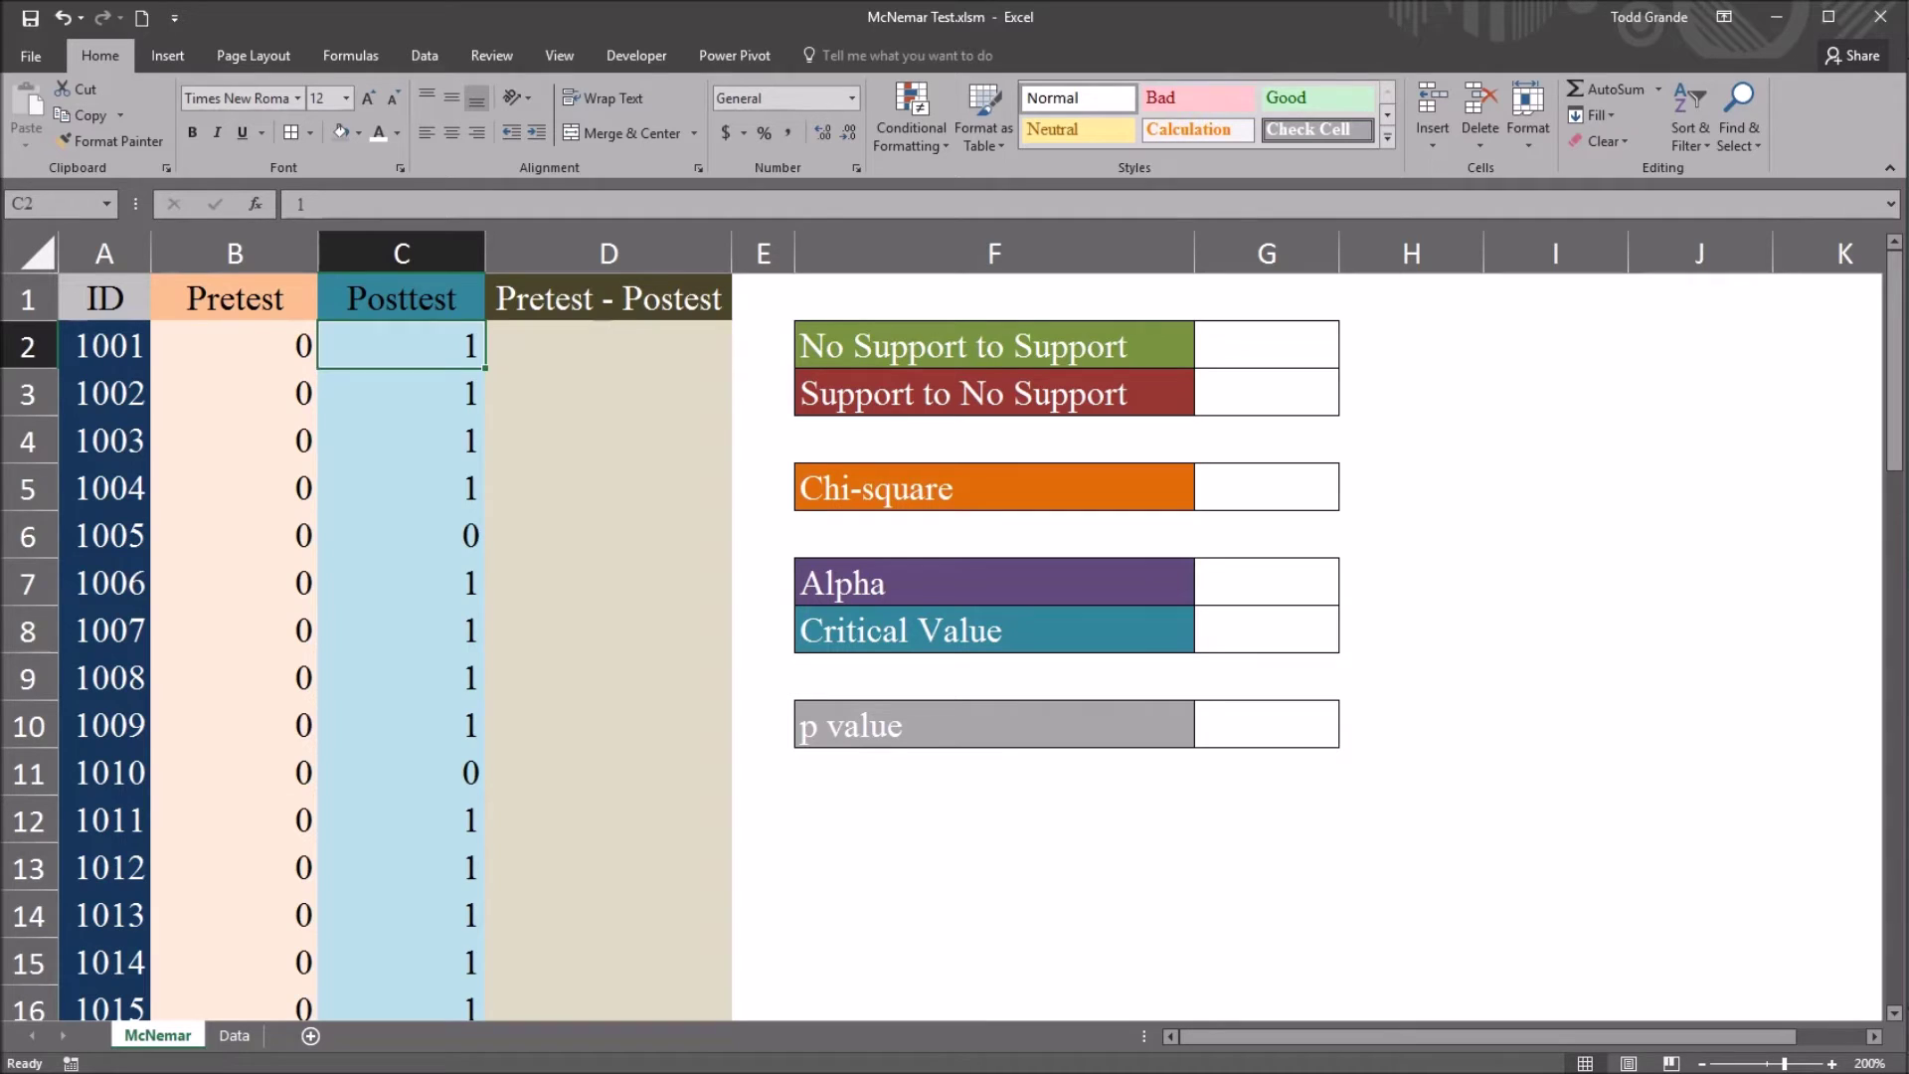
pyautogui.click(993, 345)
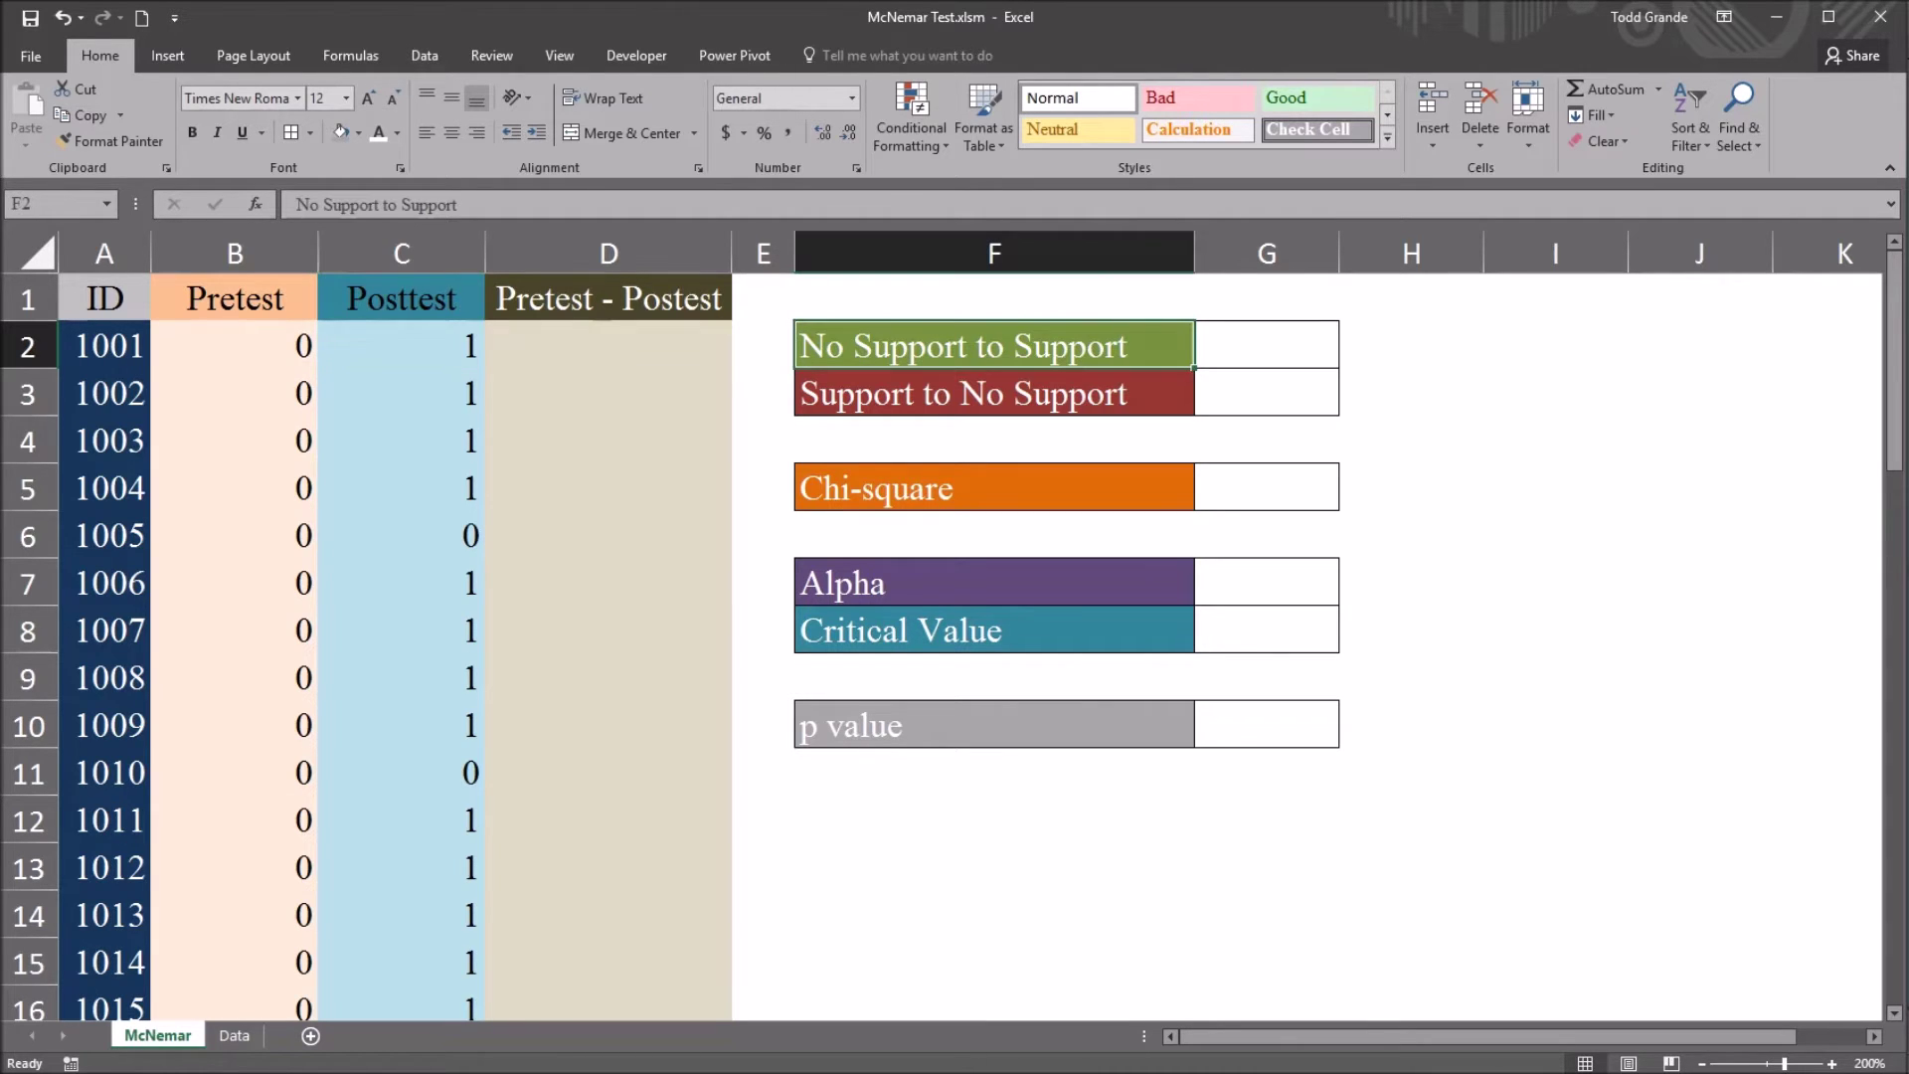
pyautogui.click(234, 345)
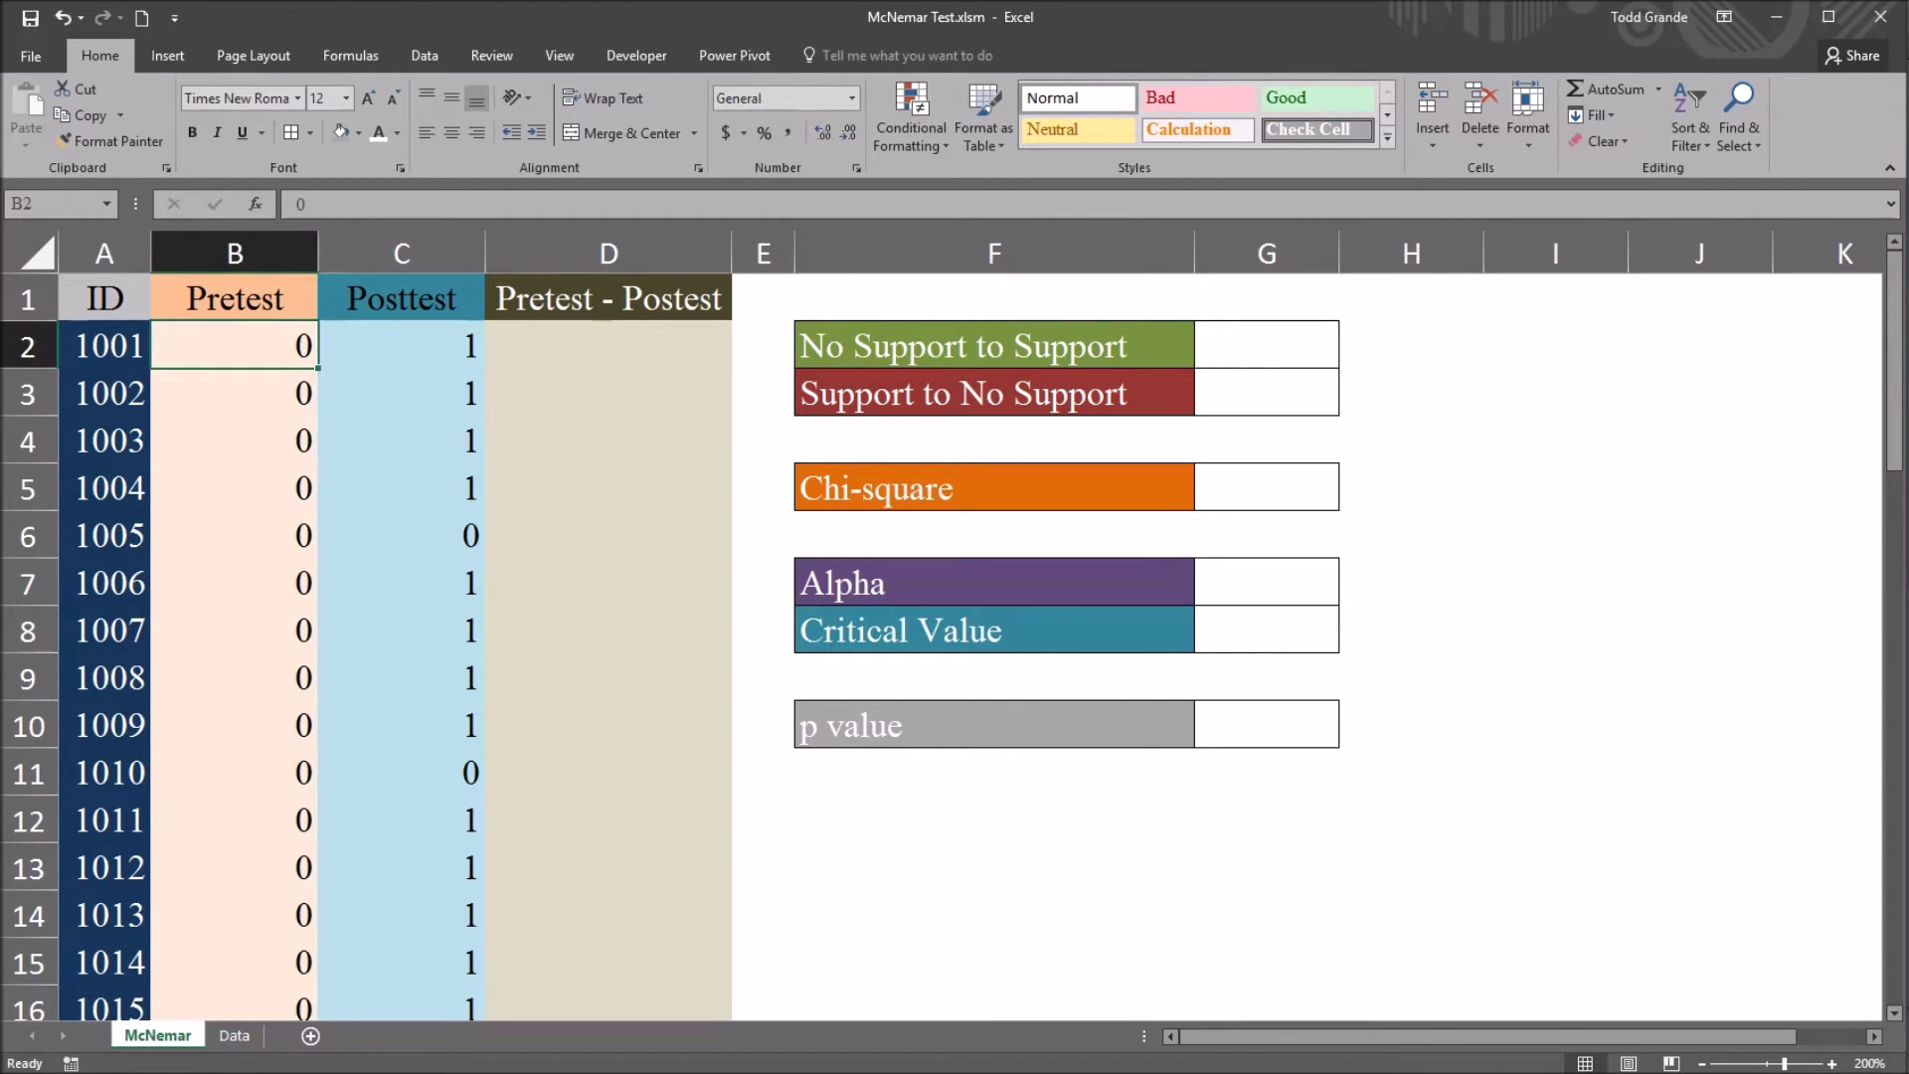
pyautogui.moveTo(1893, 383); pyautogui.dragTo(1894, 704)
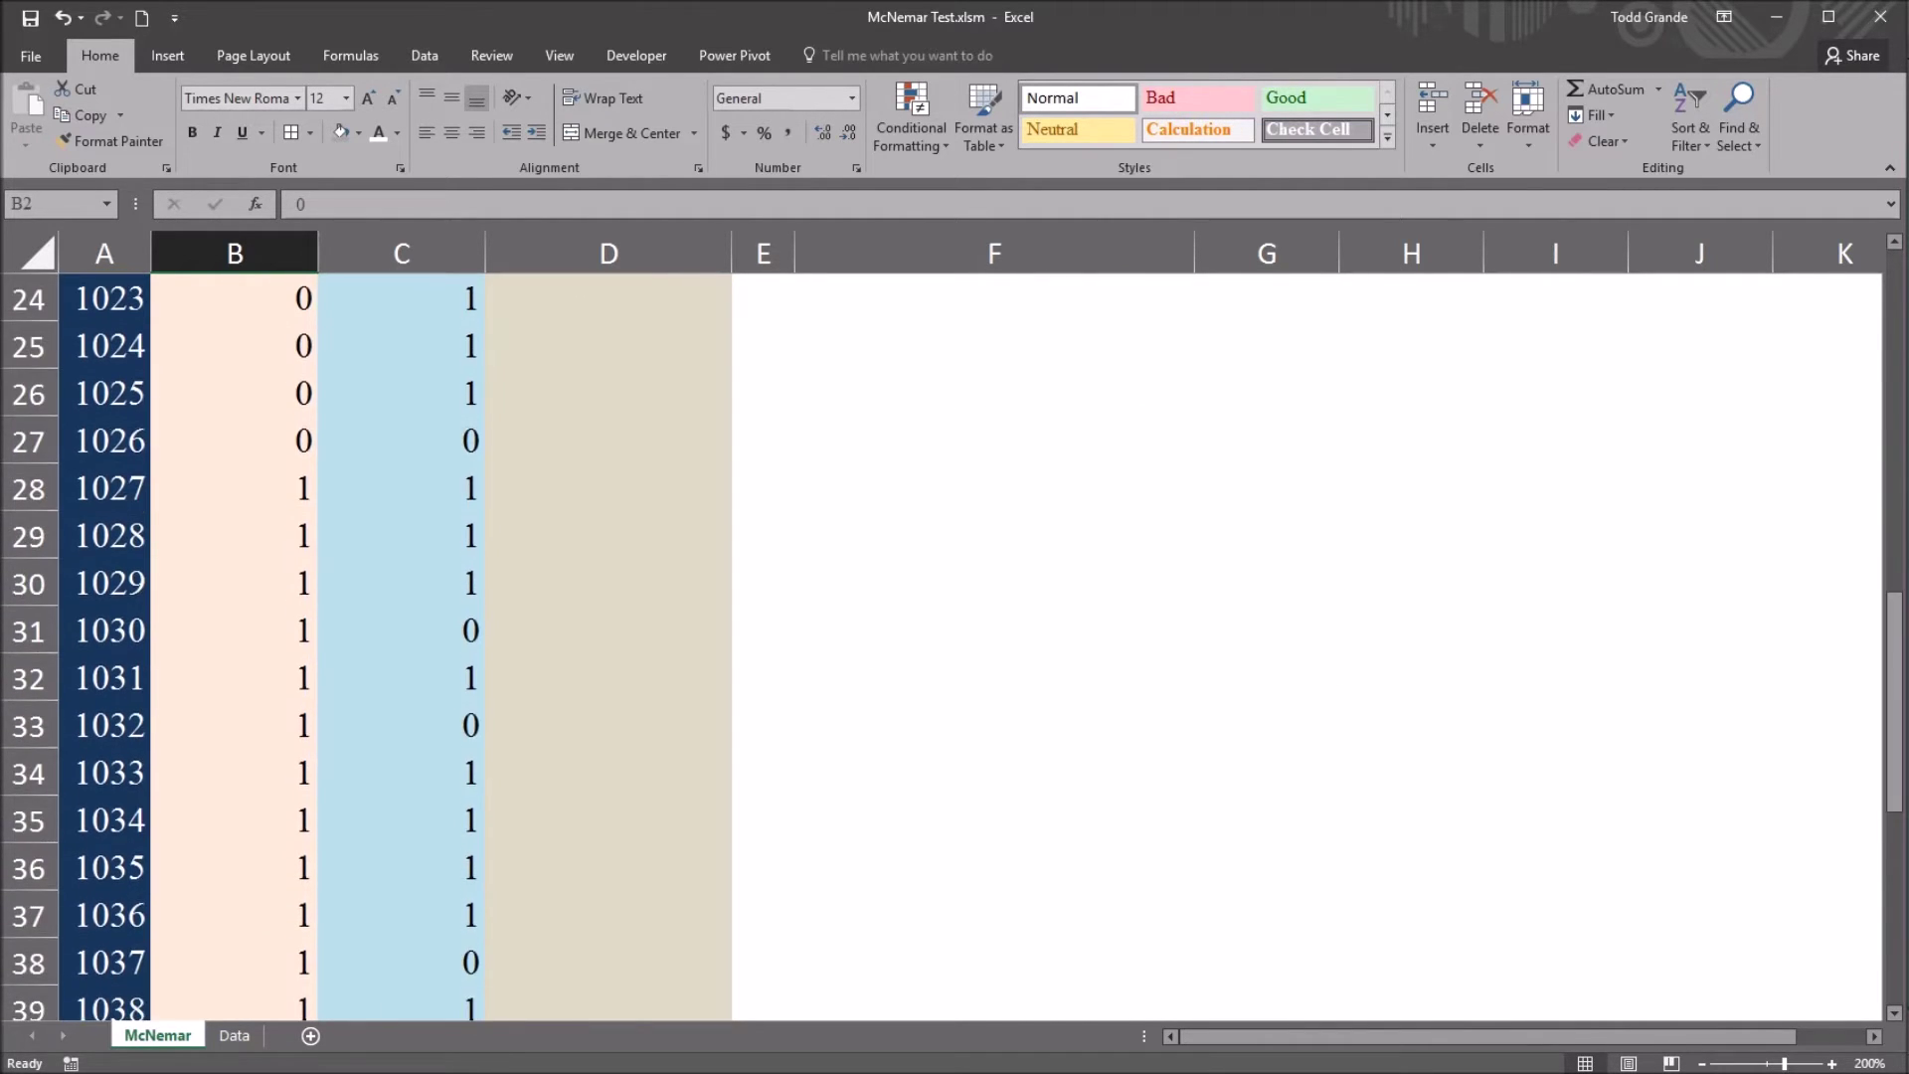
pyautogui.click(234, 629)
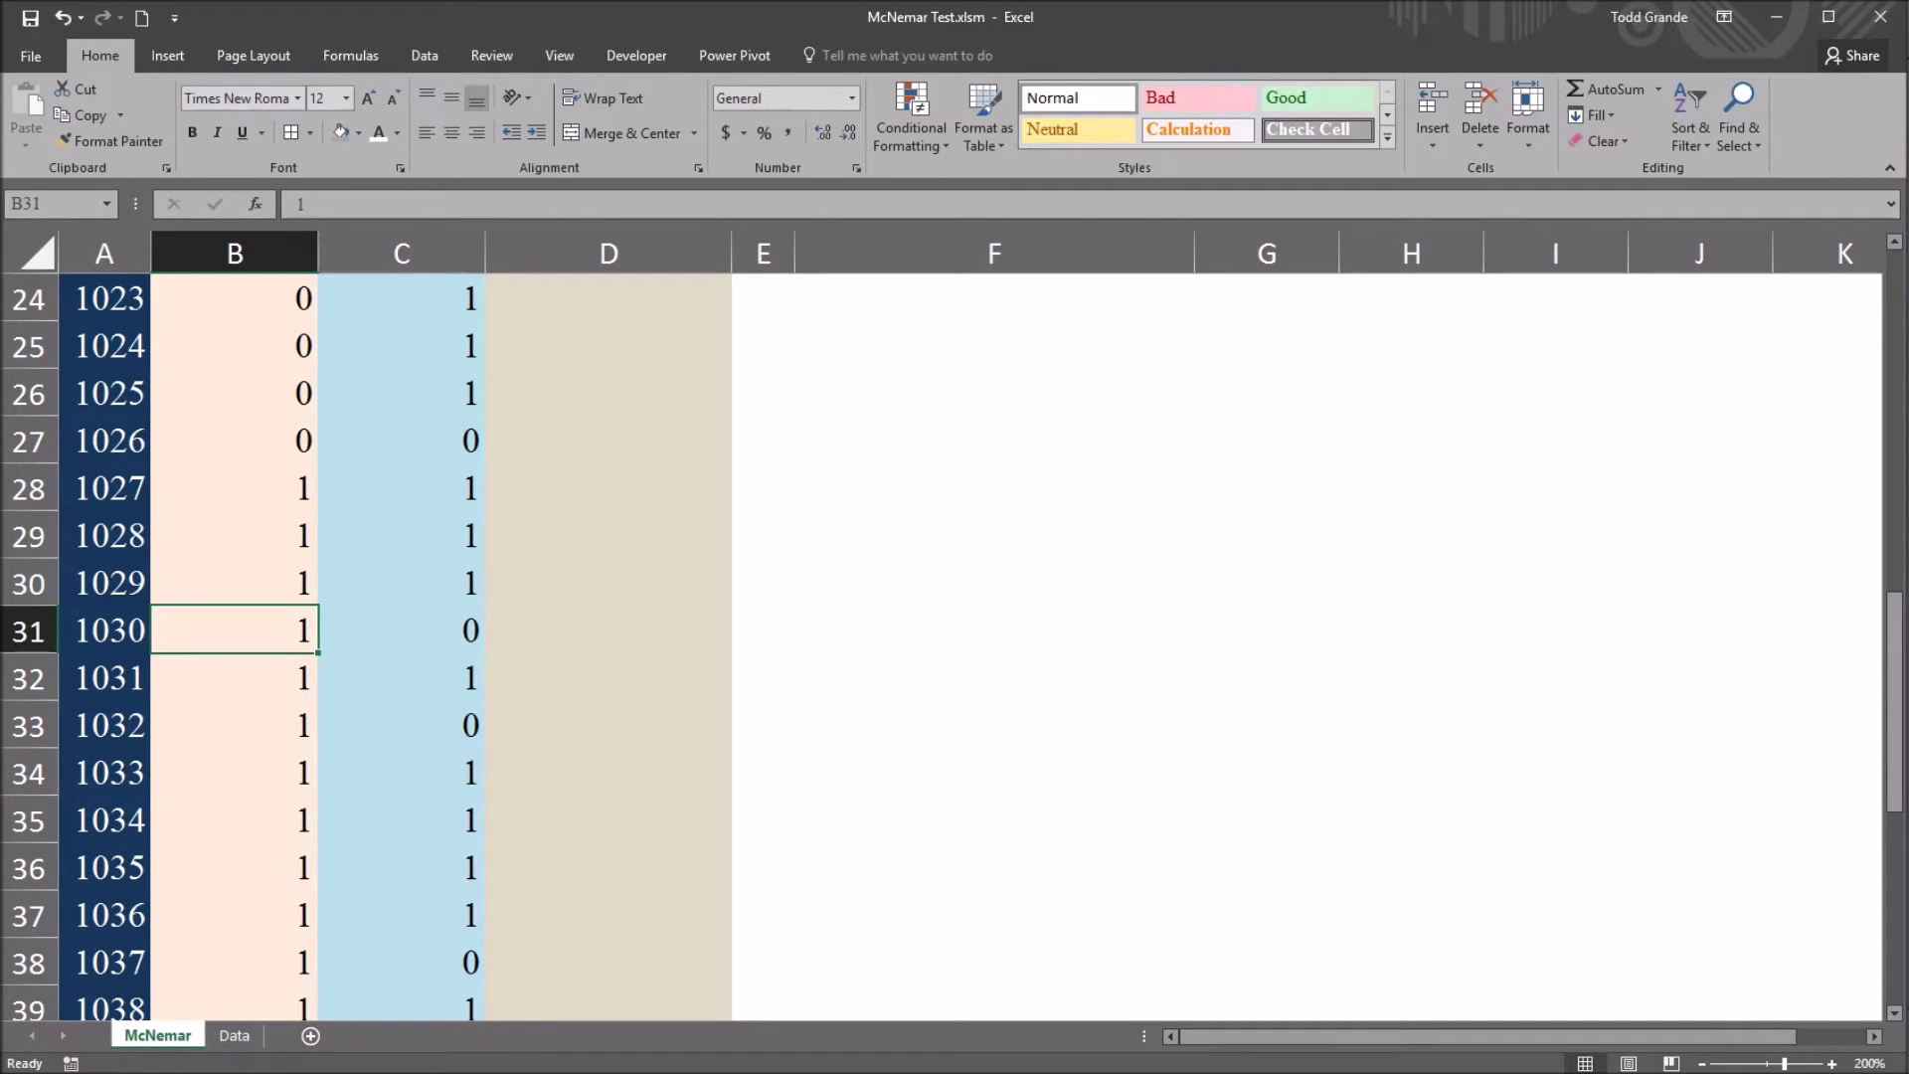
pyautogui.click(401, 629)
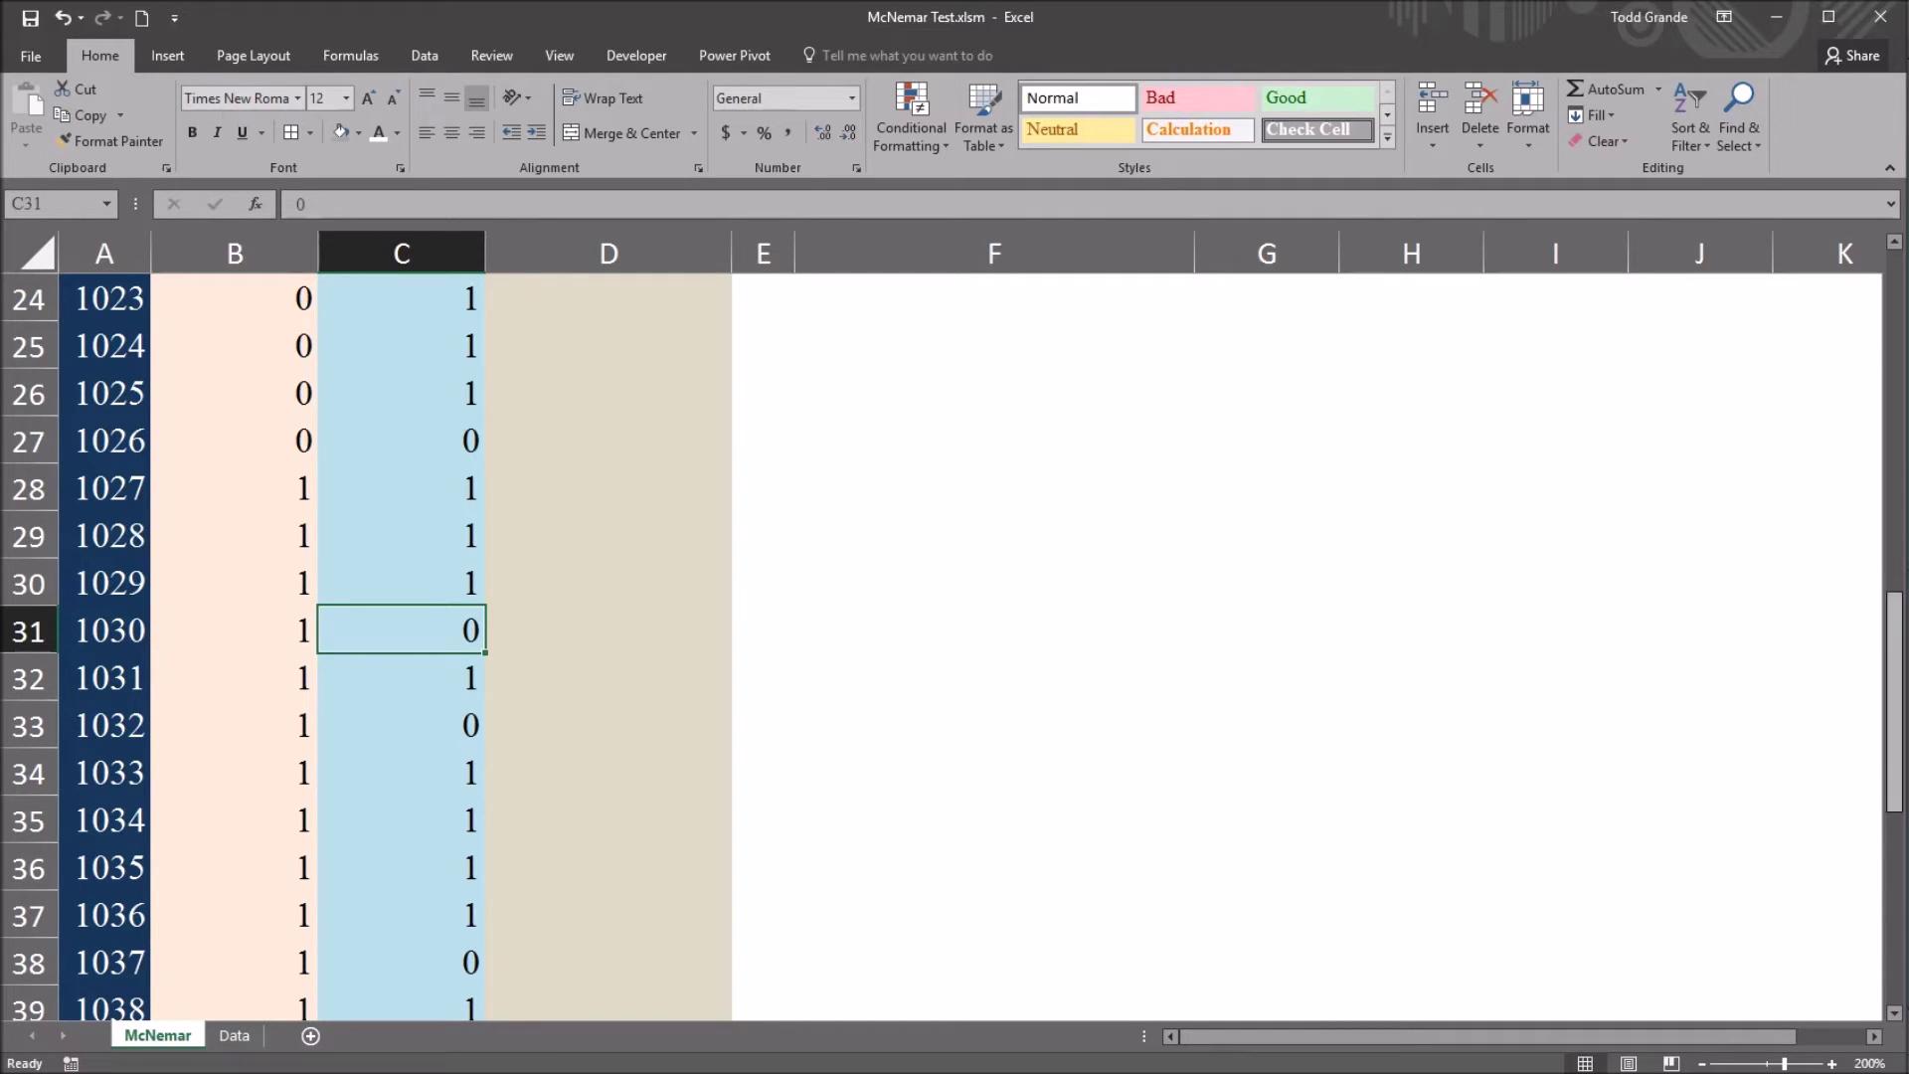
pyautogui.moveTo(1894, 679); pyautogui.dragTo(1894, 328)
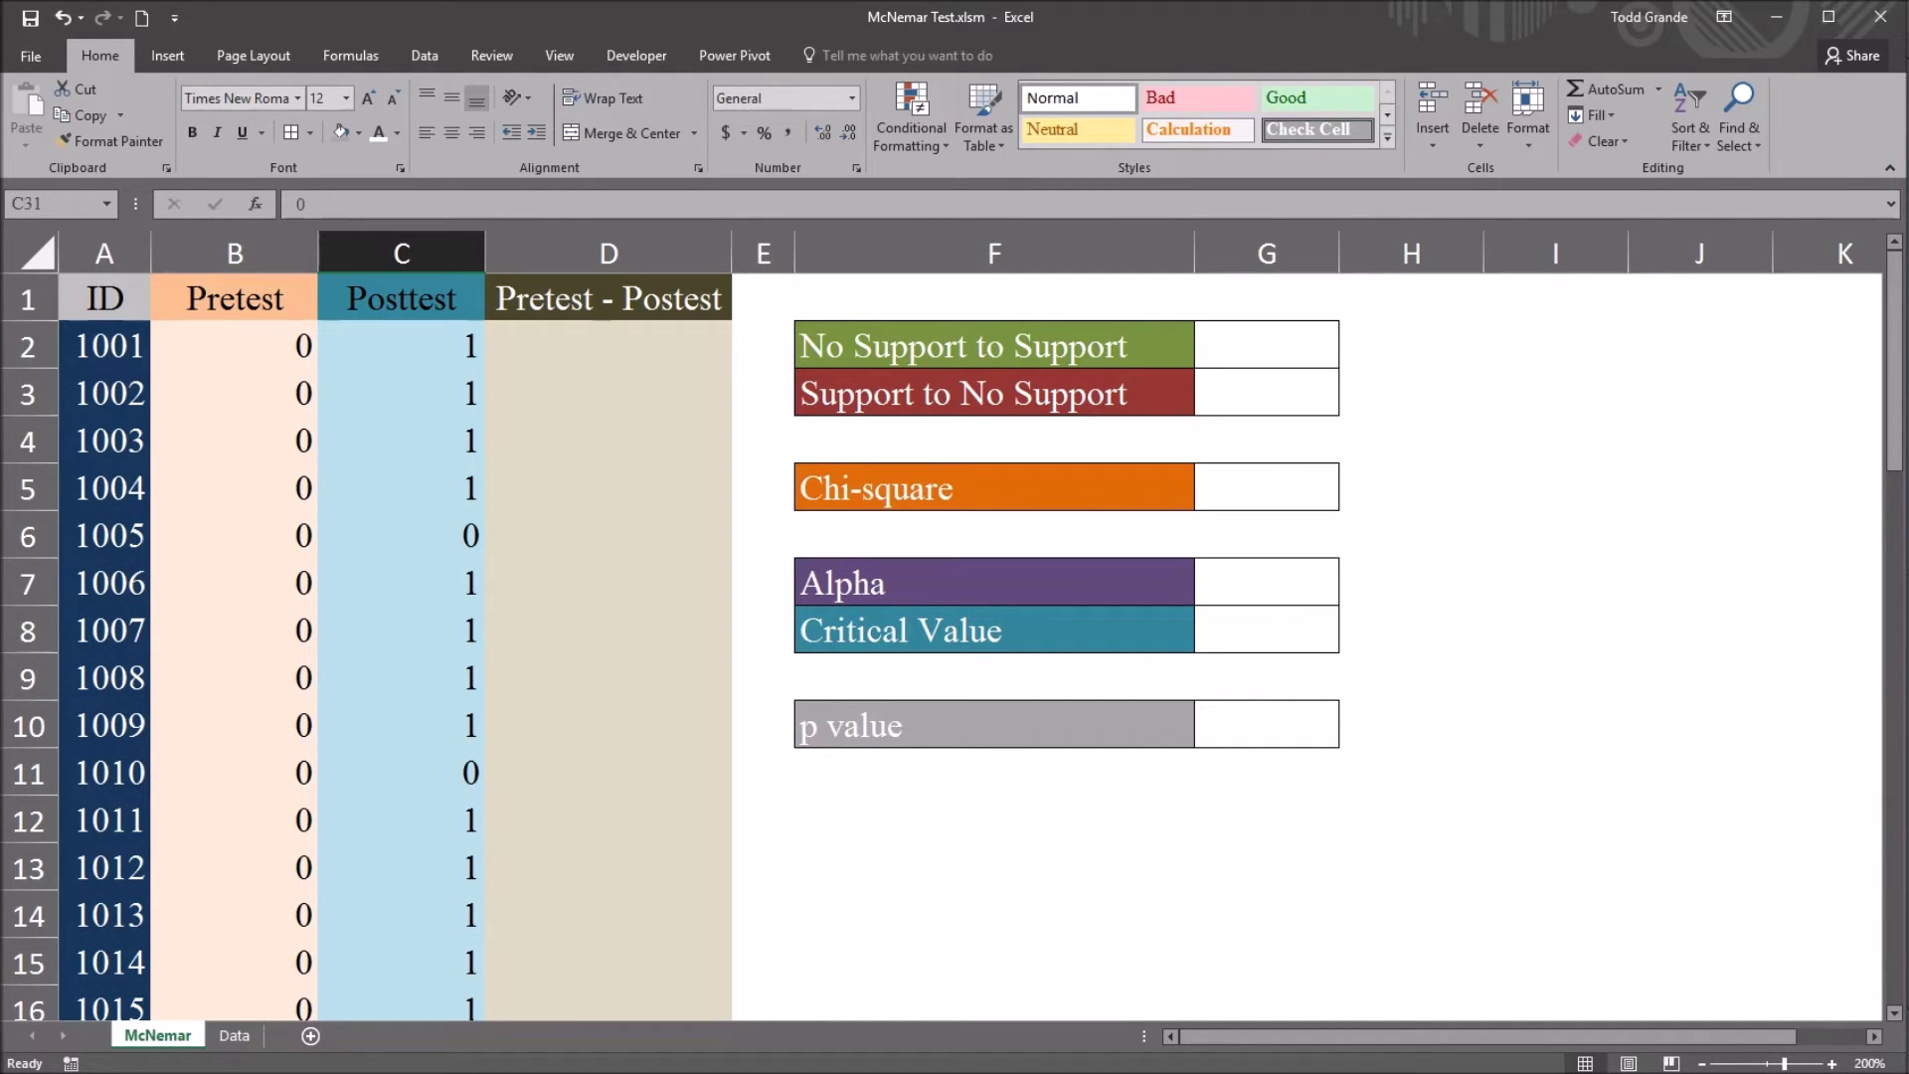
# Enter the formula =B2-C2 in D2 to compute the first participant's pretest minus posttest difference
pyautogui.click(607, 345)
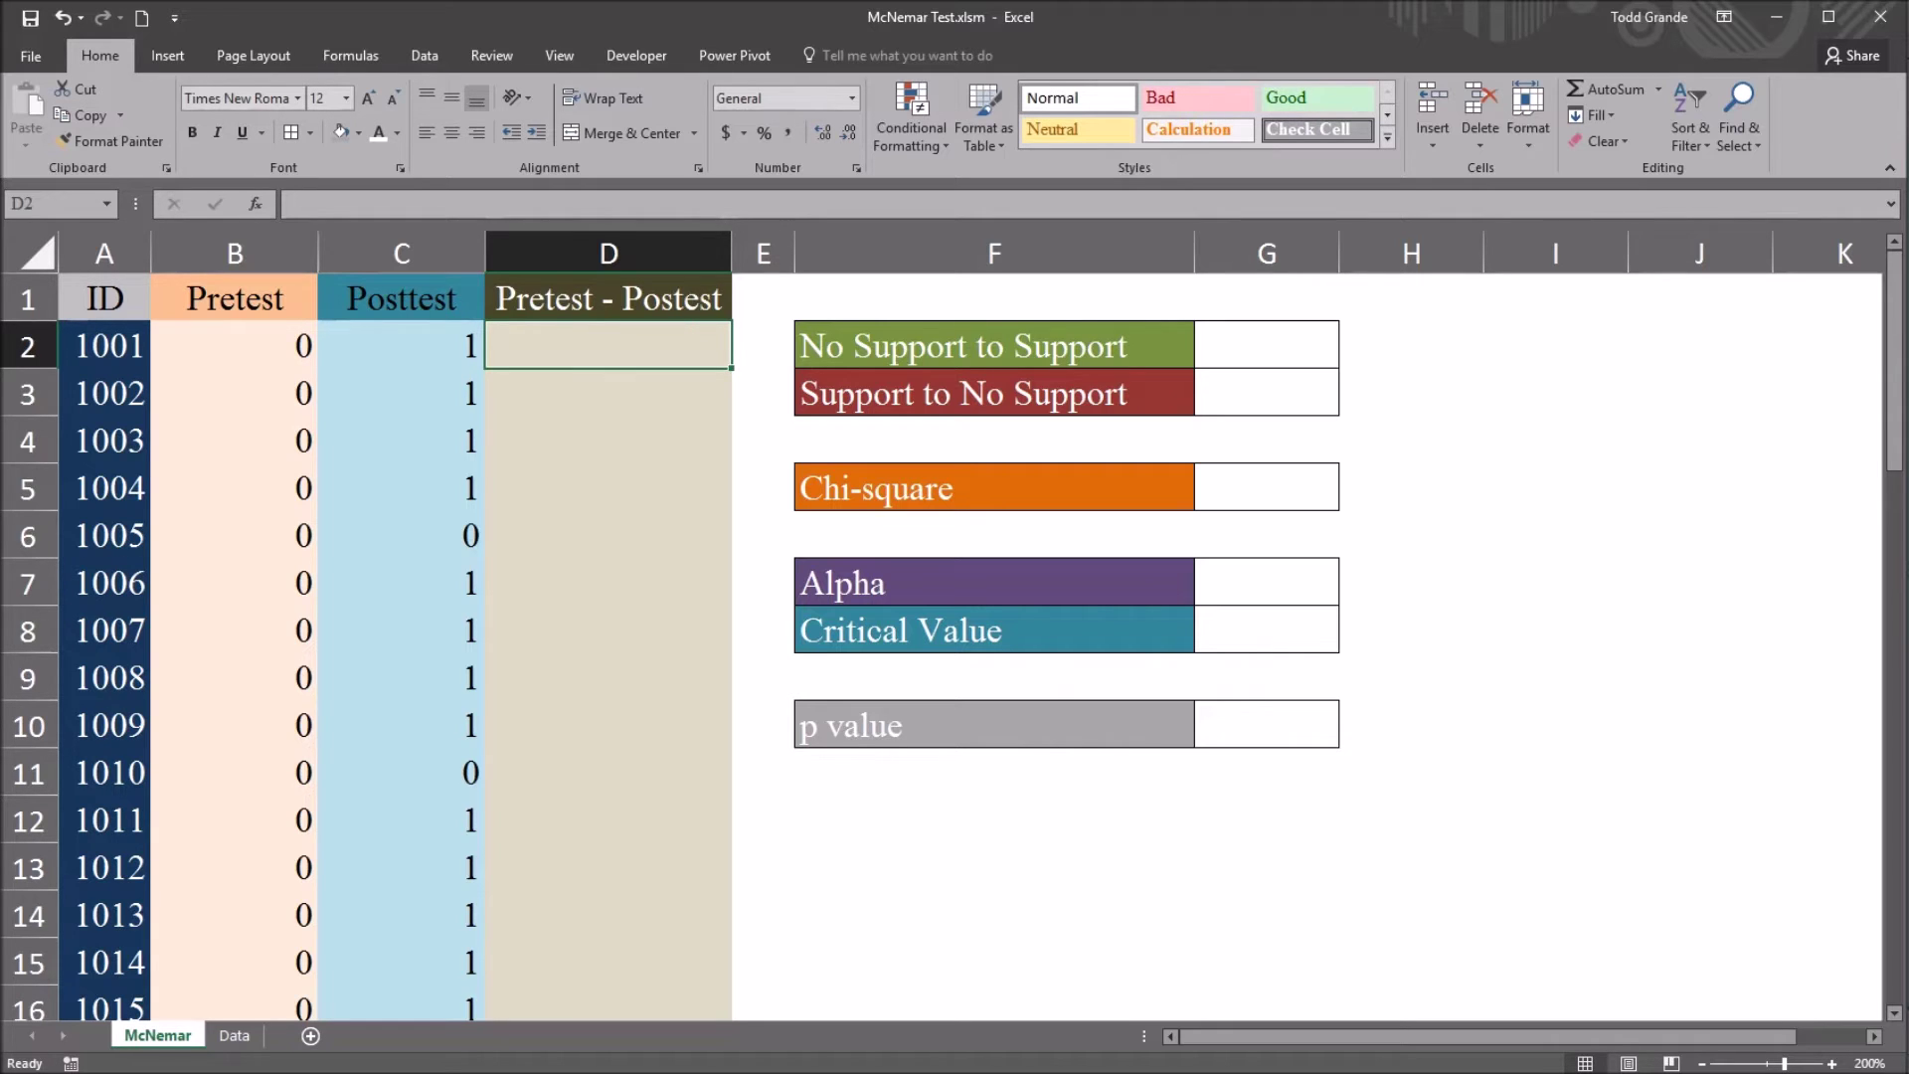
pyautogui.write('=')
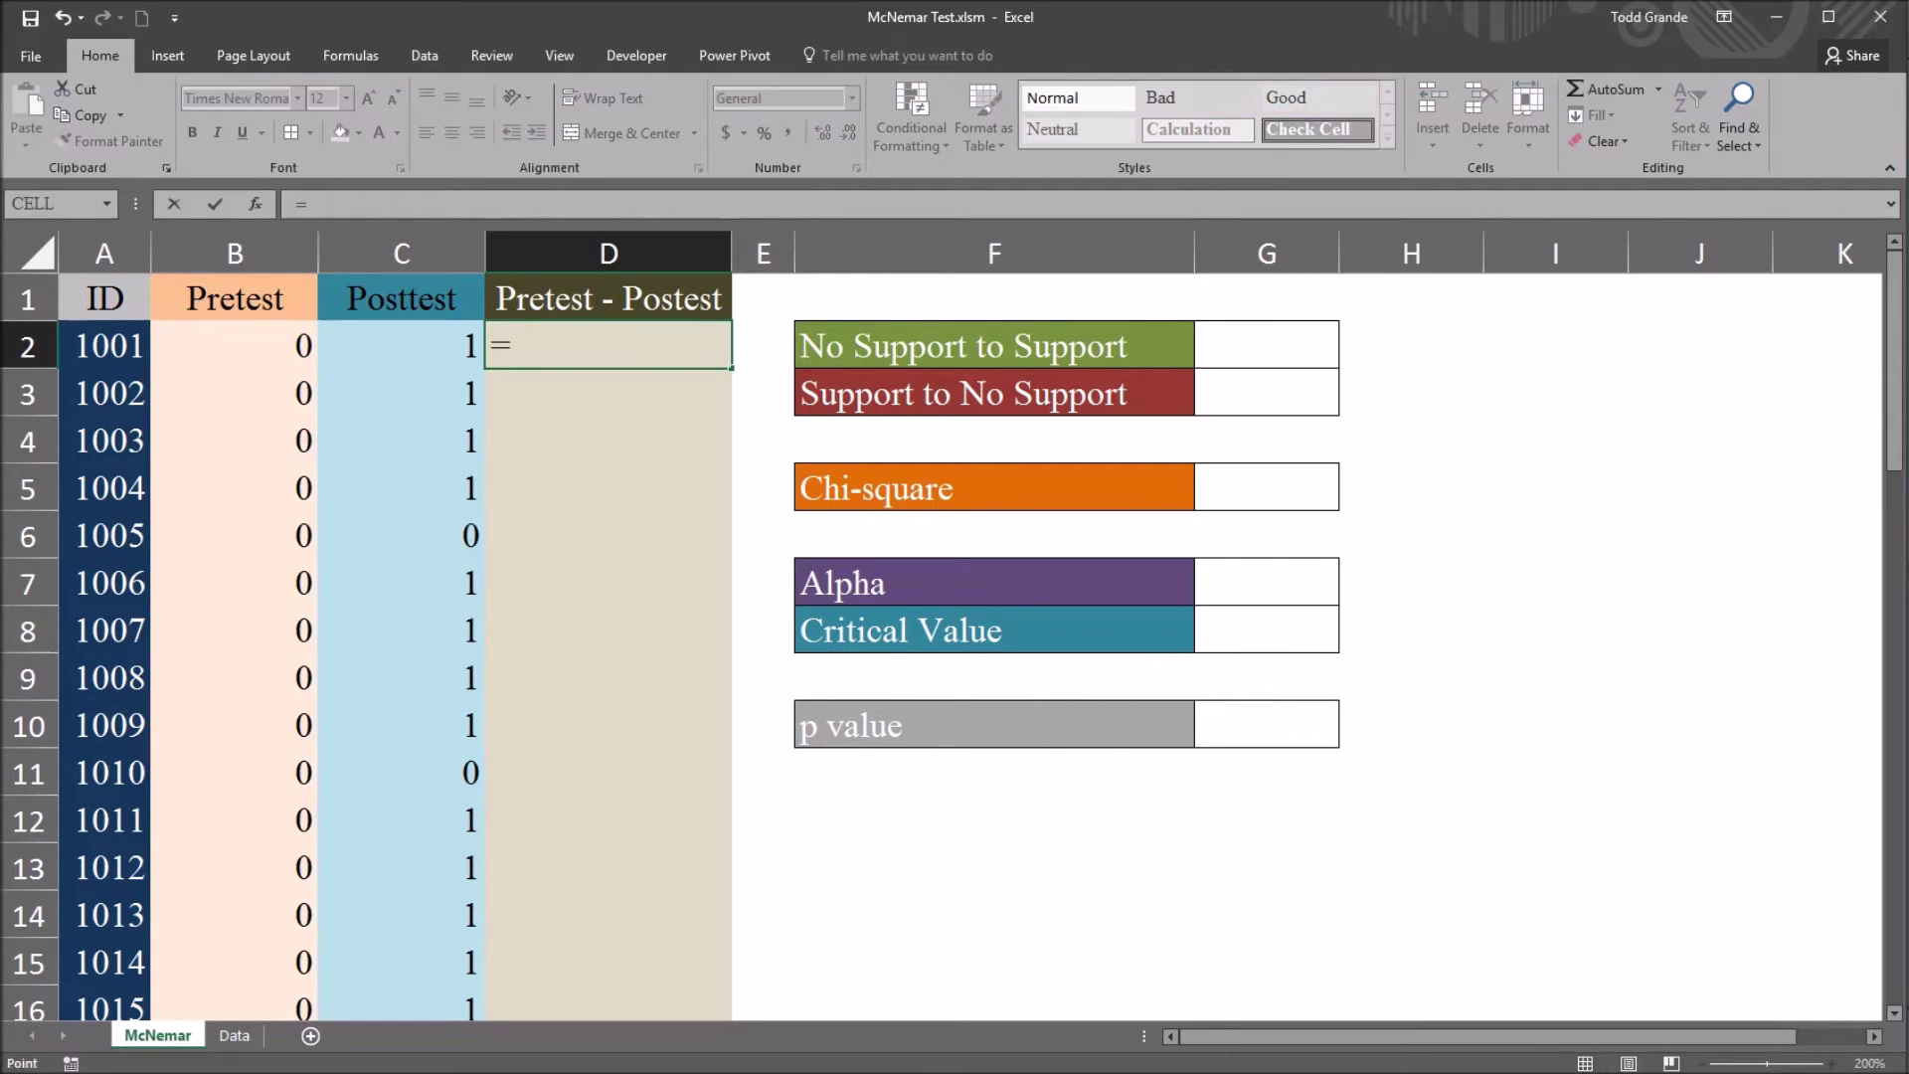
pyautogui.click(234, 345)
pyautogui.write('-')
pyautogui.click(402, 345)
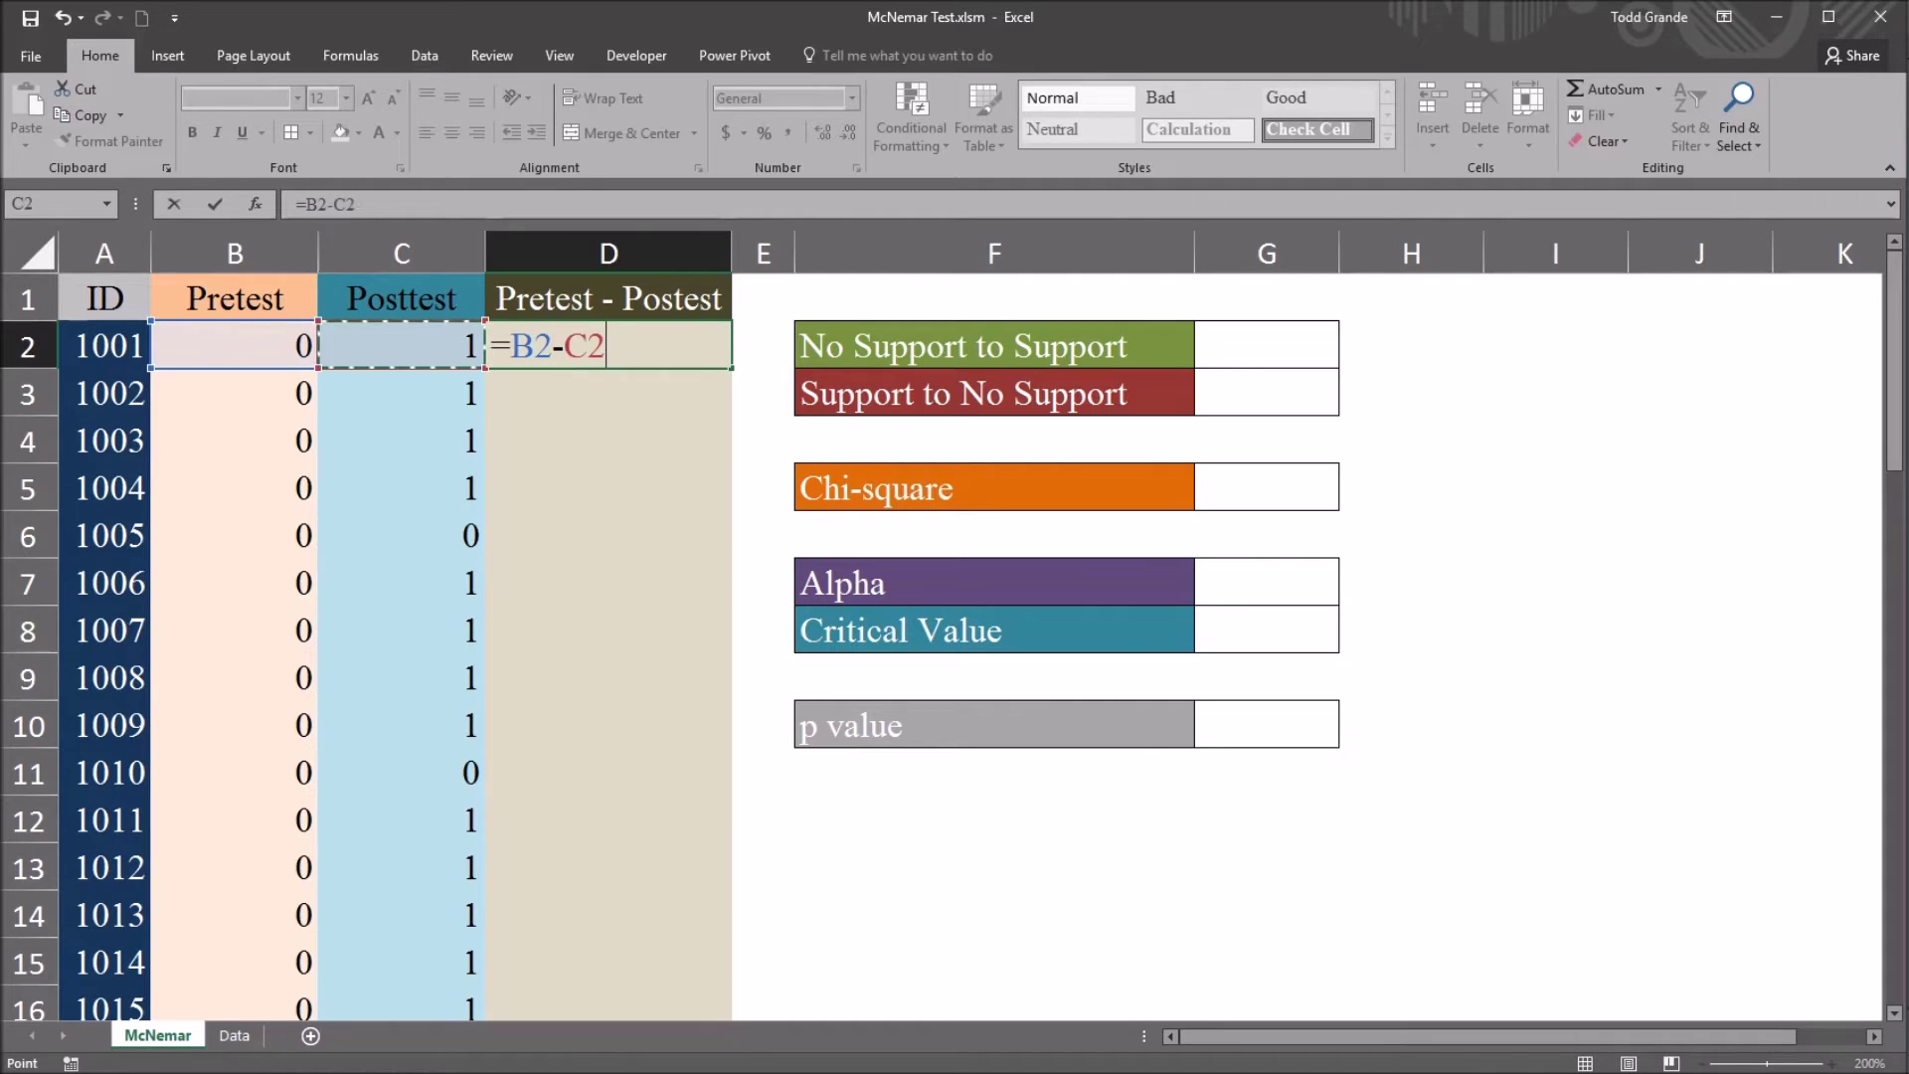
pyautogui.press('Return')
# Fill the difference formula from D2 down through D51 for all participants
pyautogui.click(607, 345)
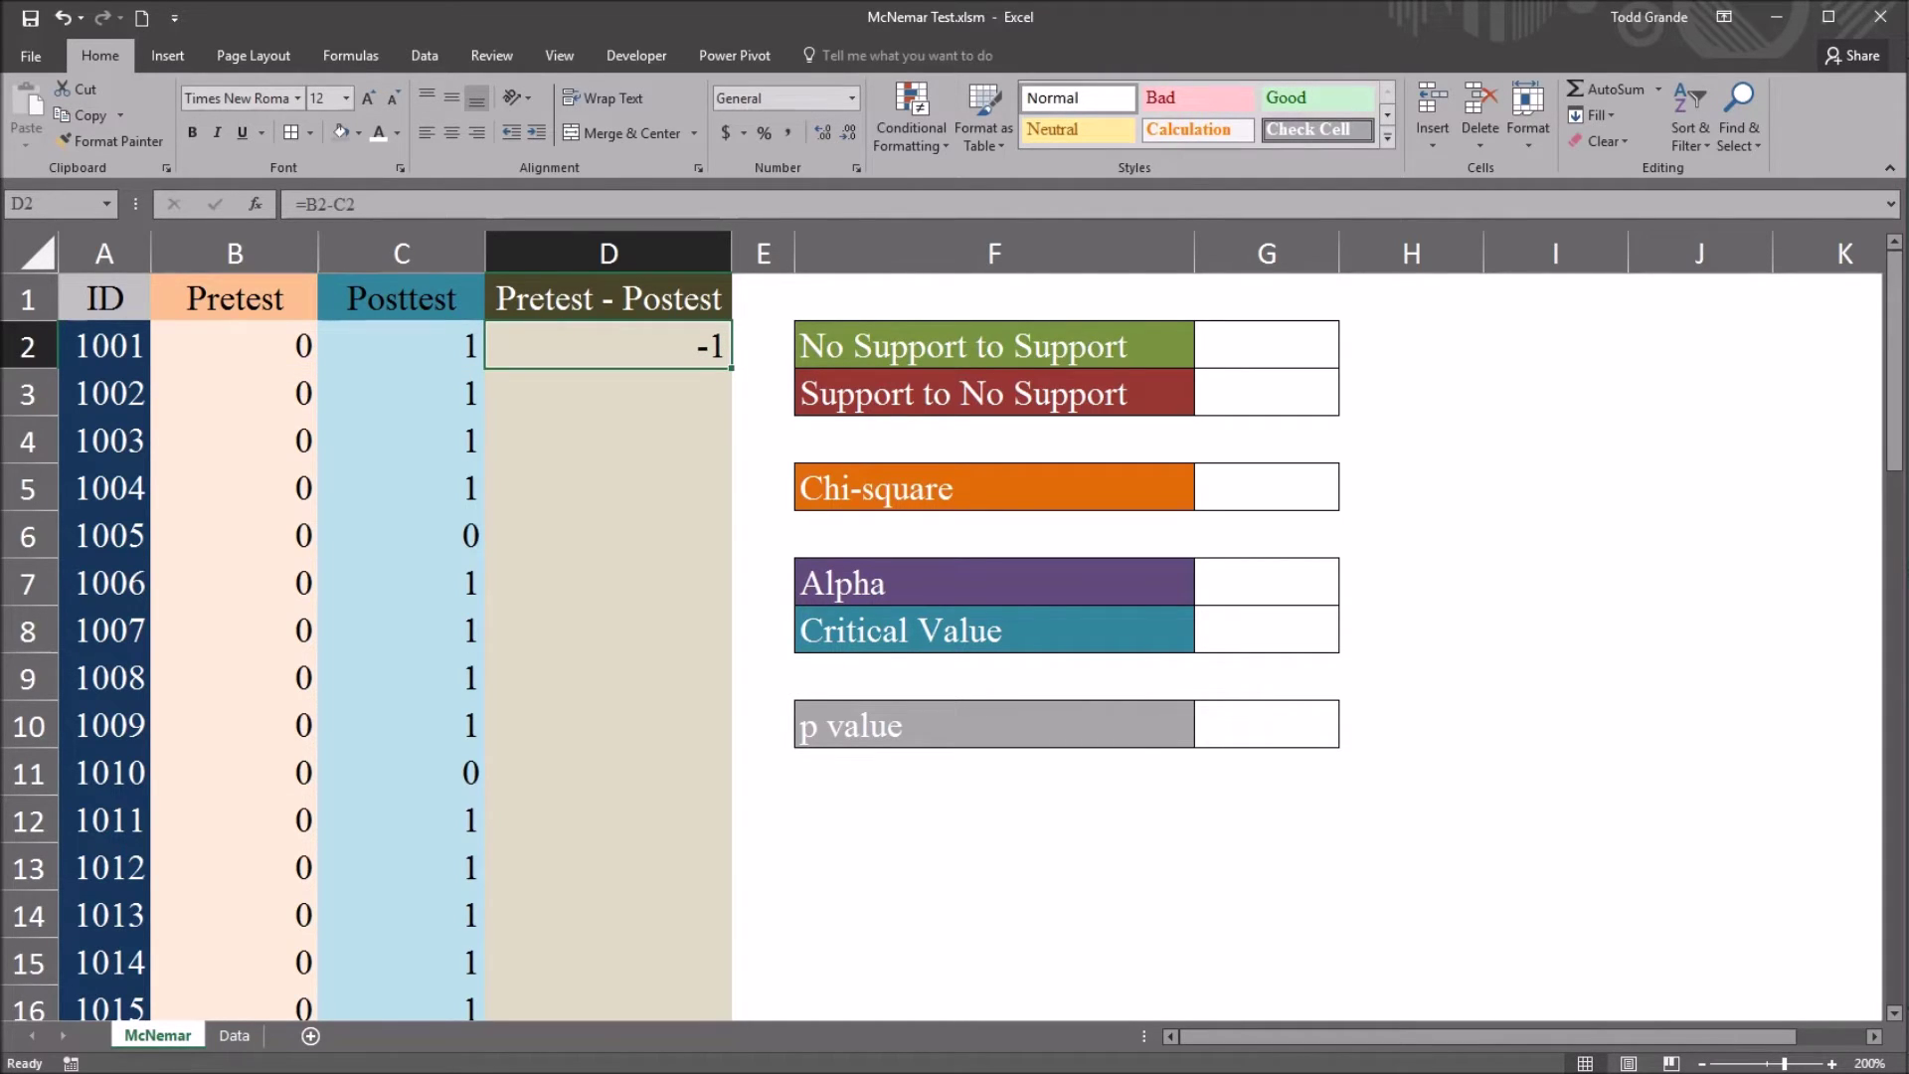
pyautogui.click(234, 345)
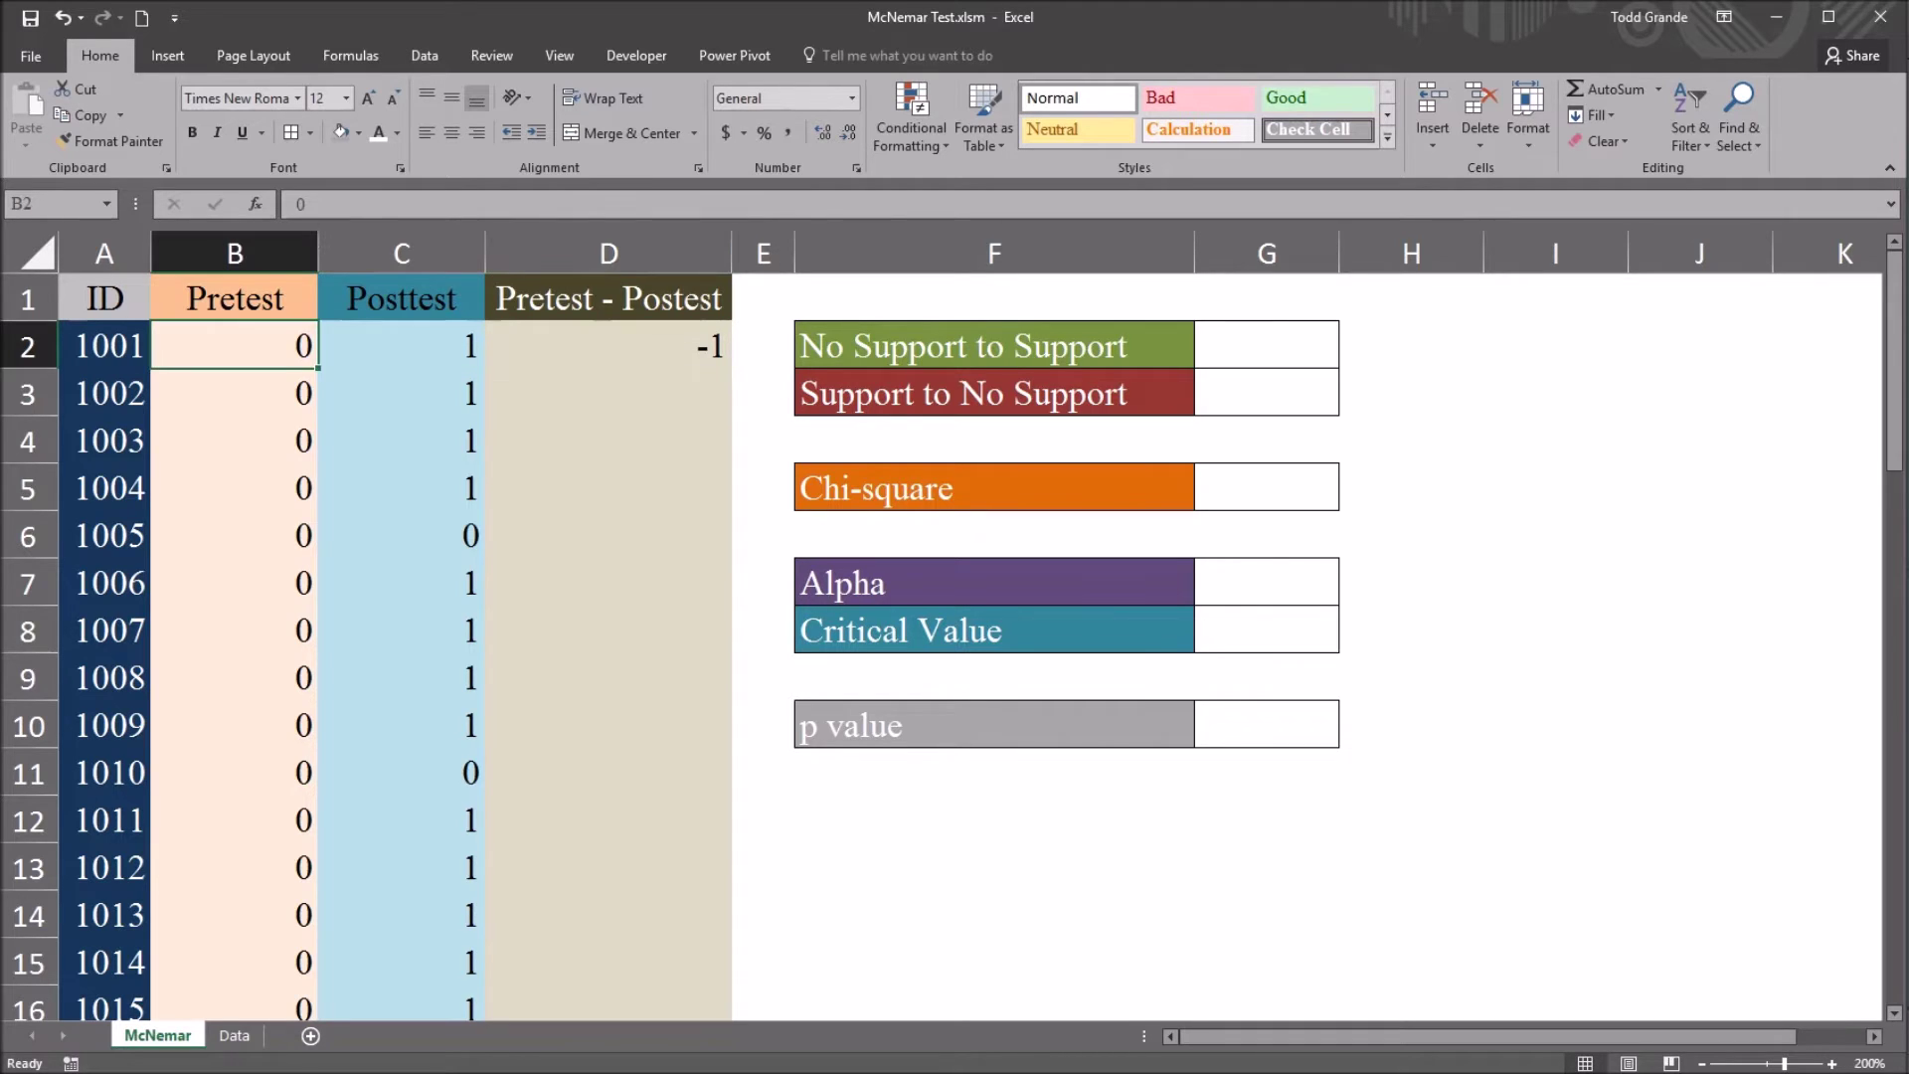
pyautogui.click(400, 345)
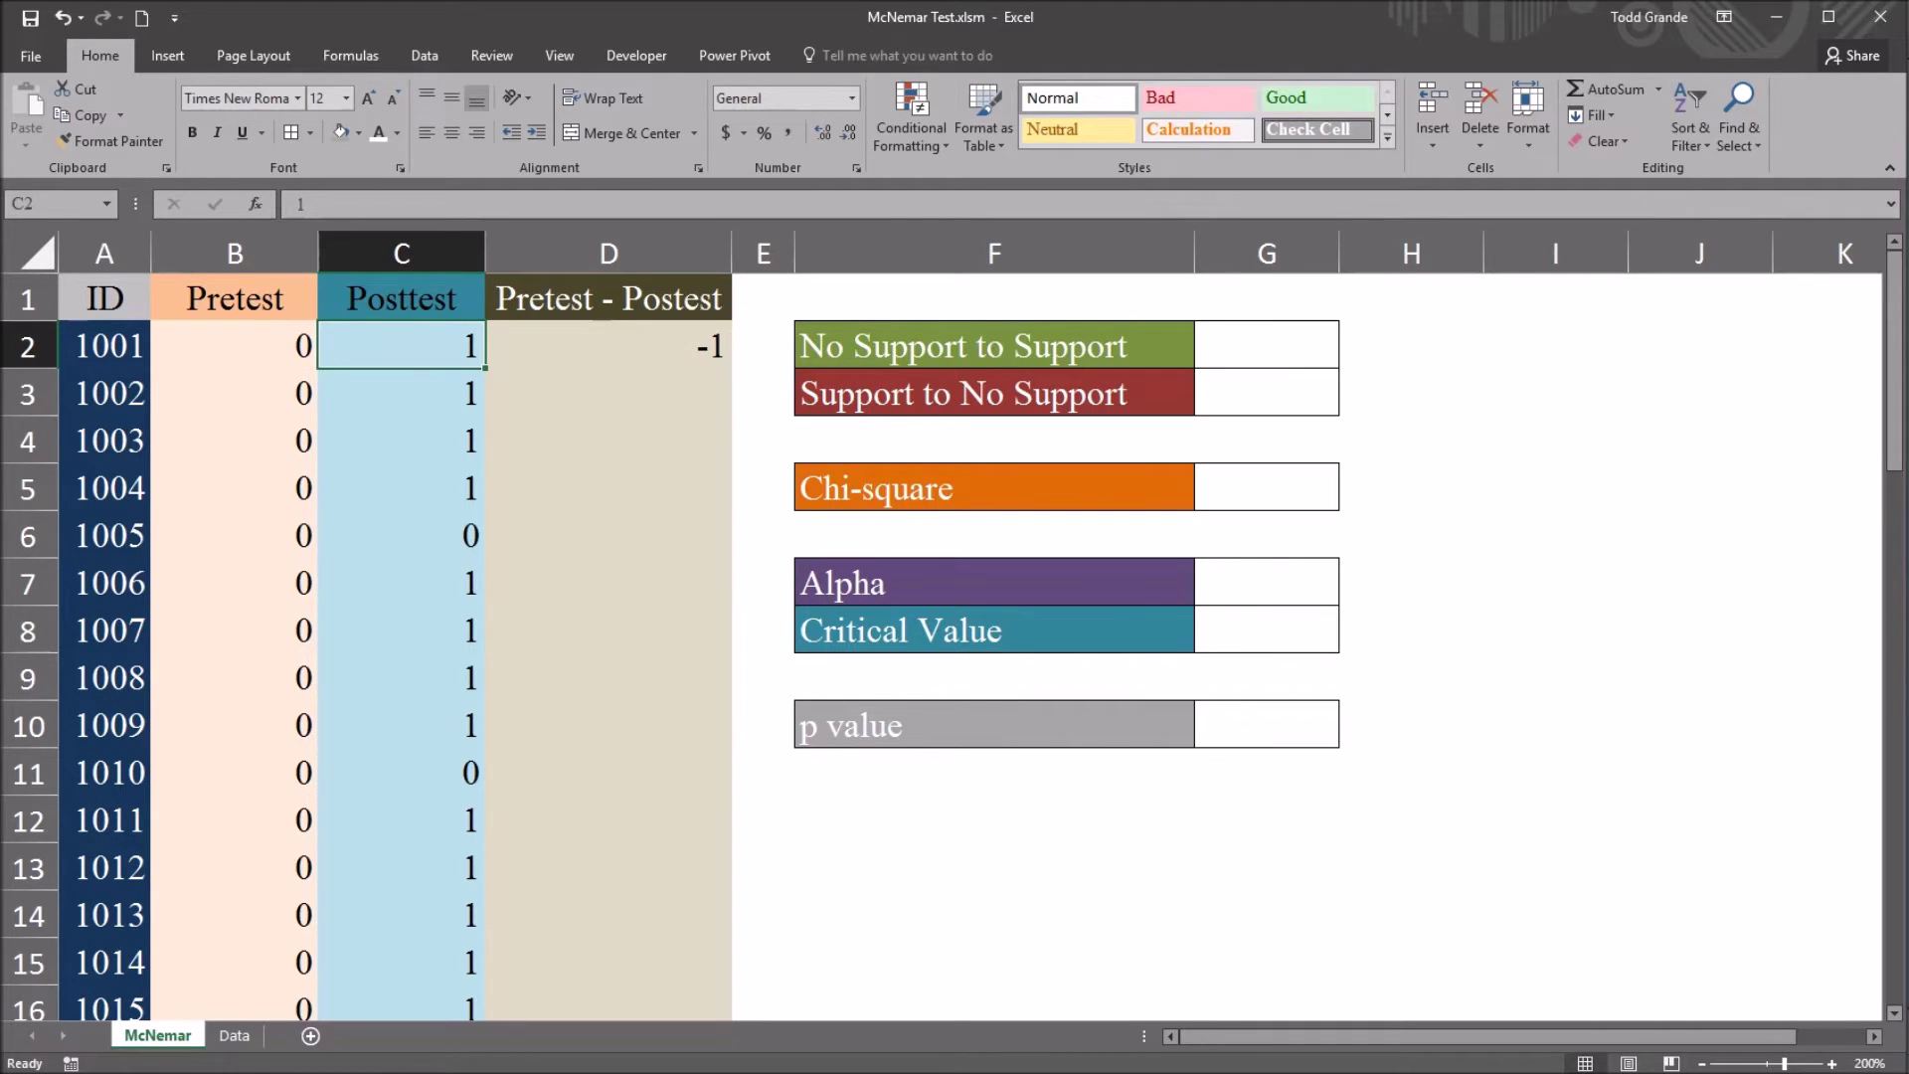
pyautogui.click(608, 345)
pyautogui.moveTo(728, 368); pyautogui.dragTo(696, 915)
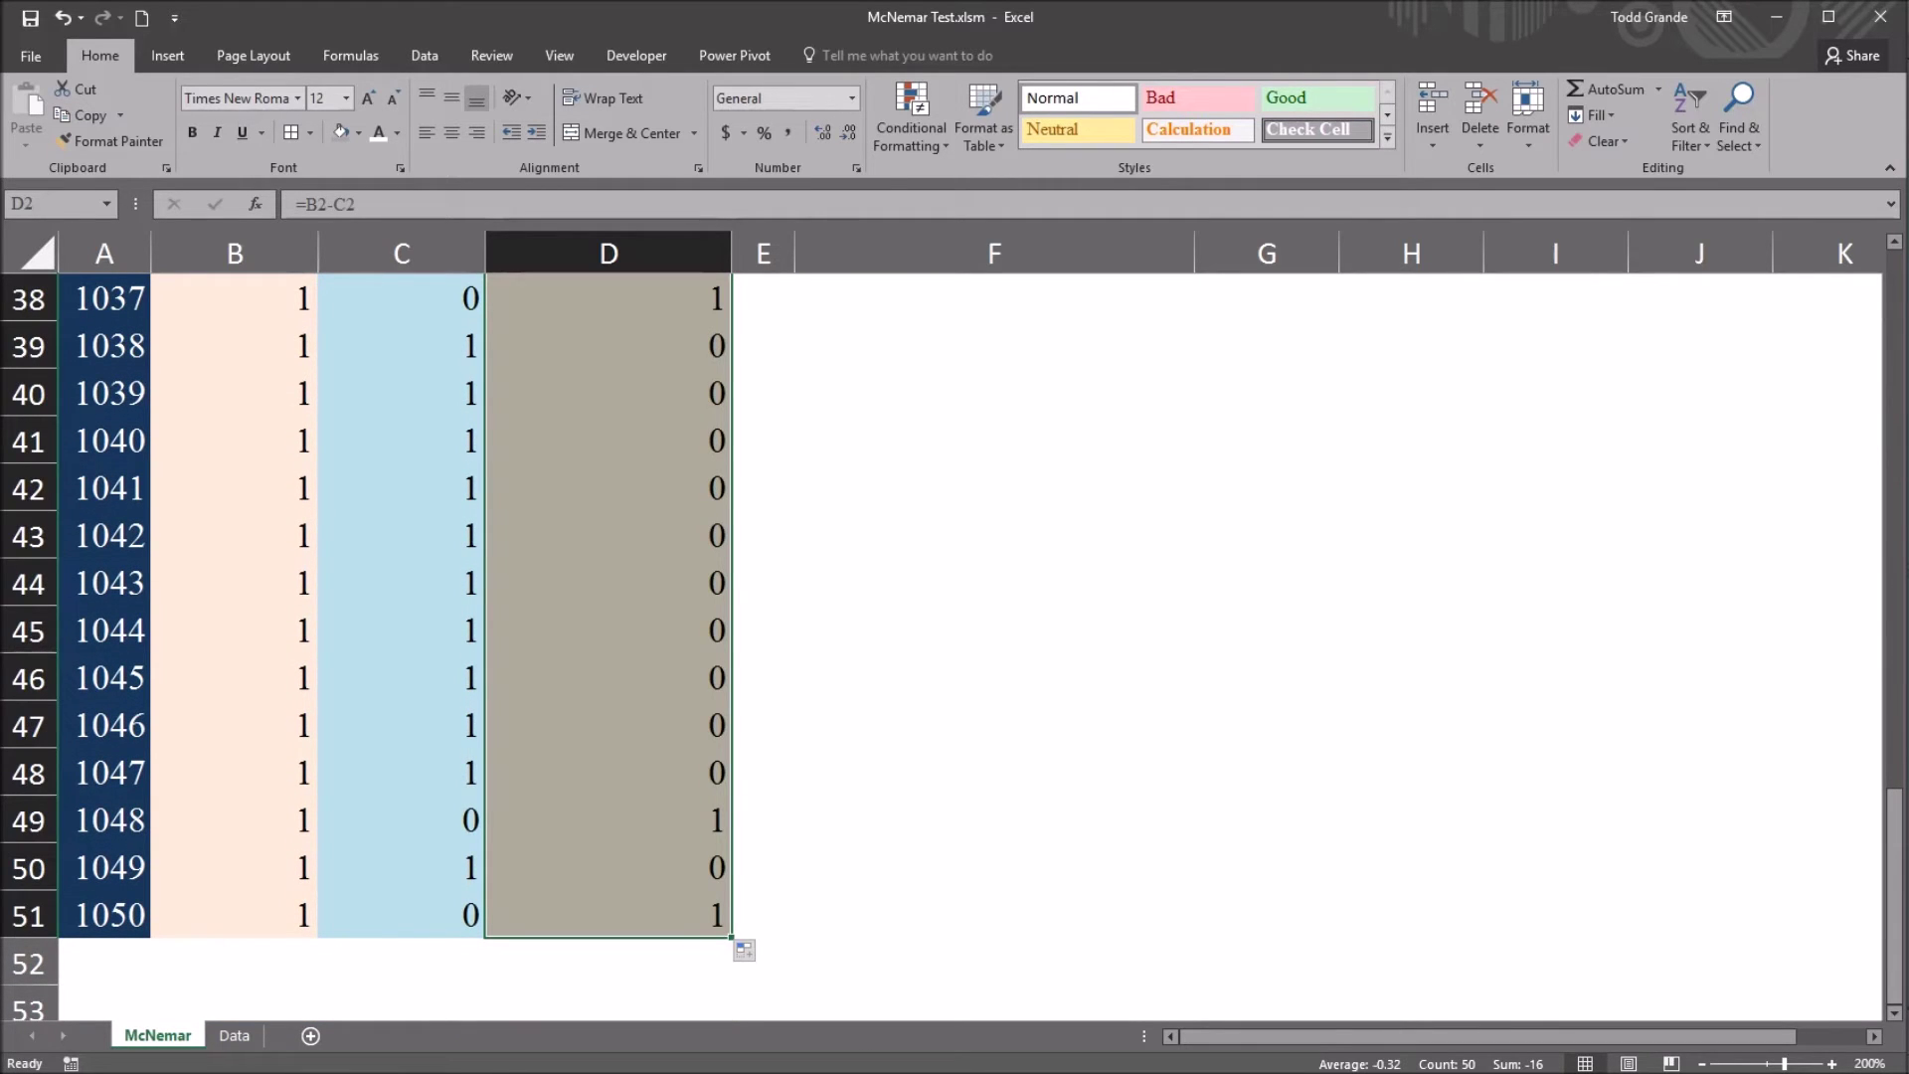
# Examine the calculated differences in D49:D51 and D2, comparing the last participant's difference with the scores in B51 and C51
pyautogui.click(608, 819)
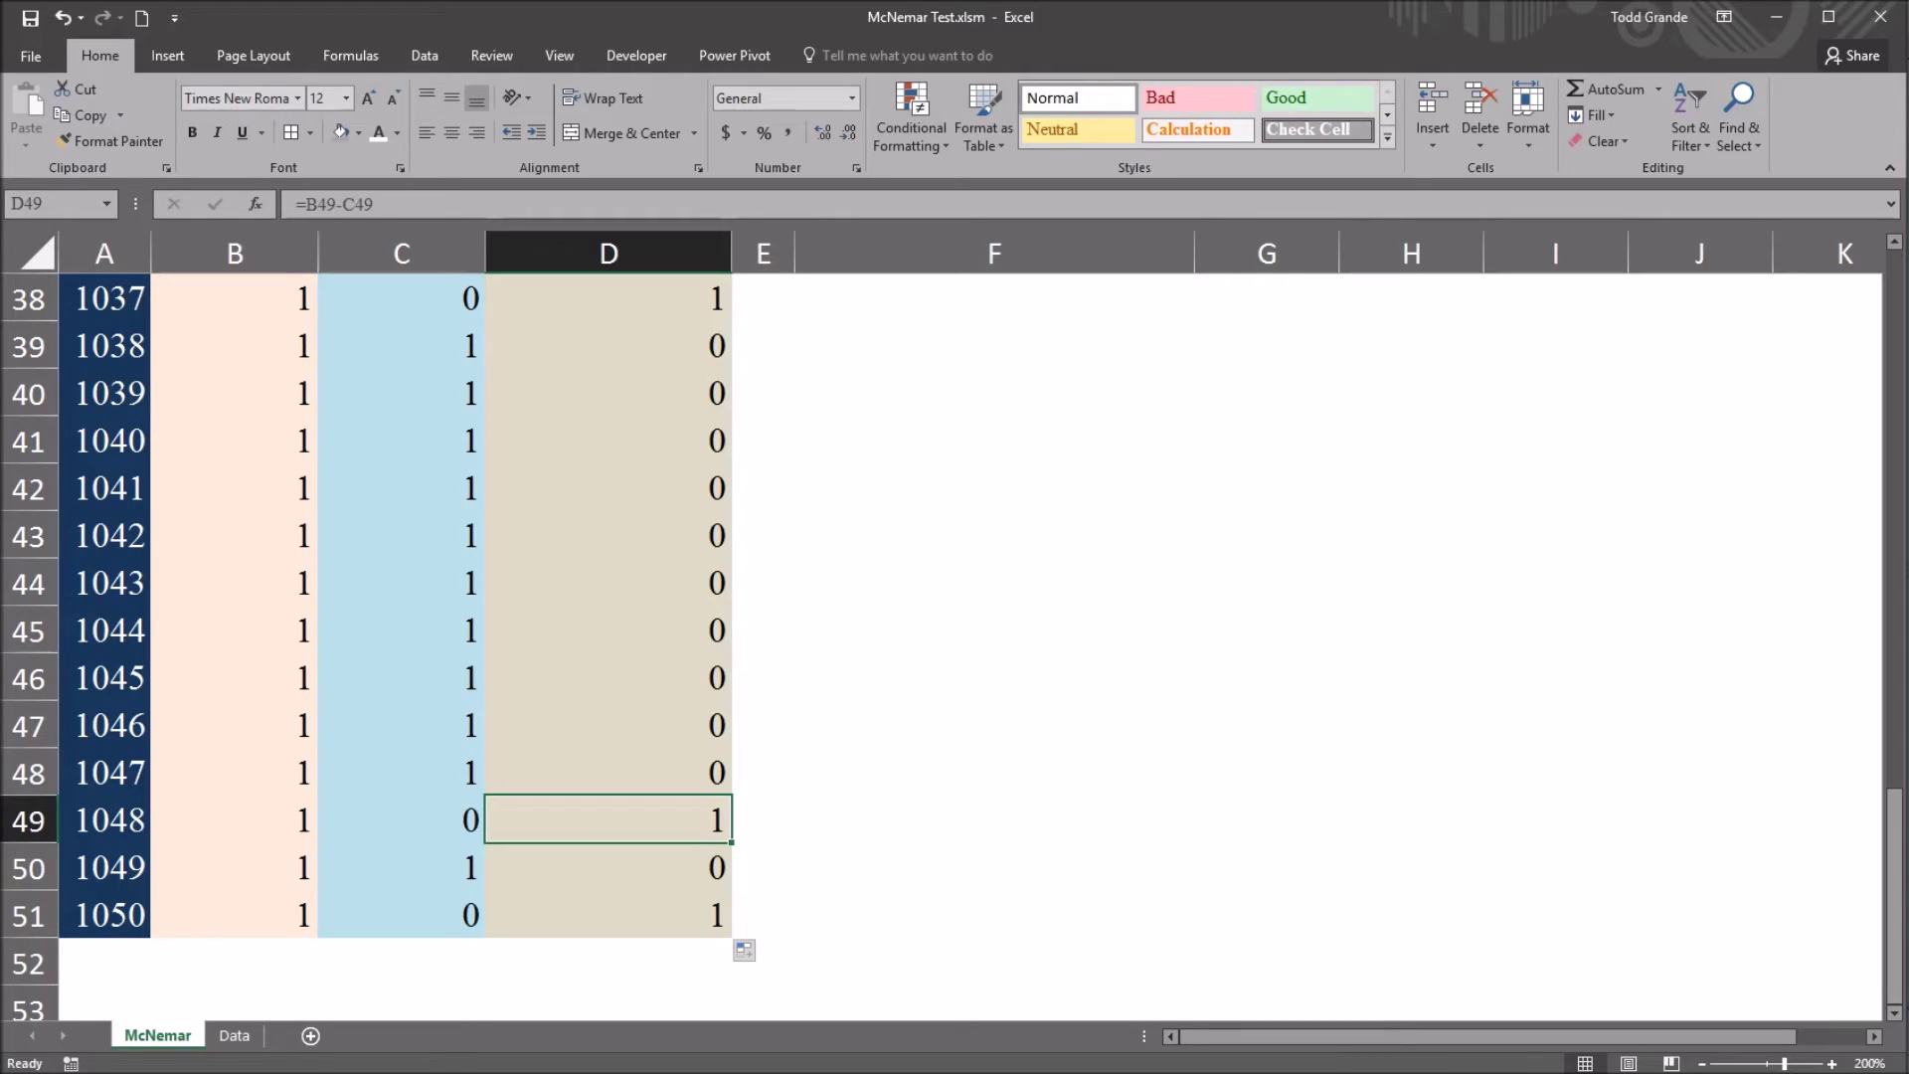
pyautogui.click(608, 915)
pyautogui.click(234, 914)
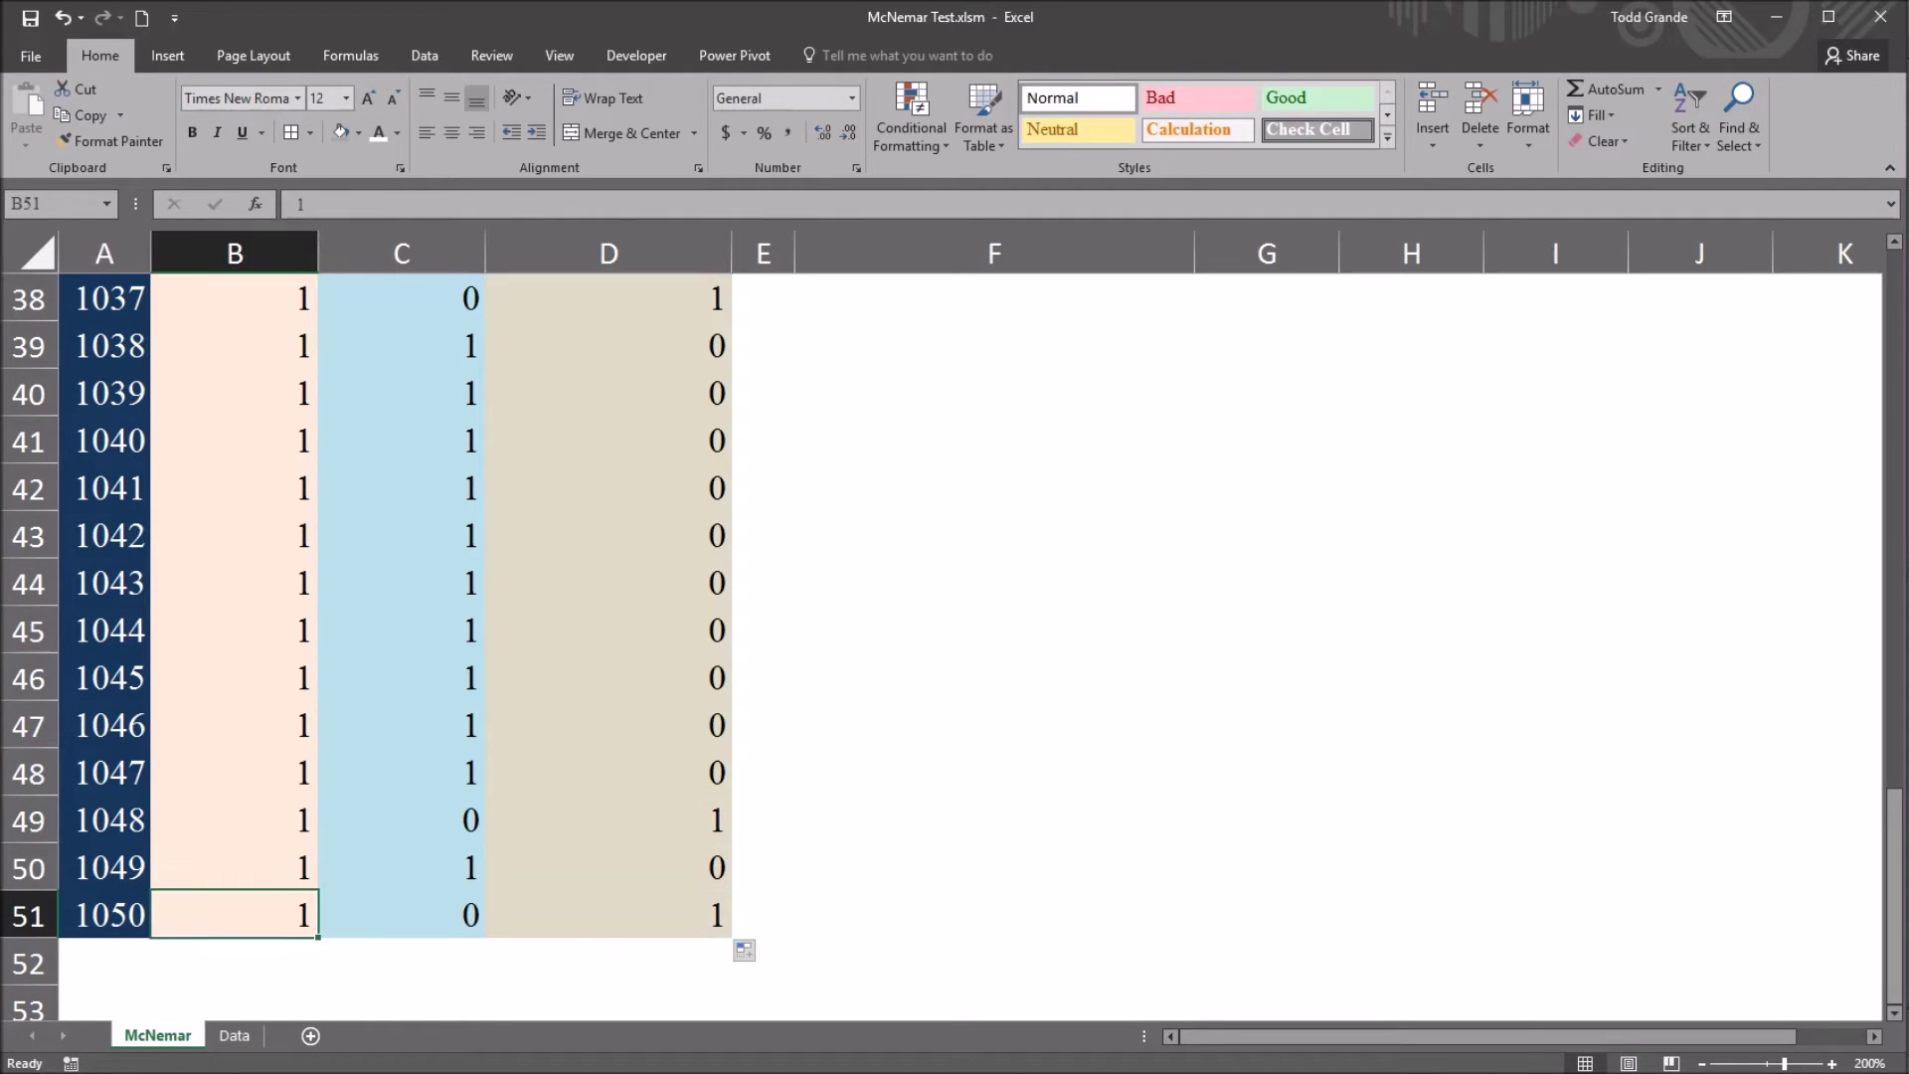
pyautogui.click(400, 915)
pyautogui.click(608, 915)
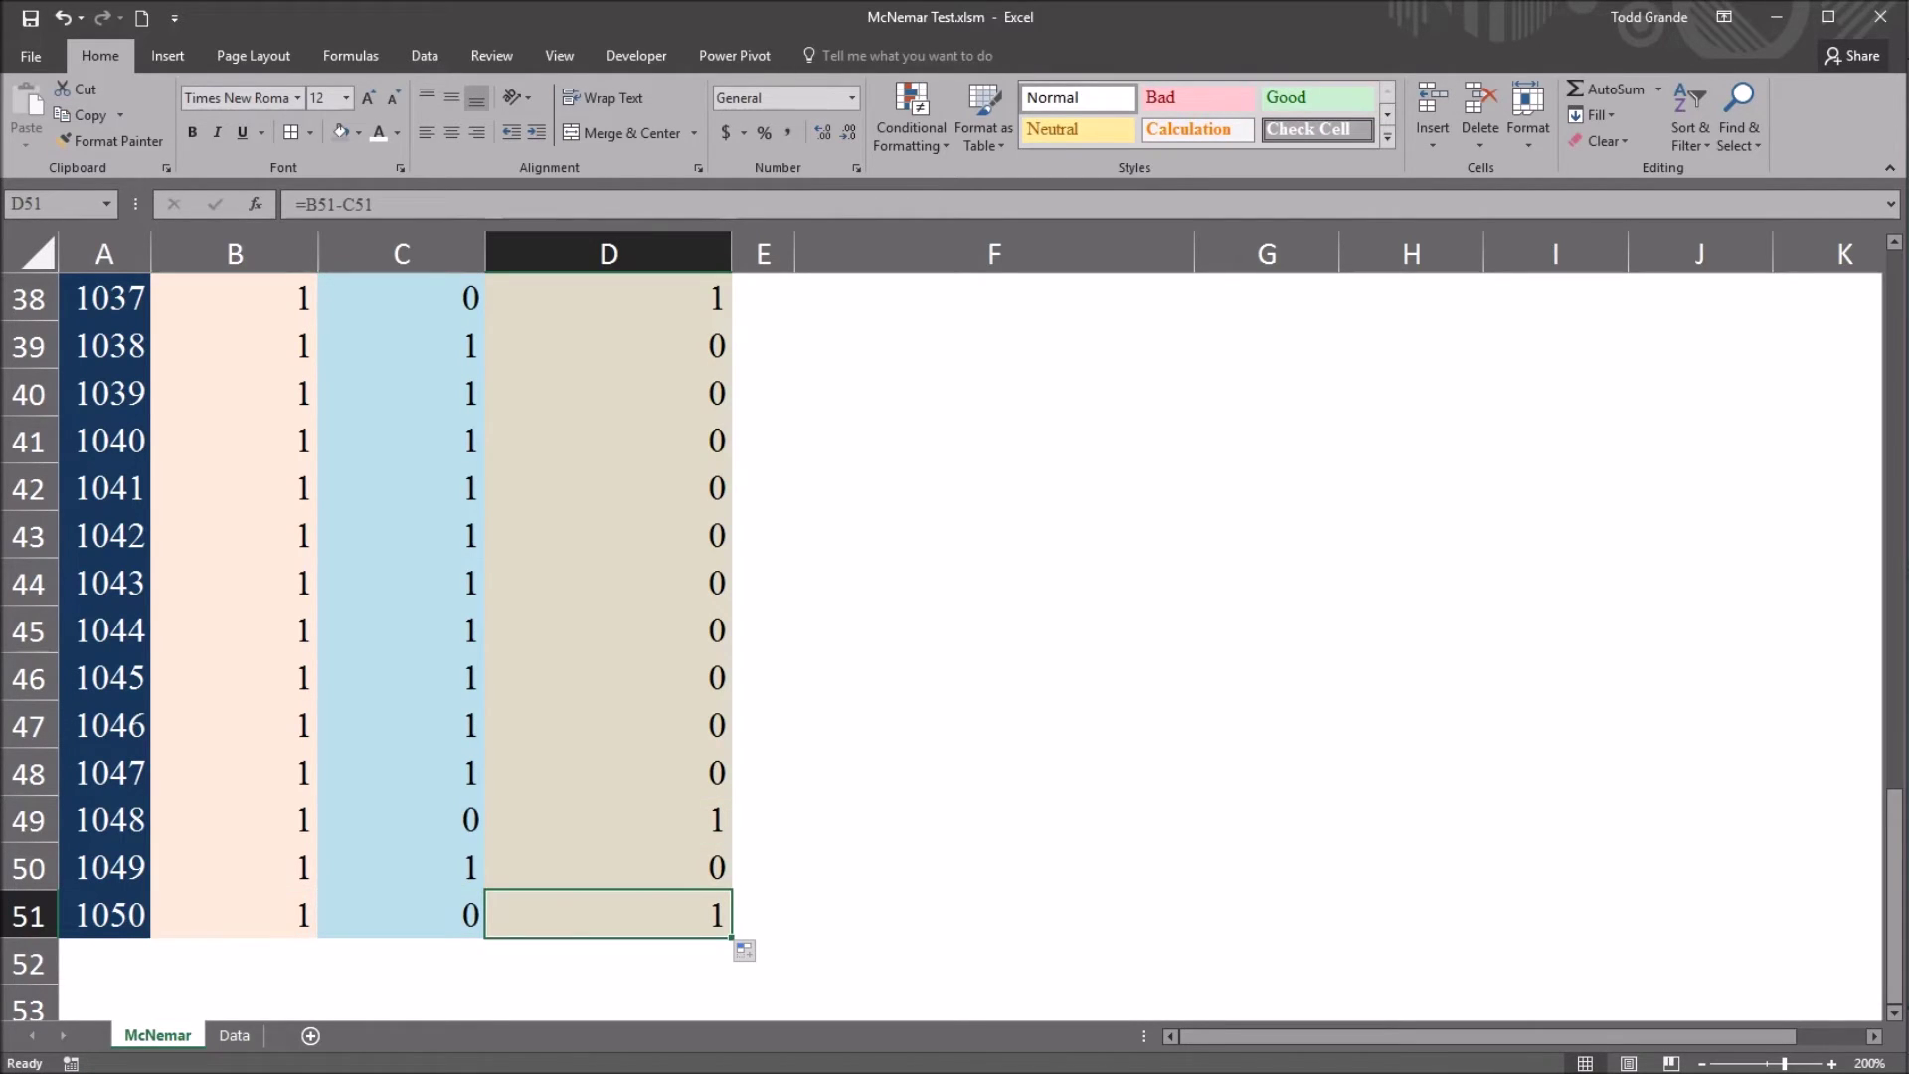
pyautogui.click(608, 867)
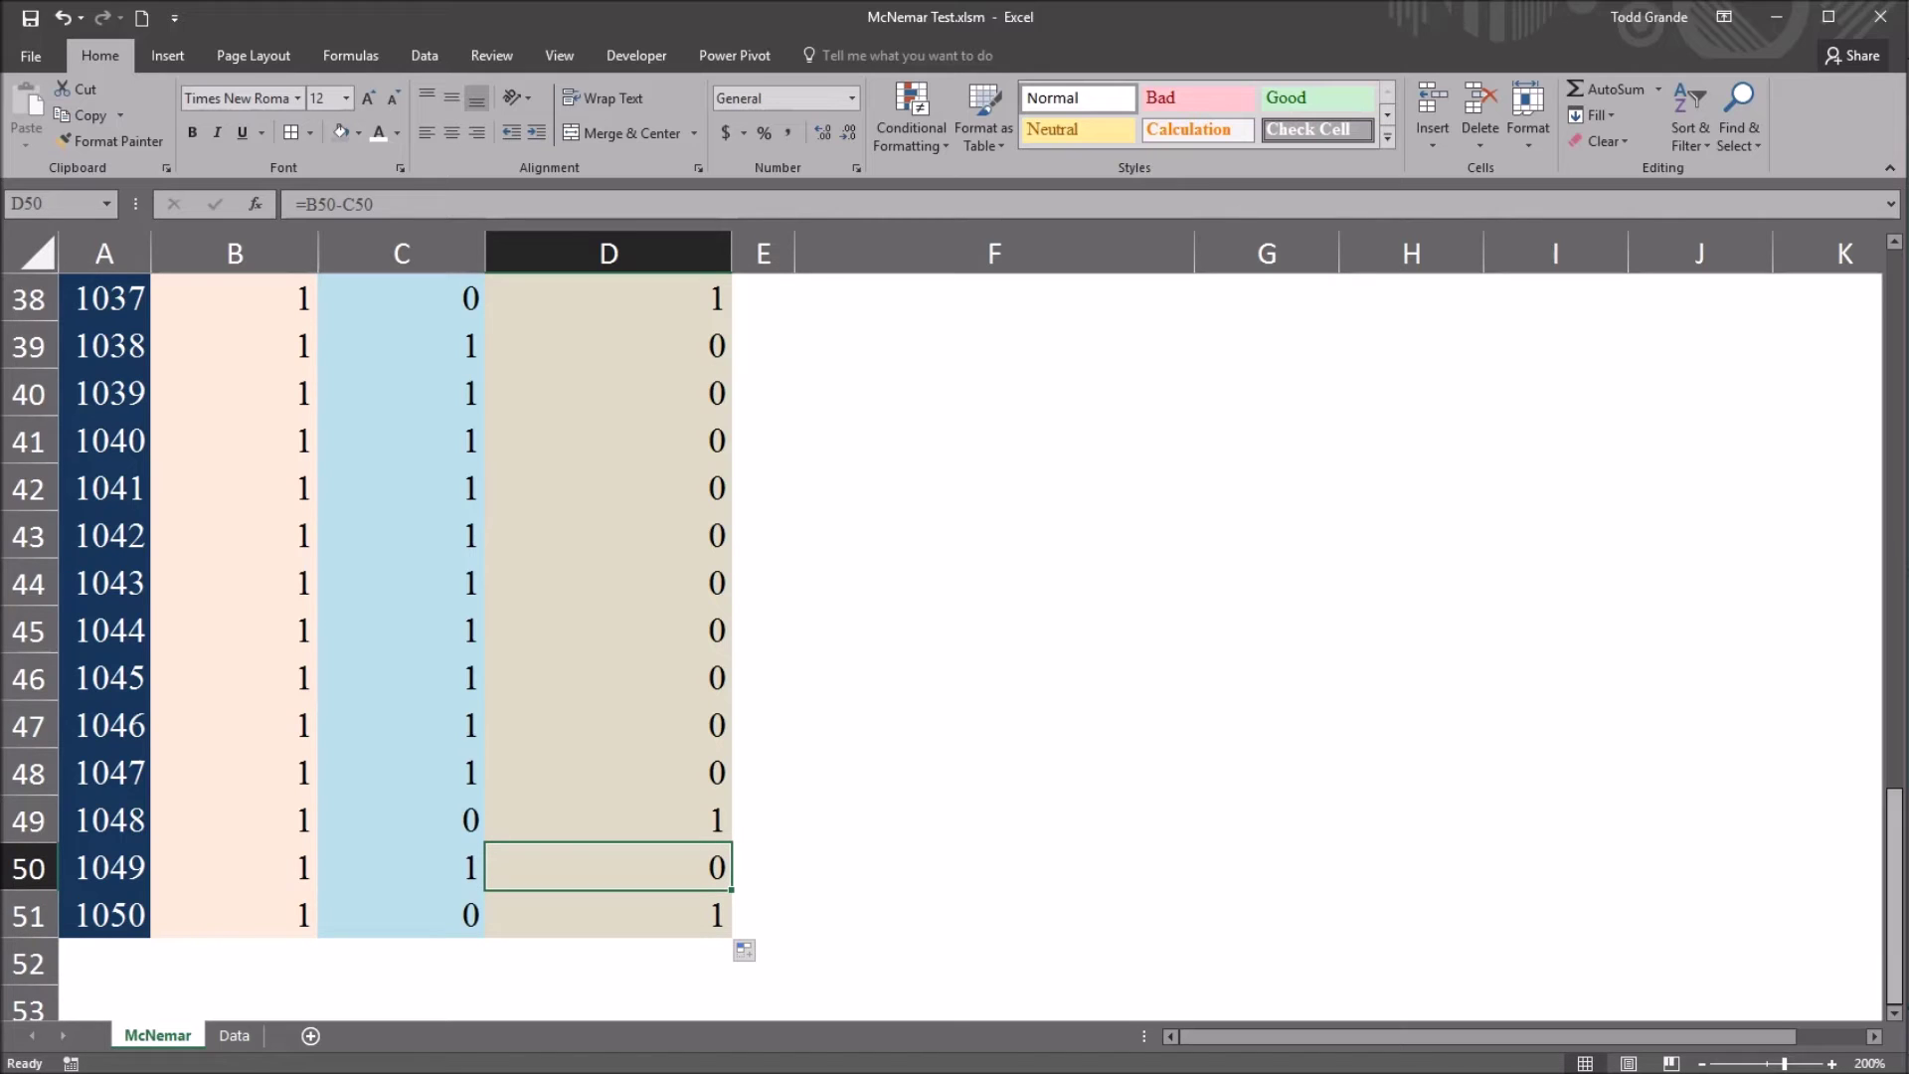
pyautogui.moveTo(1894, 894); pyautogui.dragTo(1894, 358)
pyautogui.click(608, 345)
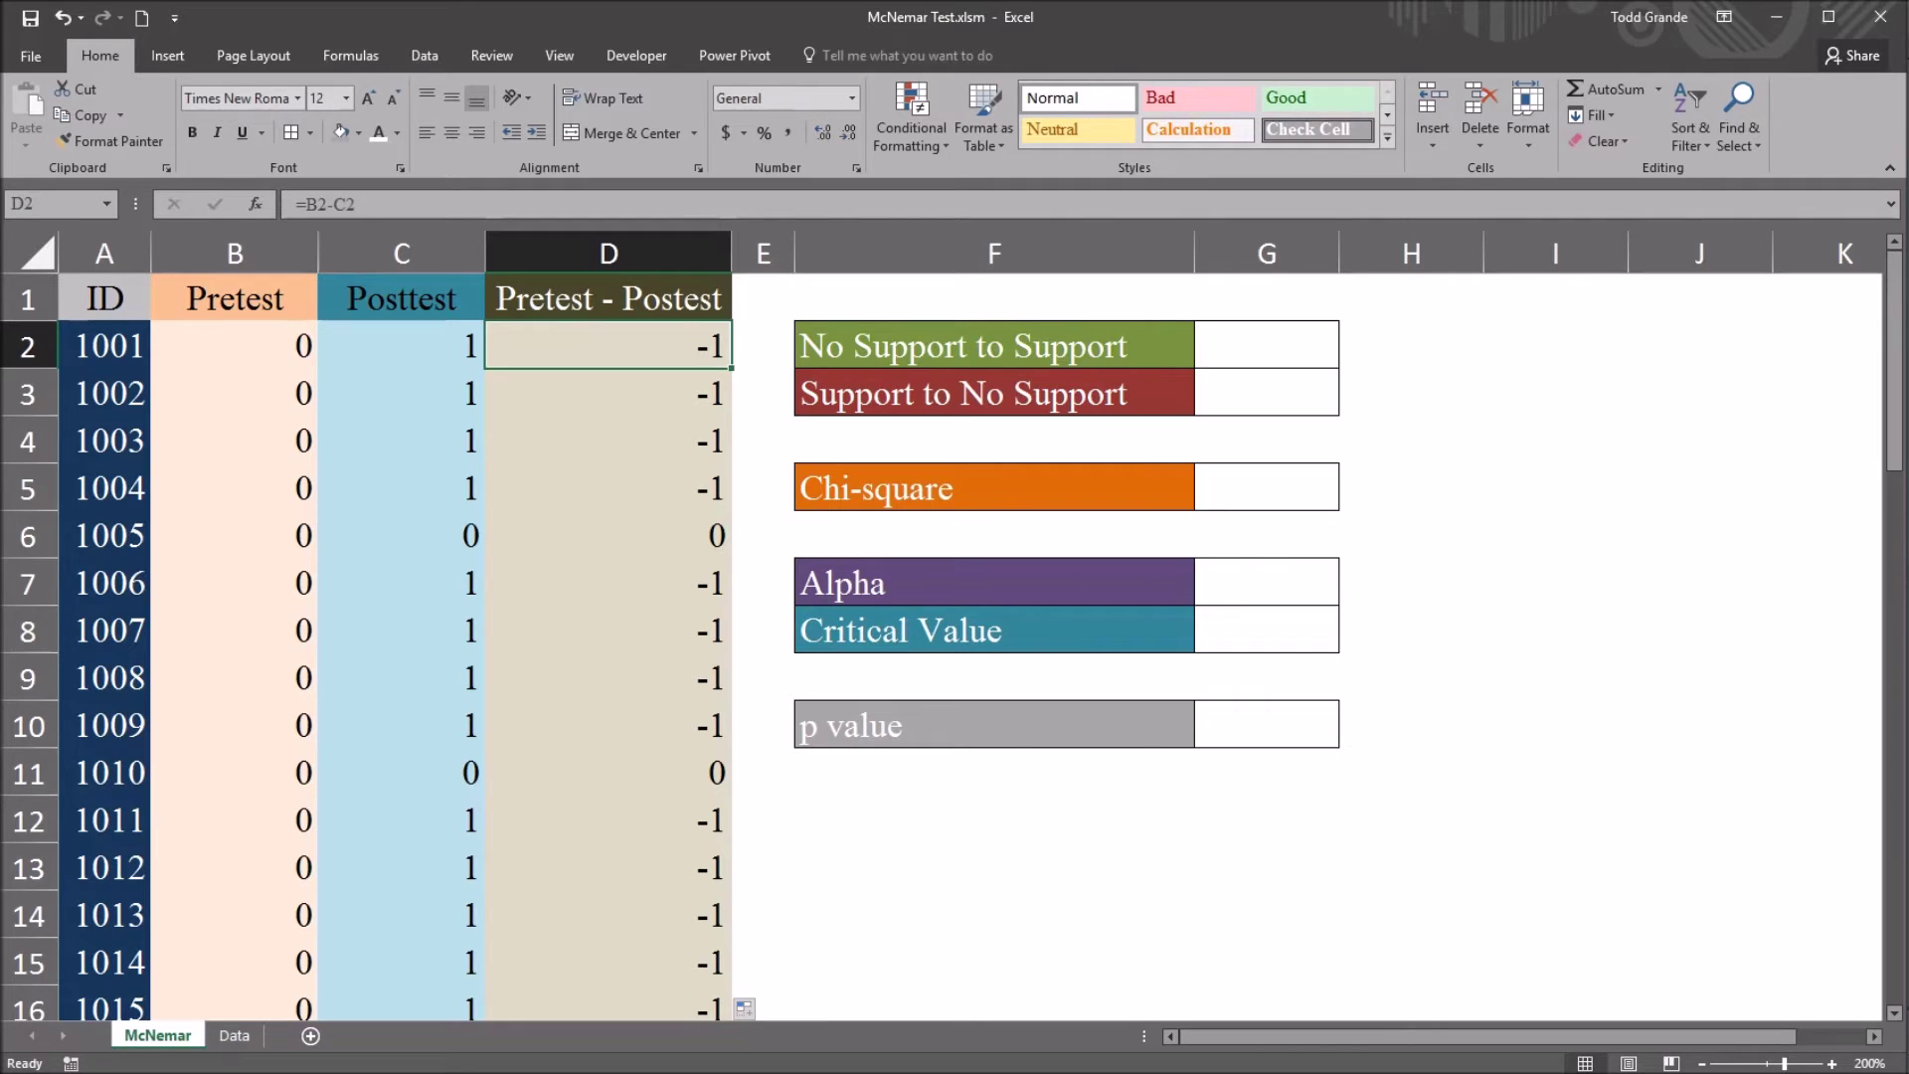
# Review the No Support to Support and Support to No Support labels in F2 and F3 and the count cell G2
pyautogui.click(1265, 345)
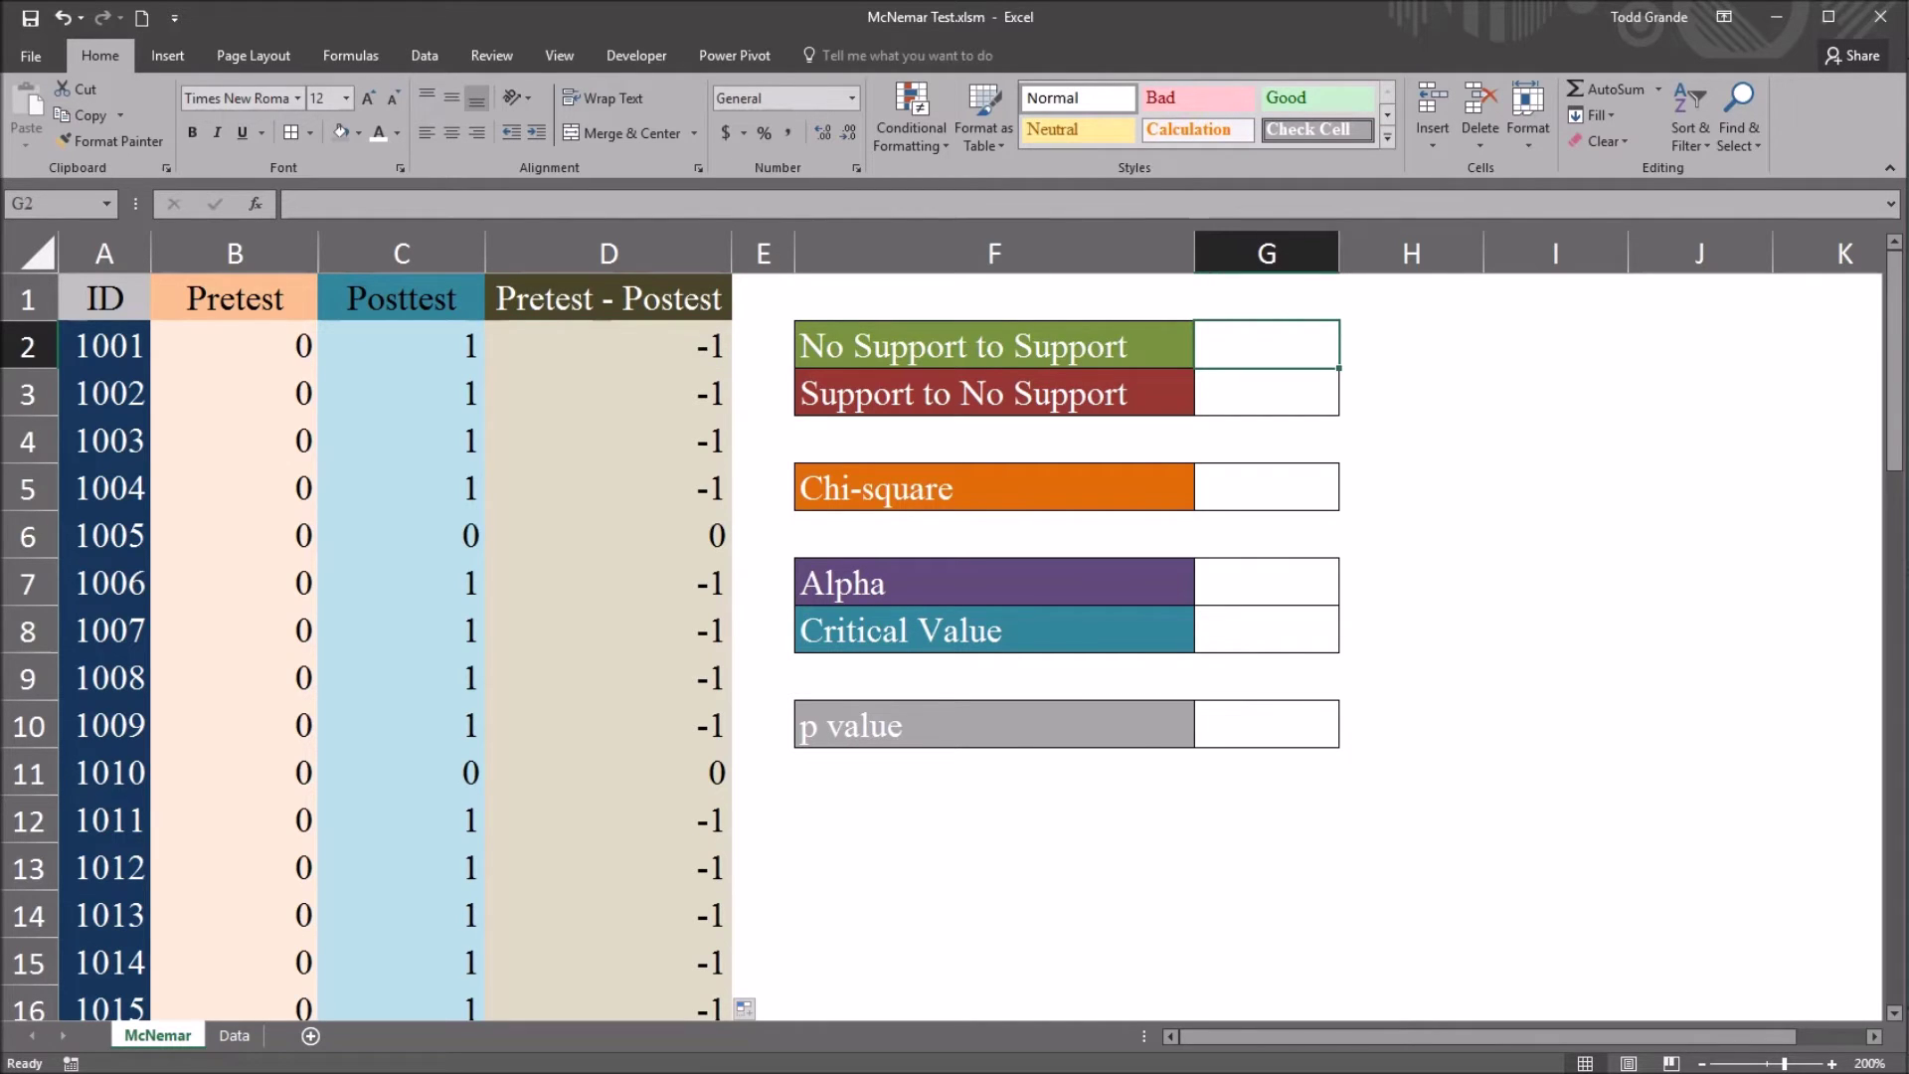
pyautogui.click(993, 345)
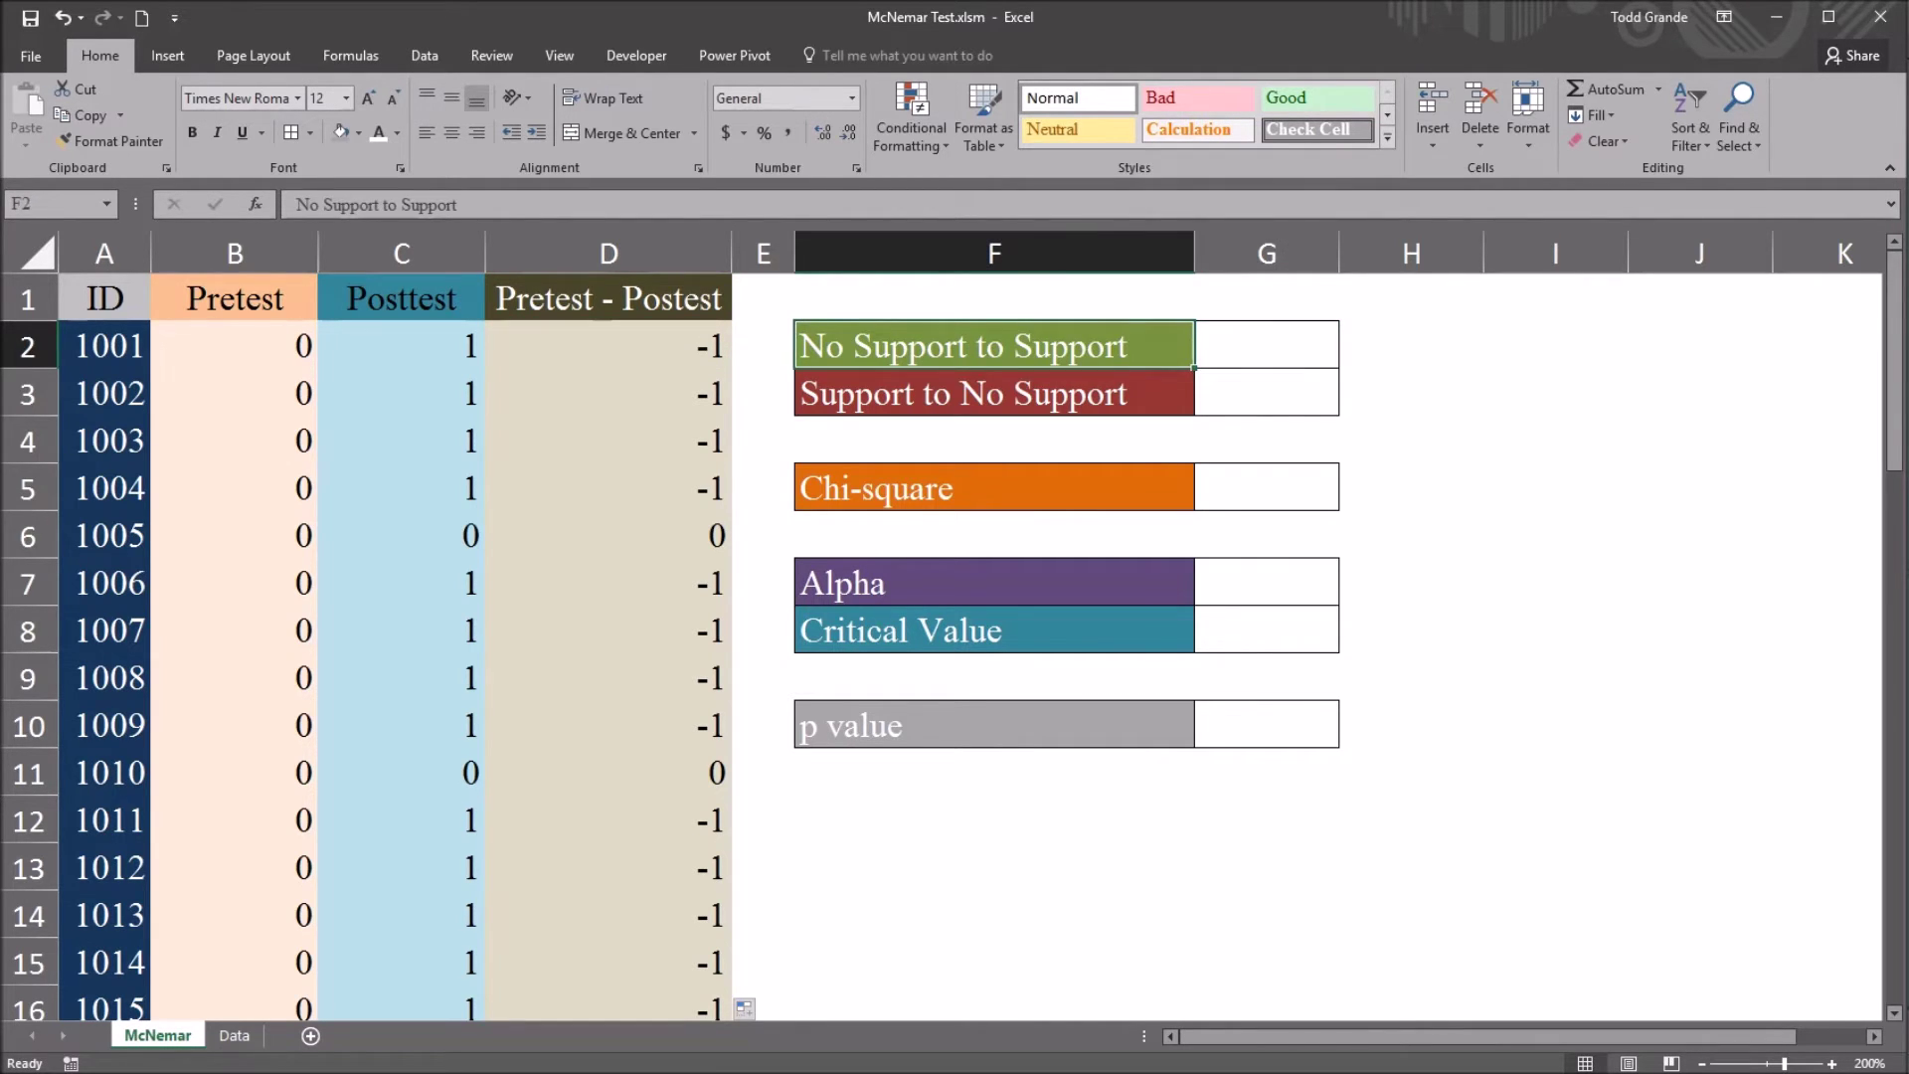
pyautogui.click(1265, 345)
pyautogui.click(993, 393)
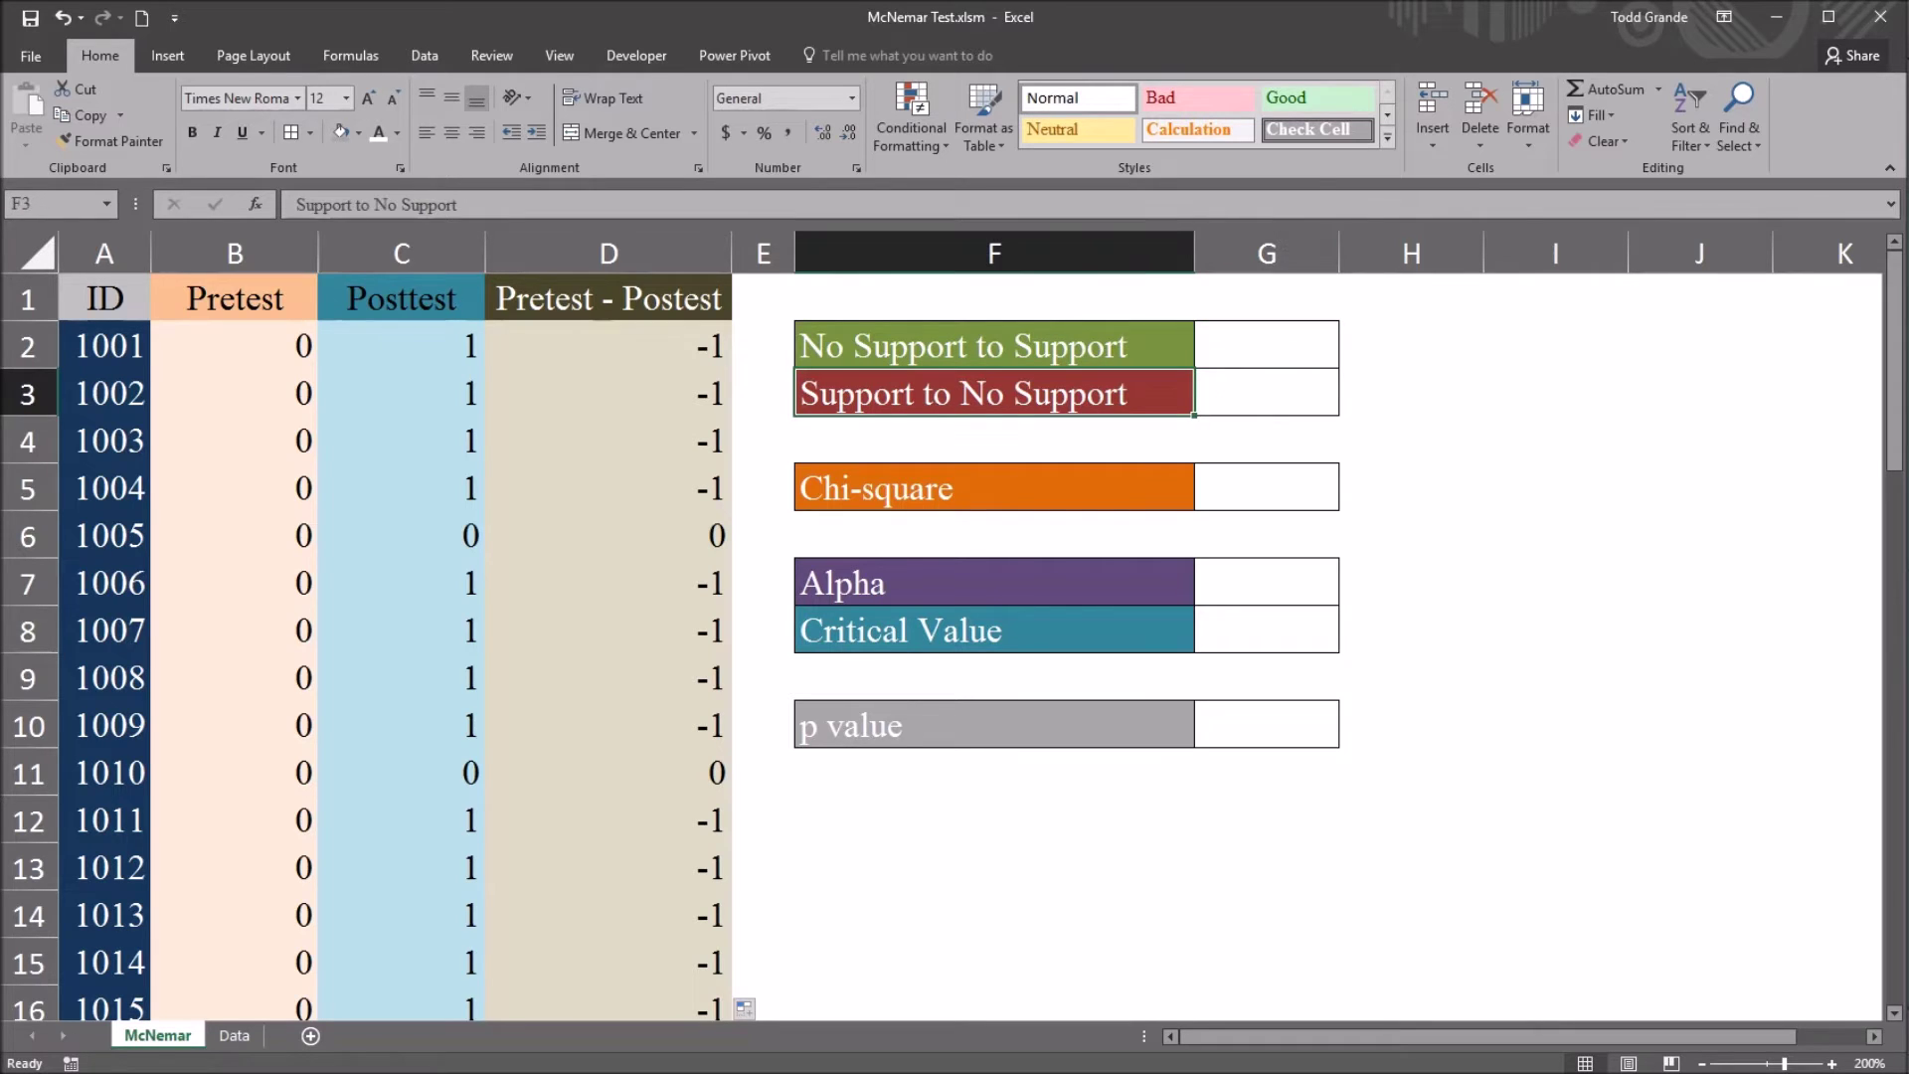
# Count the No Support to Support changes in G2 with the formula =COUNTIF($D$2:$D$51,"=-1")
pyautogui.click(1266, 345)
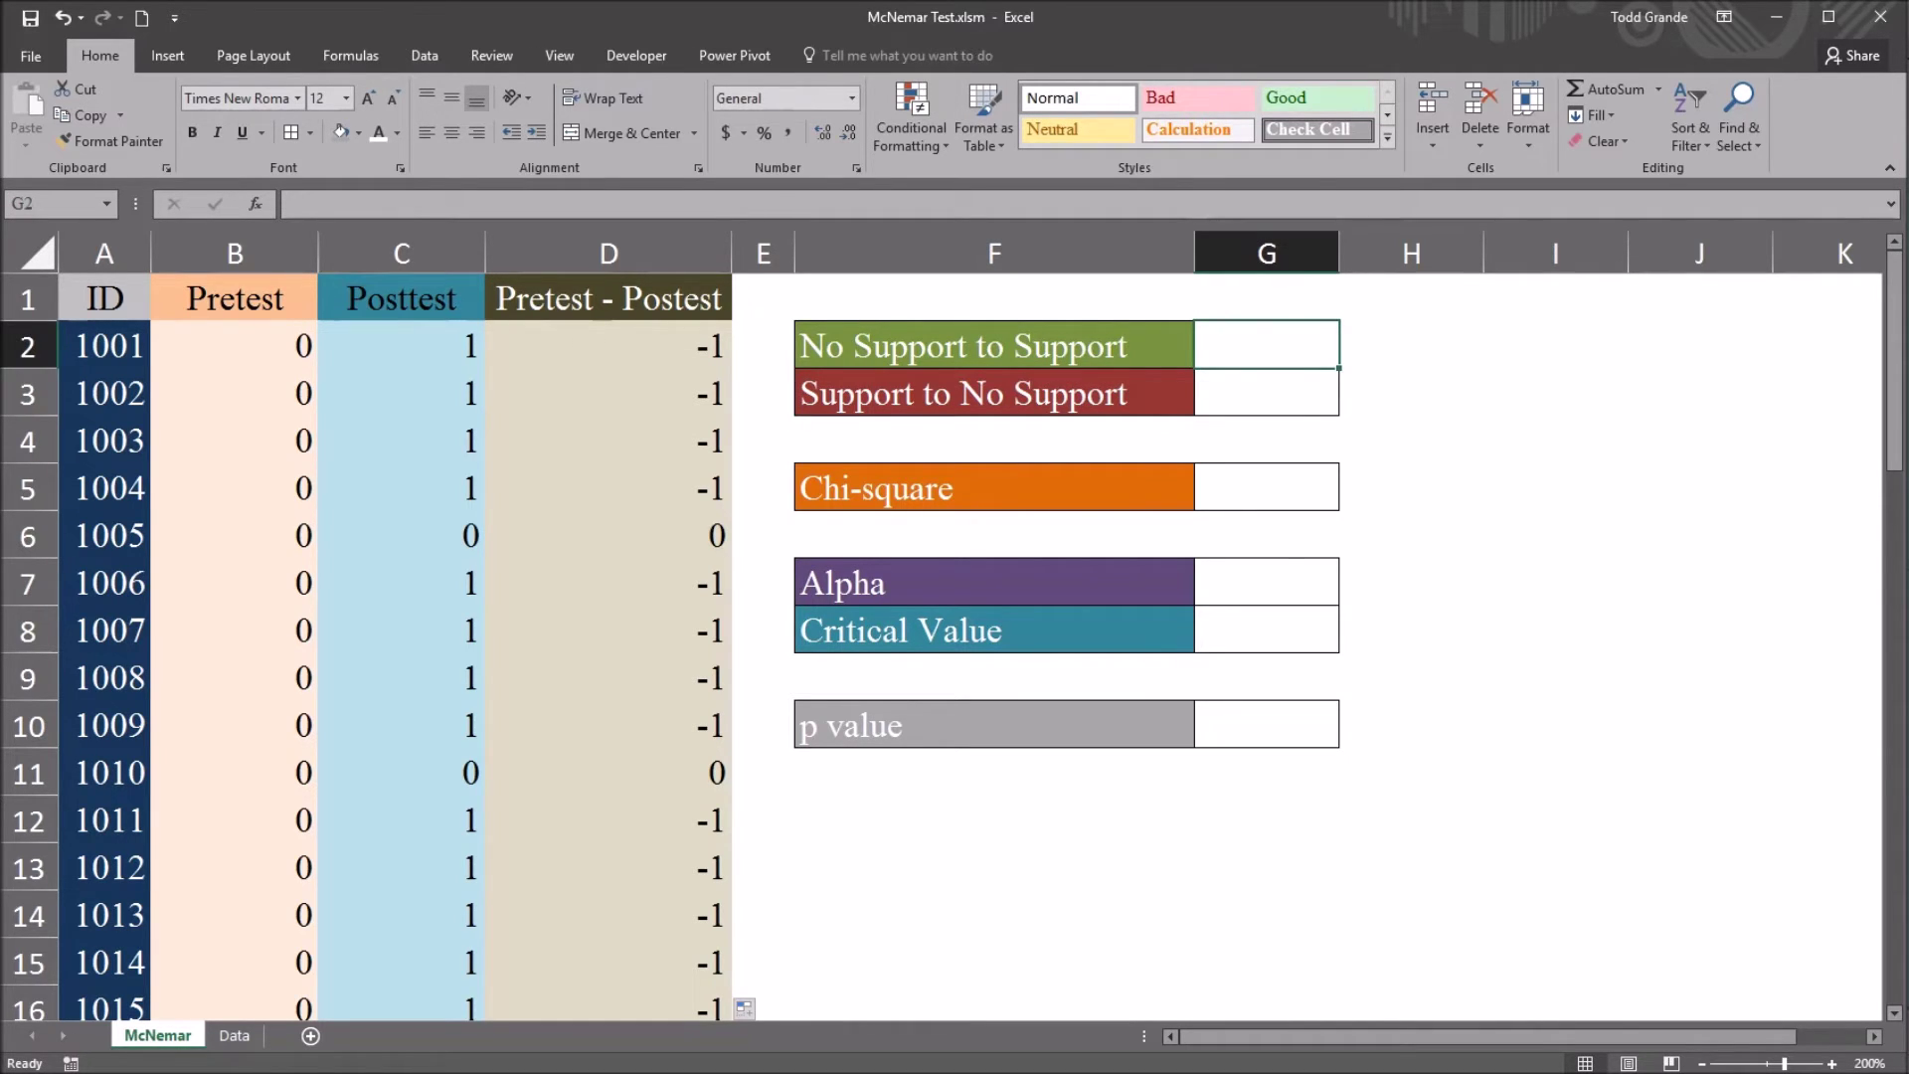
pyautogui.write('=')
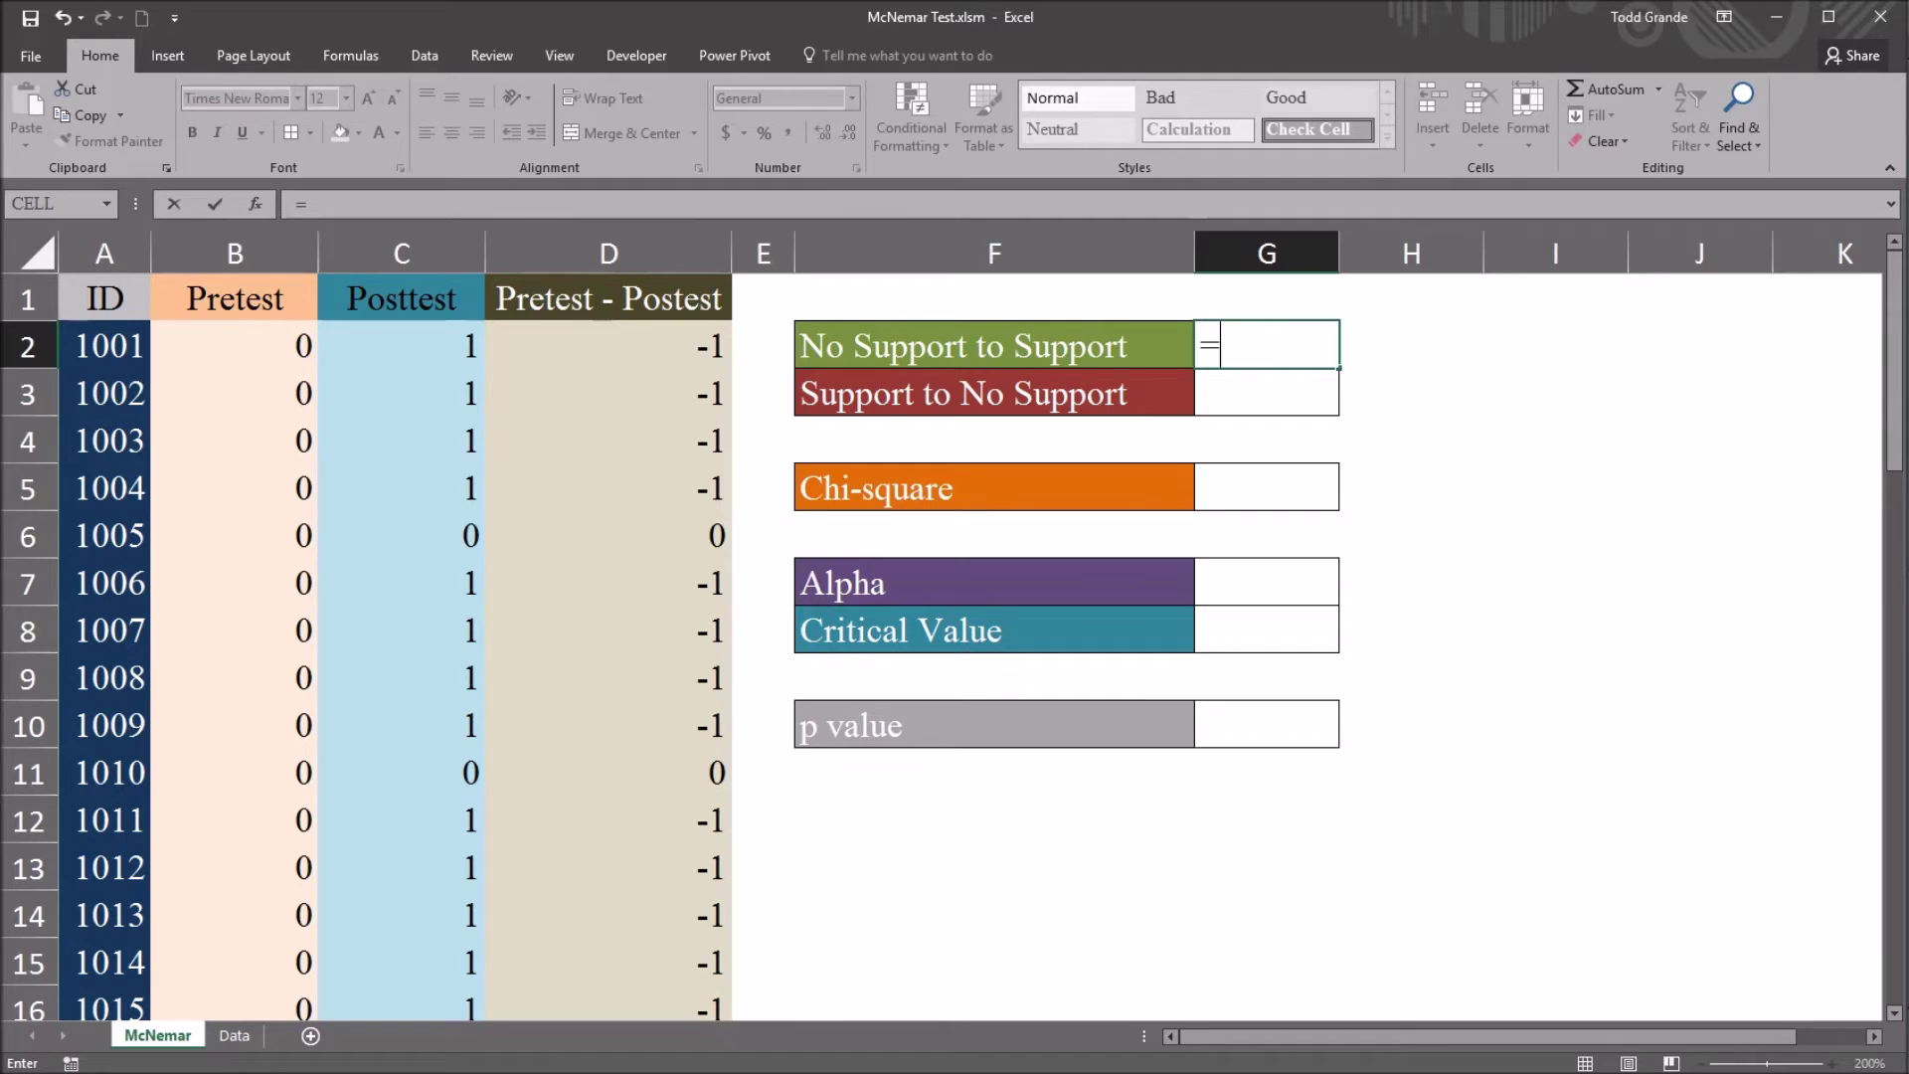
pyautogui.write('coun')
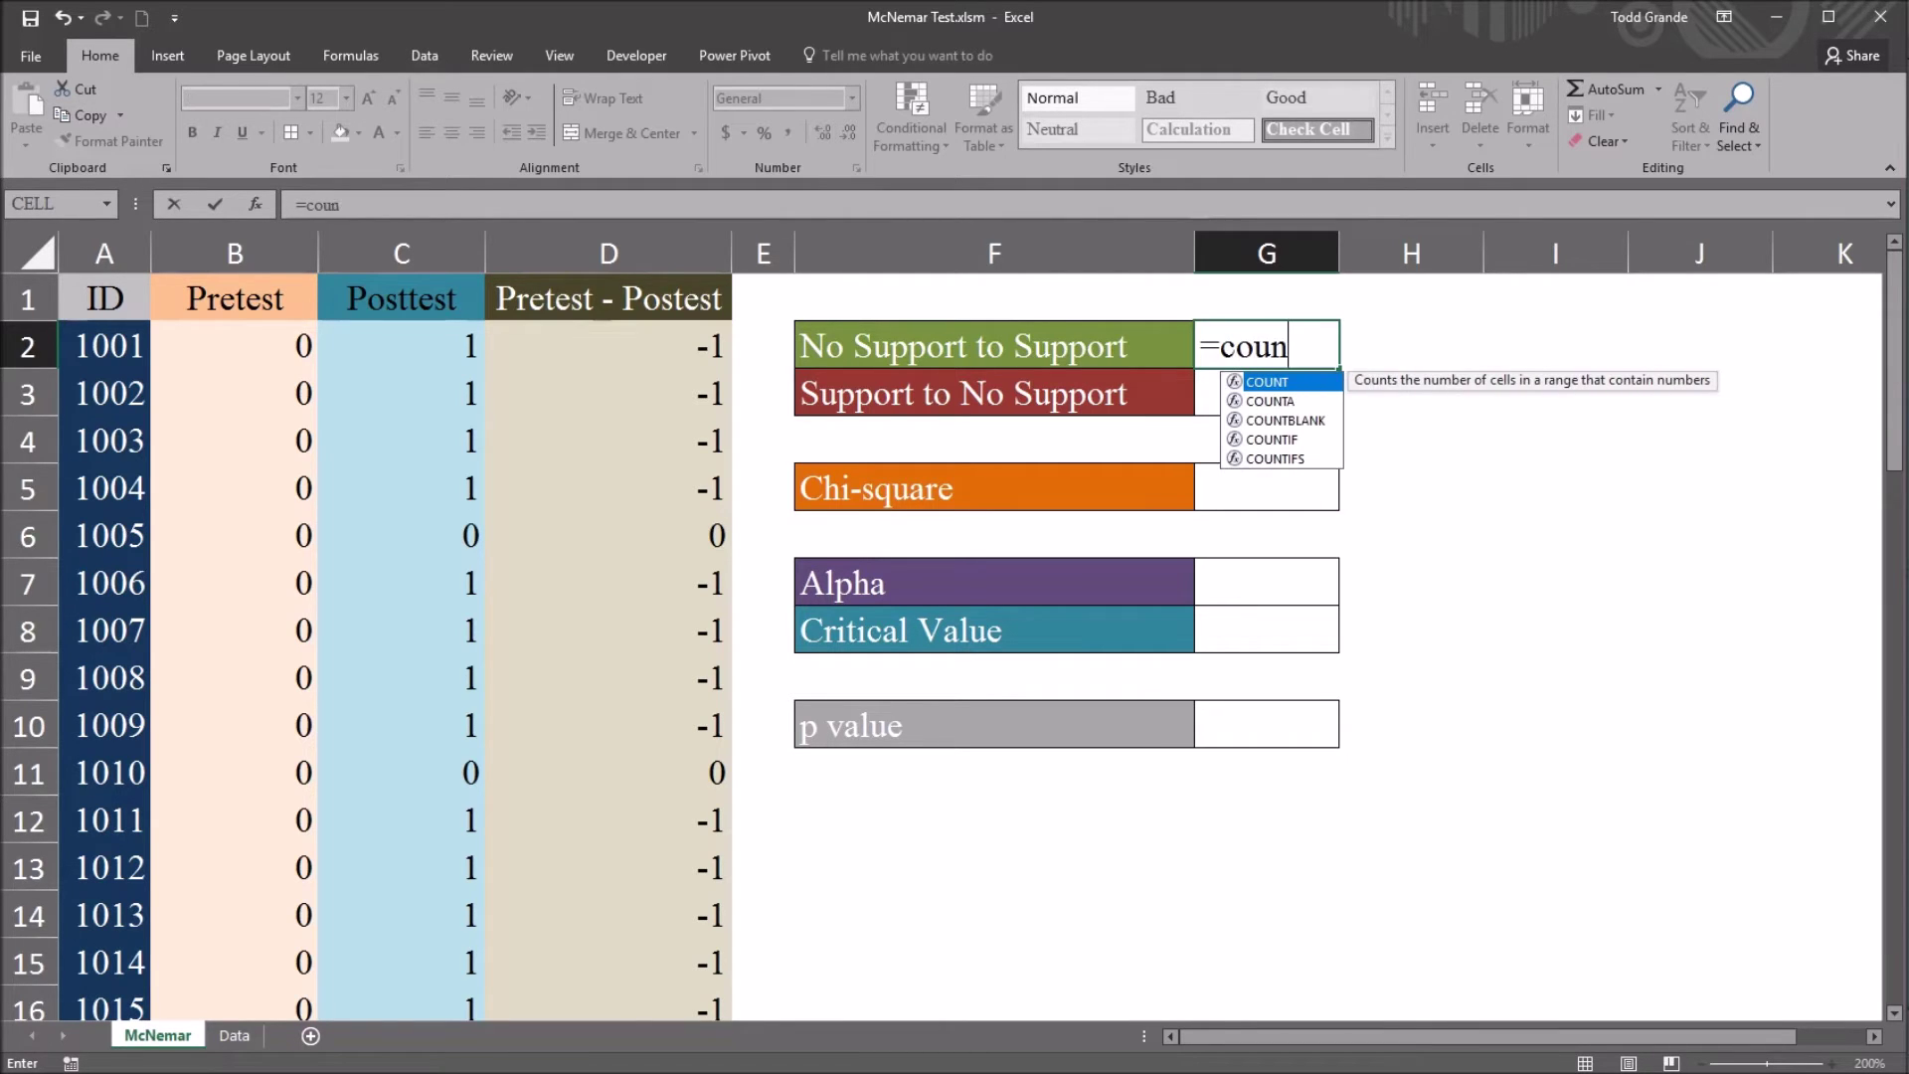
pyautogui.write('tif(')
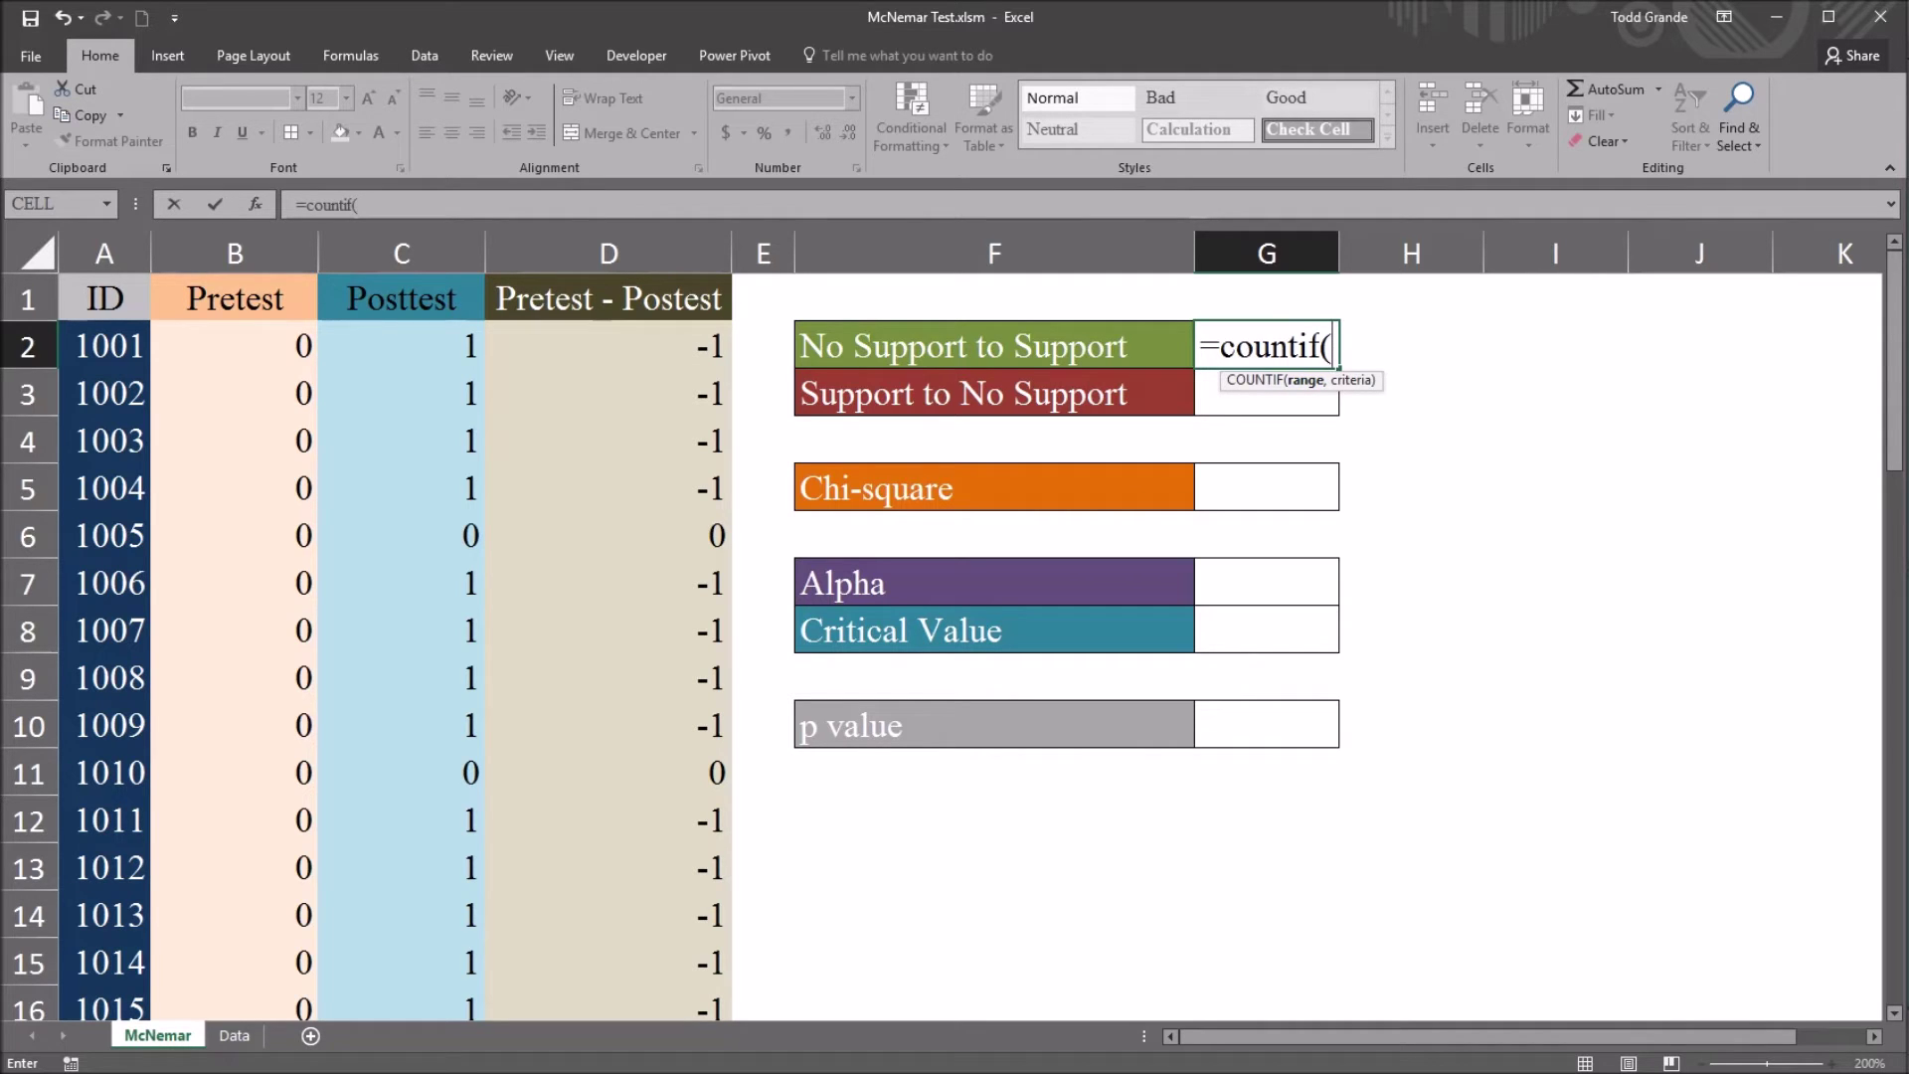
pyautogui.moveTo(608, 346); pyautogui.dragTo(734, 925)
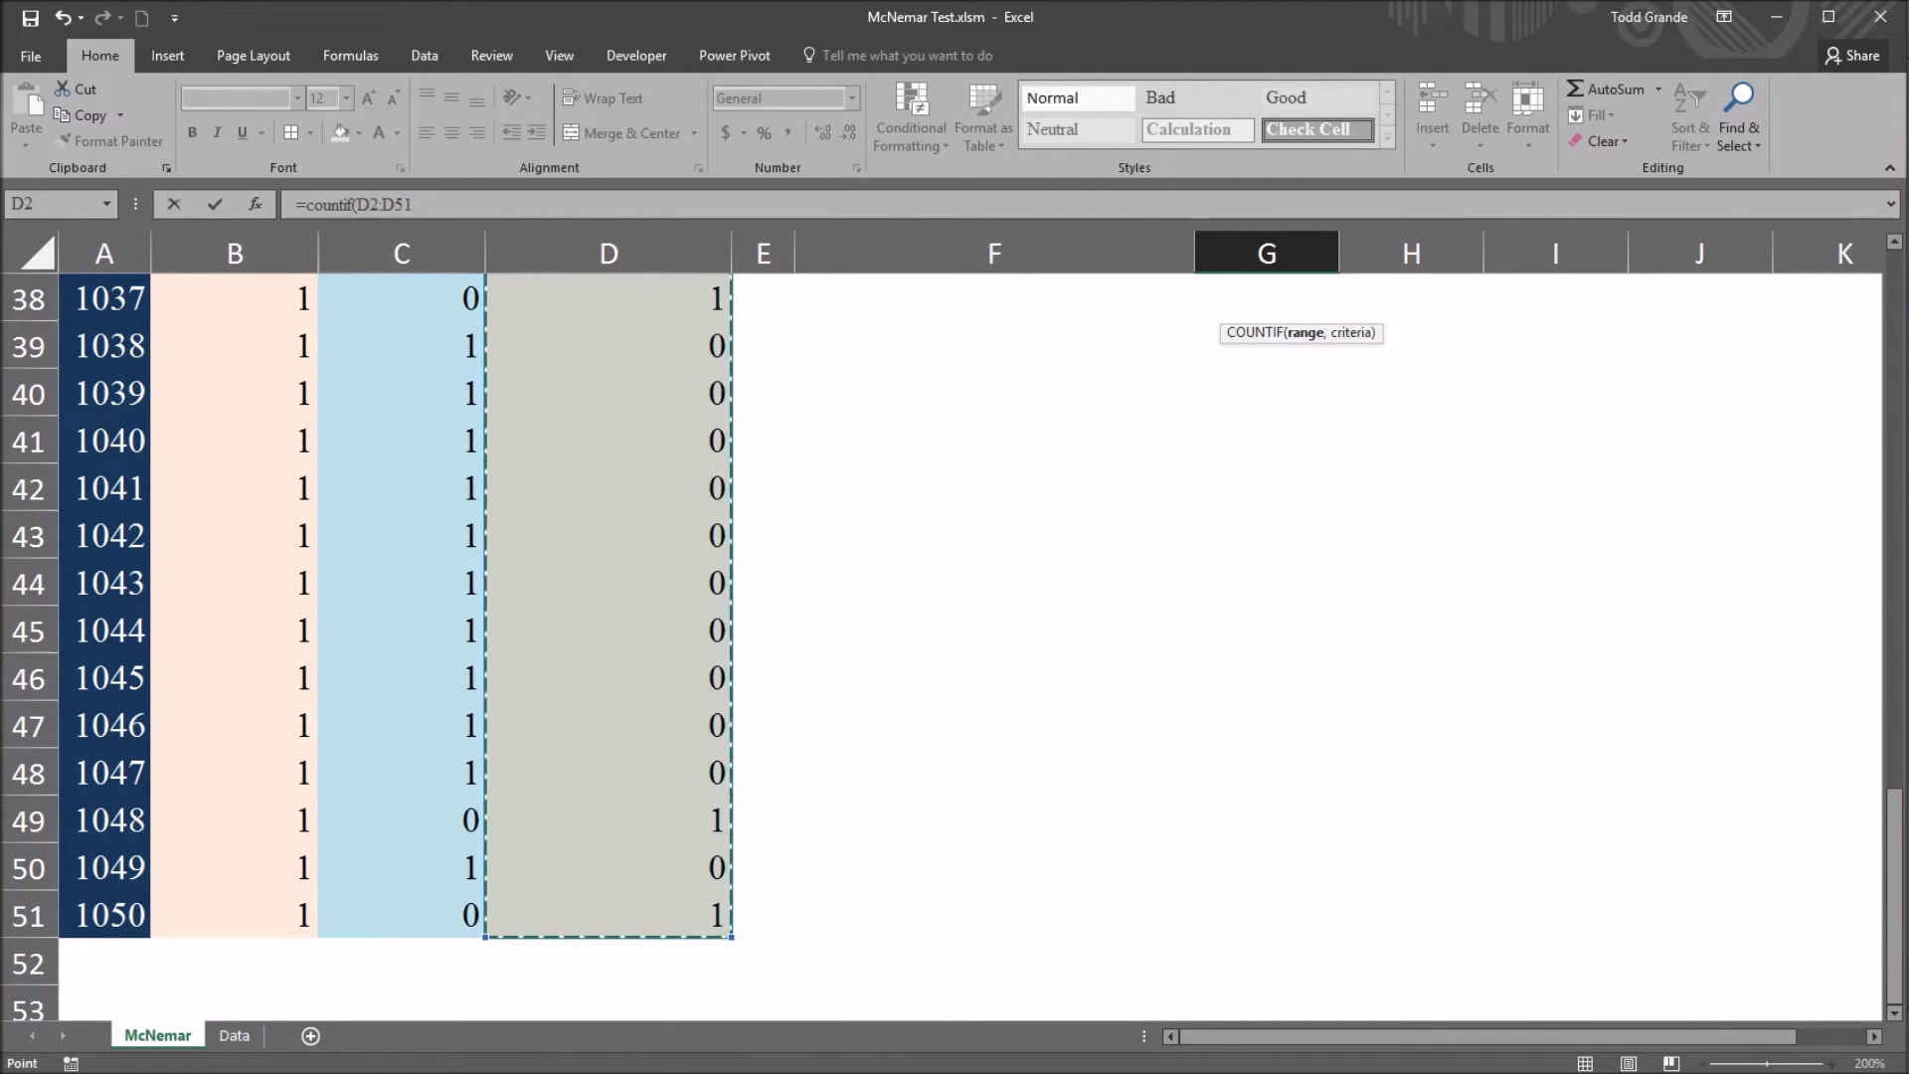
pyautogui.moveTo(1894, 853); pyautogui.dragTo(1894, 303)
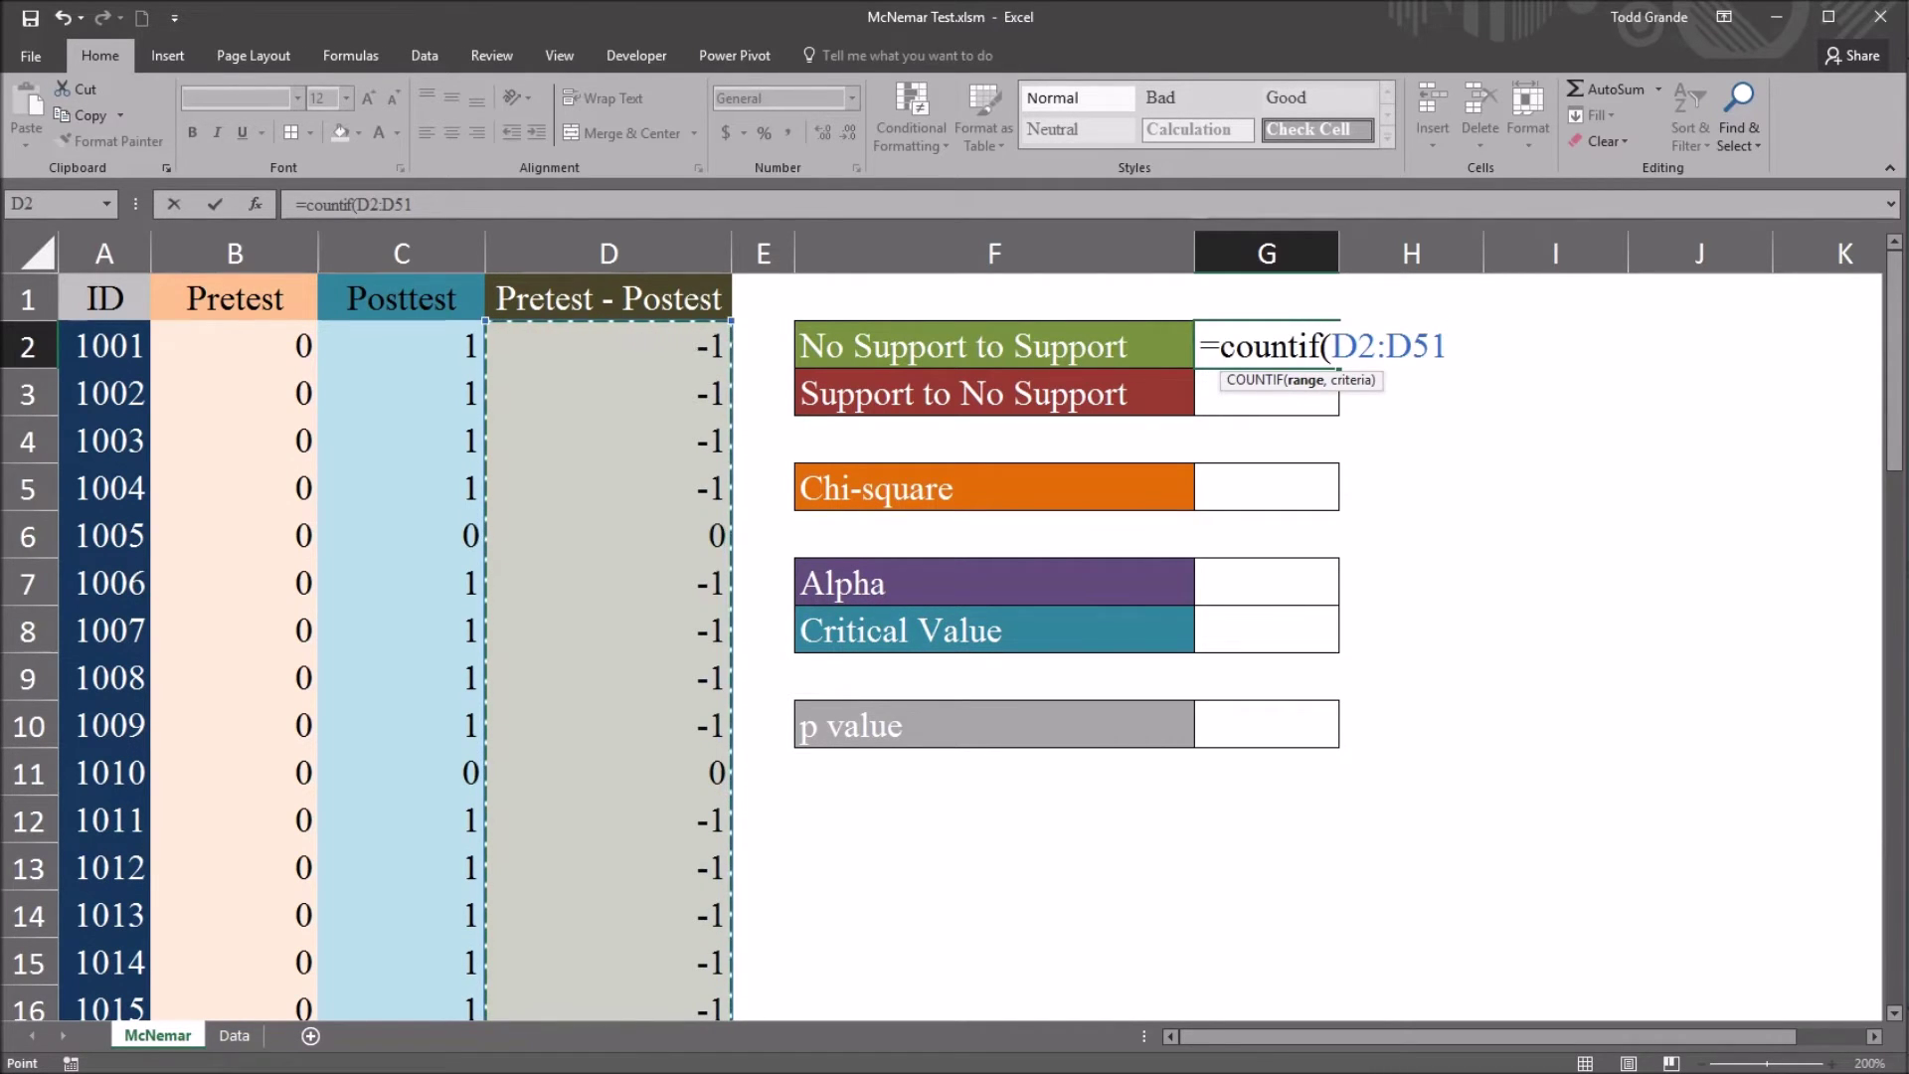
pyautogui.press('F4')
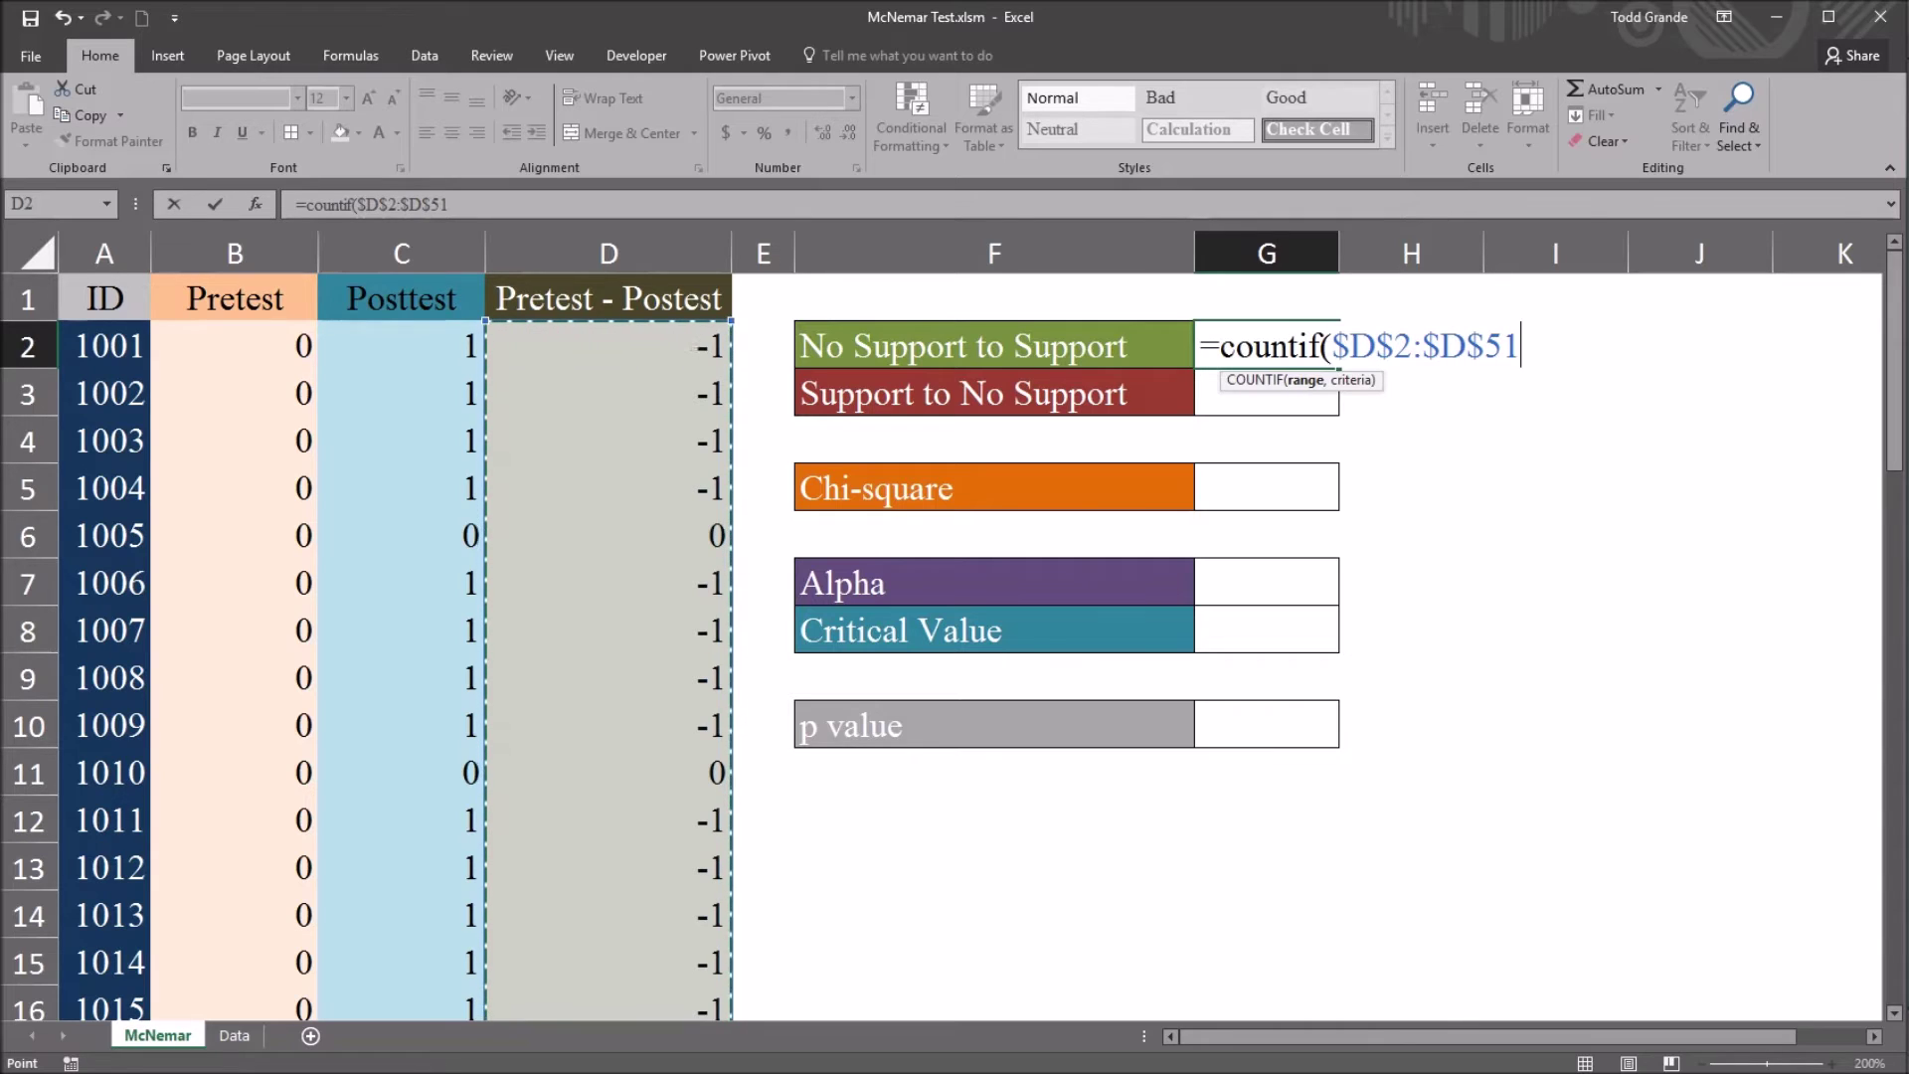
pyautogui.write(',')
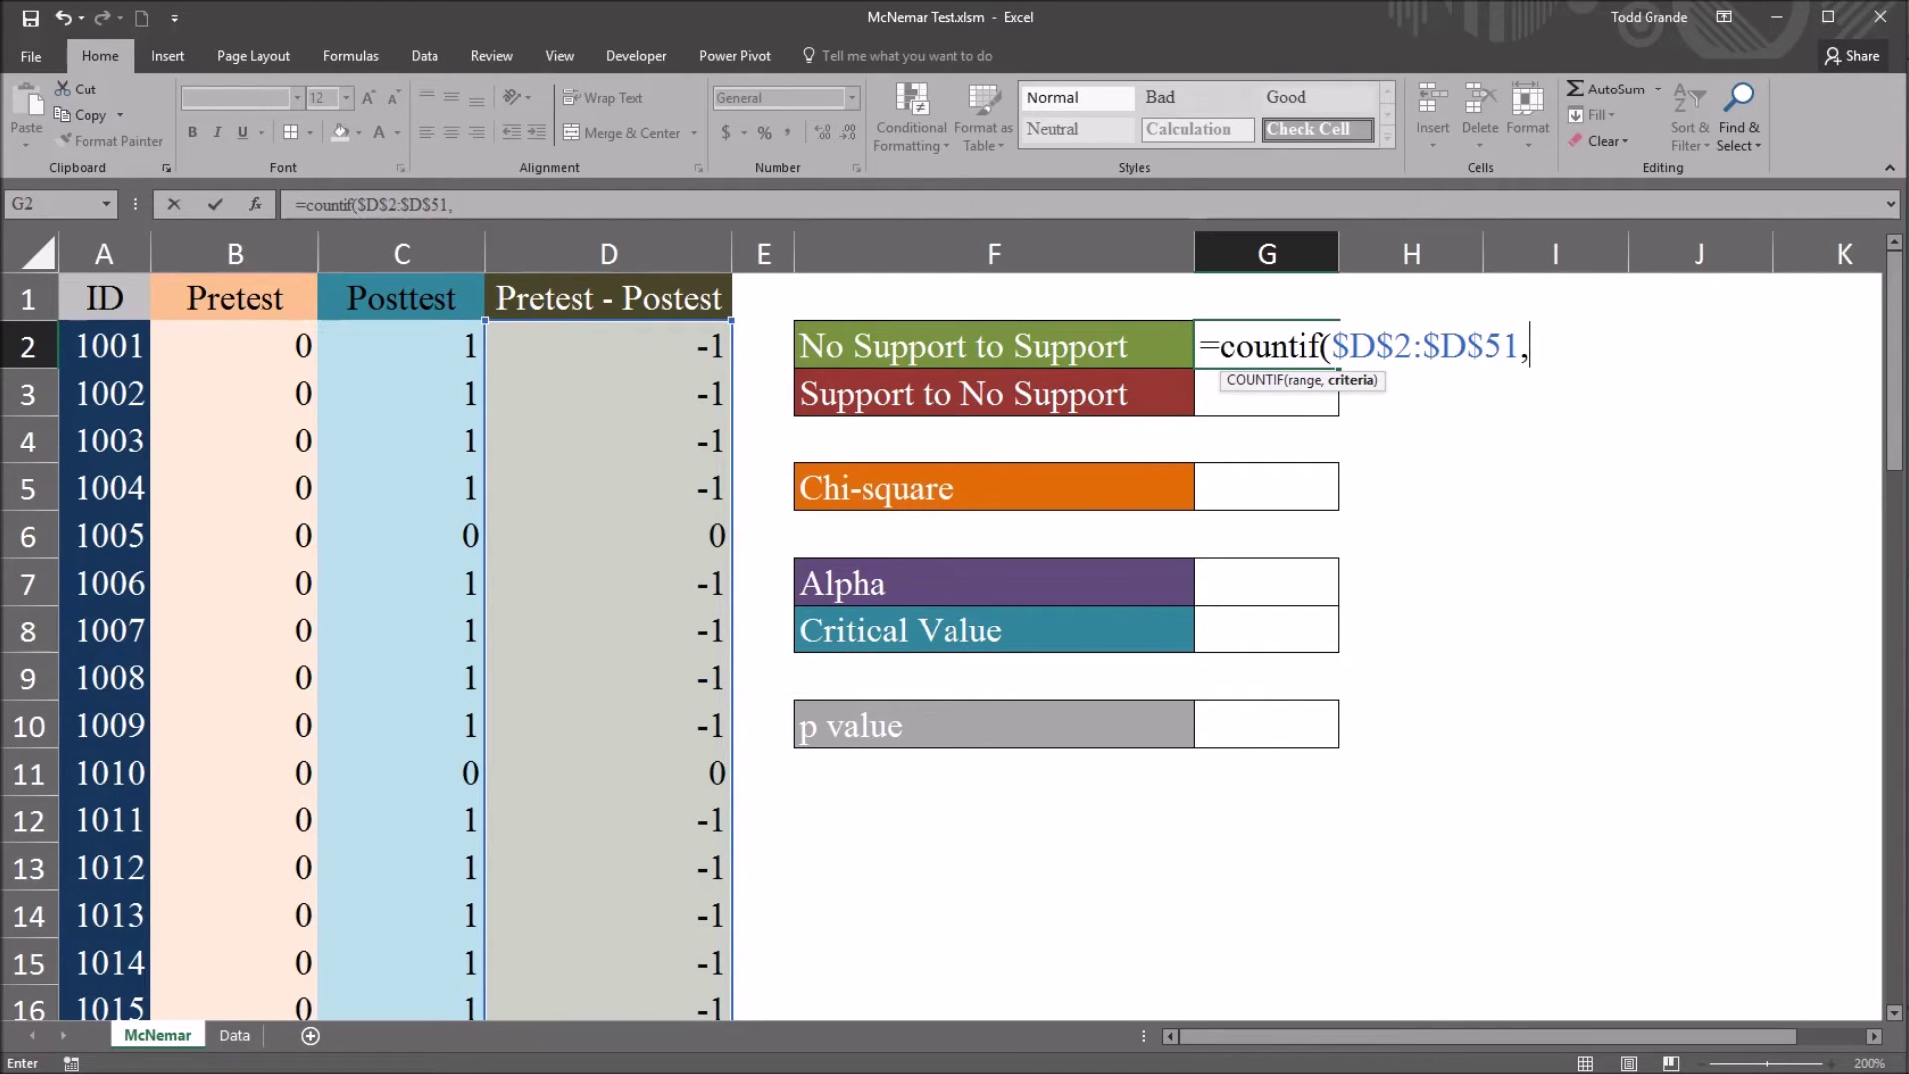
pyautogui.write('"=-1")')
pyautogui.press('Return')
pyautogui.press('Up')
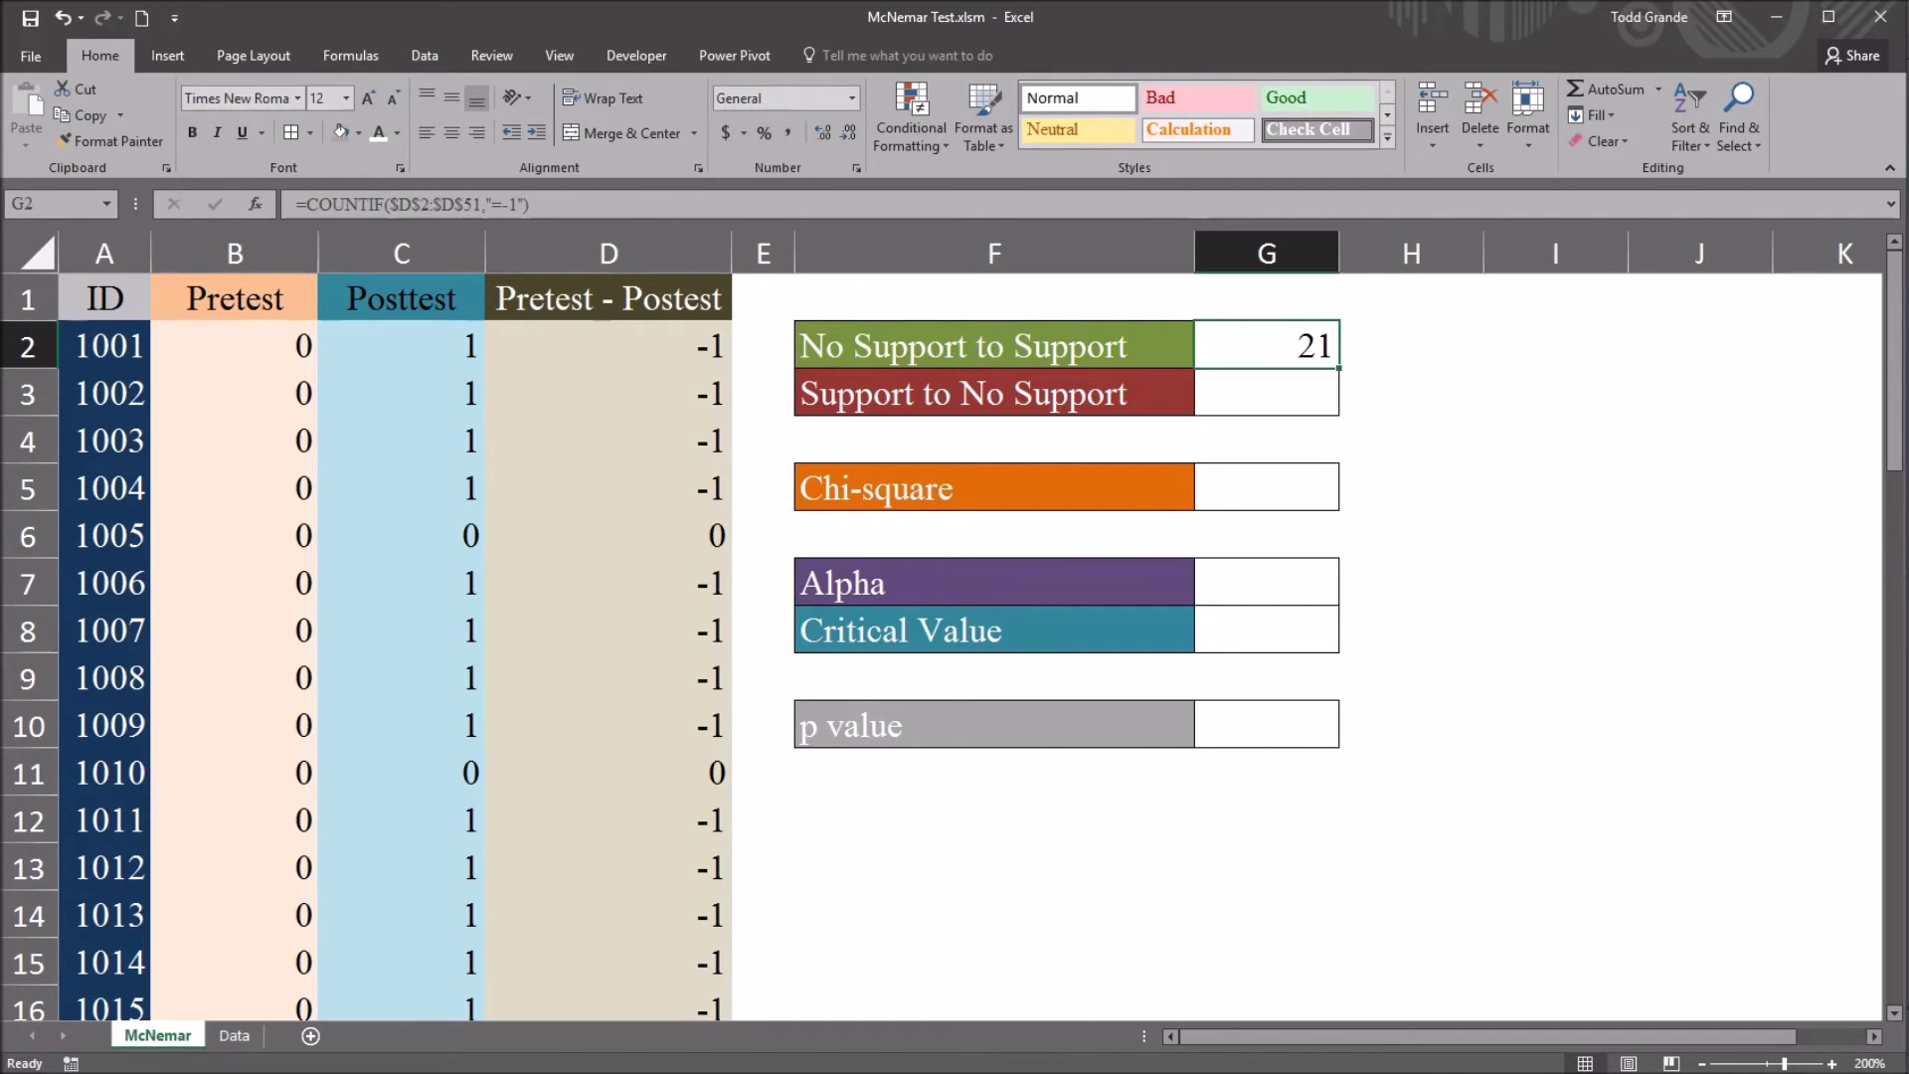
# Copy the COUNTIF formula from G2 down into G3, the Support to No Support count cell
pyautogui.click(1265, 392)
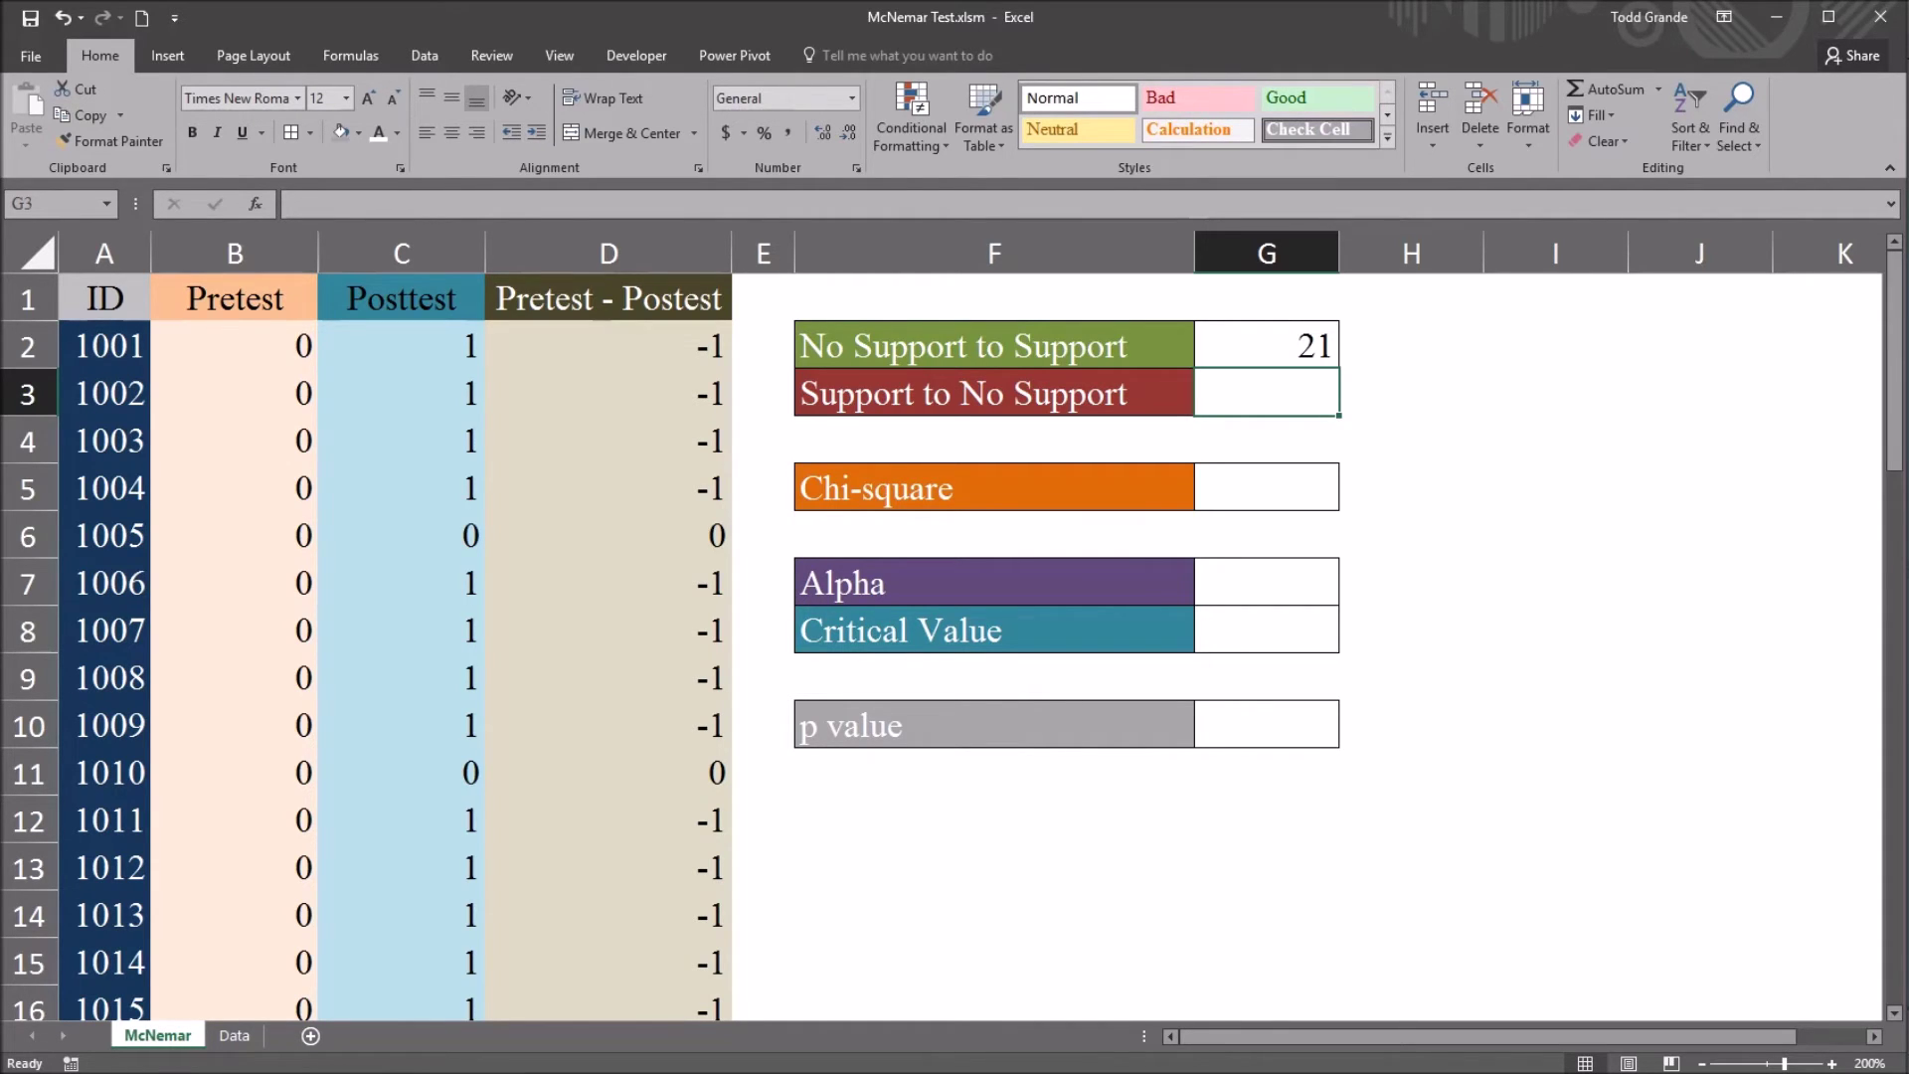
pyautogui.click(1266, 345)
pyautogui.moveTo(1338, 368); pyautogui.dragTo(1336, 411)
pyautogui.click(1266, 392)
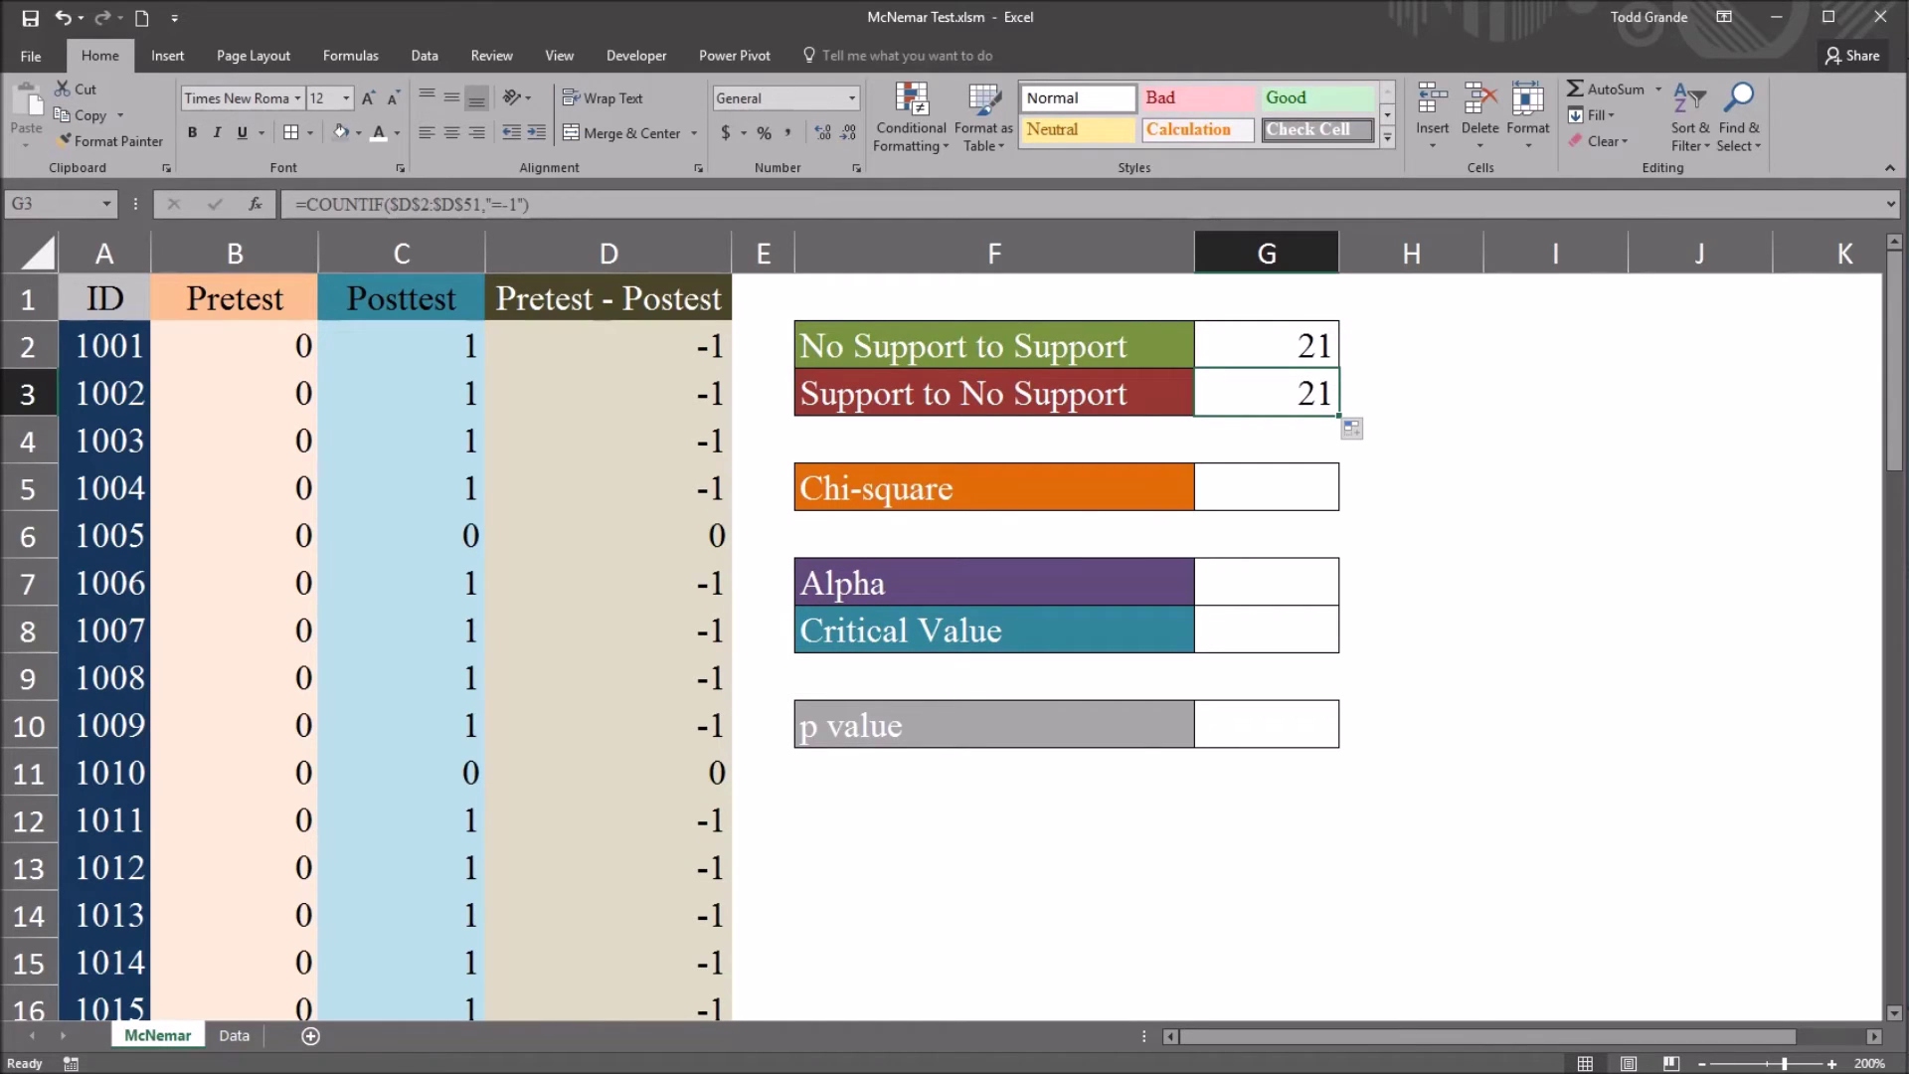
# Change the criterion of the COUNTIF formula in G3 to "=1" to count Support to No Support changes
pyautogui.click(511, 204)
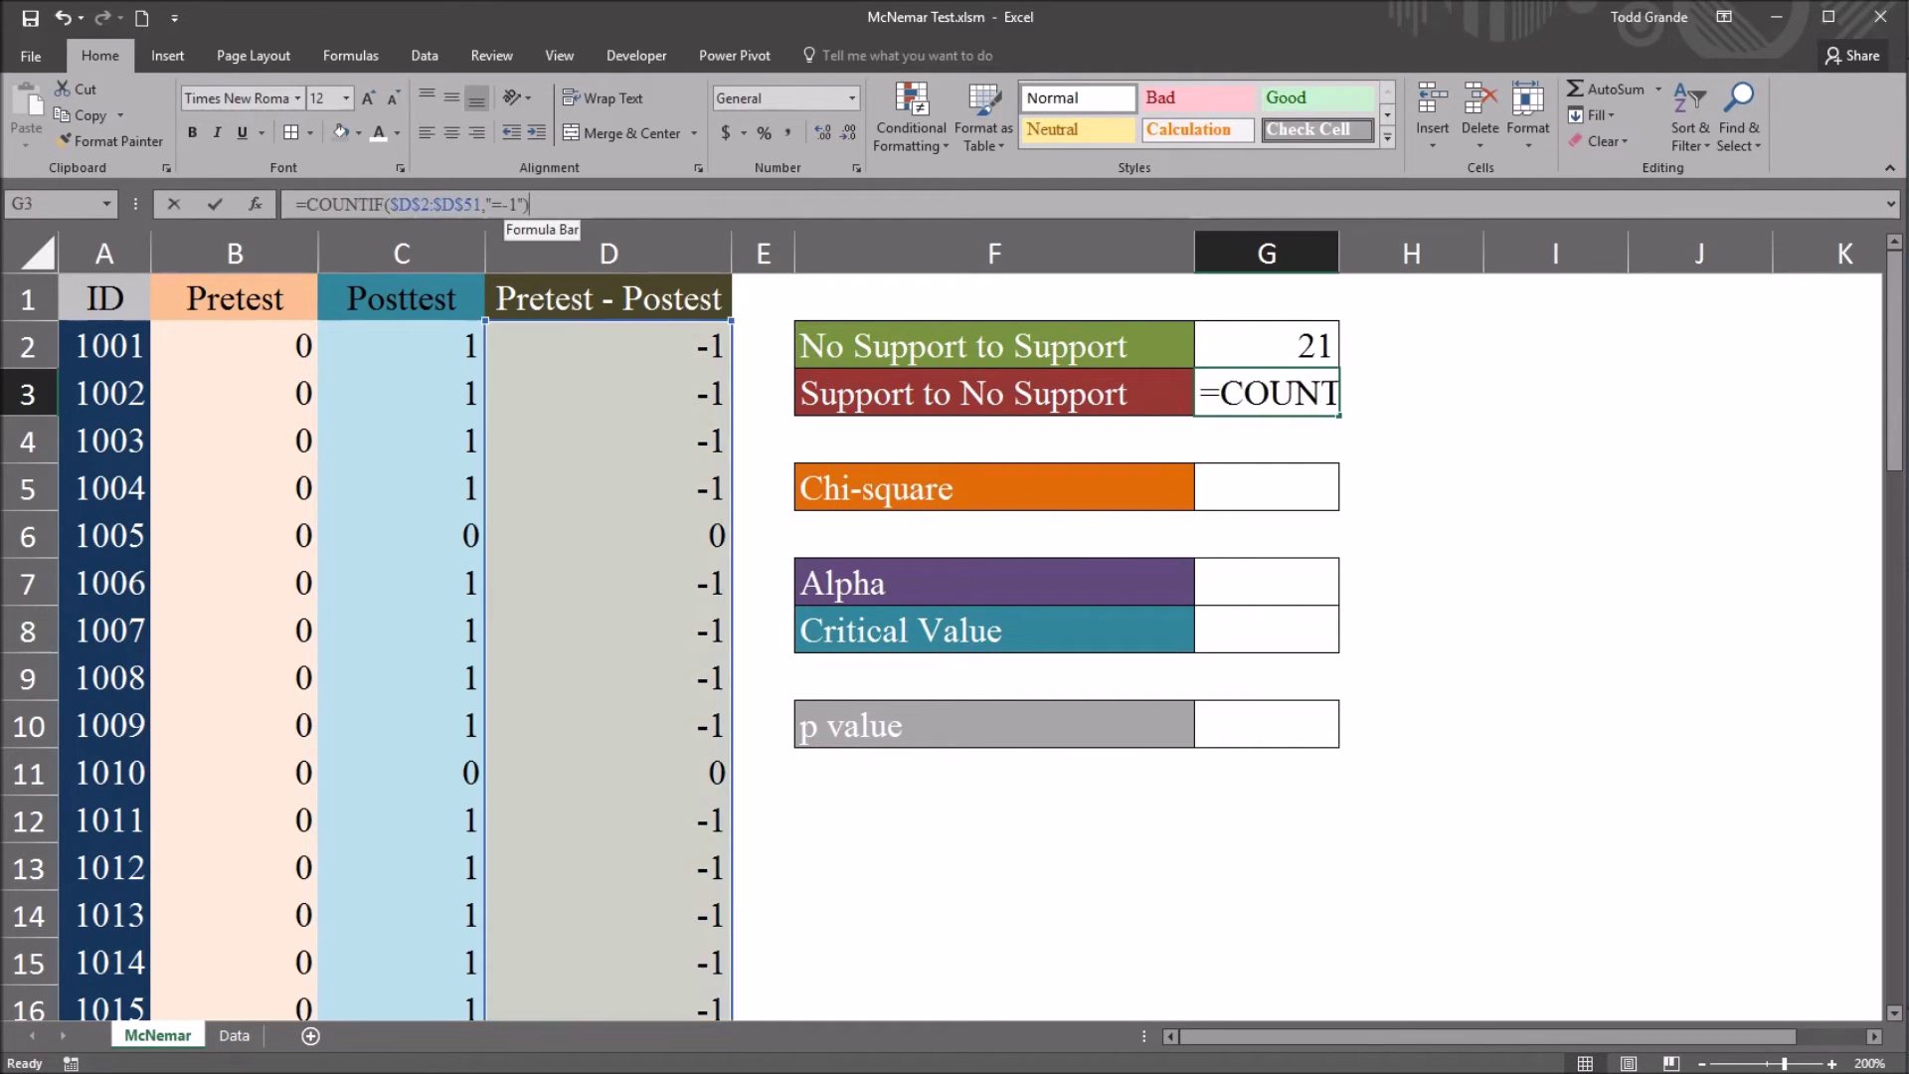
pyautogui.moveTo(510, 204); pyautogui.dragTo(502, 203)
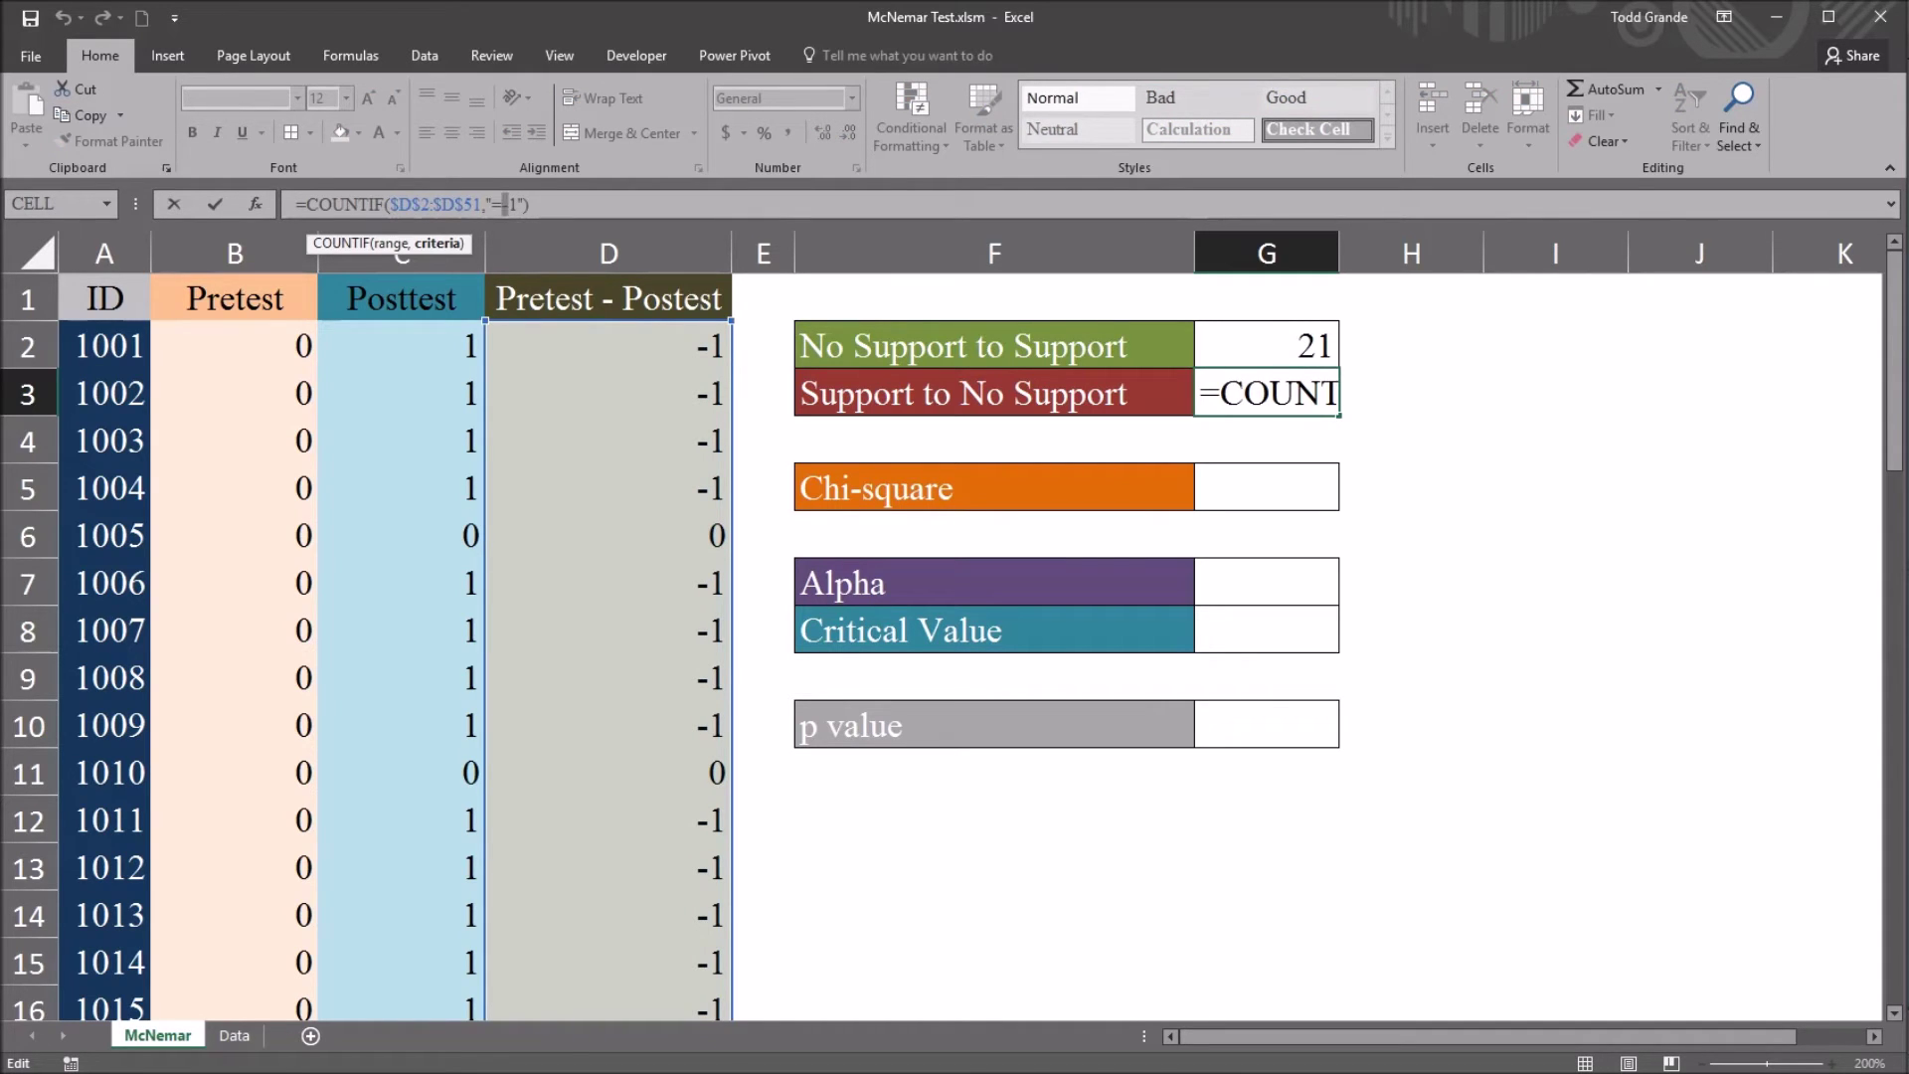
pyautogui.press('Delete')
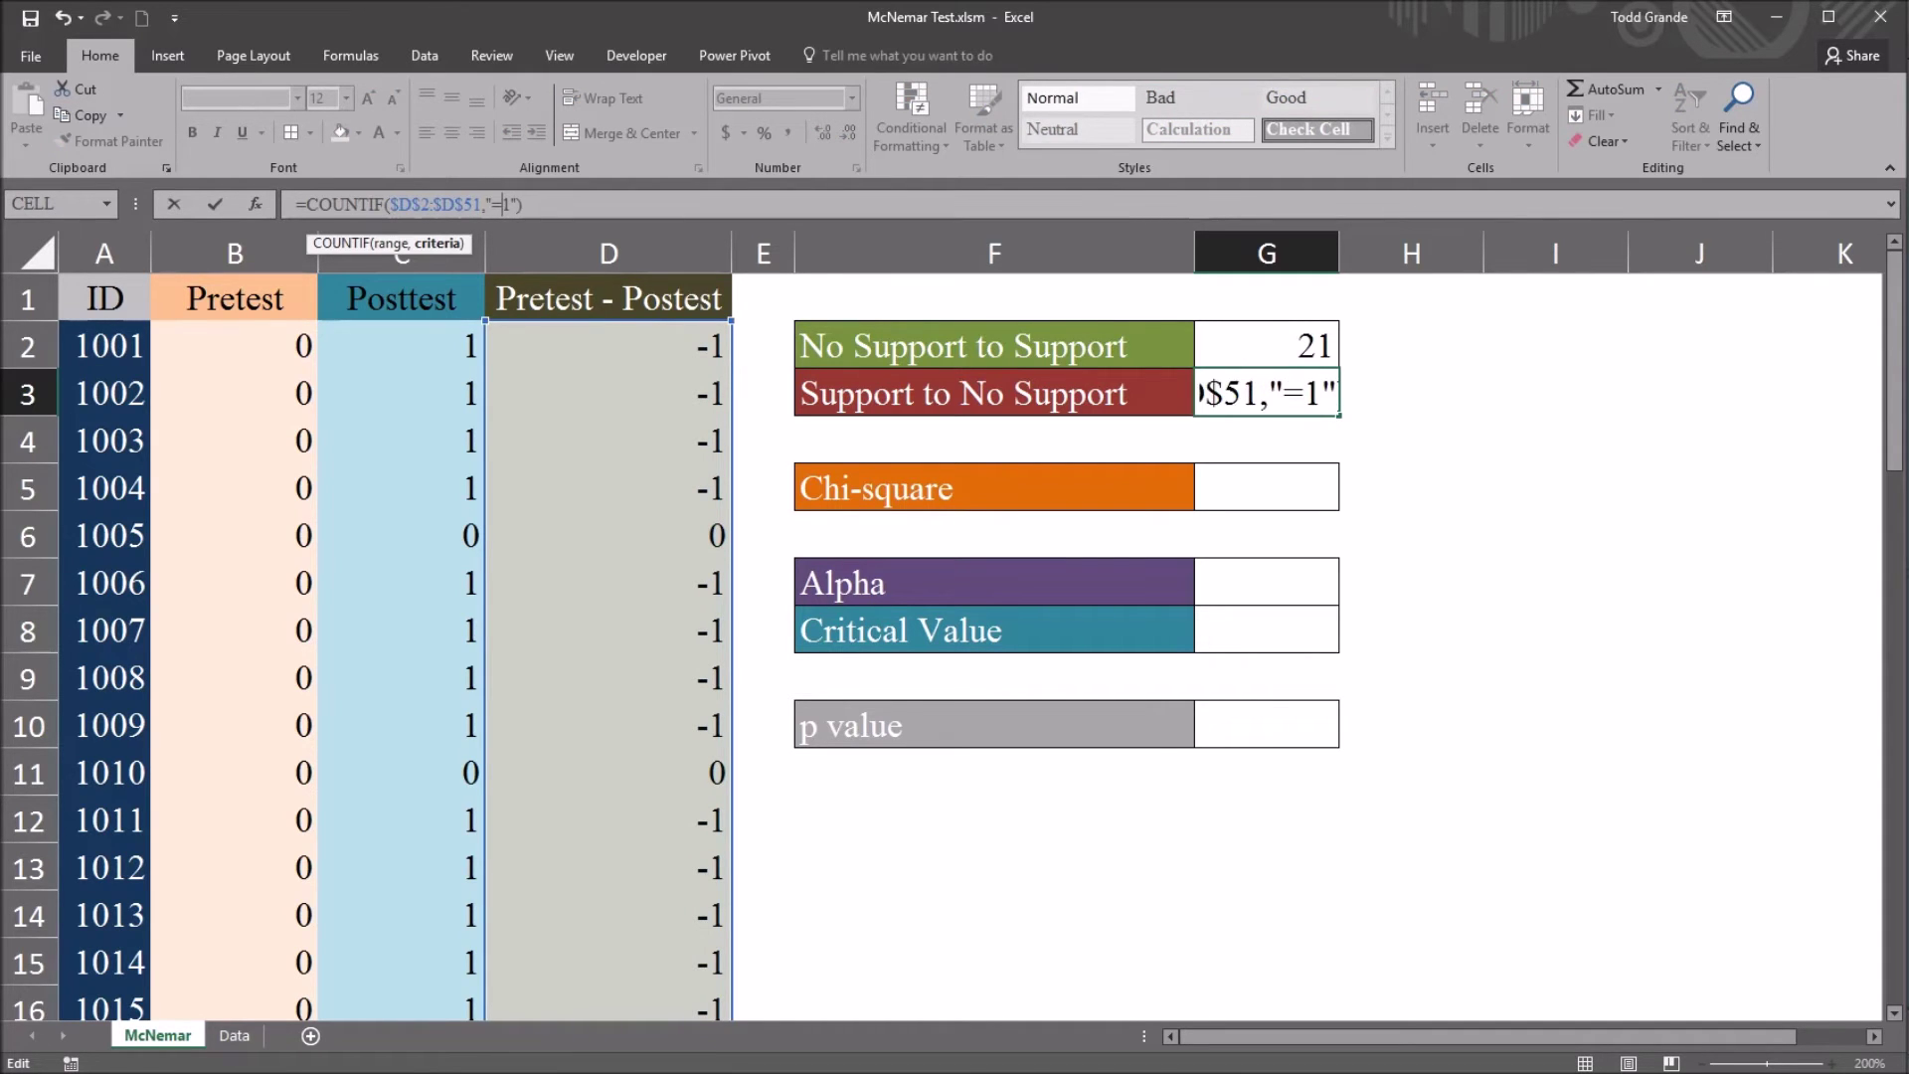
pyautogui.press('Return')
pyautogui.click(1266, 392)
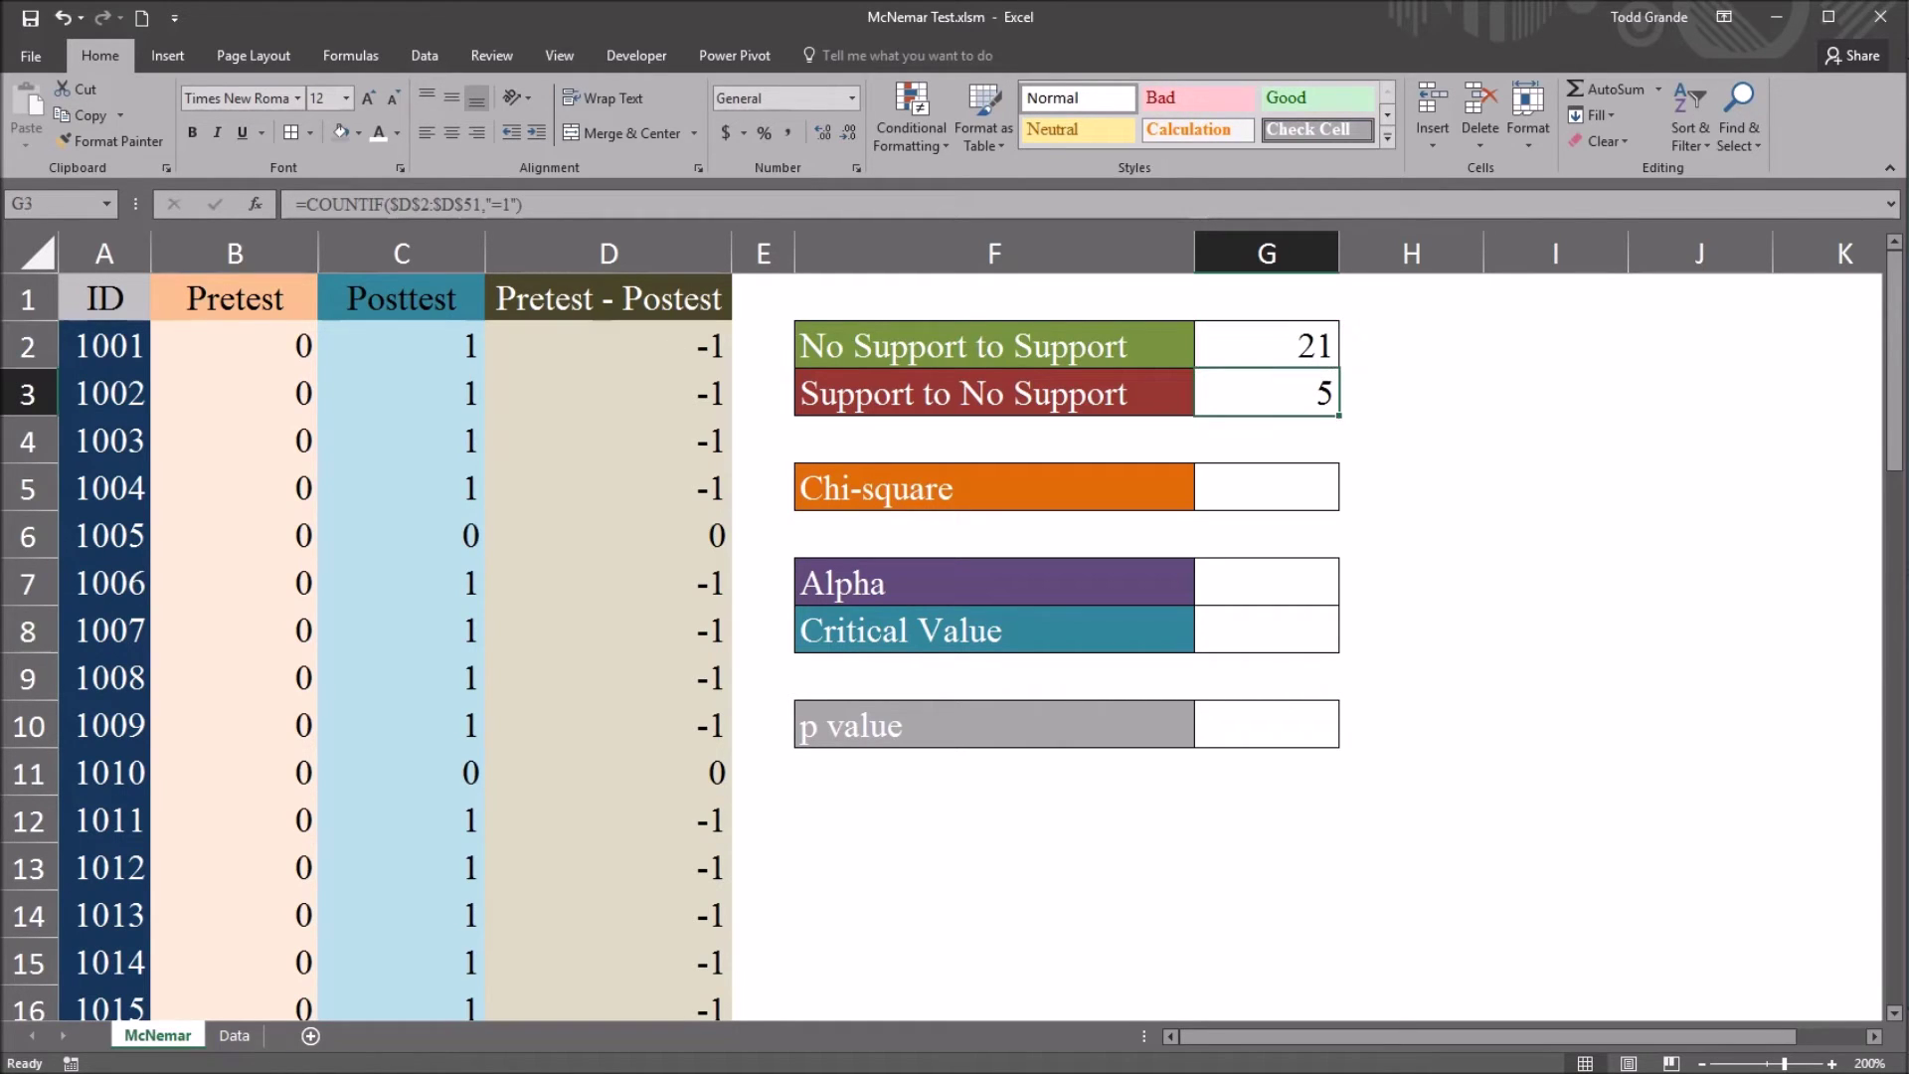
# Begin the Chi-square formula in G5 with the absolute difference of the two counts minus 1, =(abs(G2-G3)-1
pyautogui.click(1266, 487)
pyautogui.click(1265, 393)
pyautogui.click(1266, 487)
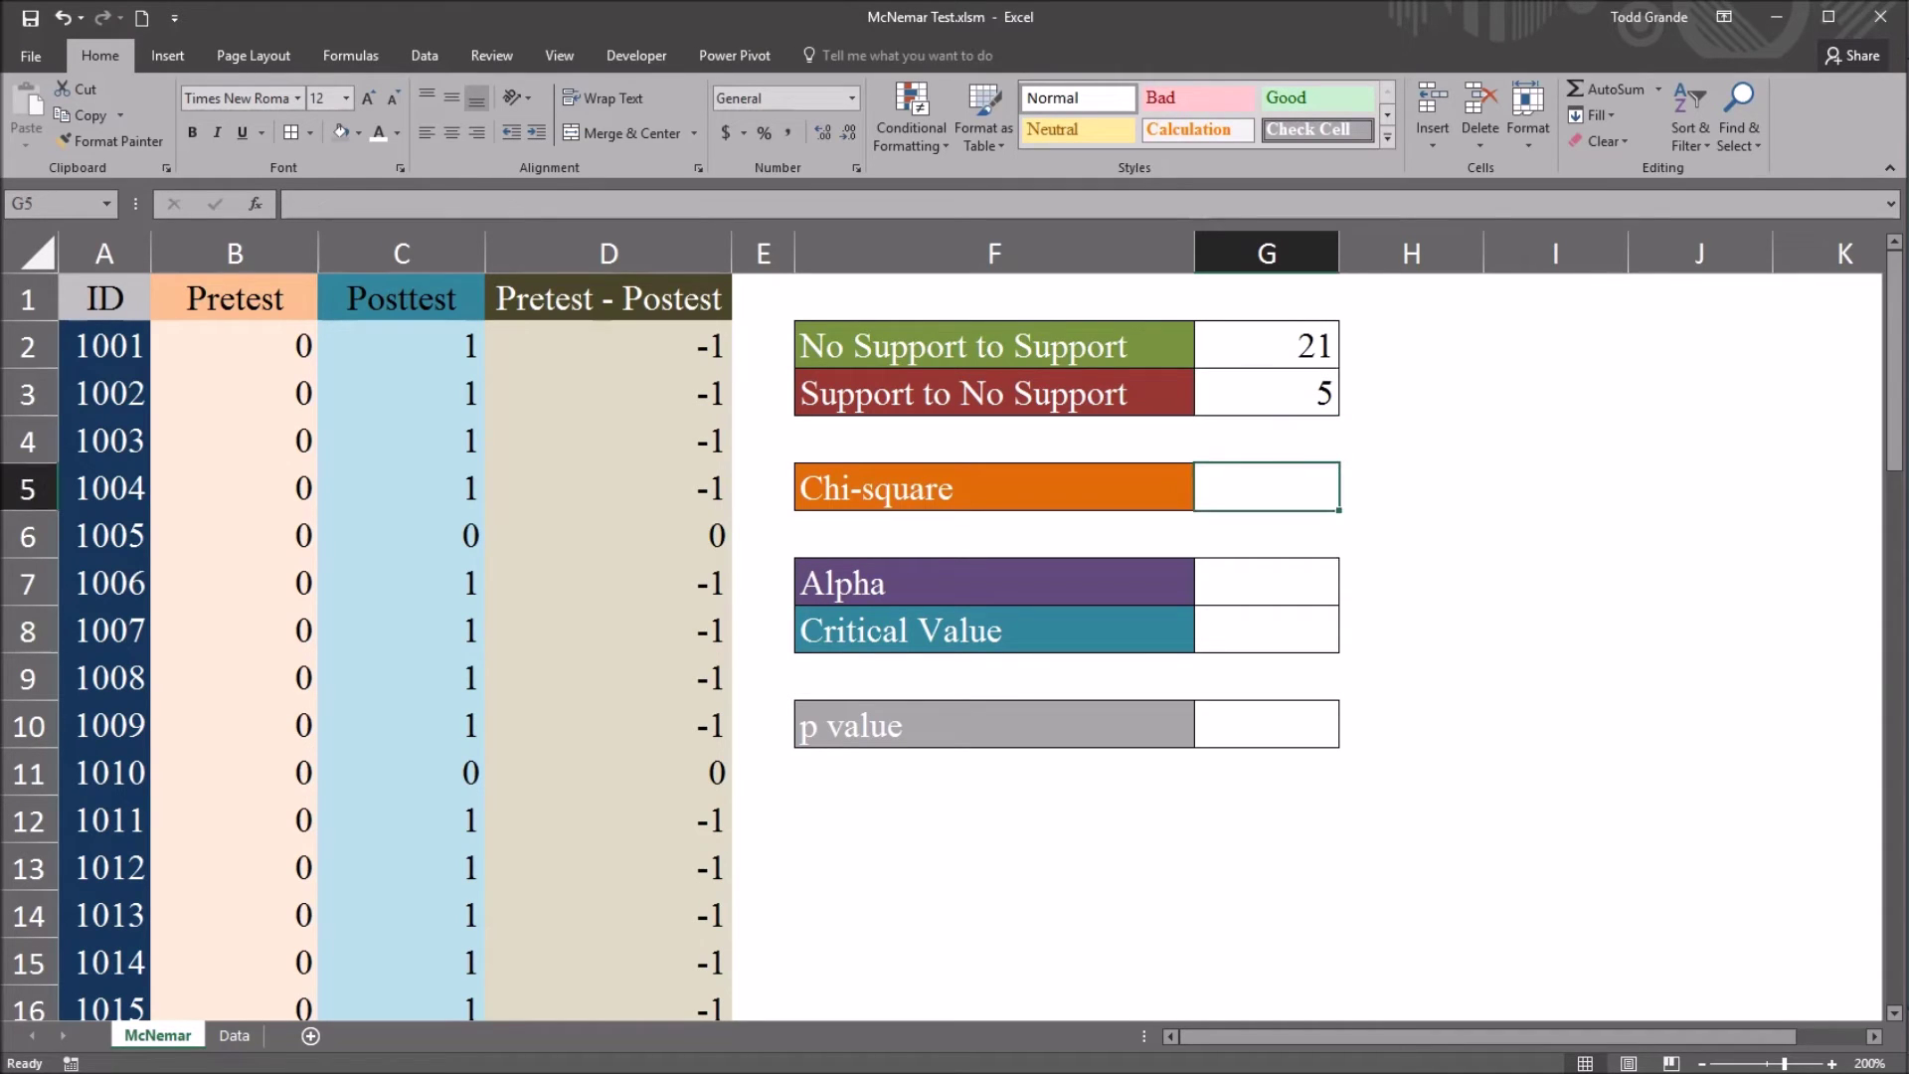
pyautogui.click(993, 487)
pyautogui.click(1266, 487)
pyautogui.write('=')
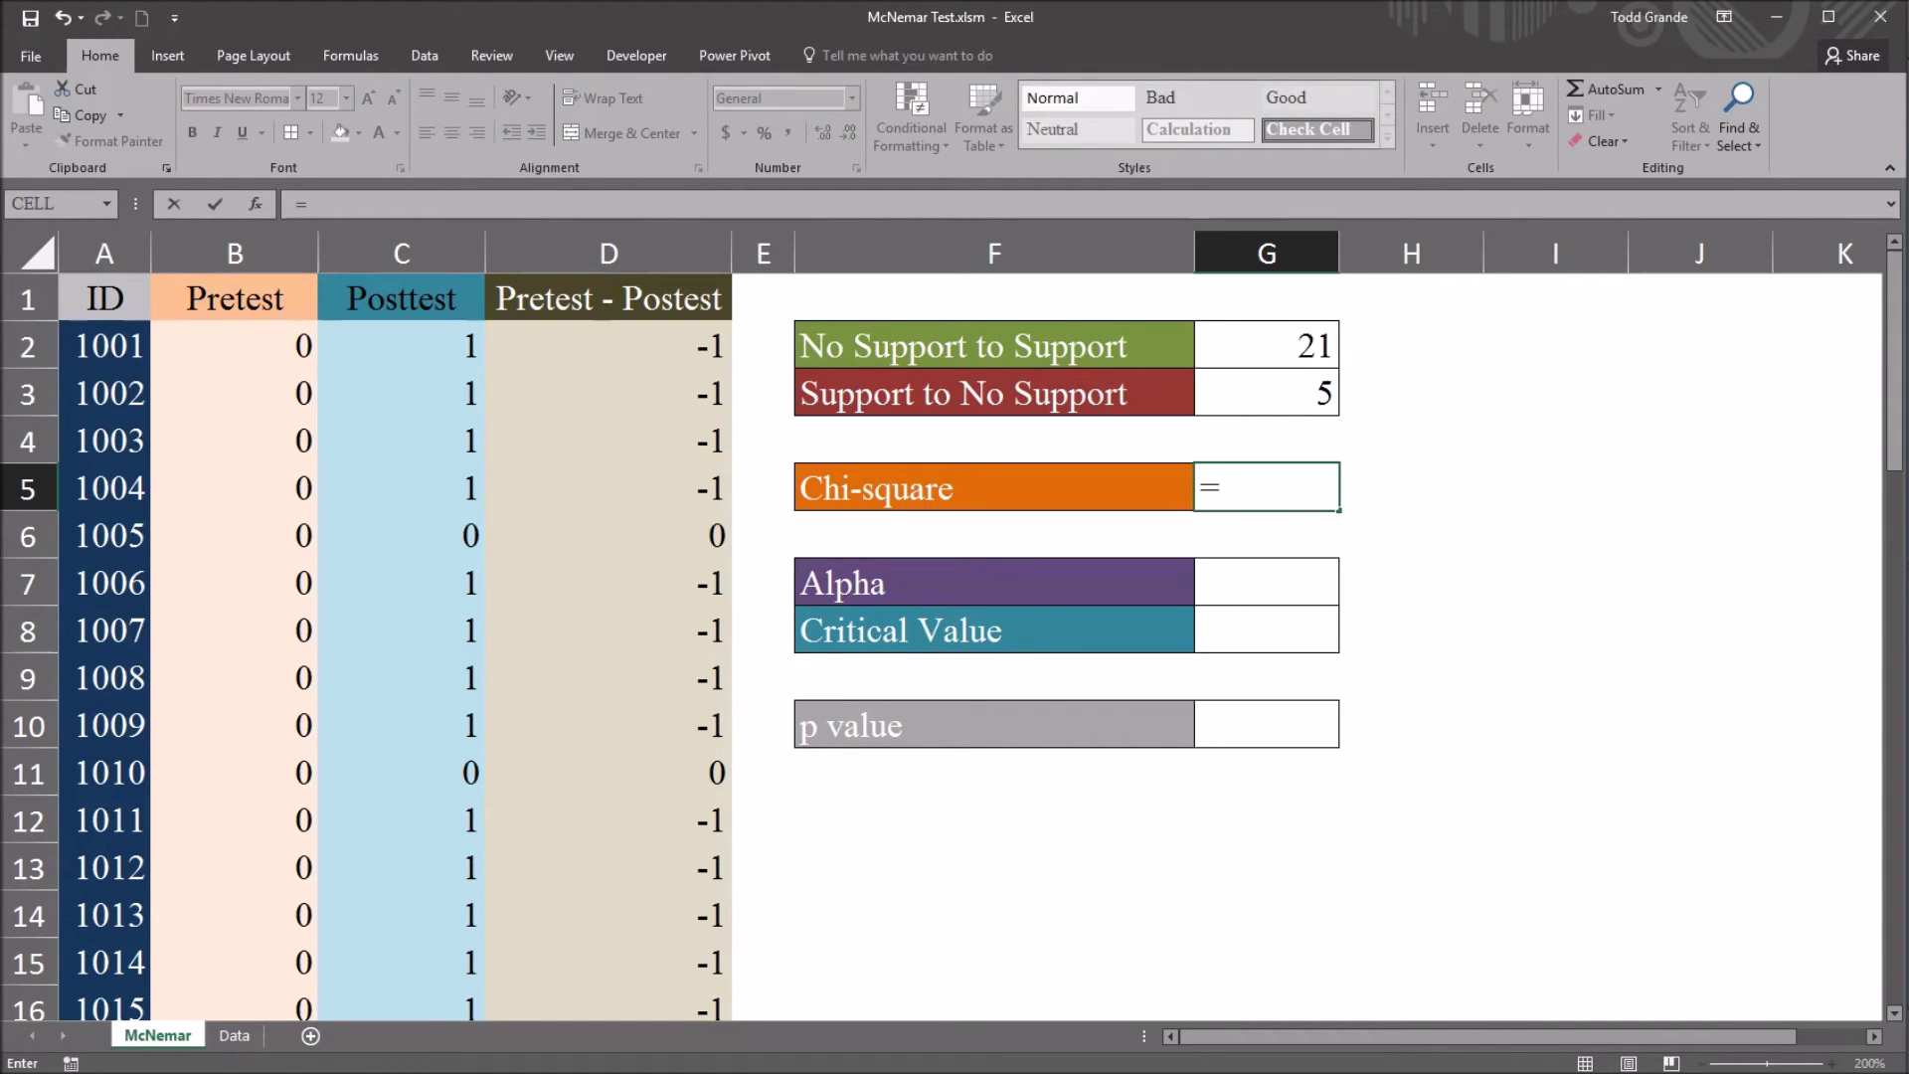
pyautogui.write('(ab')
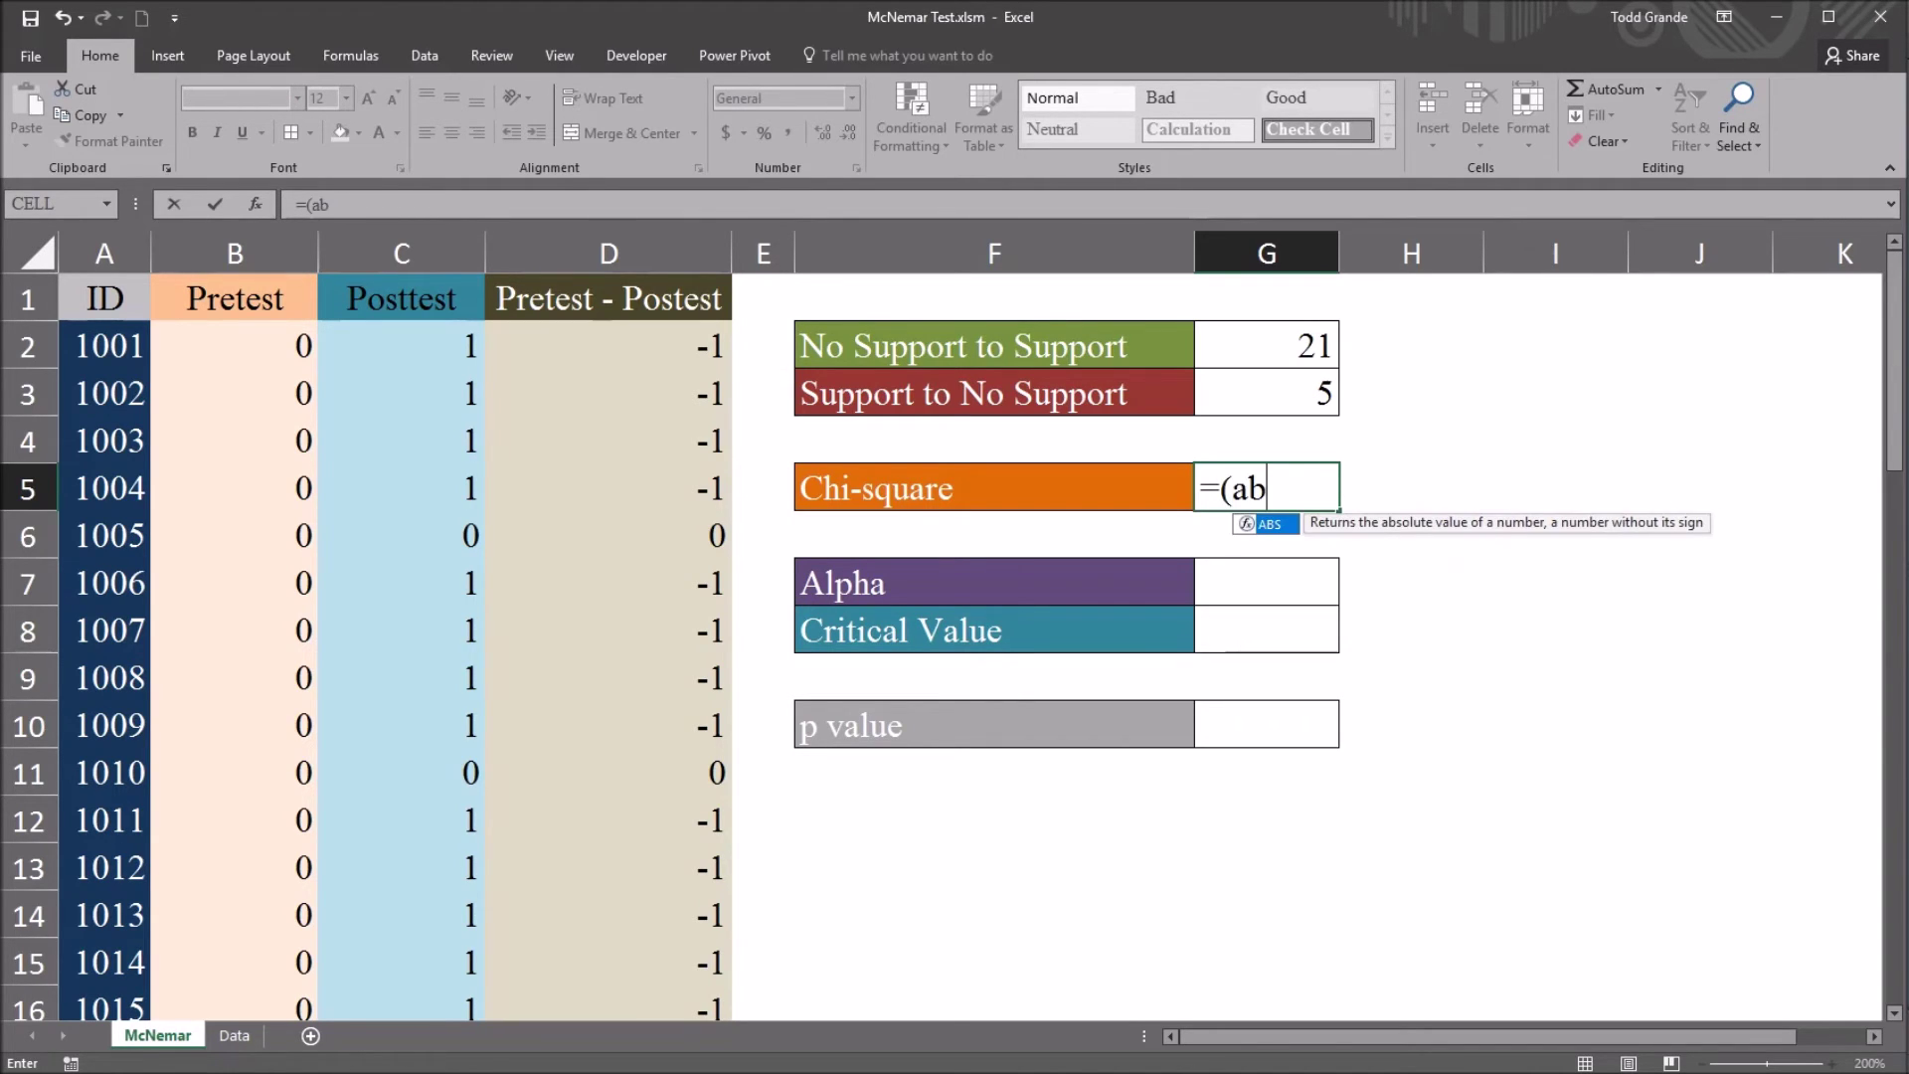
pyautogui.write('s(')
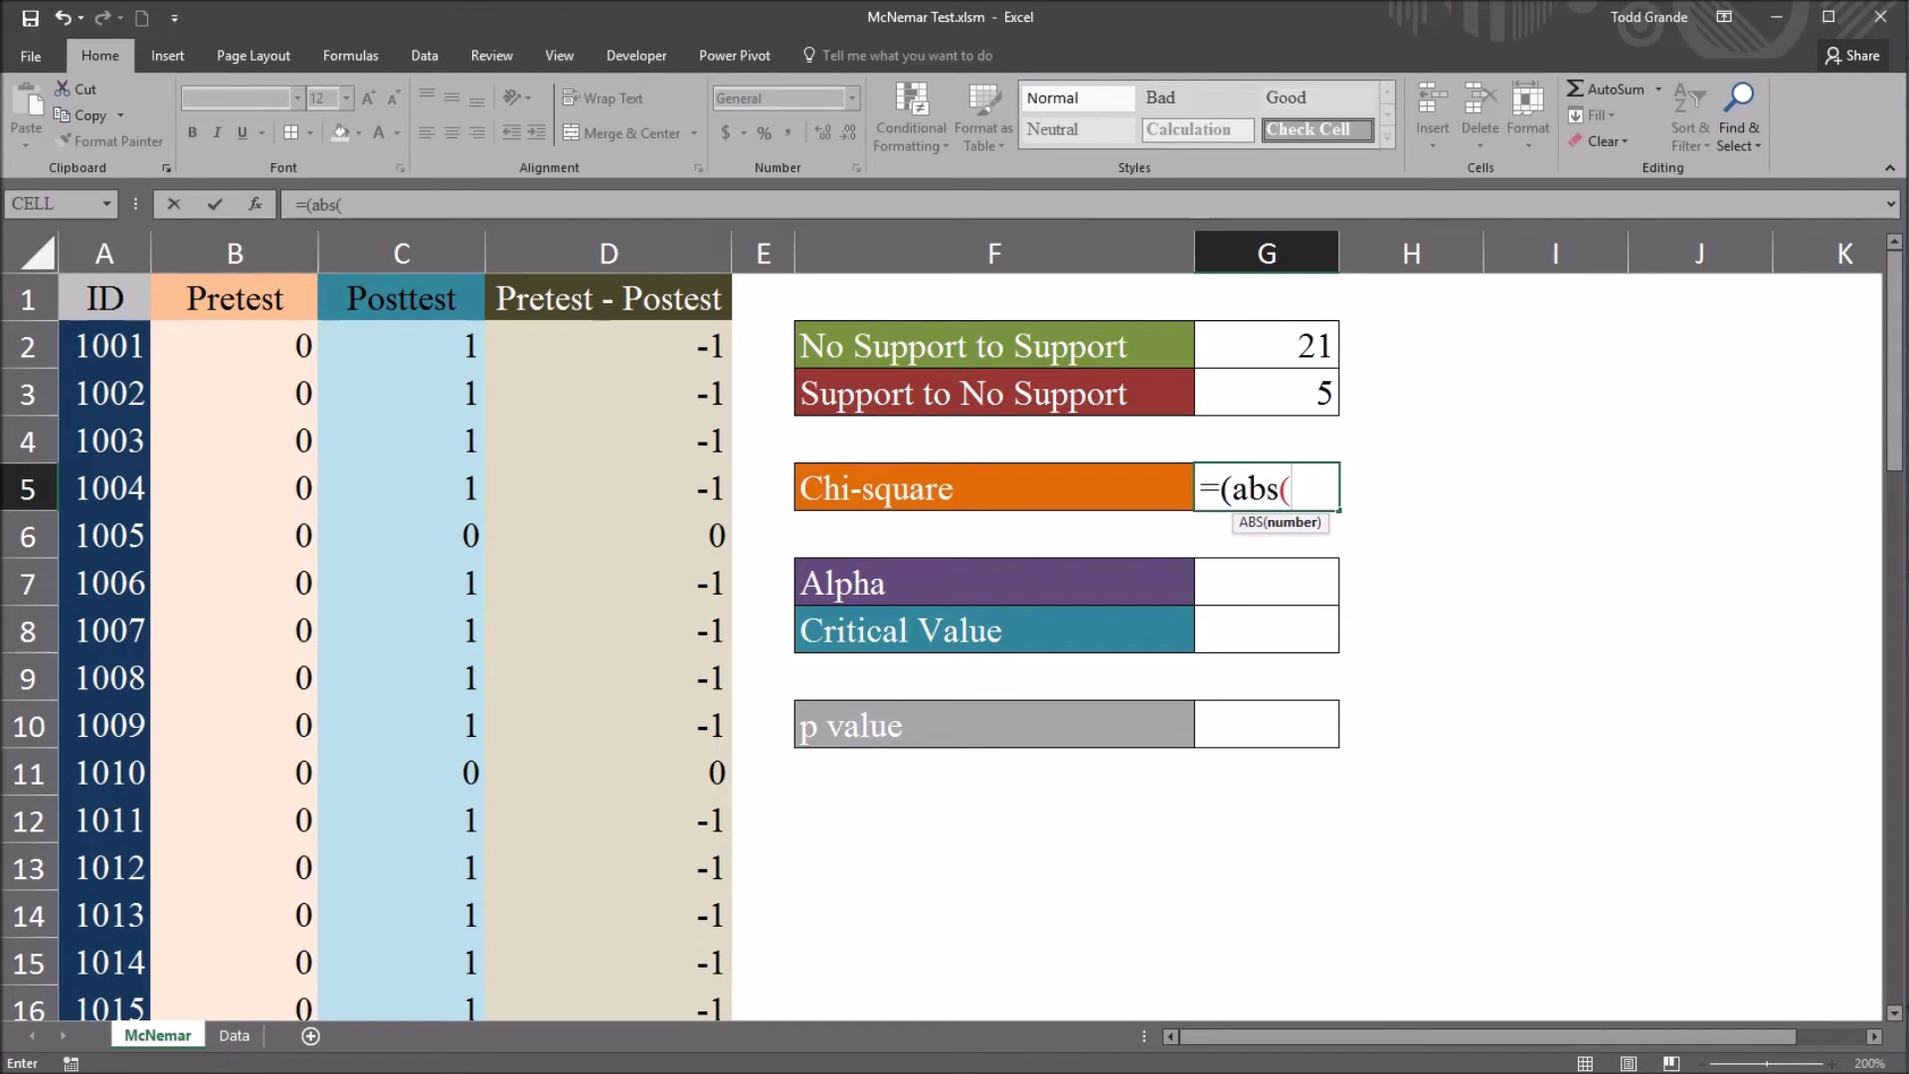
pyautogui.click(1265, 345)
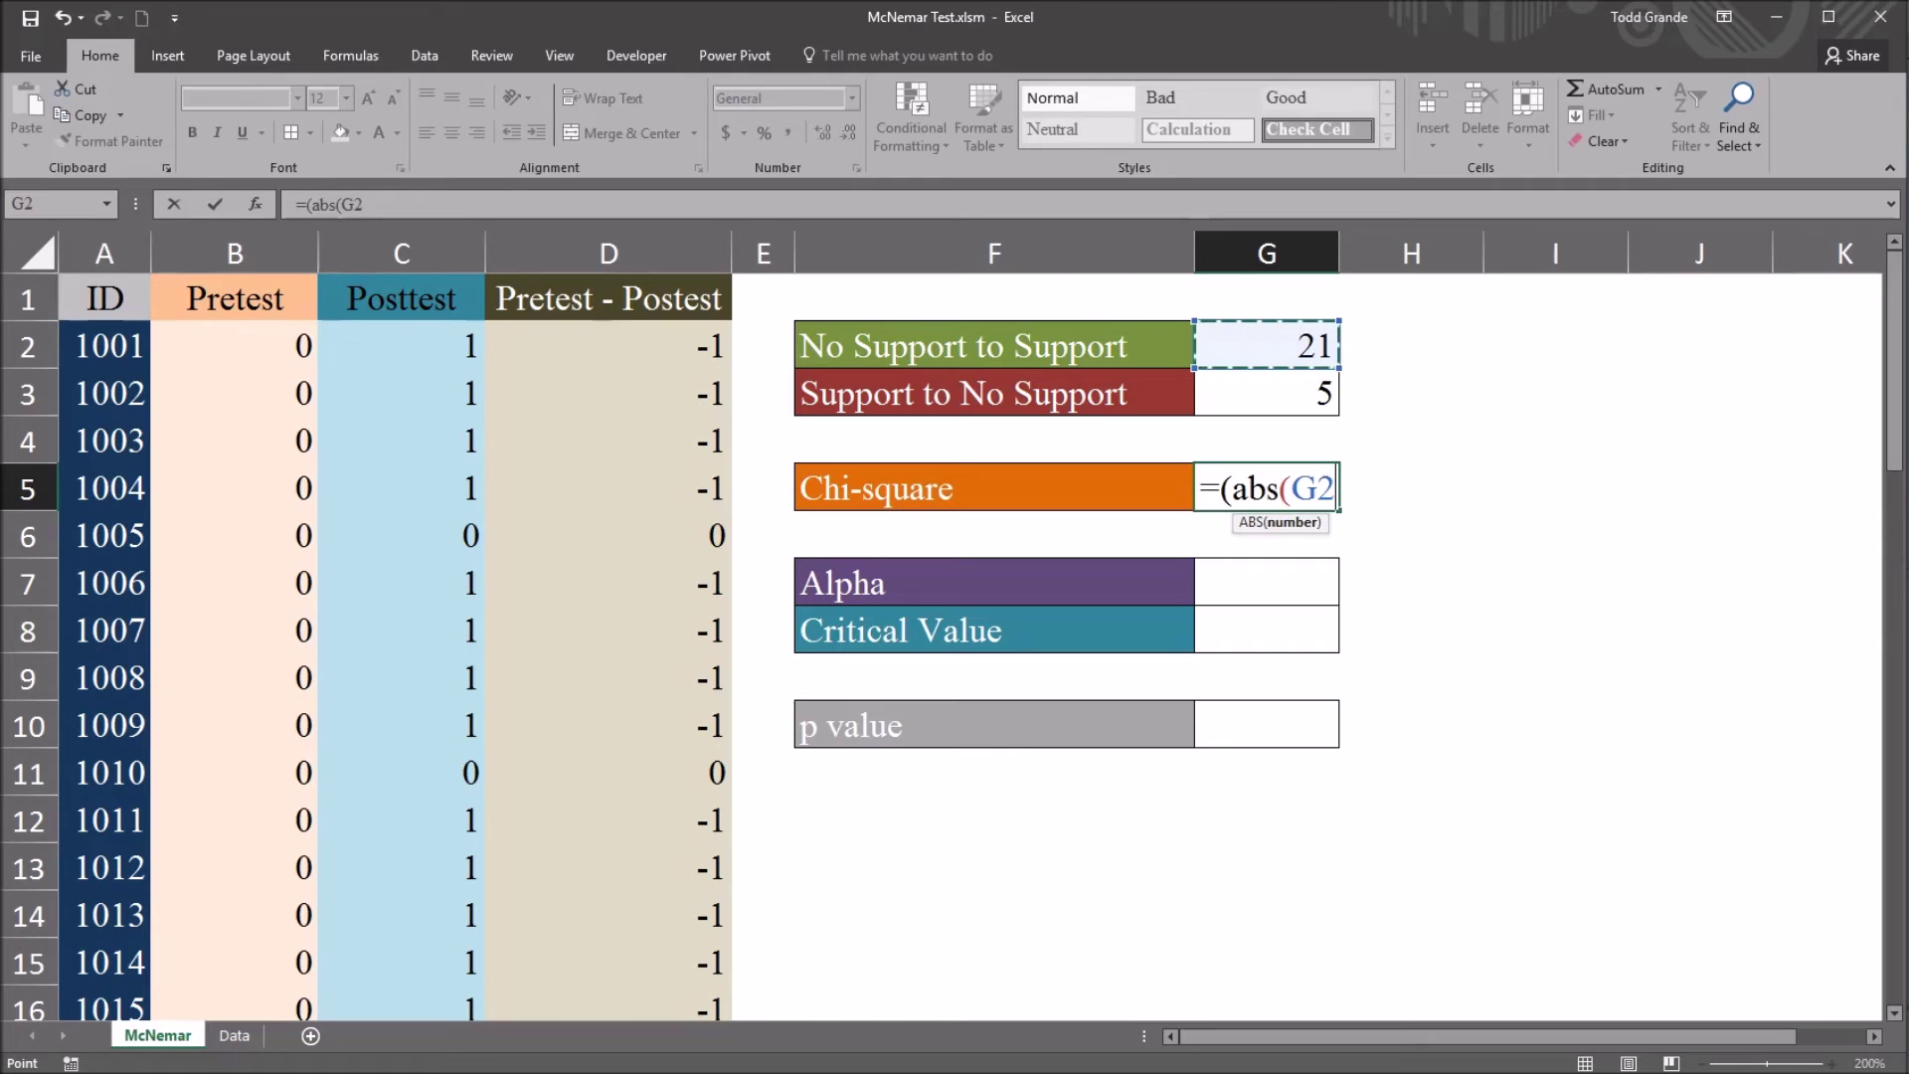
pyautogui.write('-')
pyautogui.click(1266, 393)
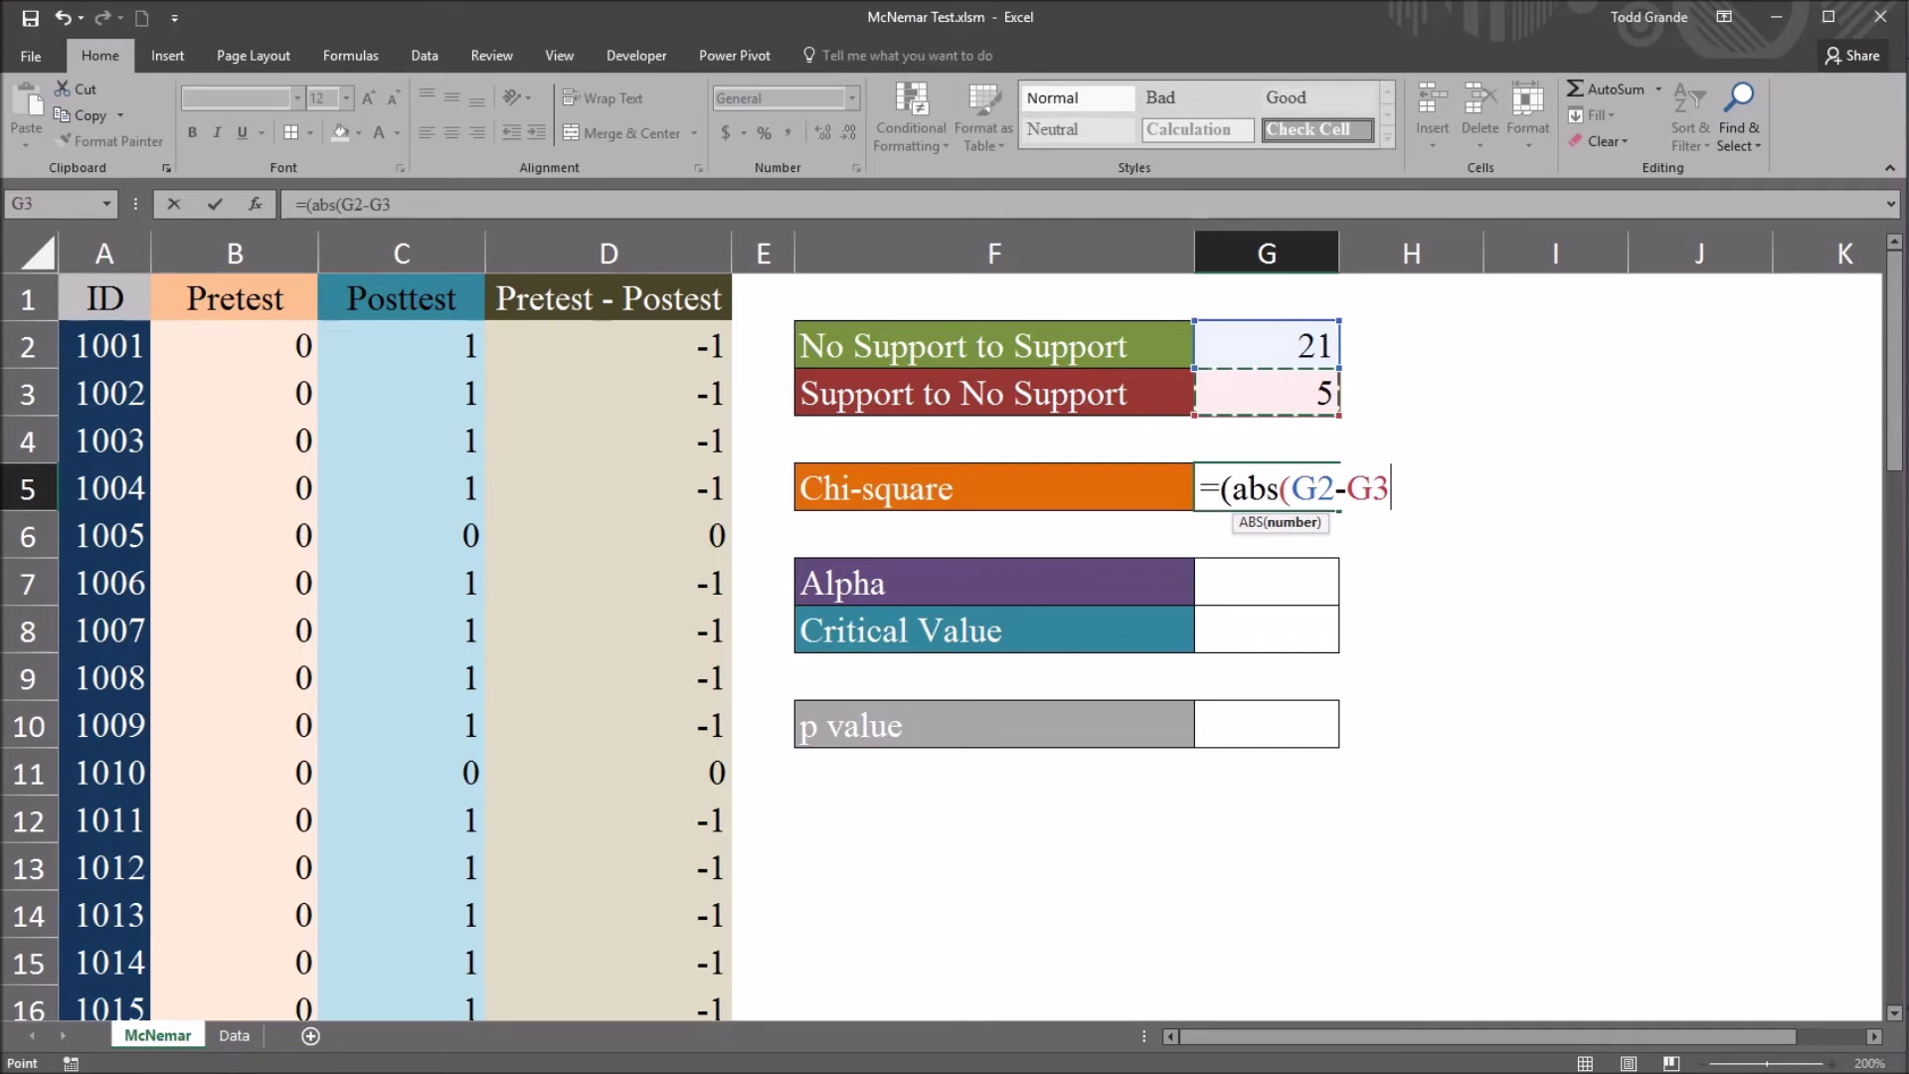
pyautogui.write(')')
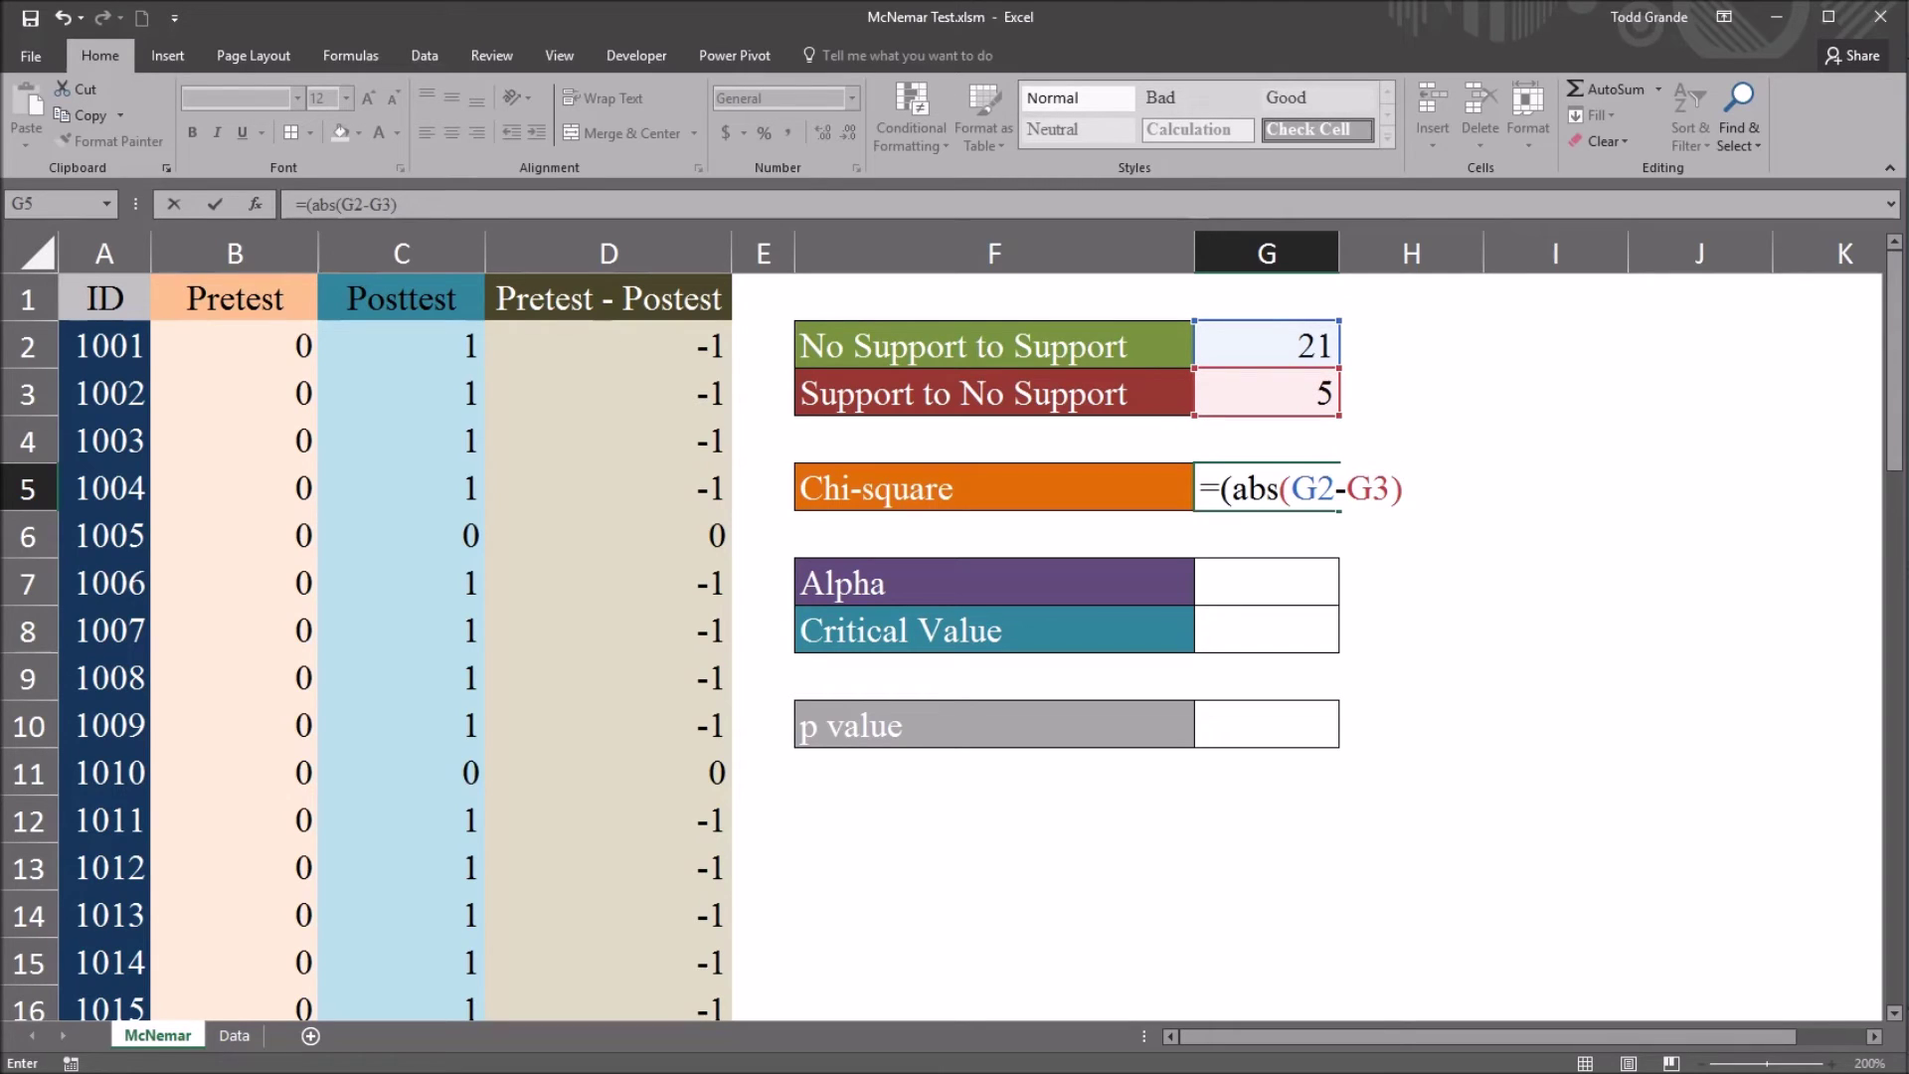
pyautogui.write('-1')
# Complete the Chi-square formula in G5 by squaring the numerator and dividing by the sum of both counts, )^2/(G2+G3)
pyautogui.write(')^2/(')
pyautogui.click(1265, 345)
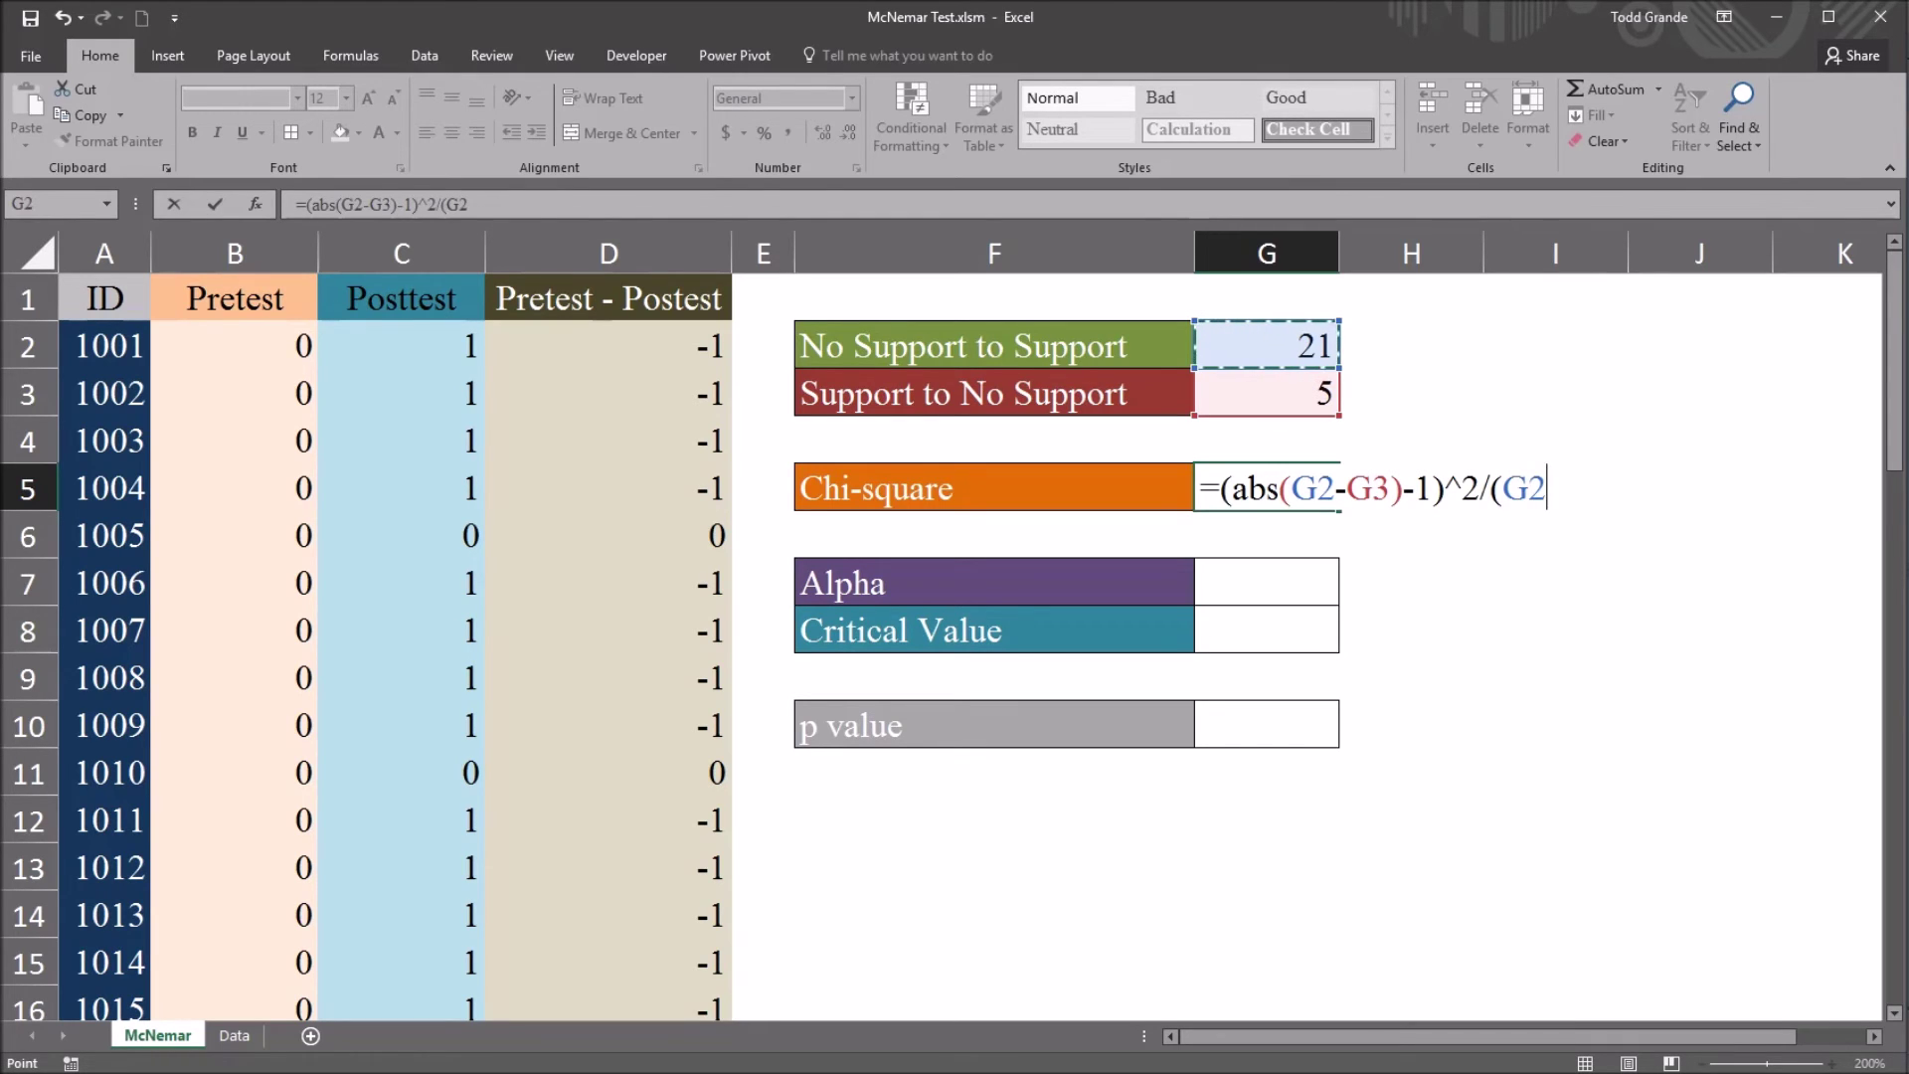
pyautogui.write('+')
pyautogui.click(1265, 393)
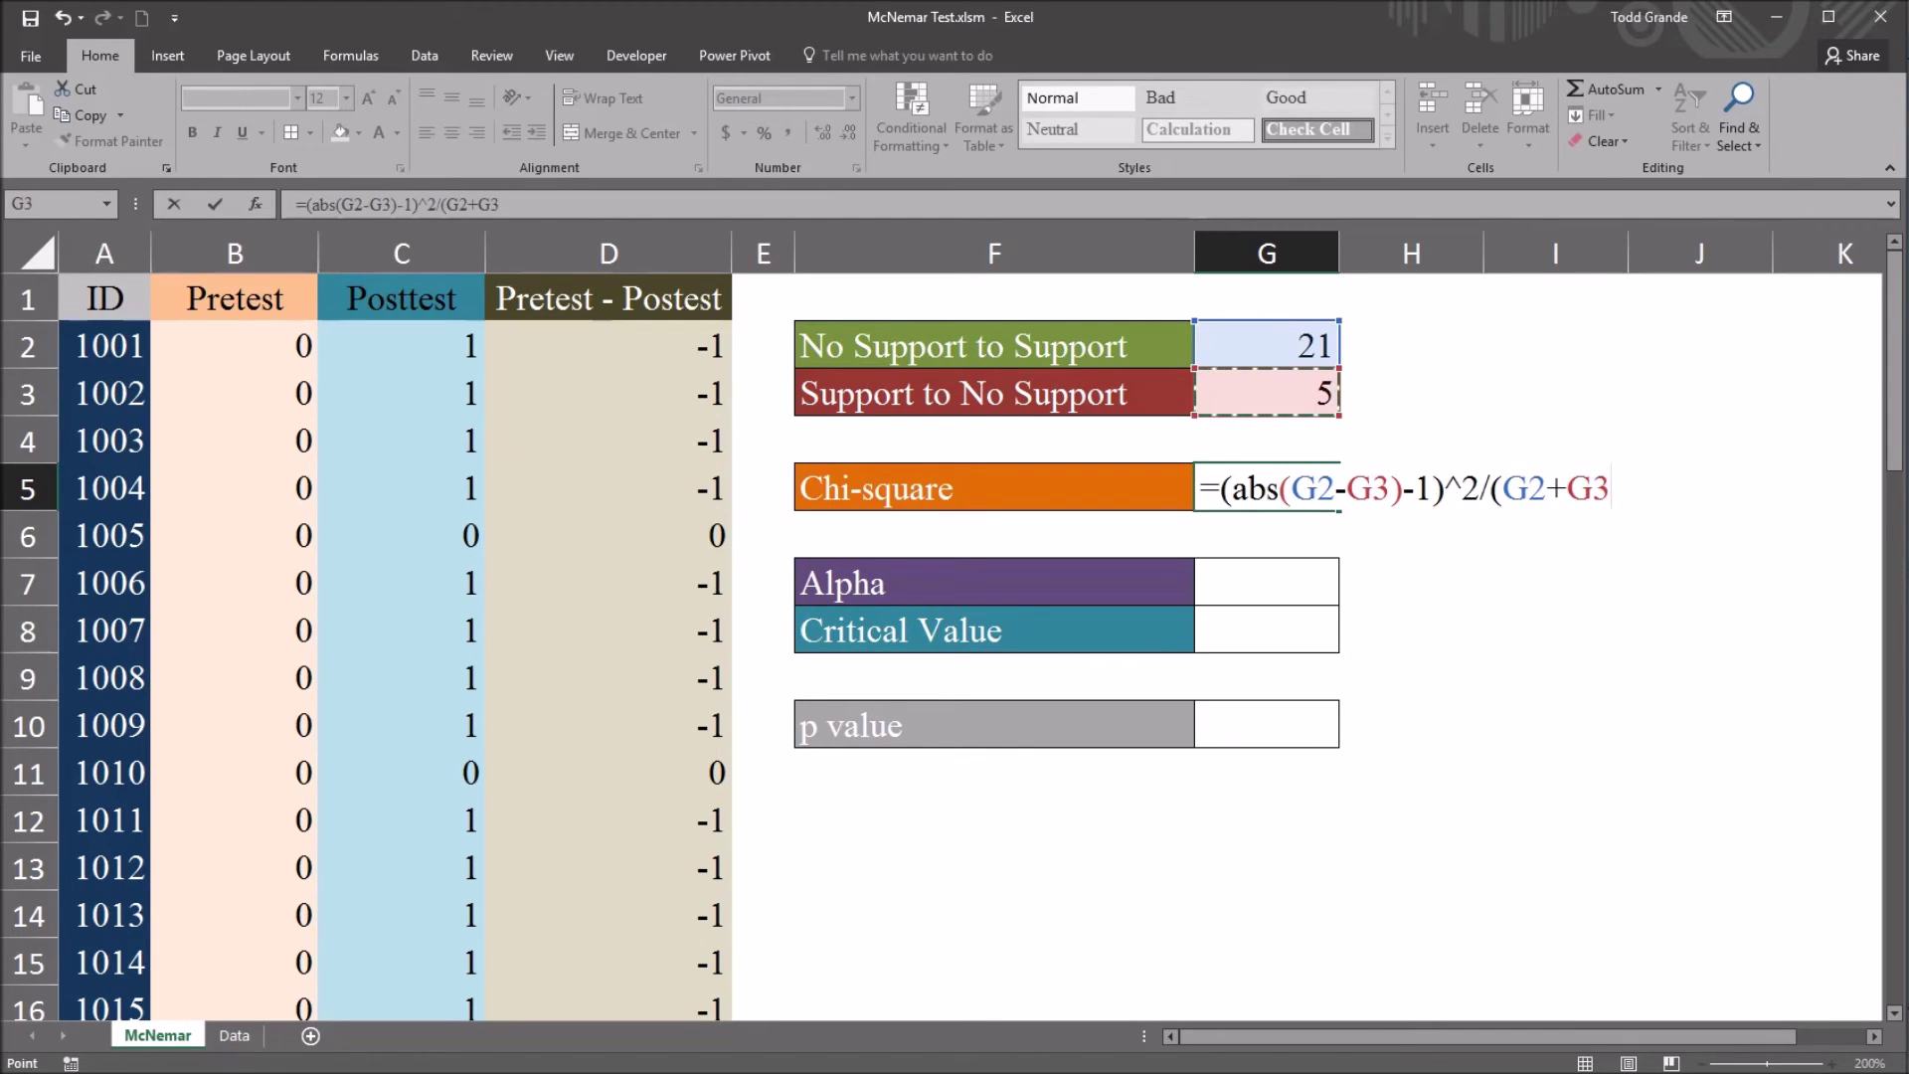
pyautogui.write(')')
pyautogui.press('Return')
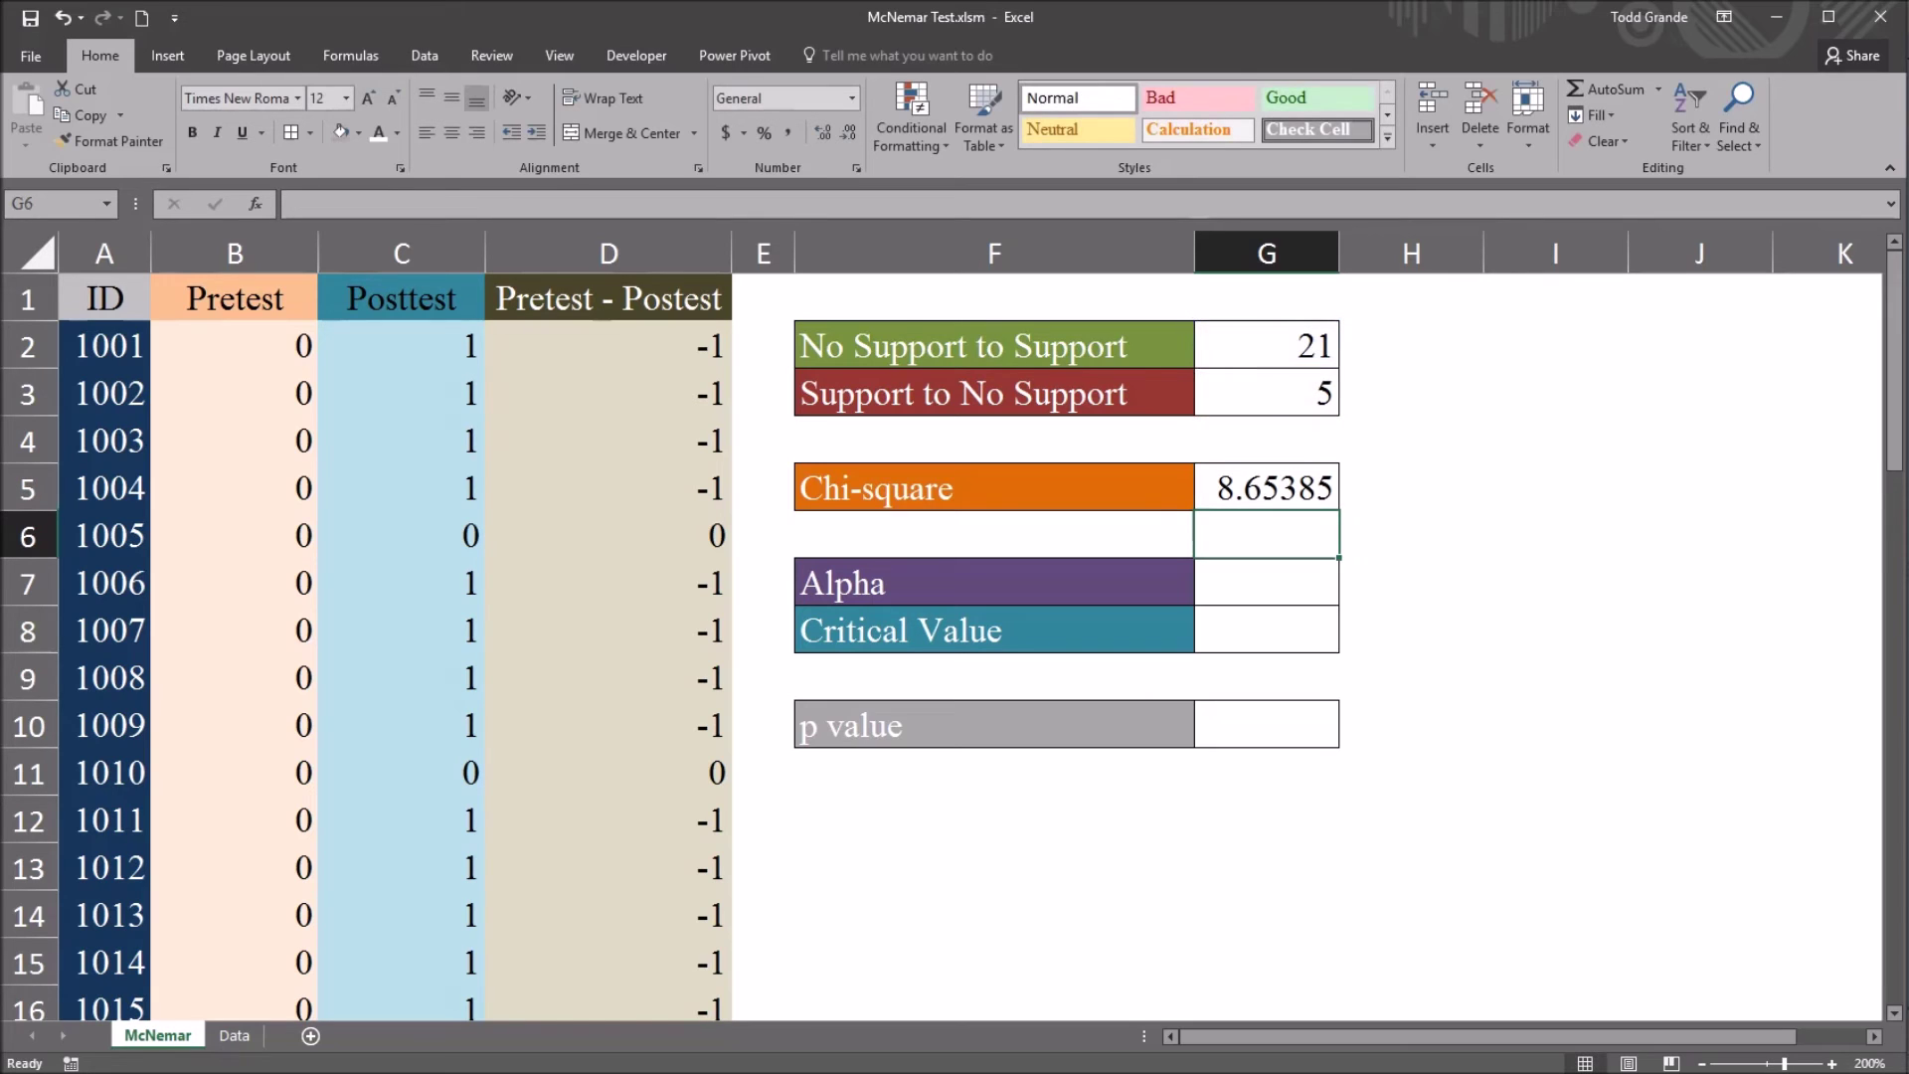
pyautogui.press('Up')
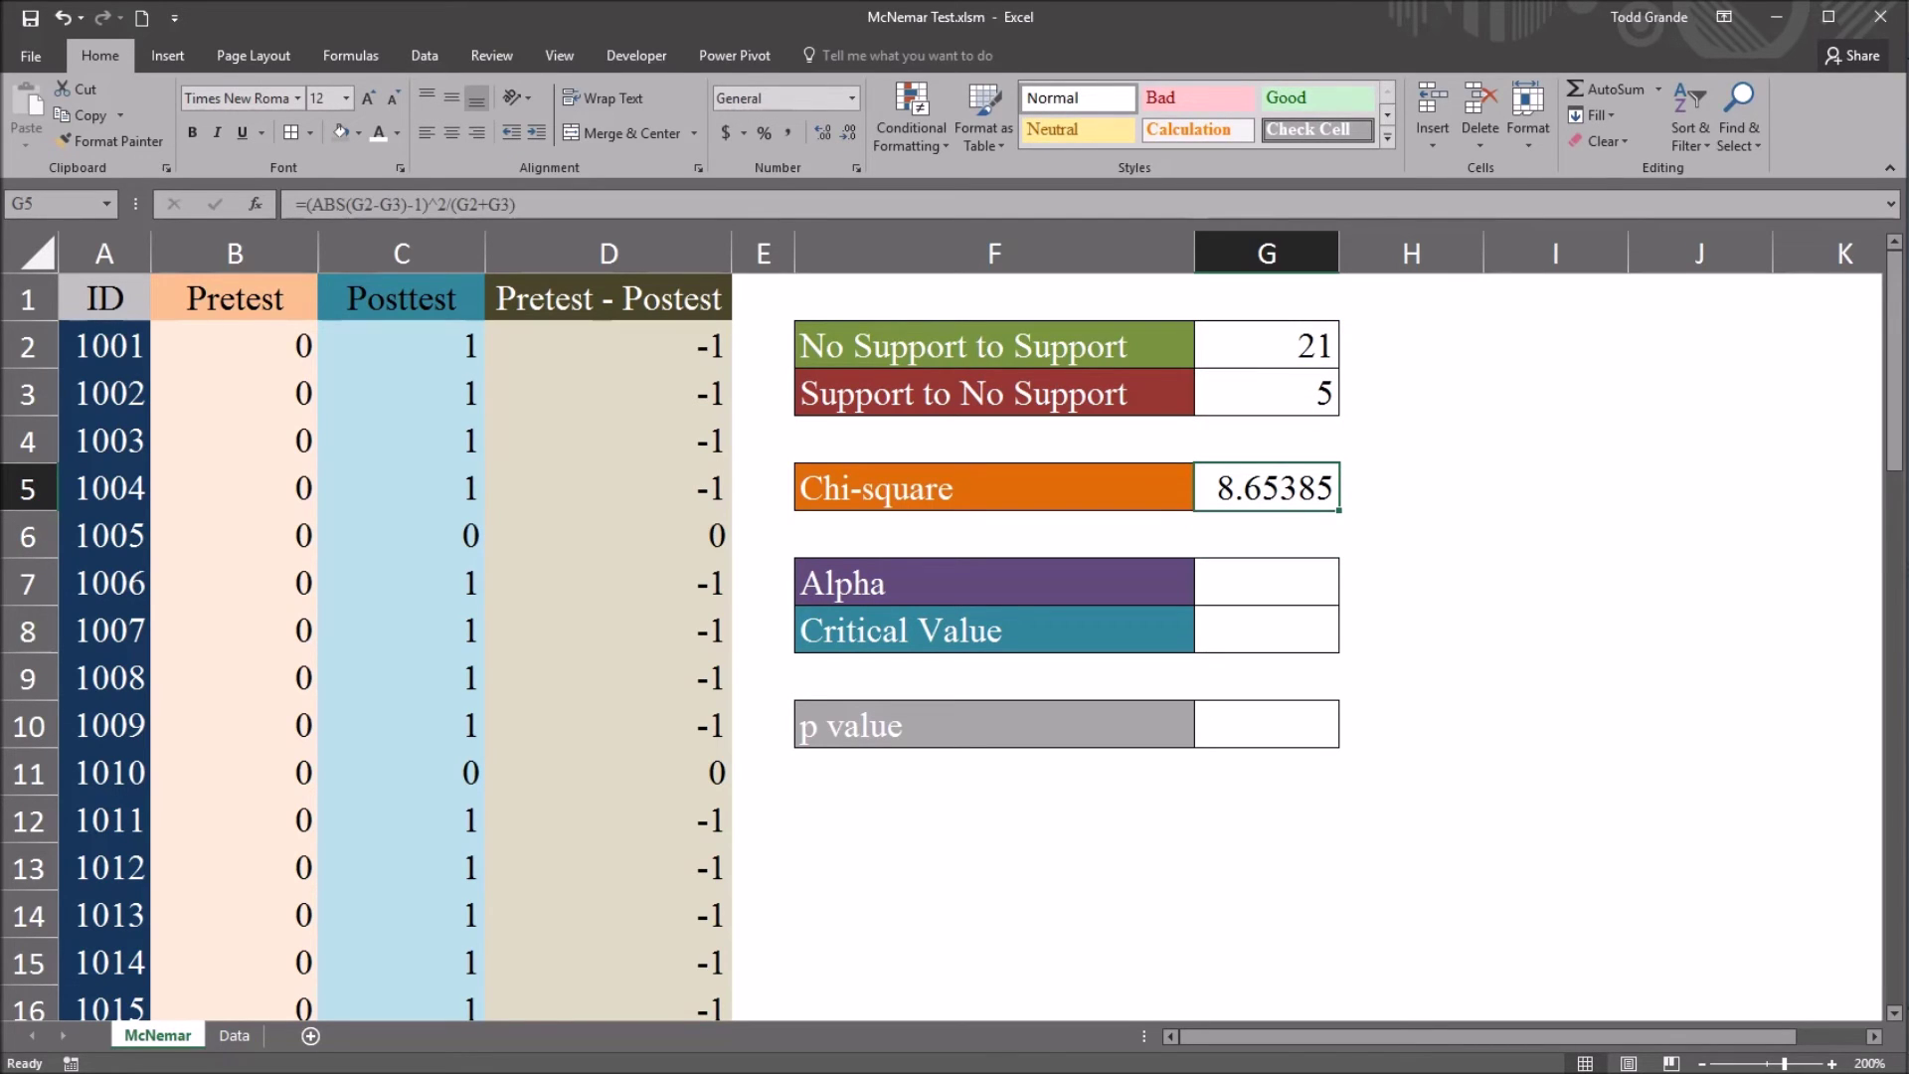
# Set the Alpha value in G7 to .05
pyautogui.click(1265, 583)
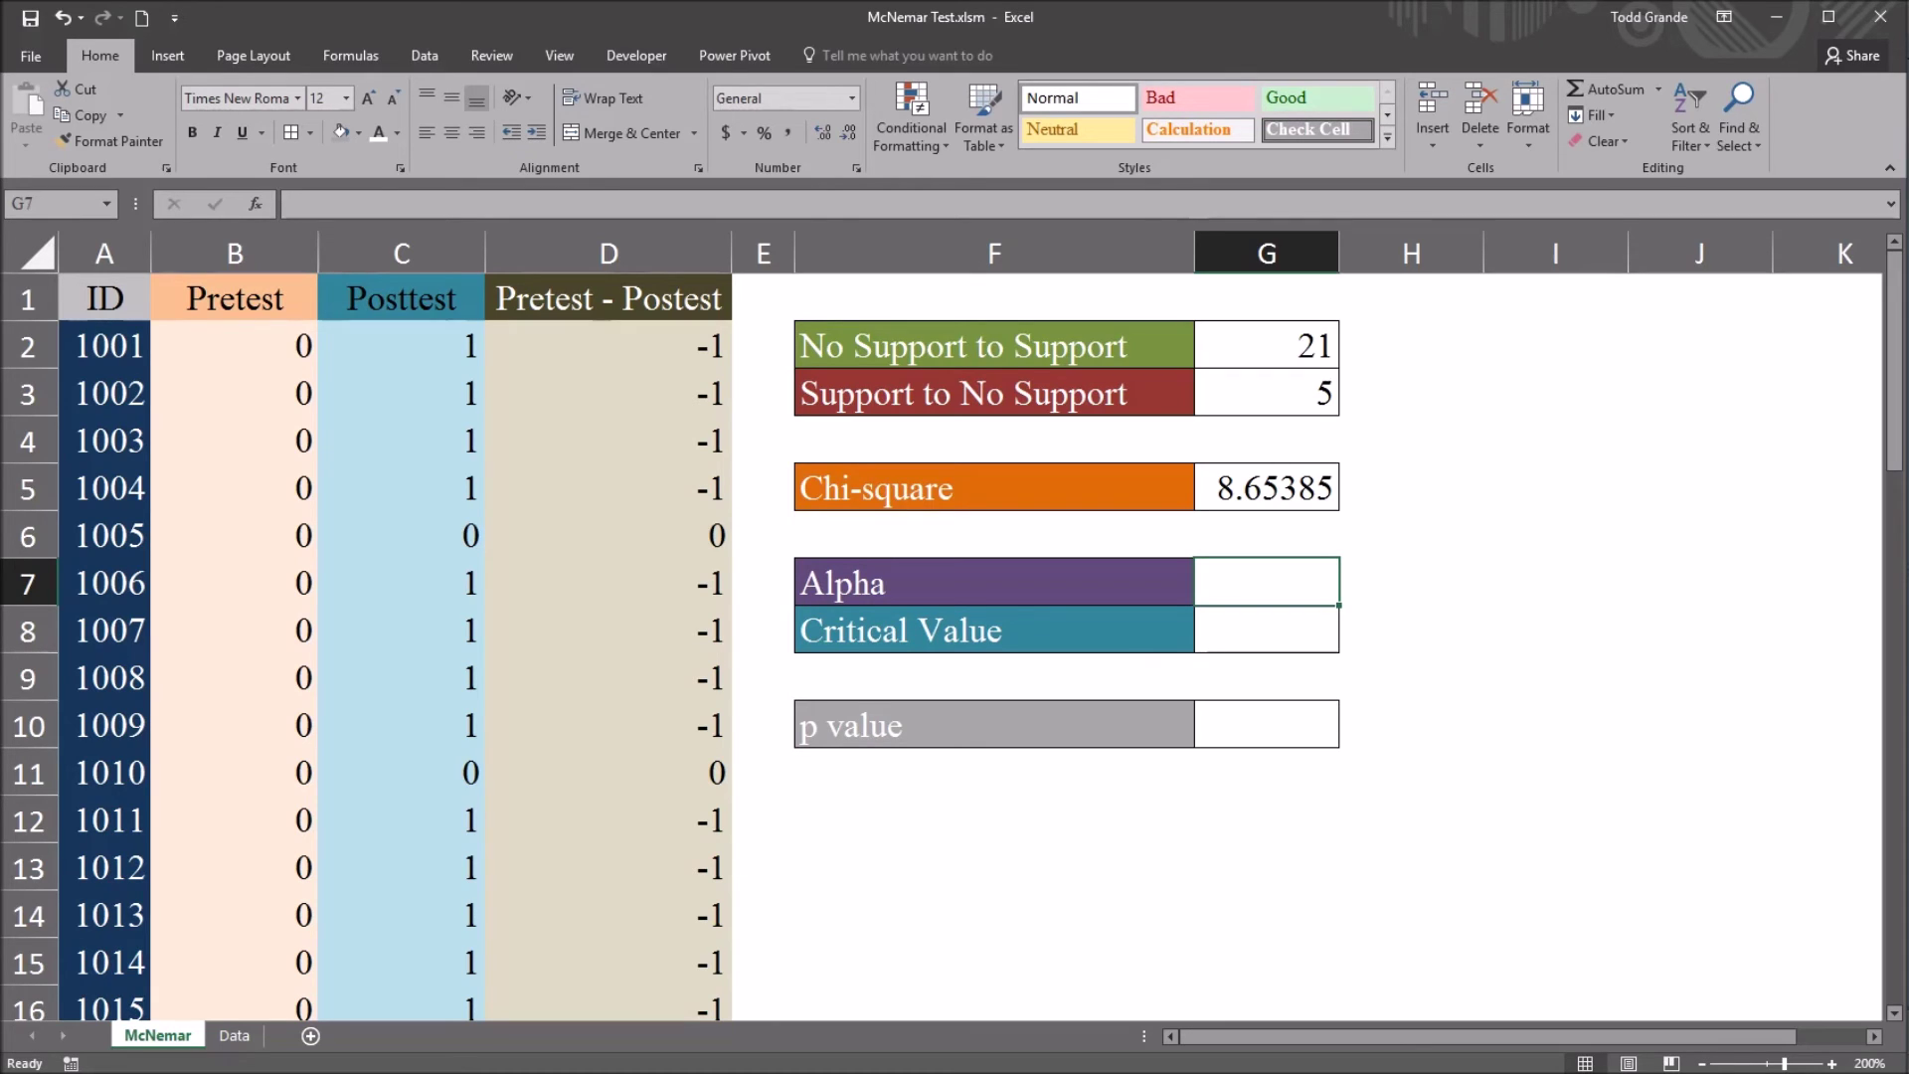
pyautogui.write('.05')
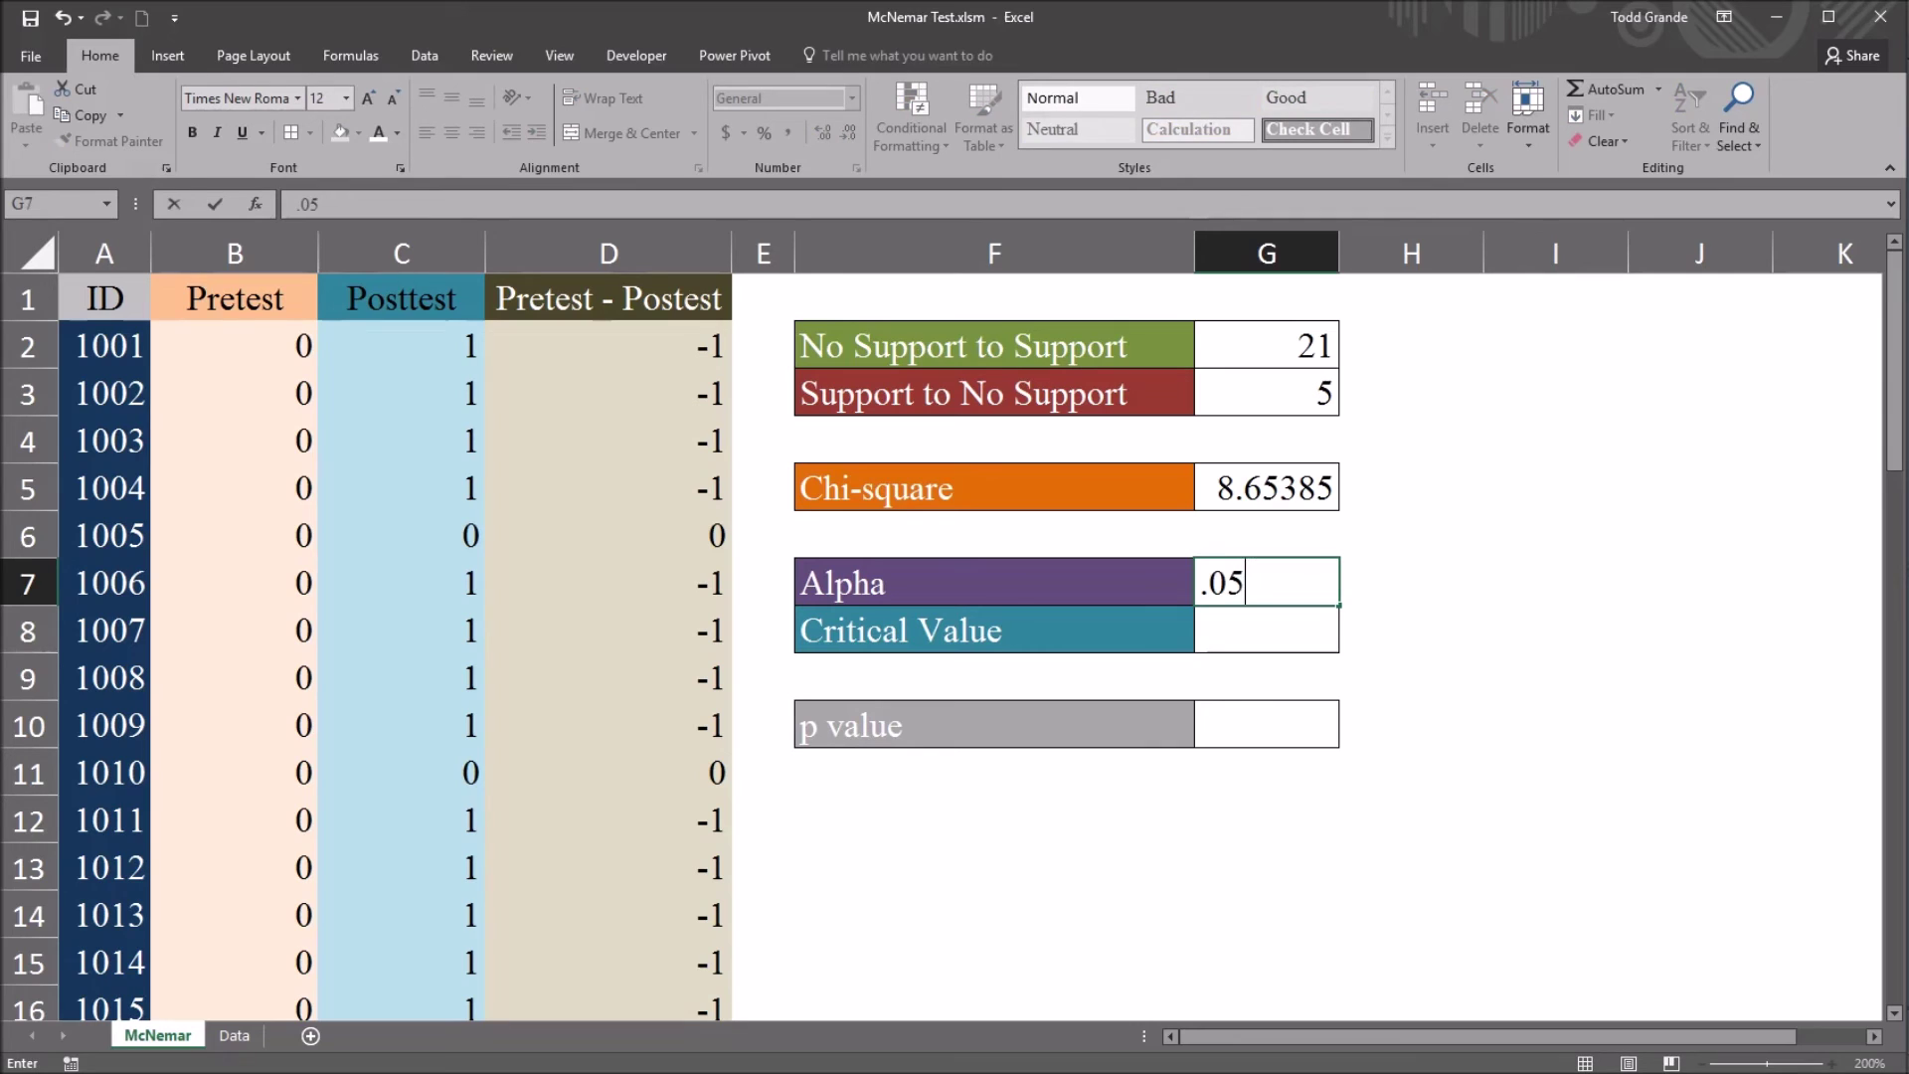
pyautogui.press('Return')
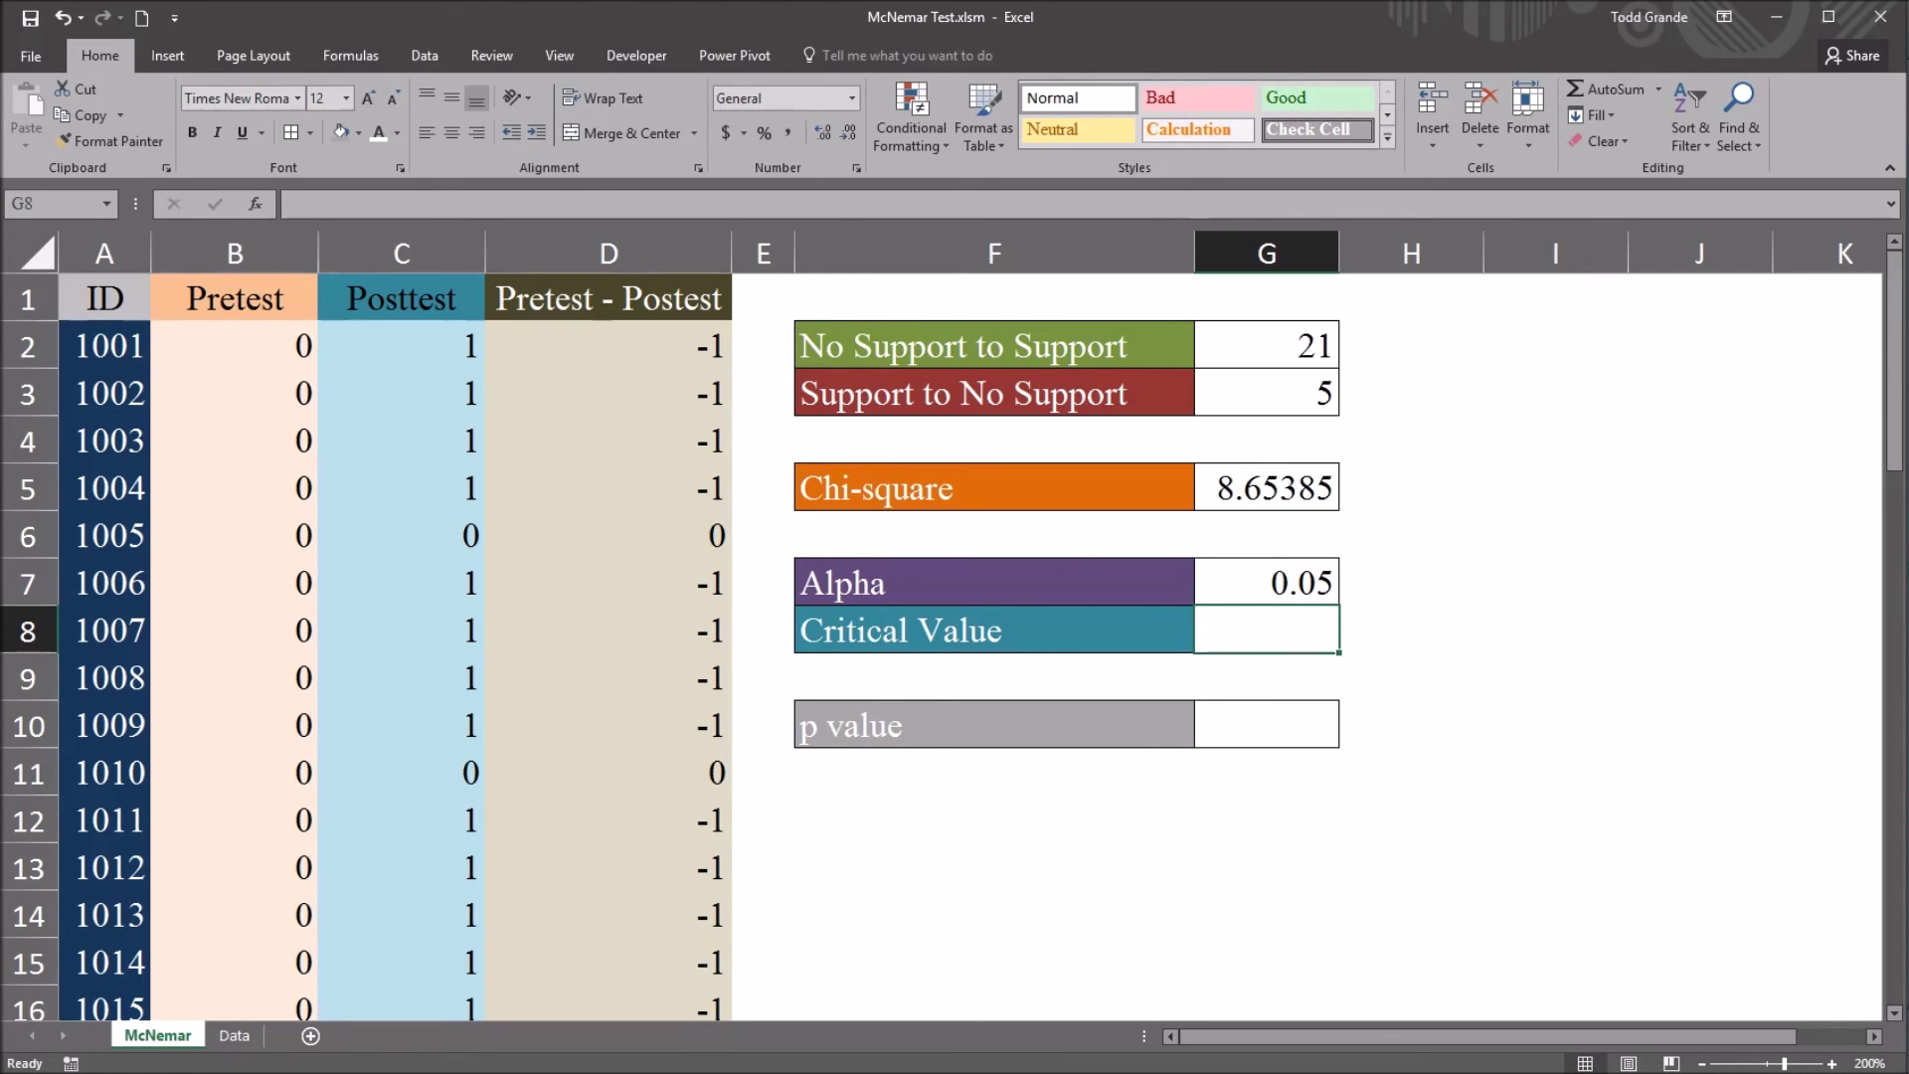
# Calculate the critical value in G8 with =CHIINV(G7,1) and compare it with the Chi-square value in G5
pyautogui.click(1266, 487)
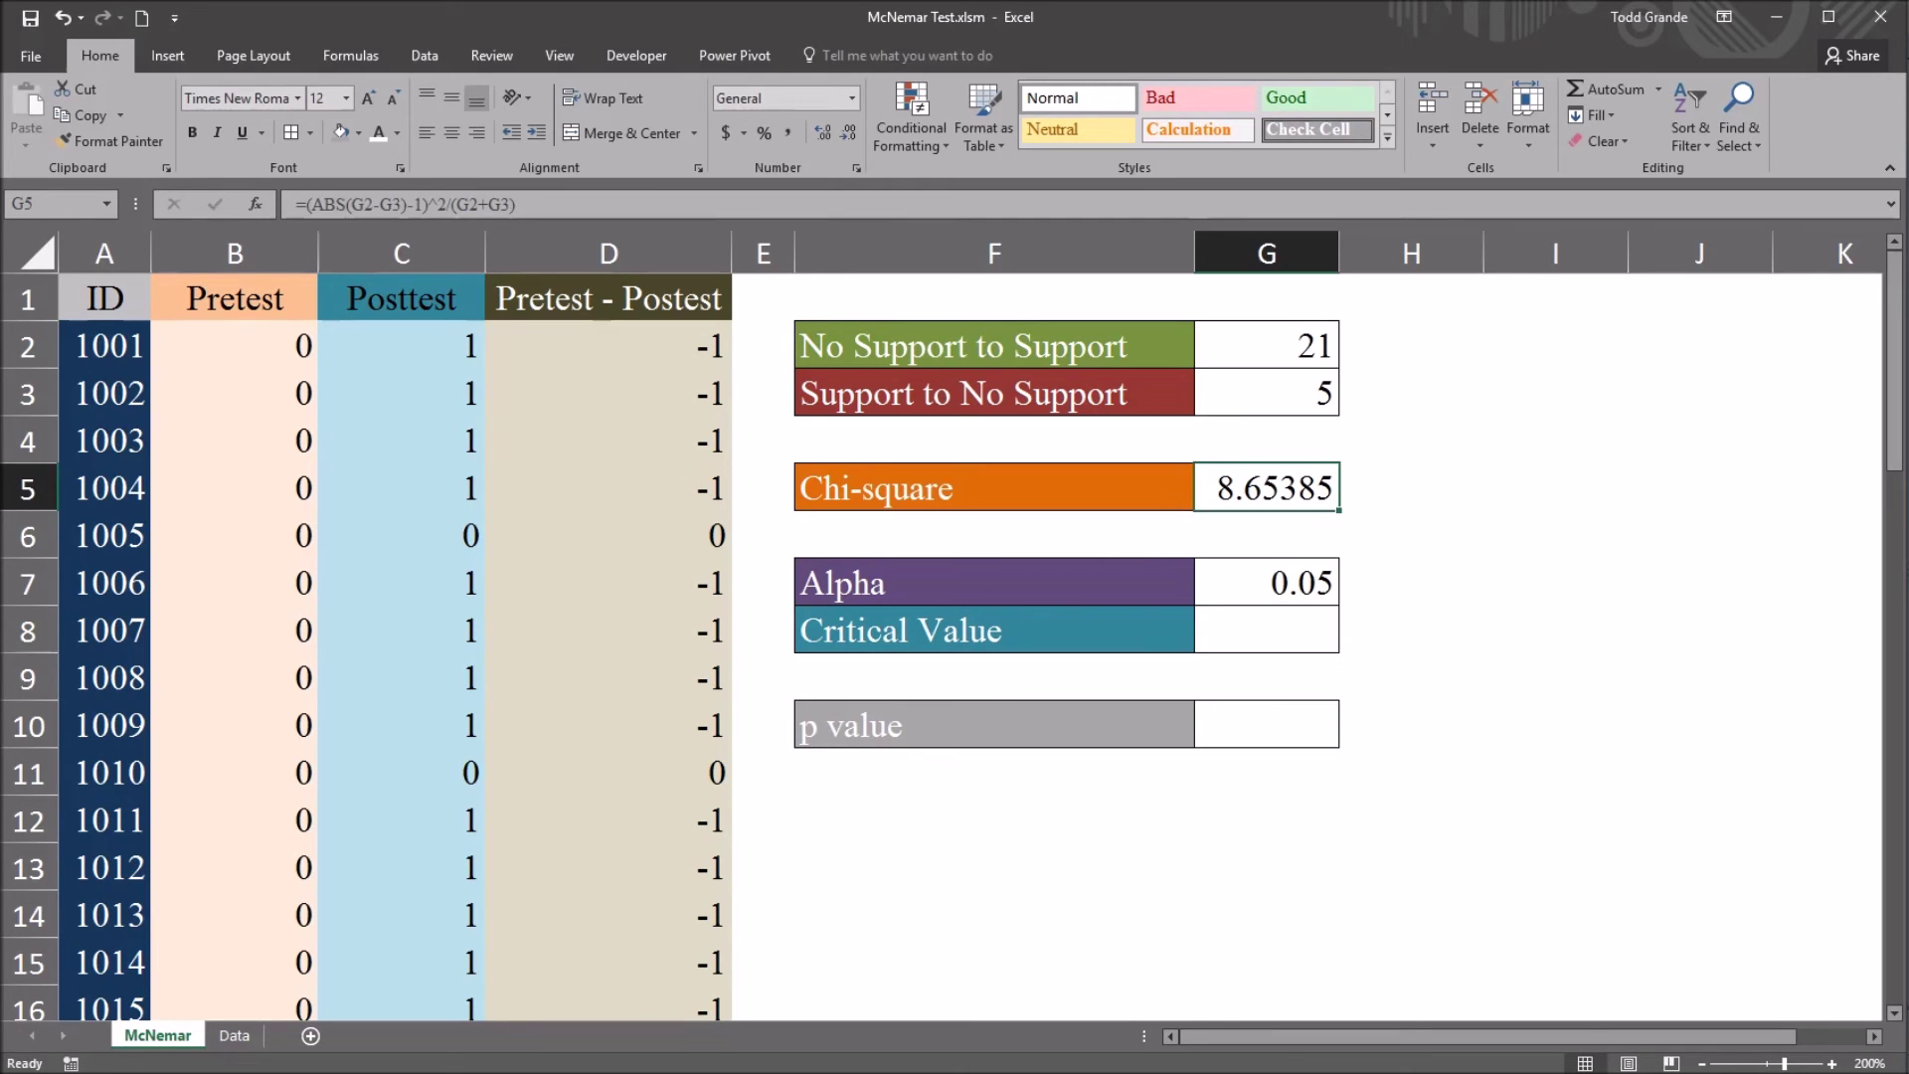
pyautogui.click(1266, 629)
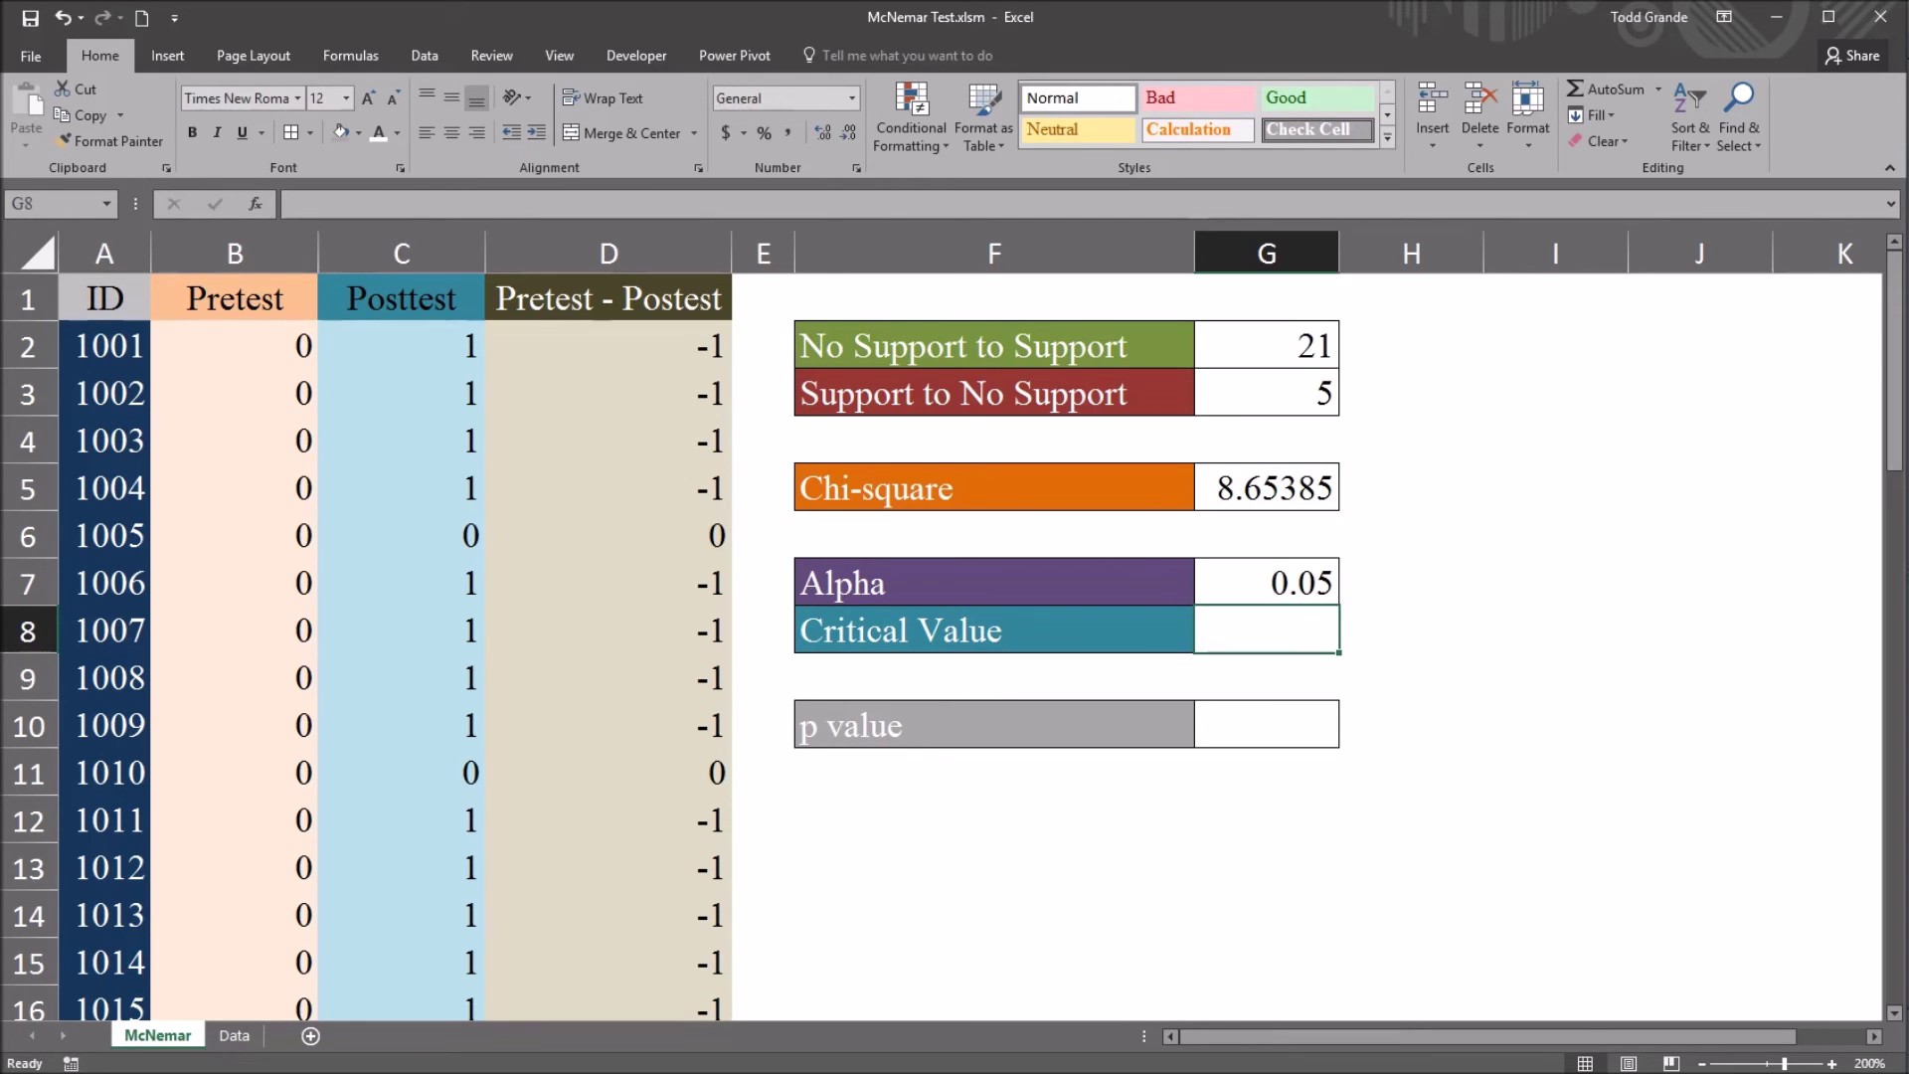
pyautogui.write('=ch')
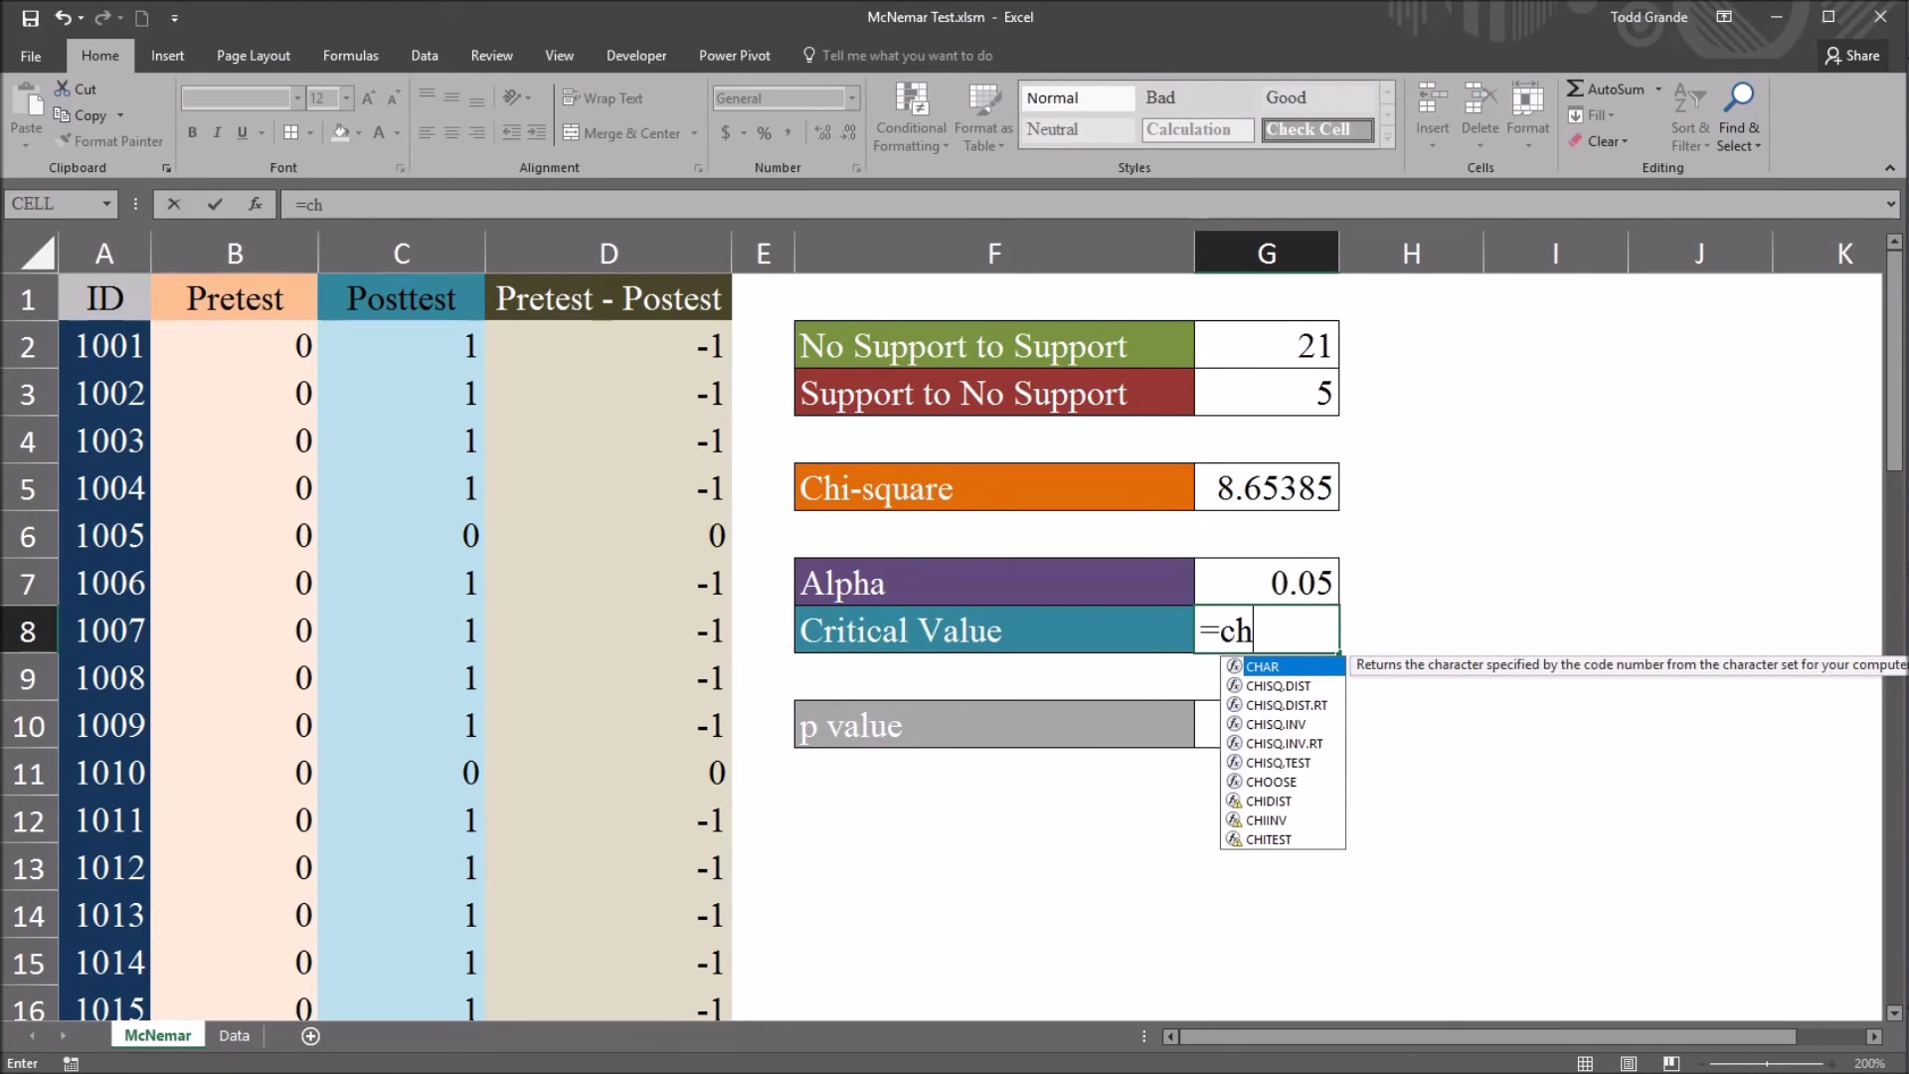
pyautogui.write('iinv')
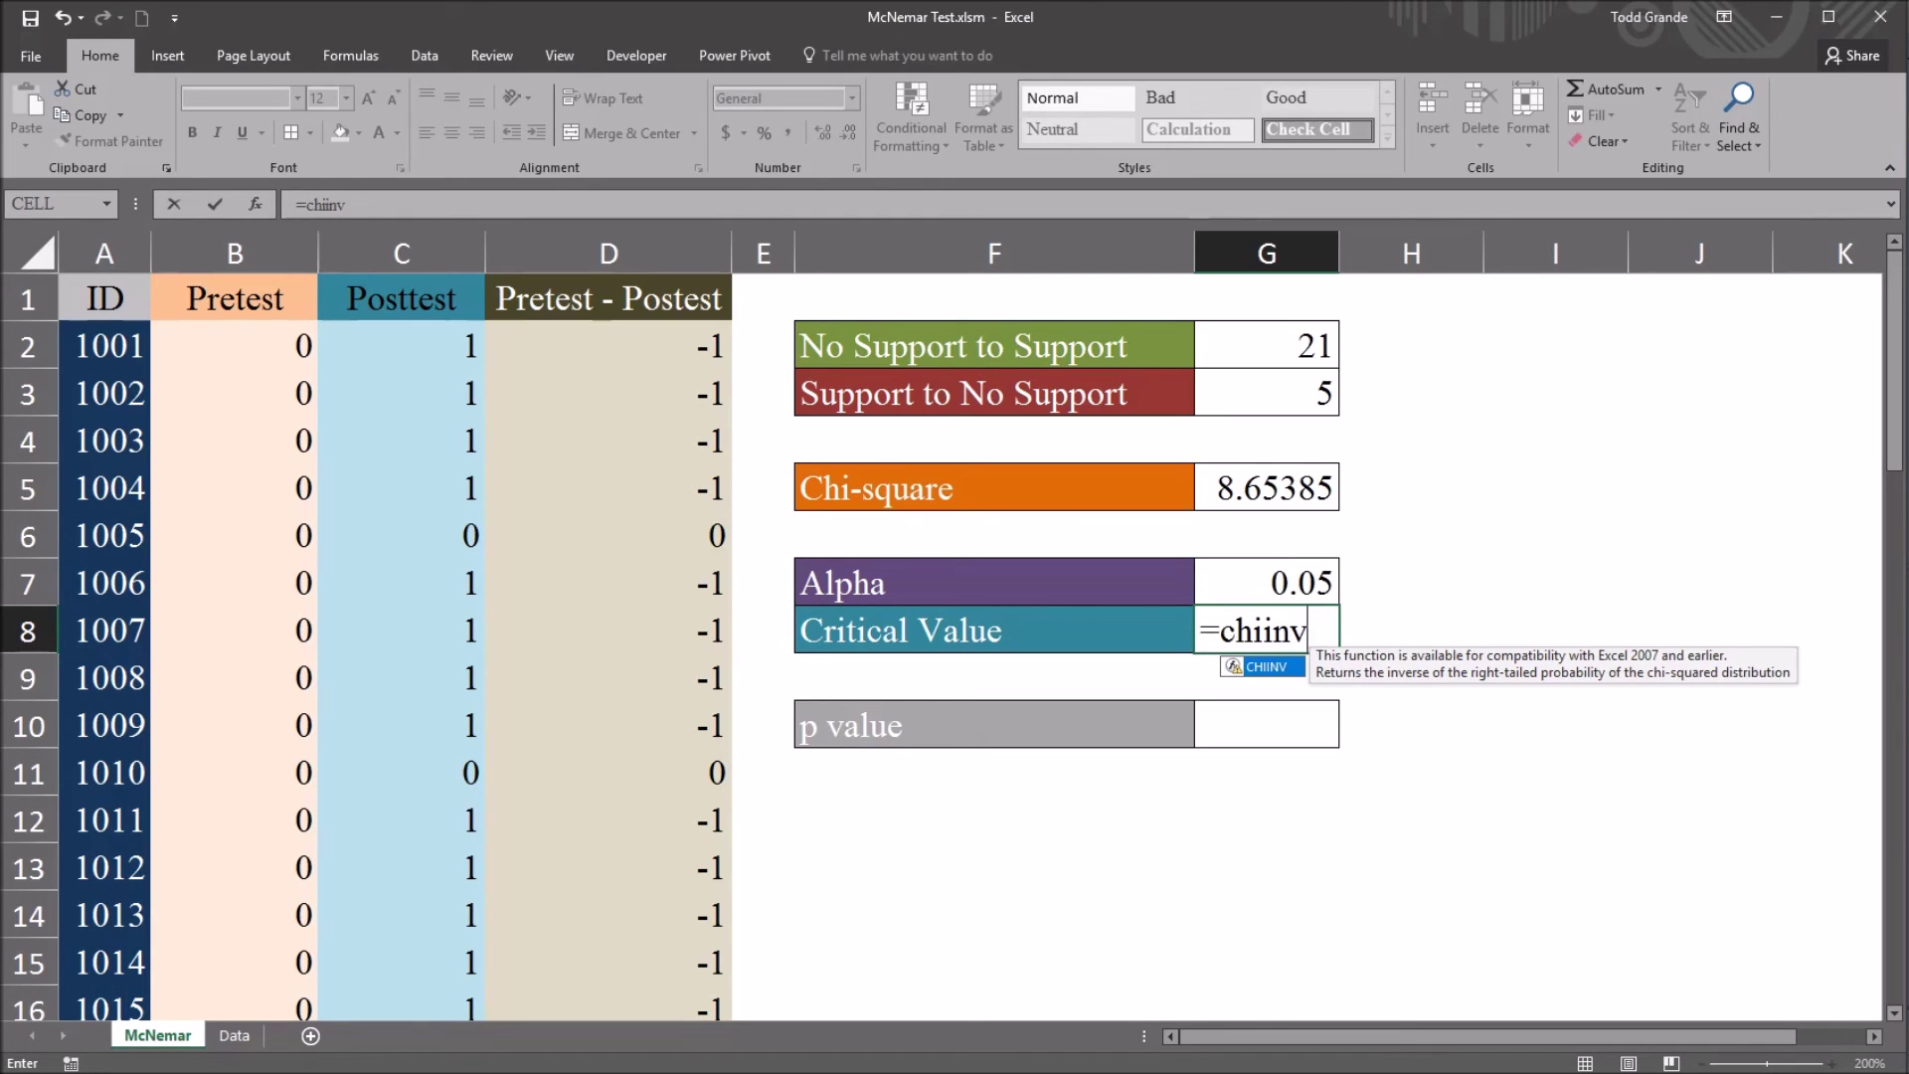
pyautogui.write('(')
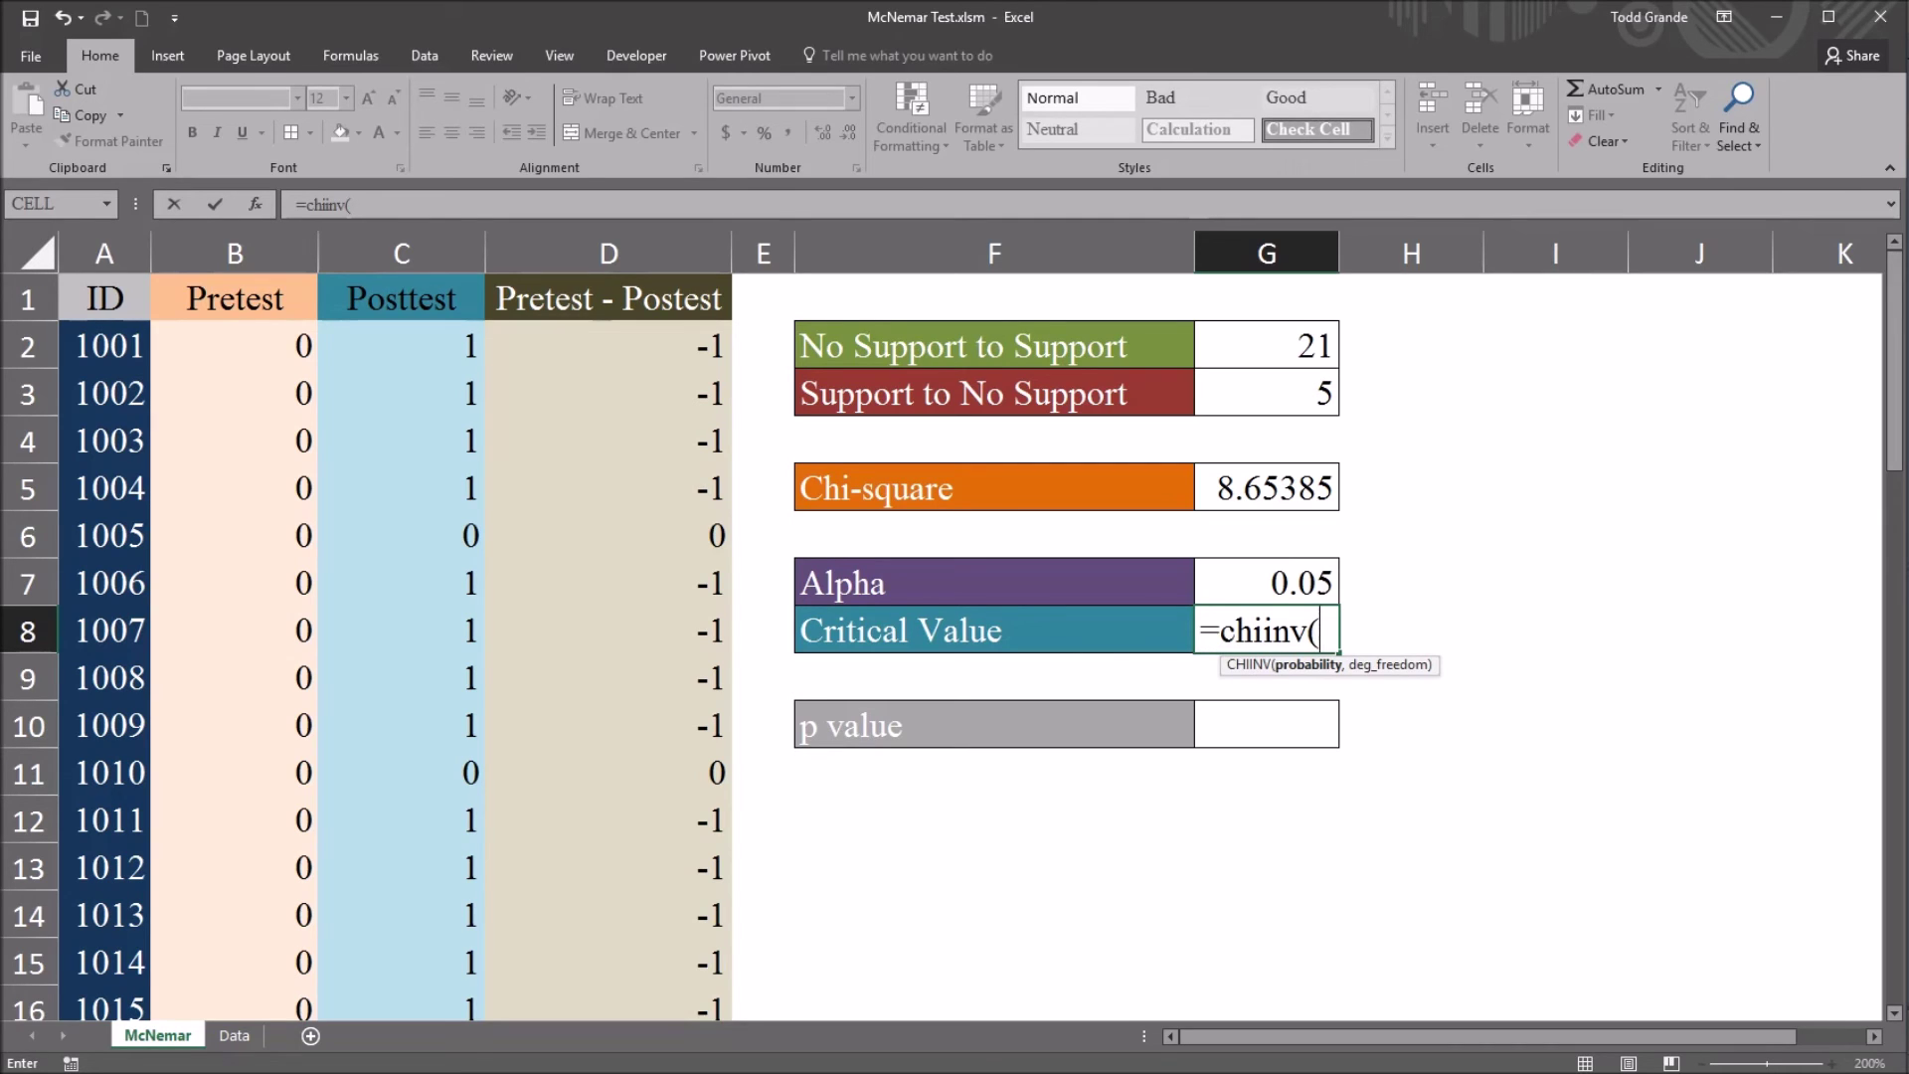
pyautogui.press('Up')
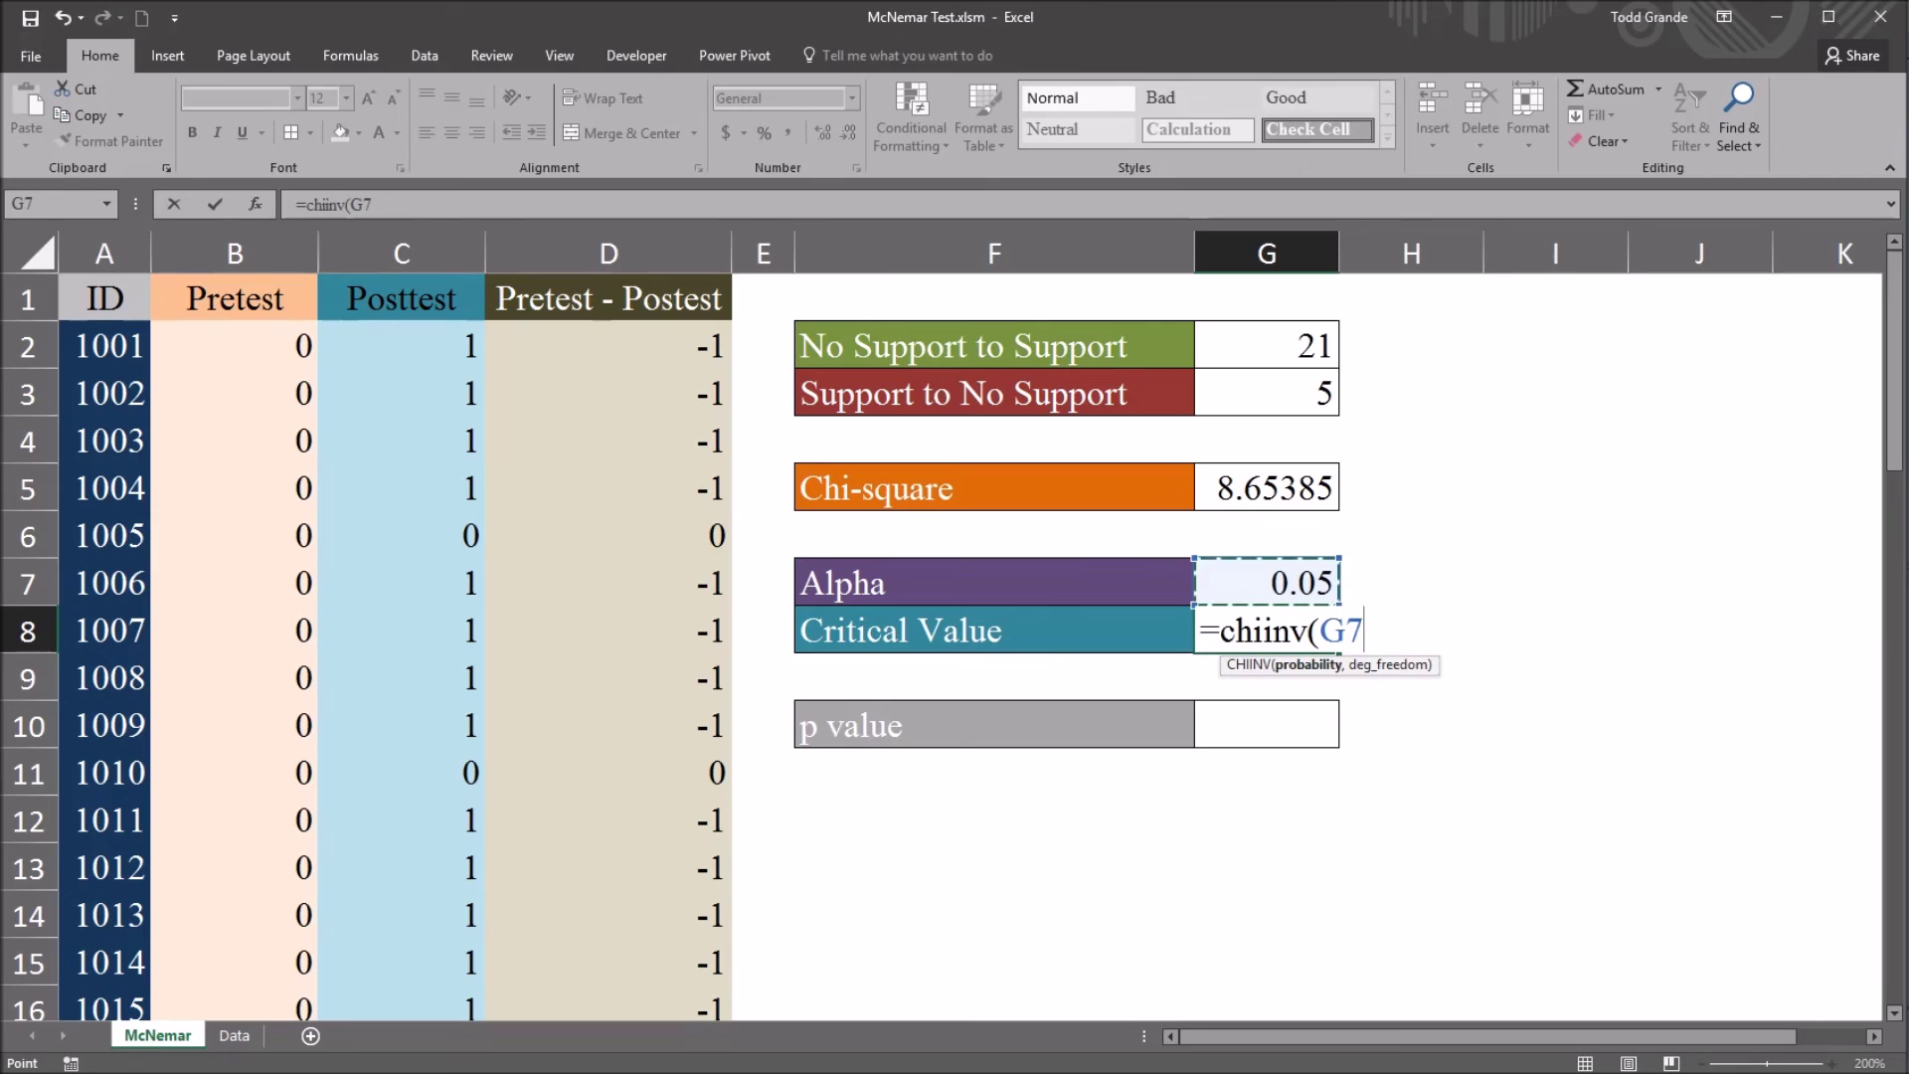
pyautogui.write(',')
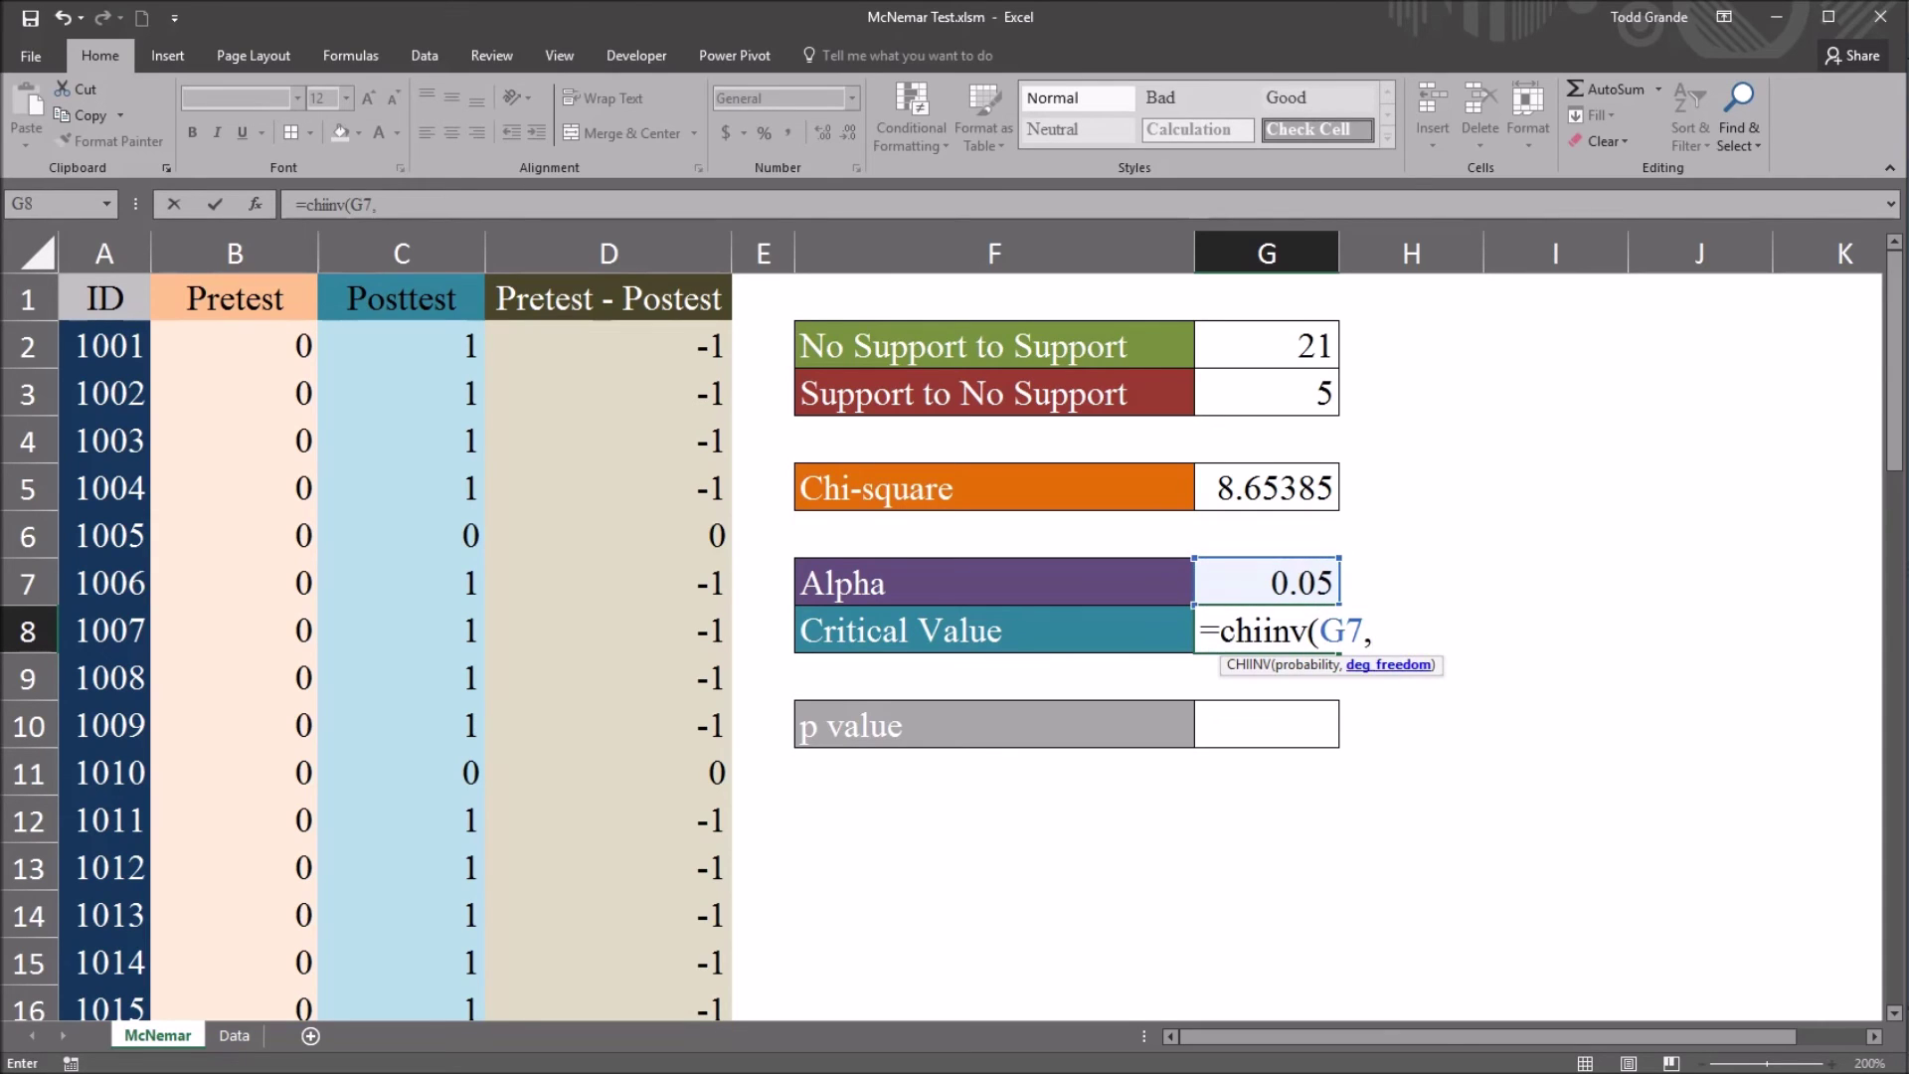
pyautogui.write('1')
pyautogui.press('Return')
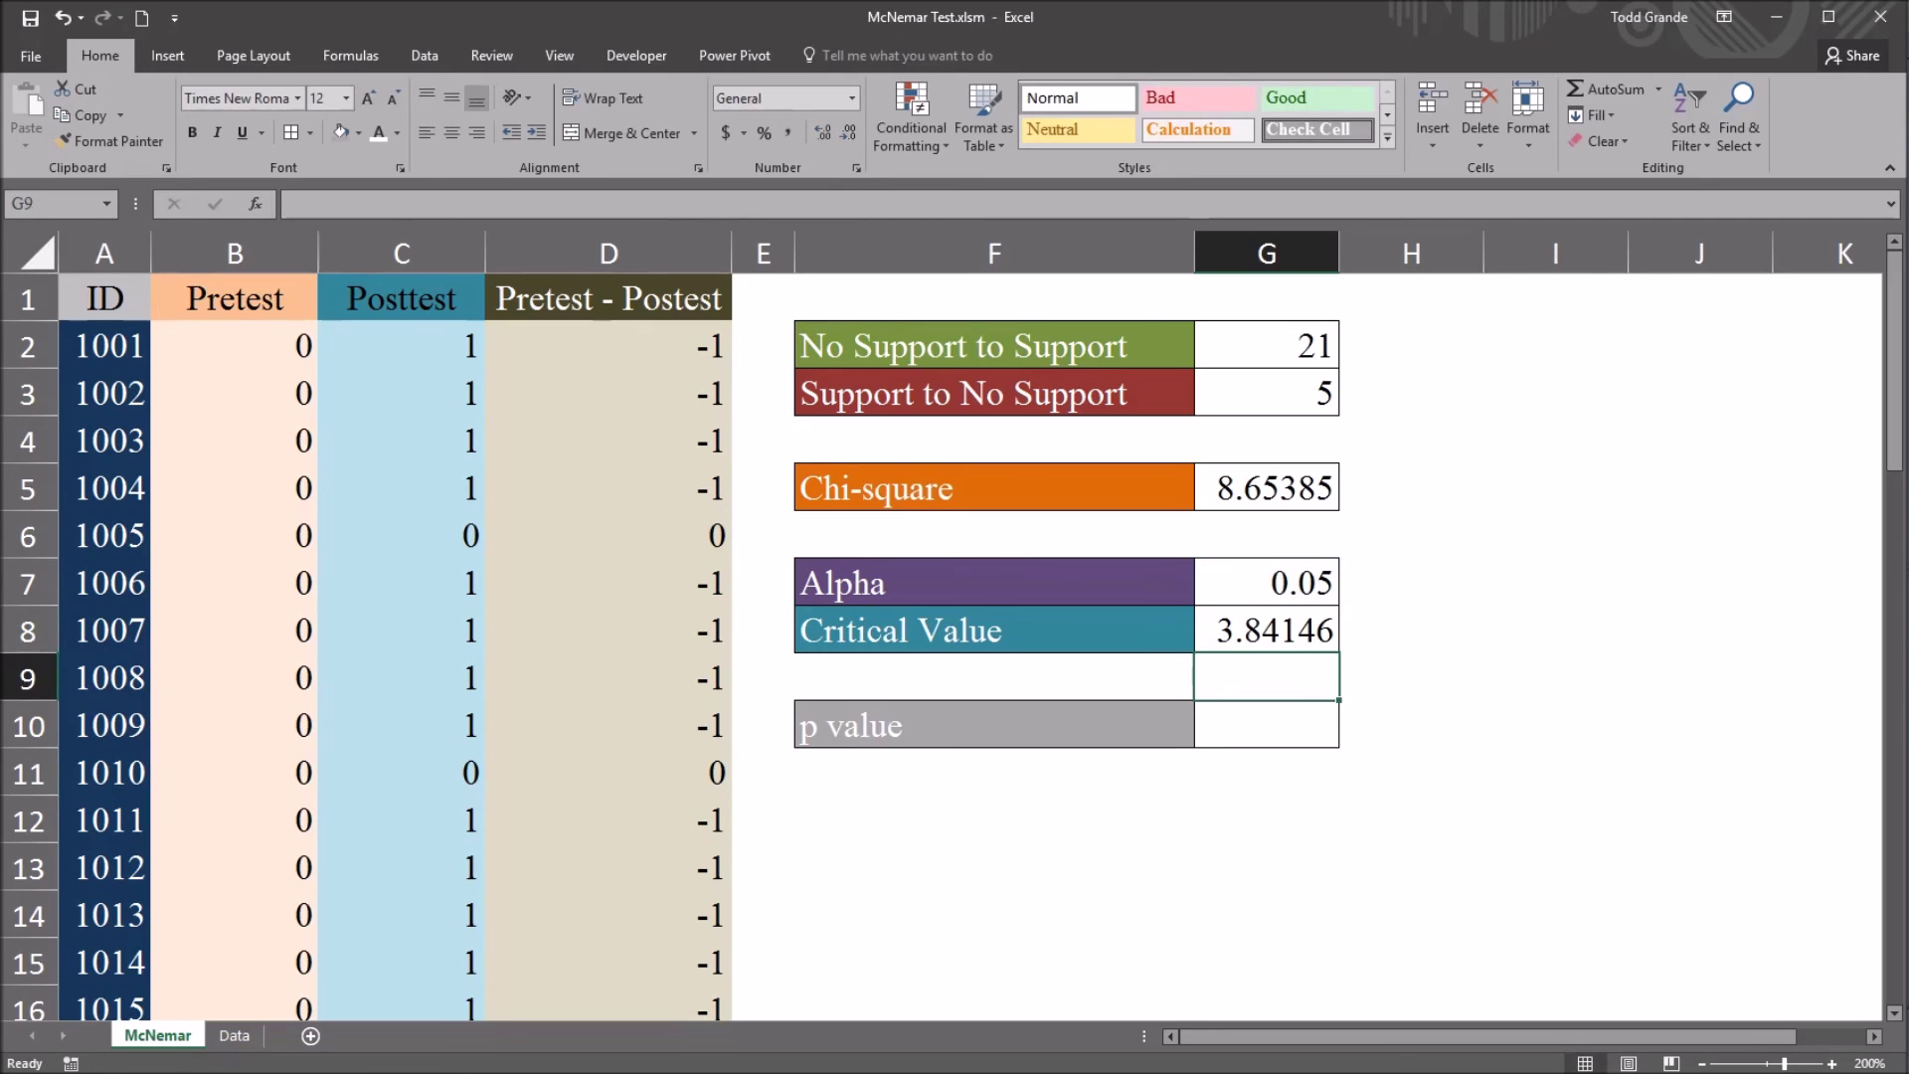
pyautogui.click(1266, 629)
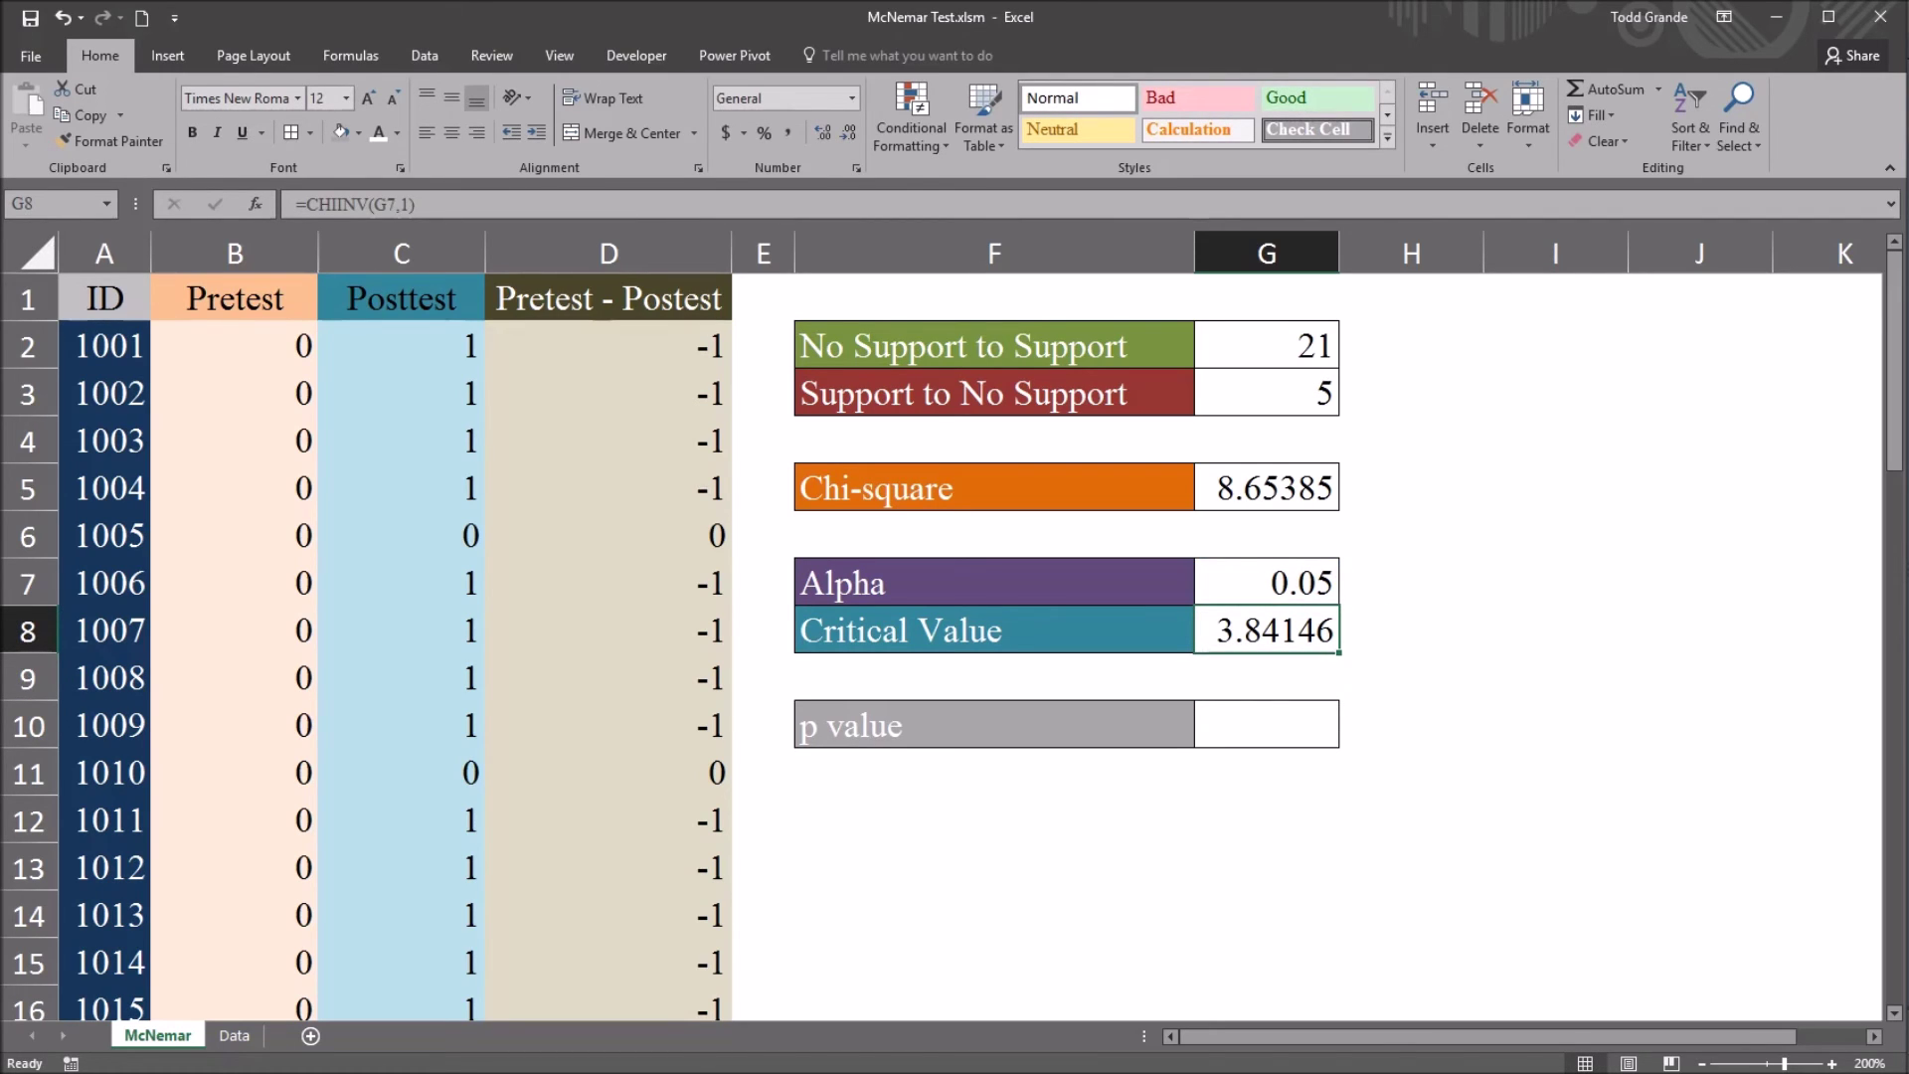
pyautogui.click(1266, 487)
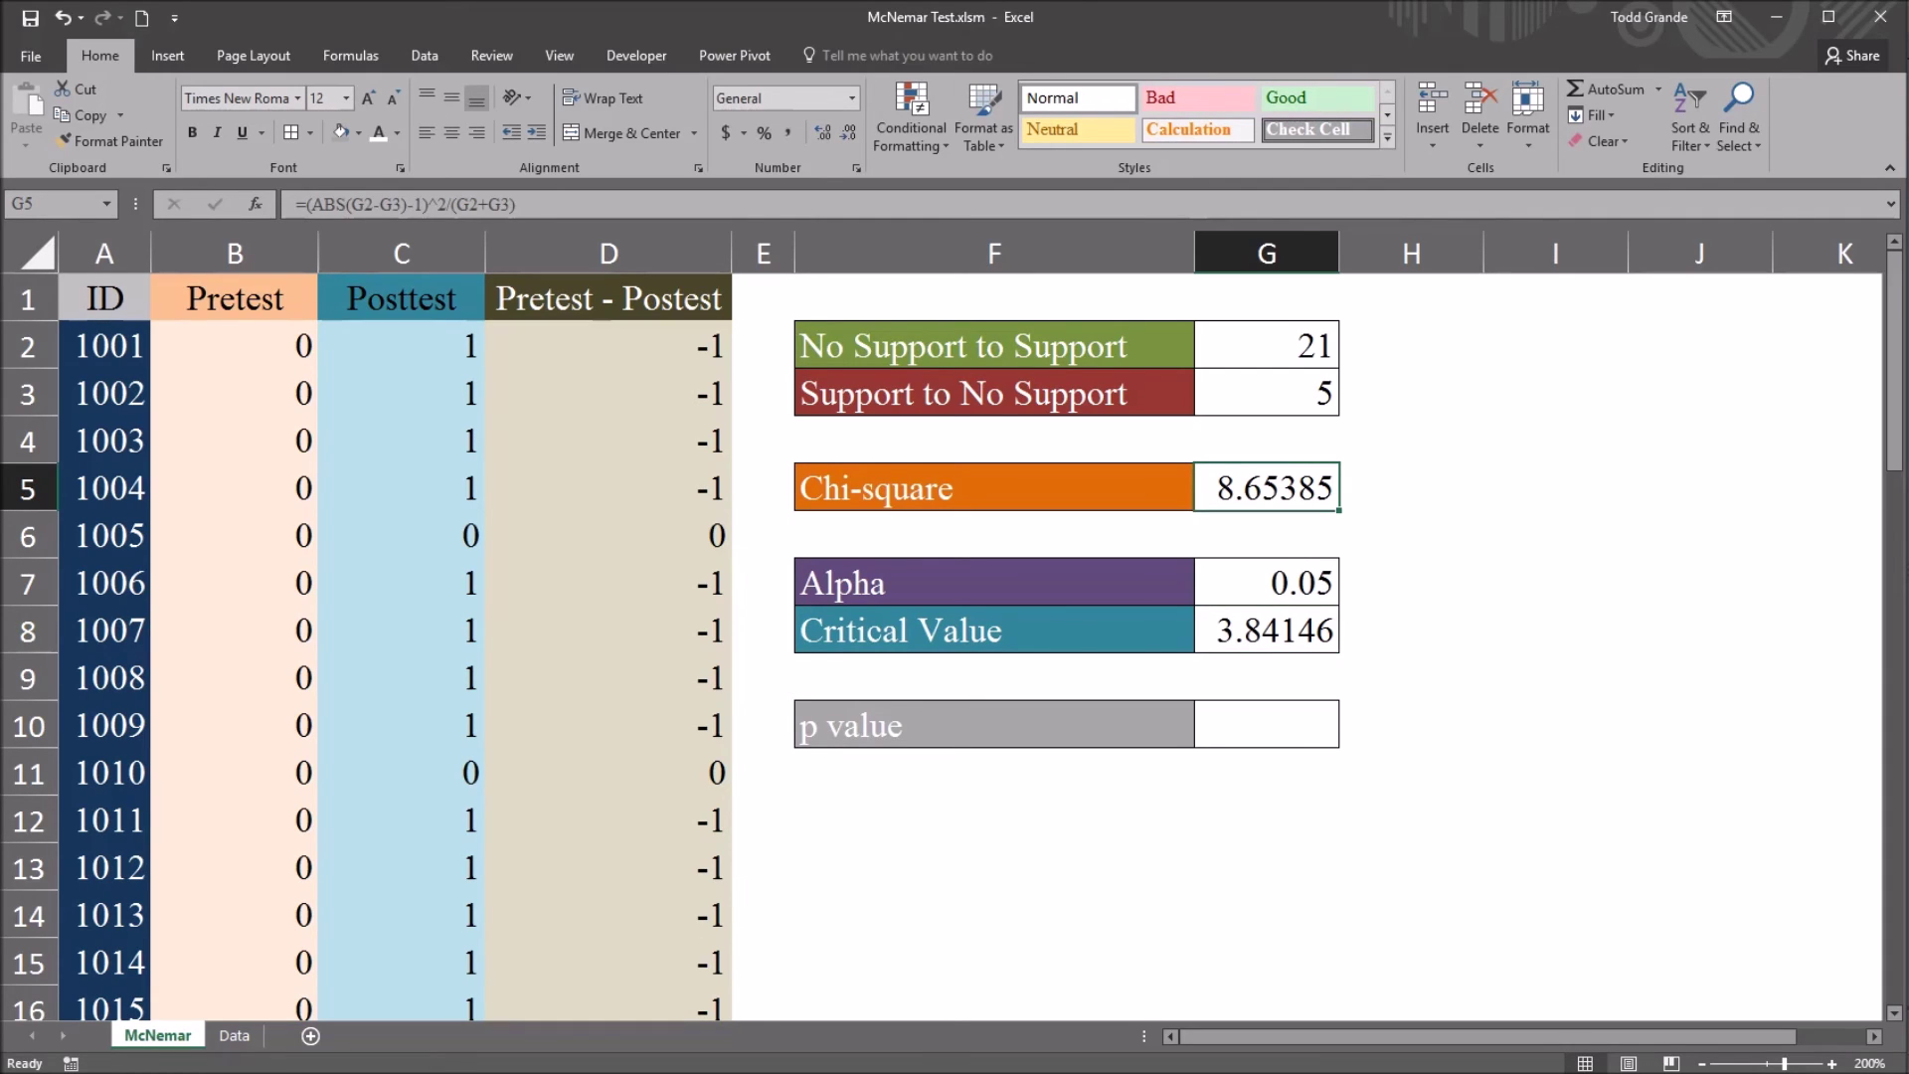
pyautogui.click(1266, 630)
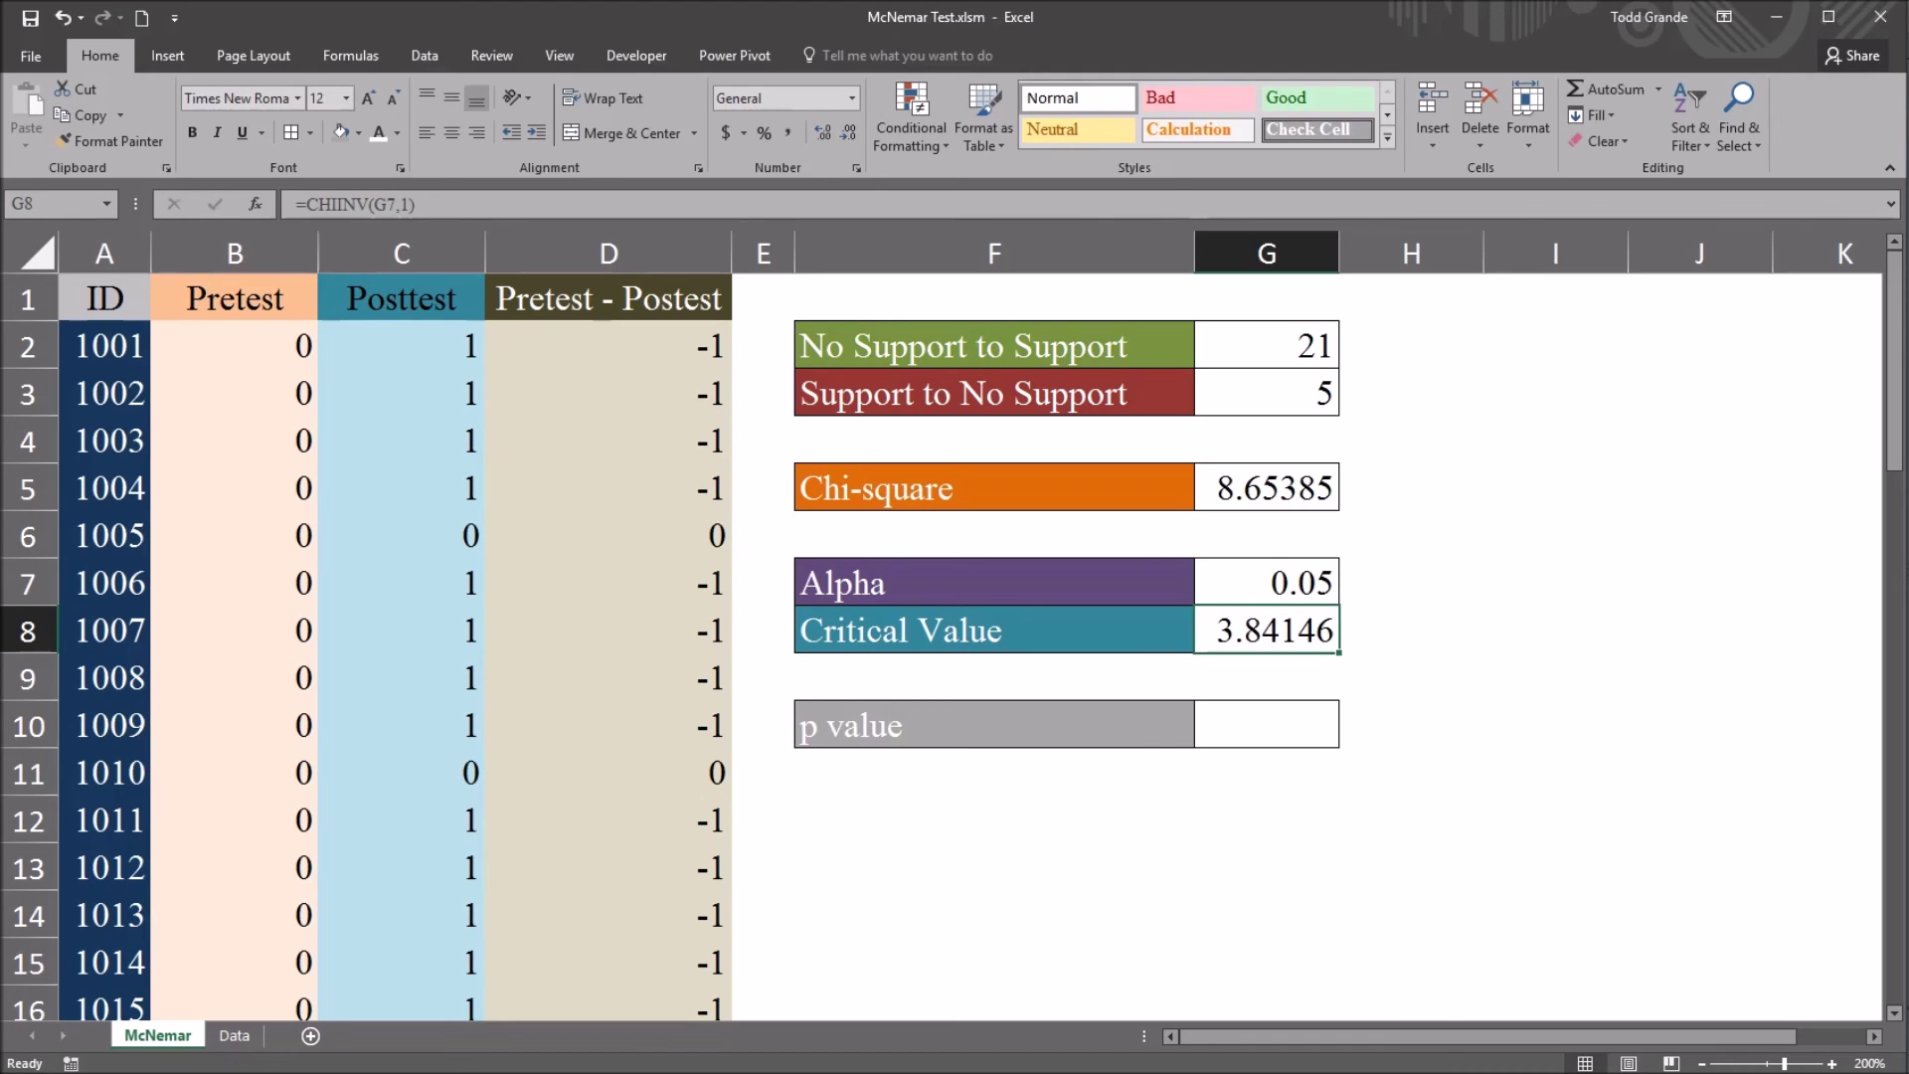
# Calculate the p value in G10 with =CHISQ.DIST.RT(G5,1) and review it against the Chi-square value in G5
pyautogui.click(1265, 725)
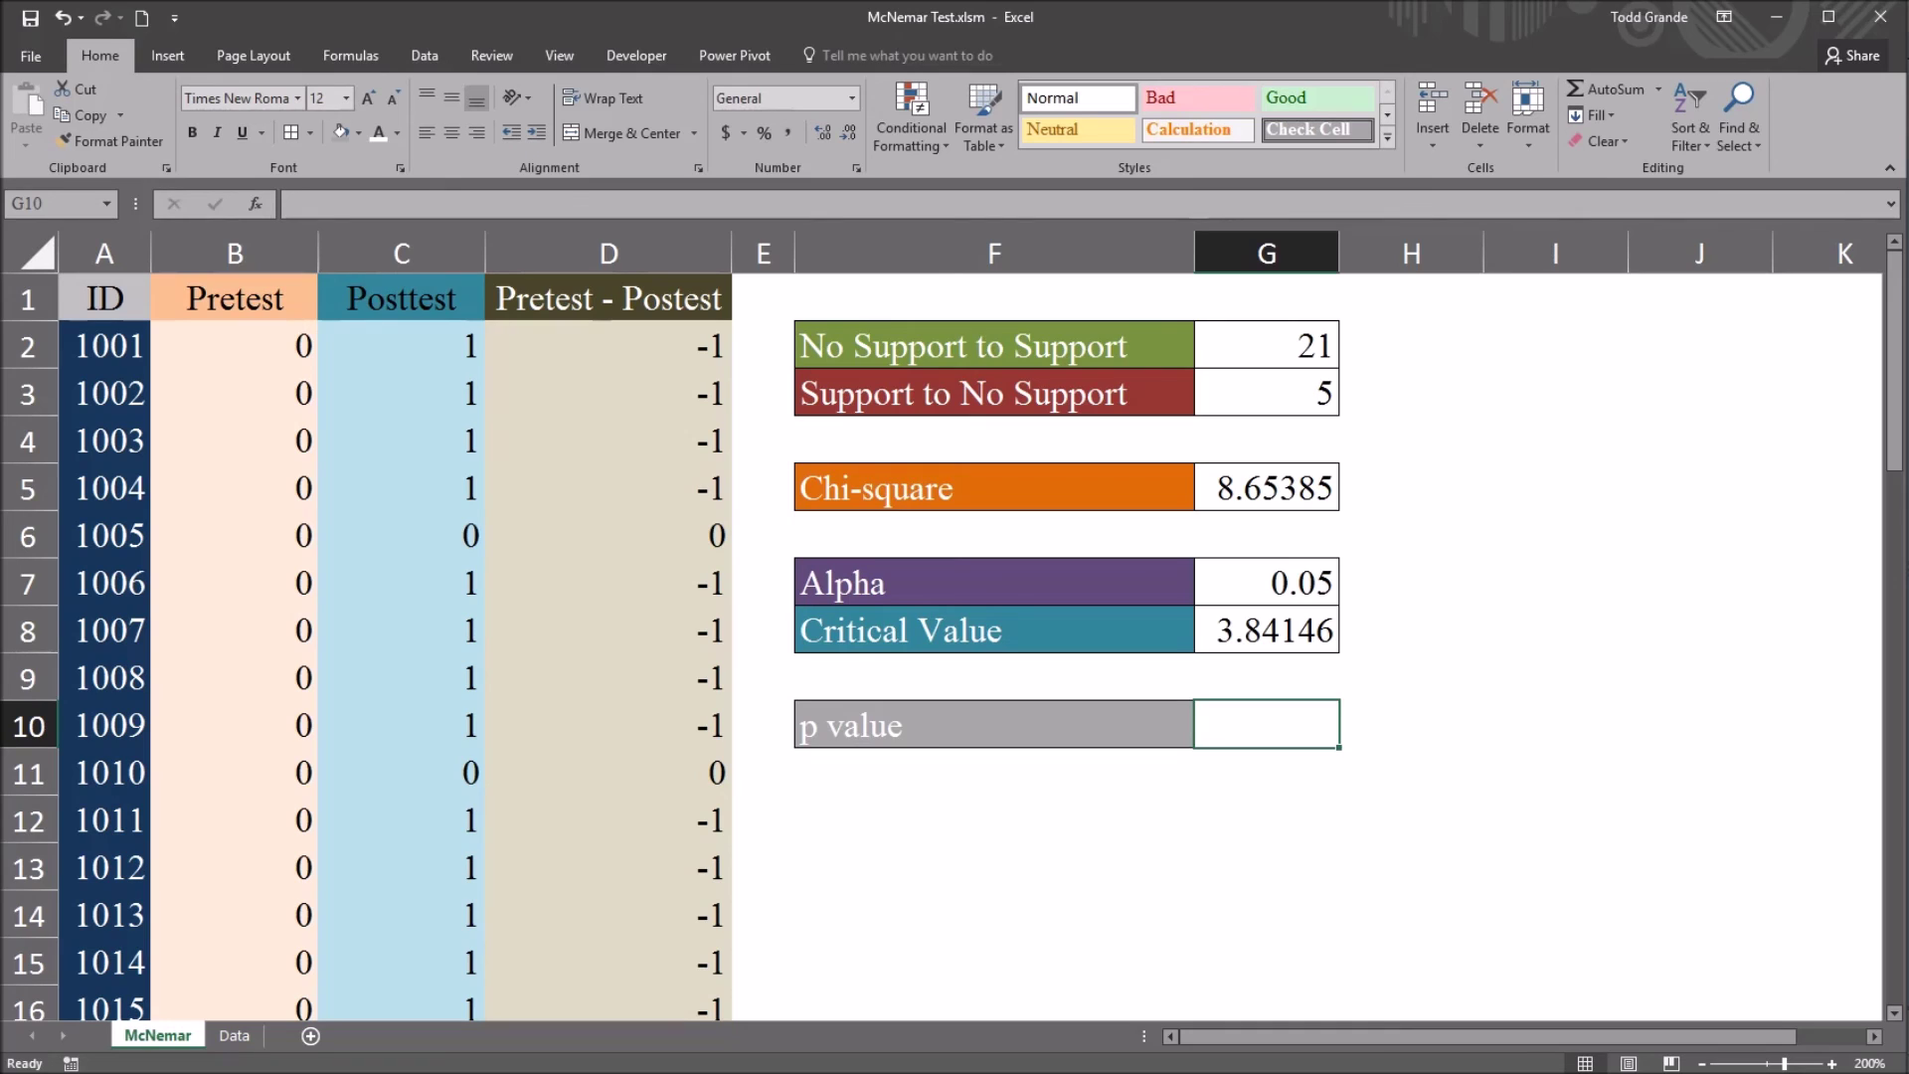
pyautogui.click(1267, 487)
pyautogui.click(1267, 533)
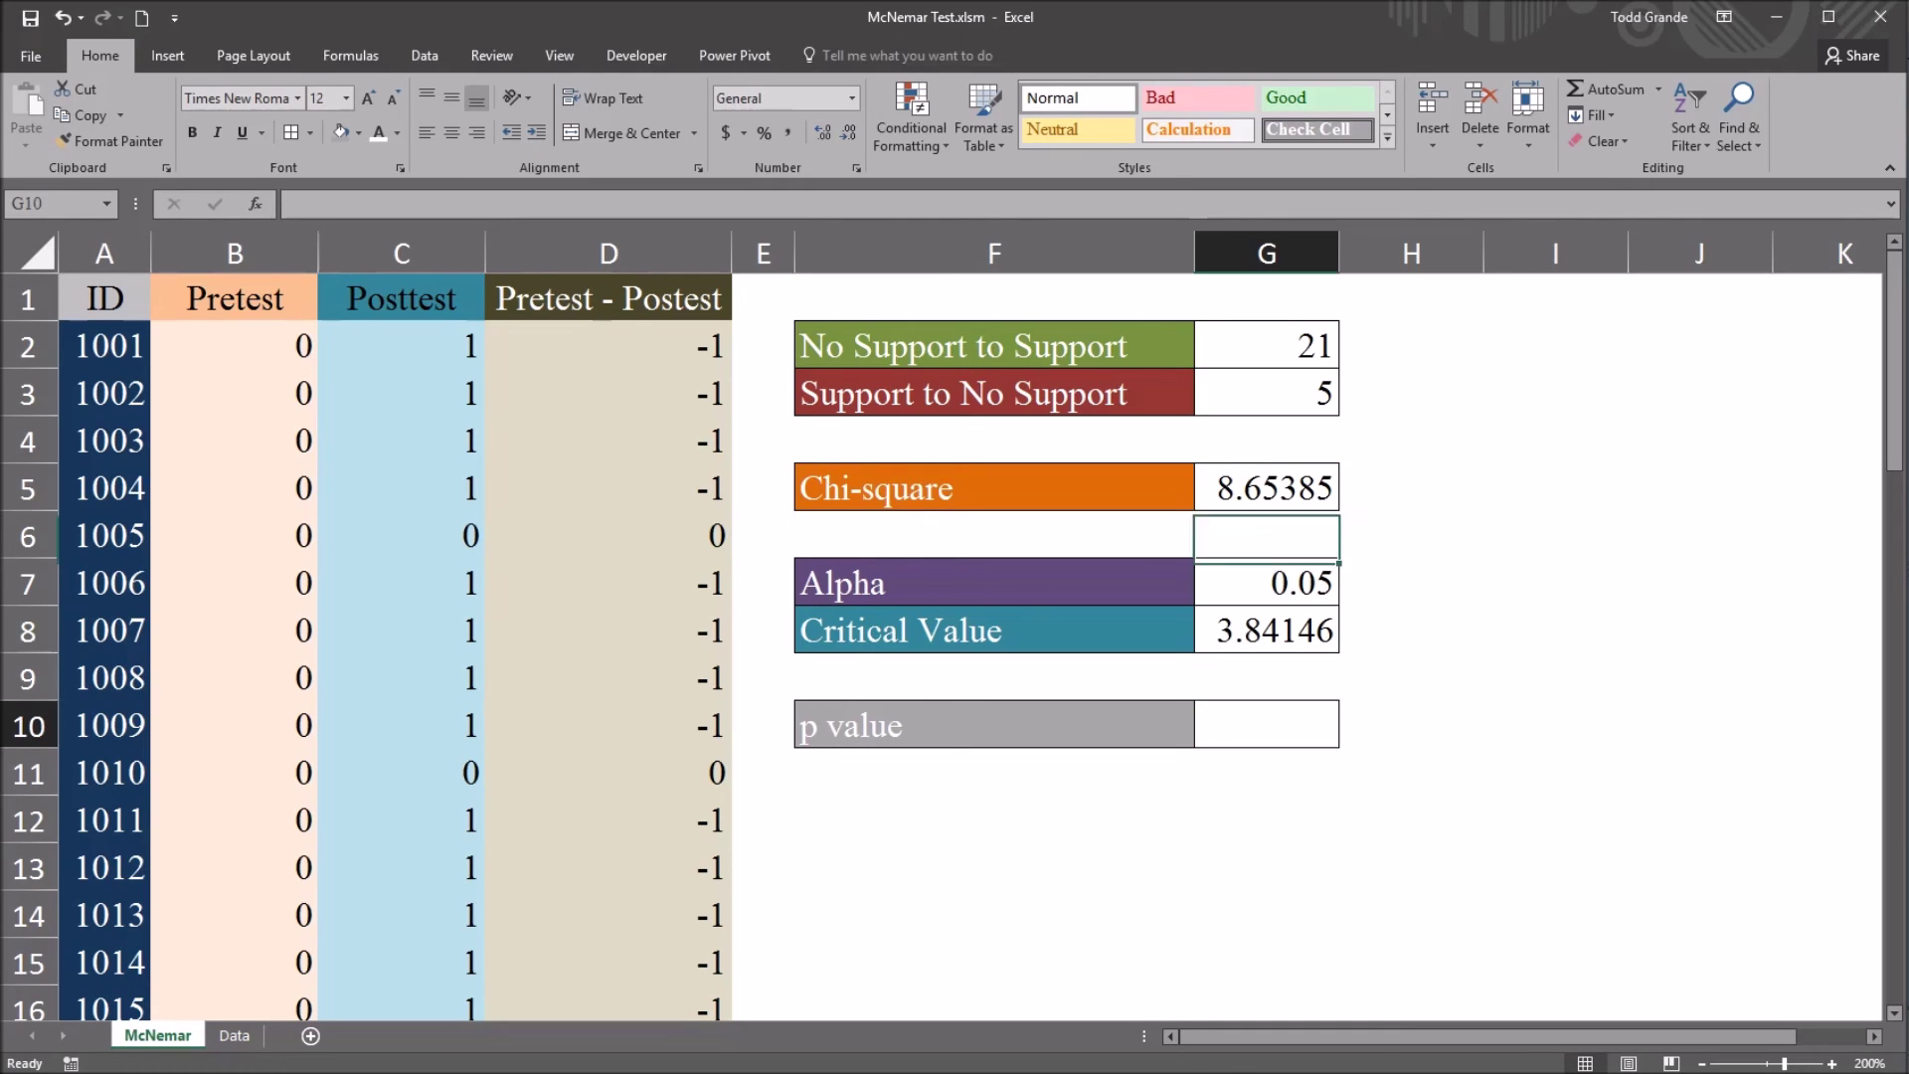
pyautogui.click(1266, 723)
pyautogui.write('=')
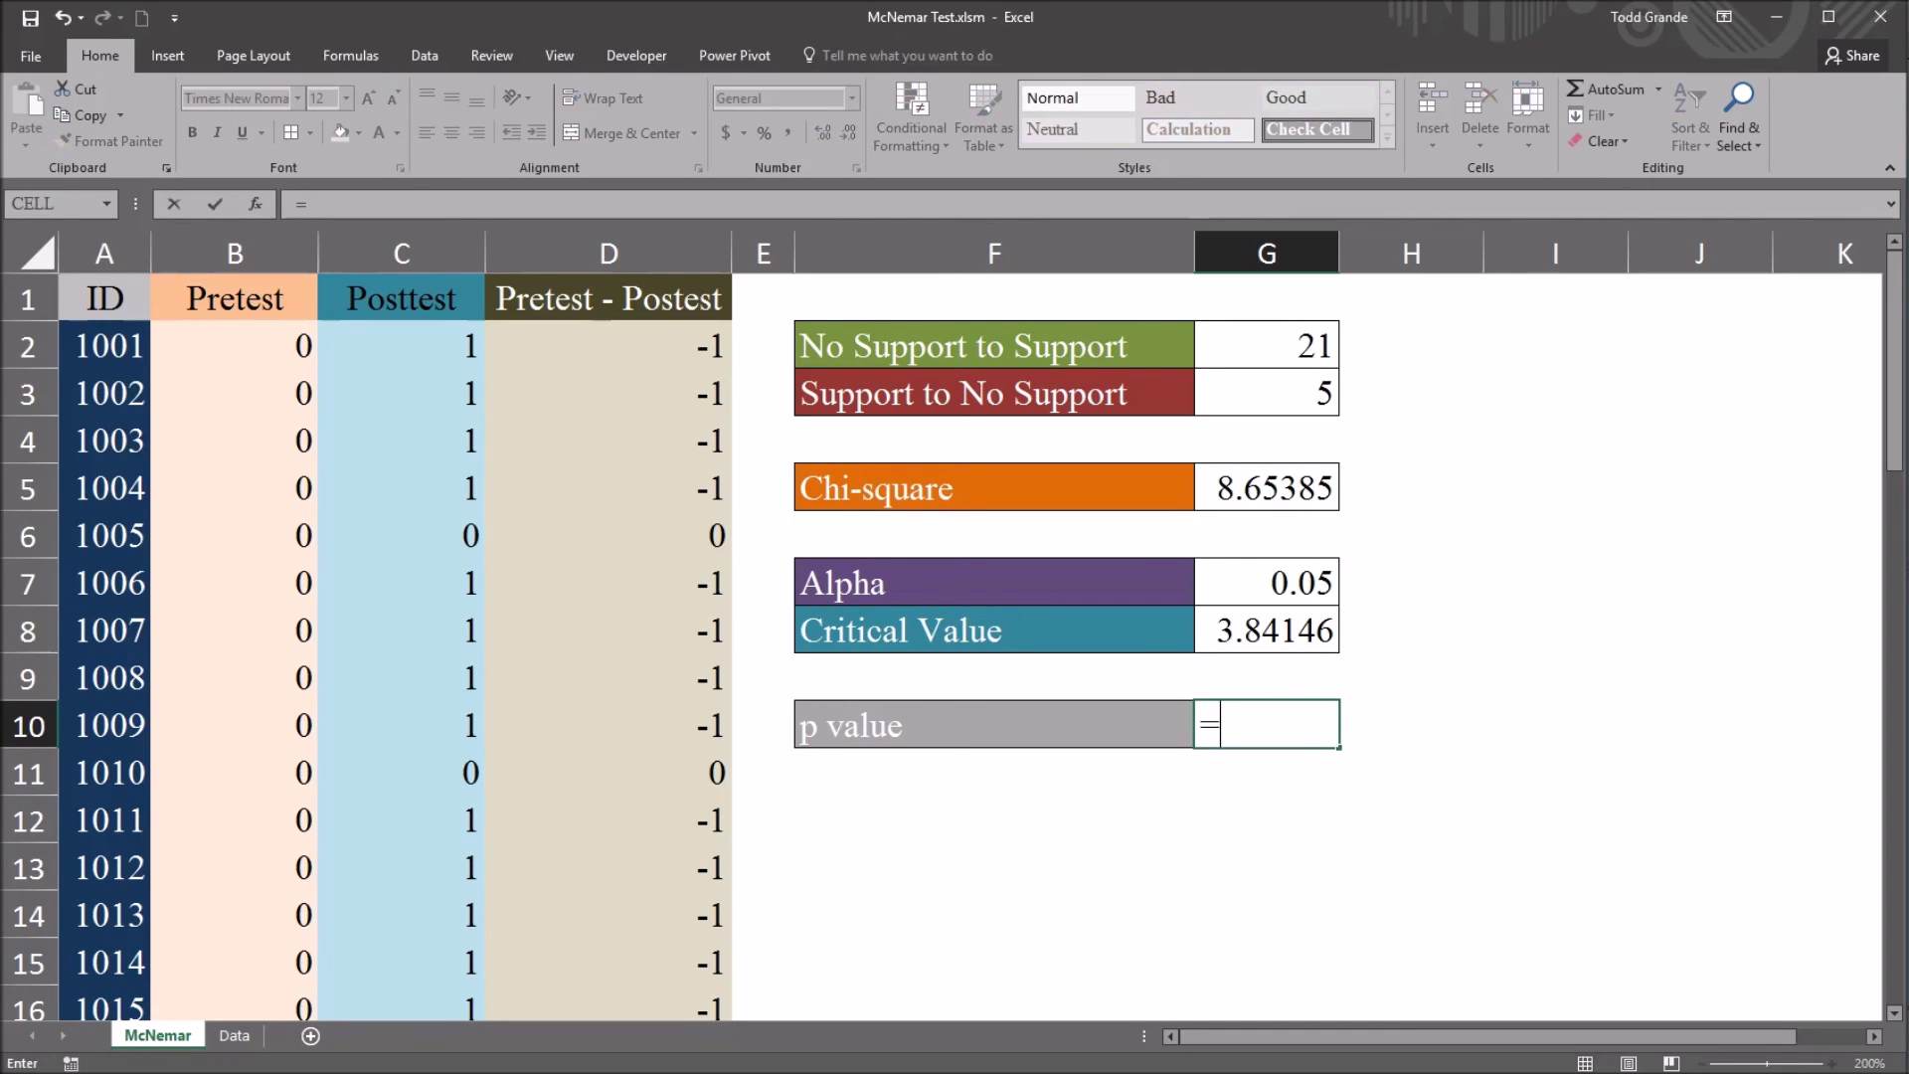
pyautogui.write('chi')
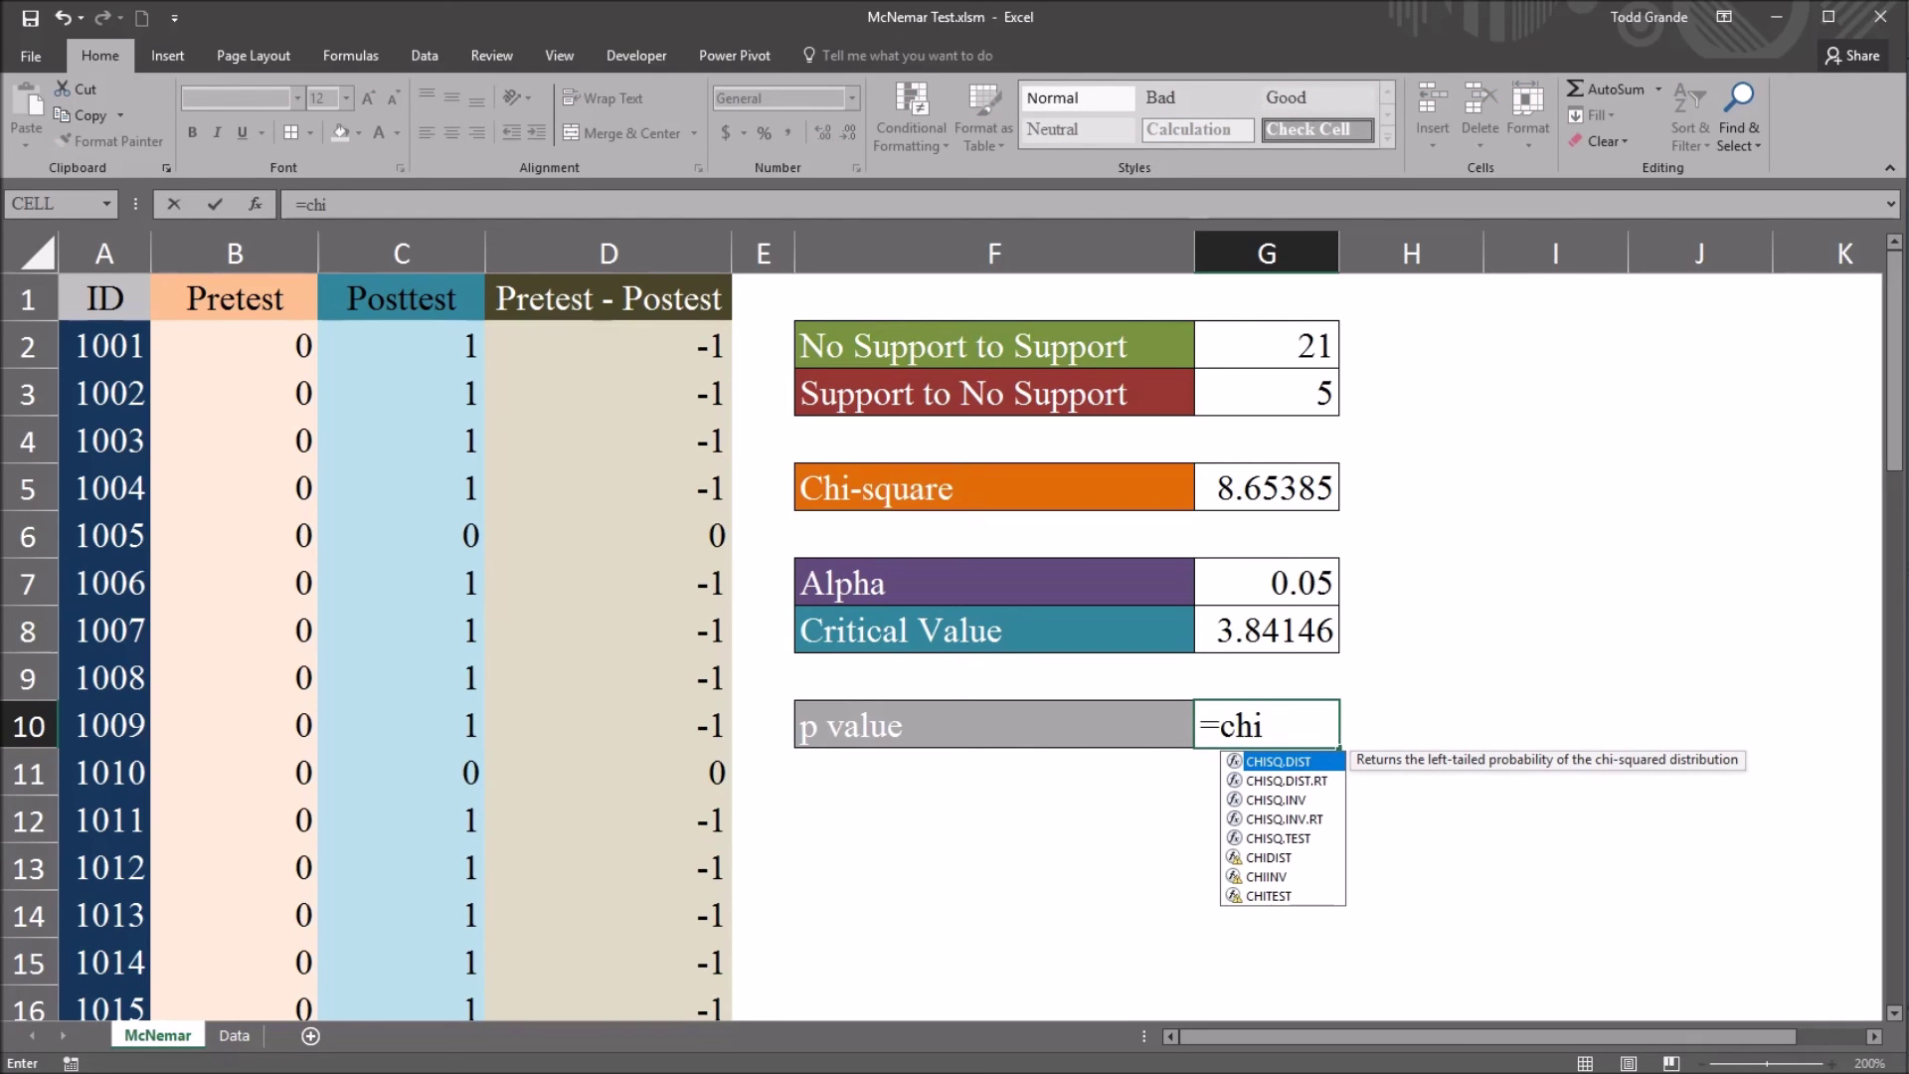
pyautogui.press('Down')
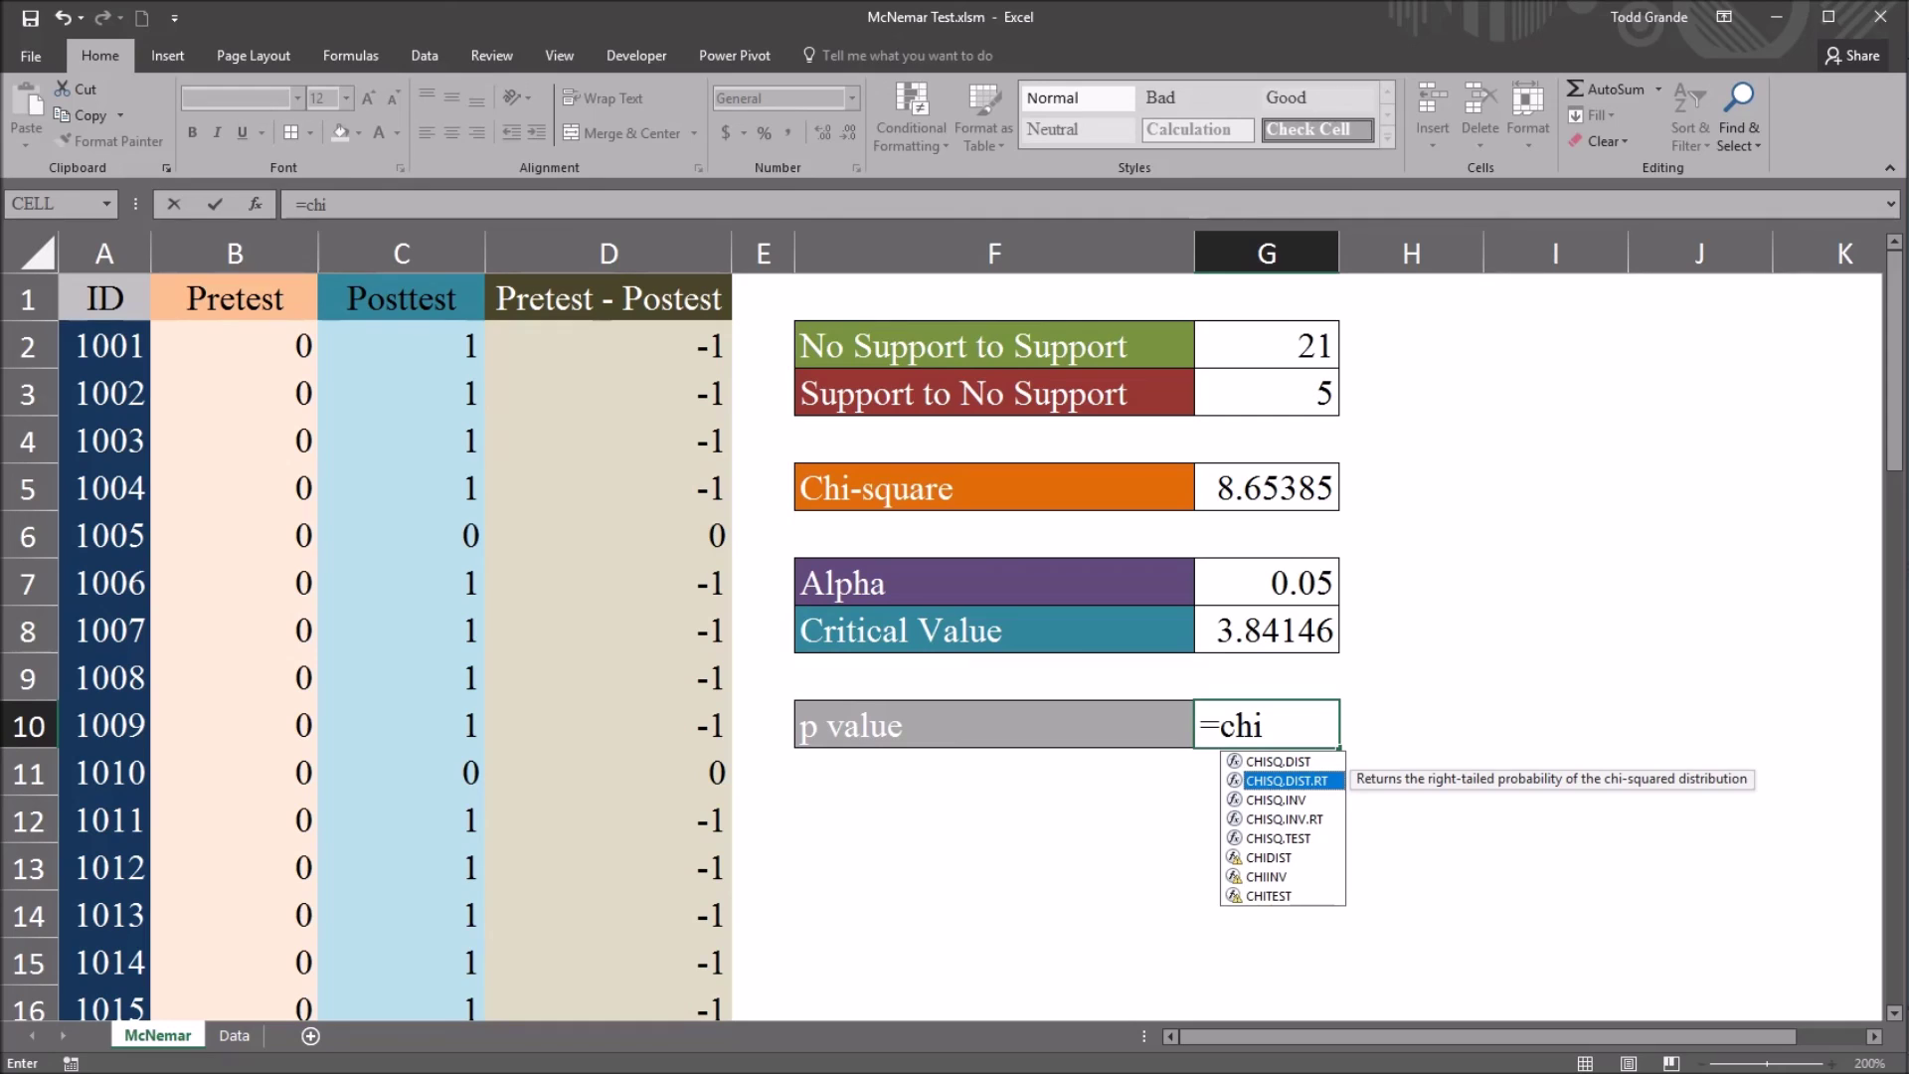
pyautogui.press('Tab')
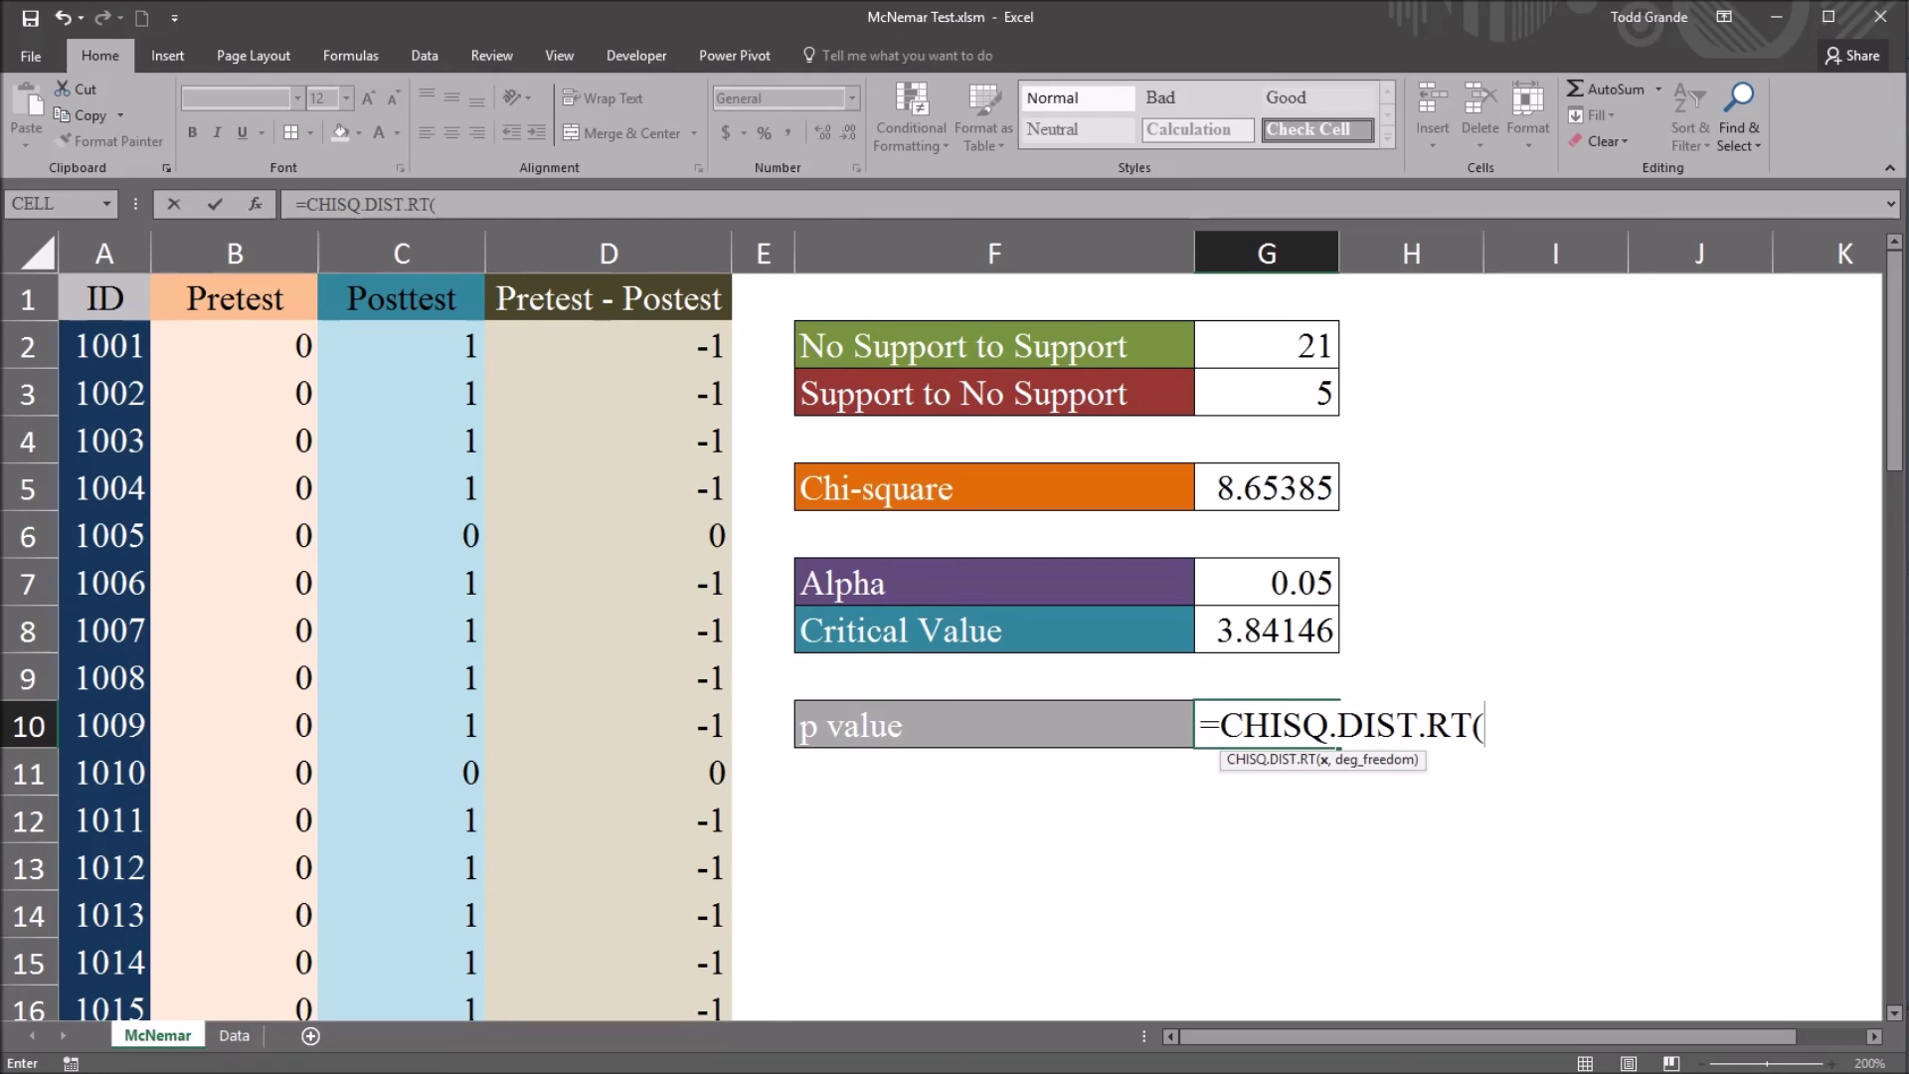
pyautogui.click(1265, 487)
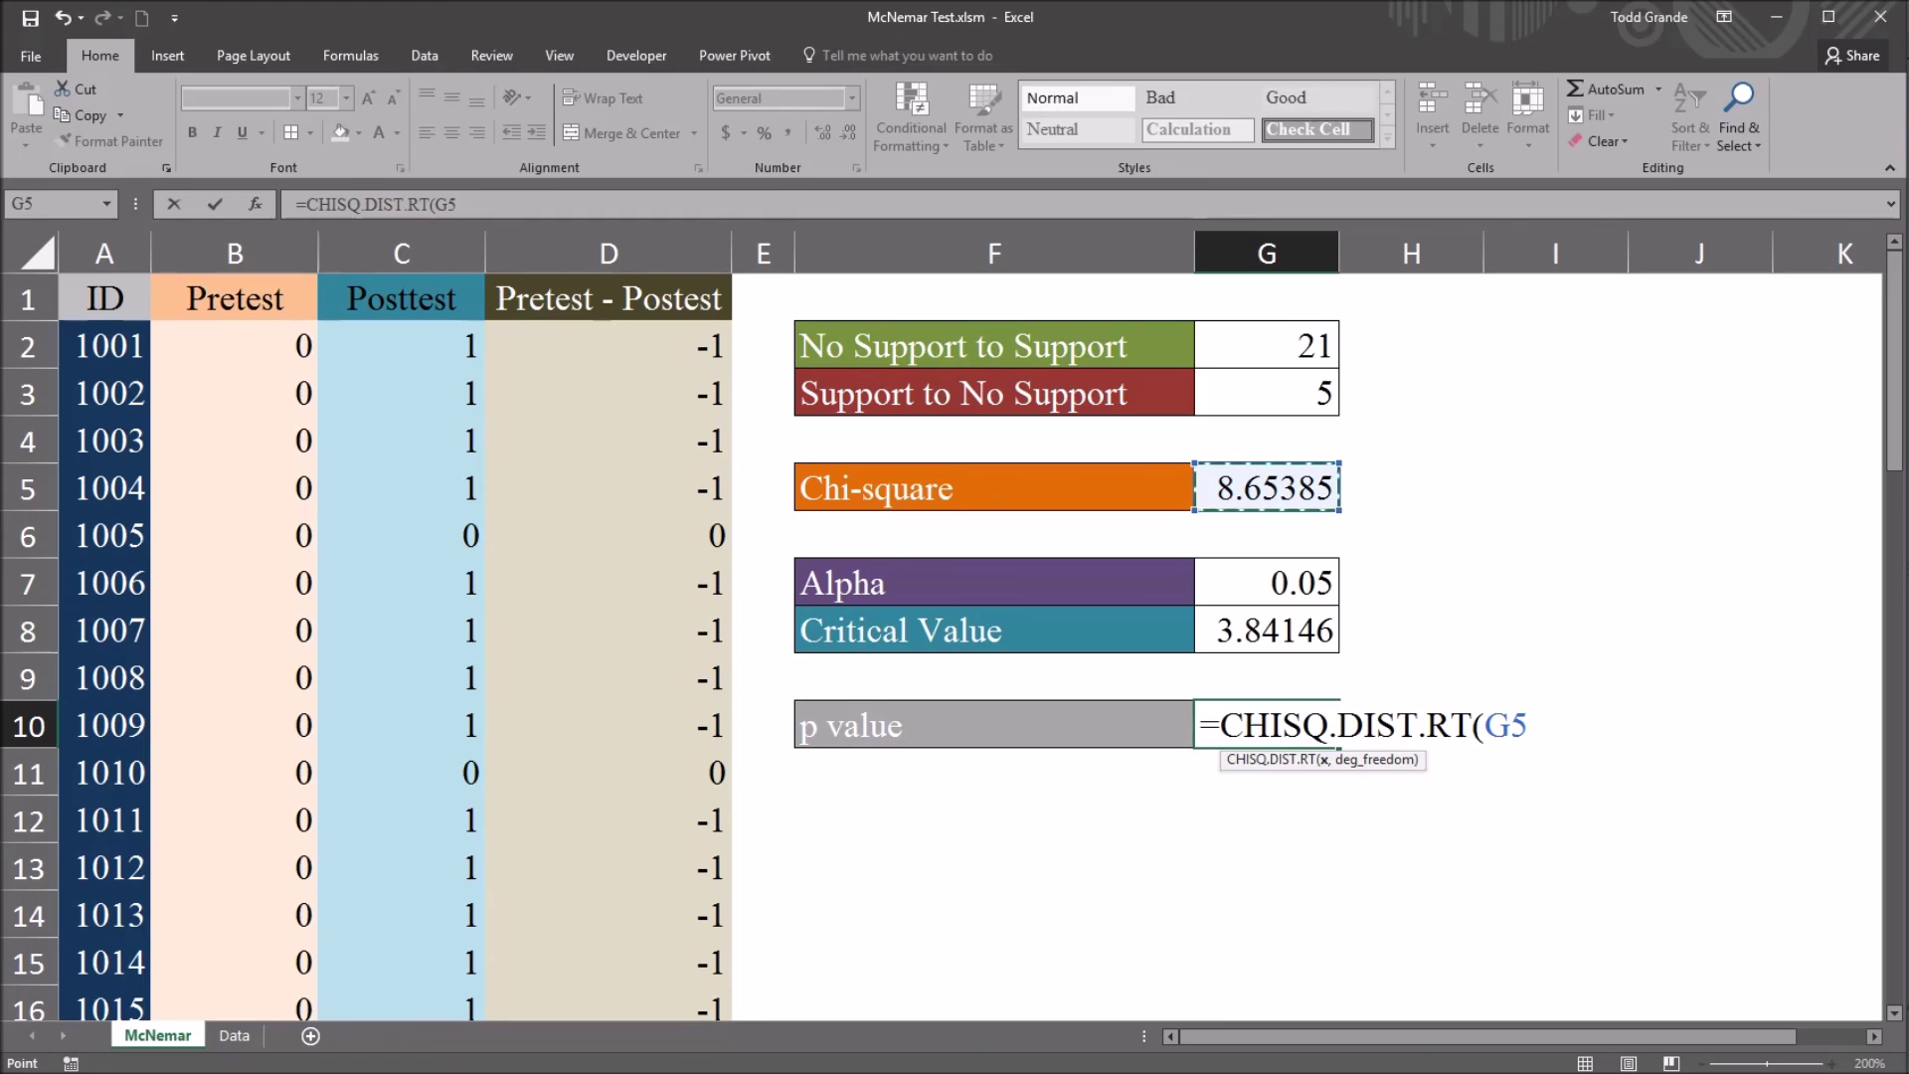
pyautogui.write(',')
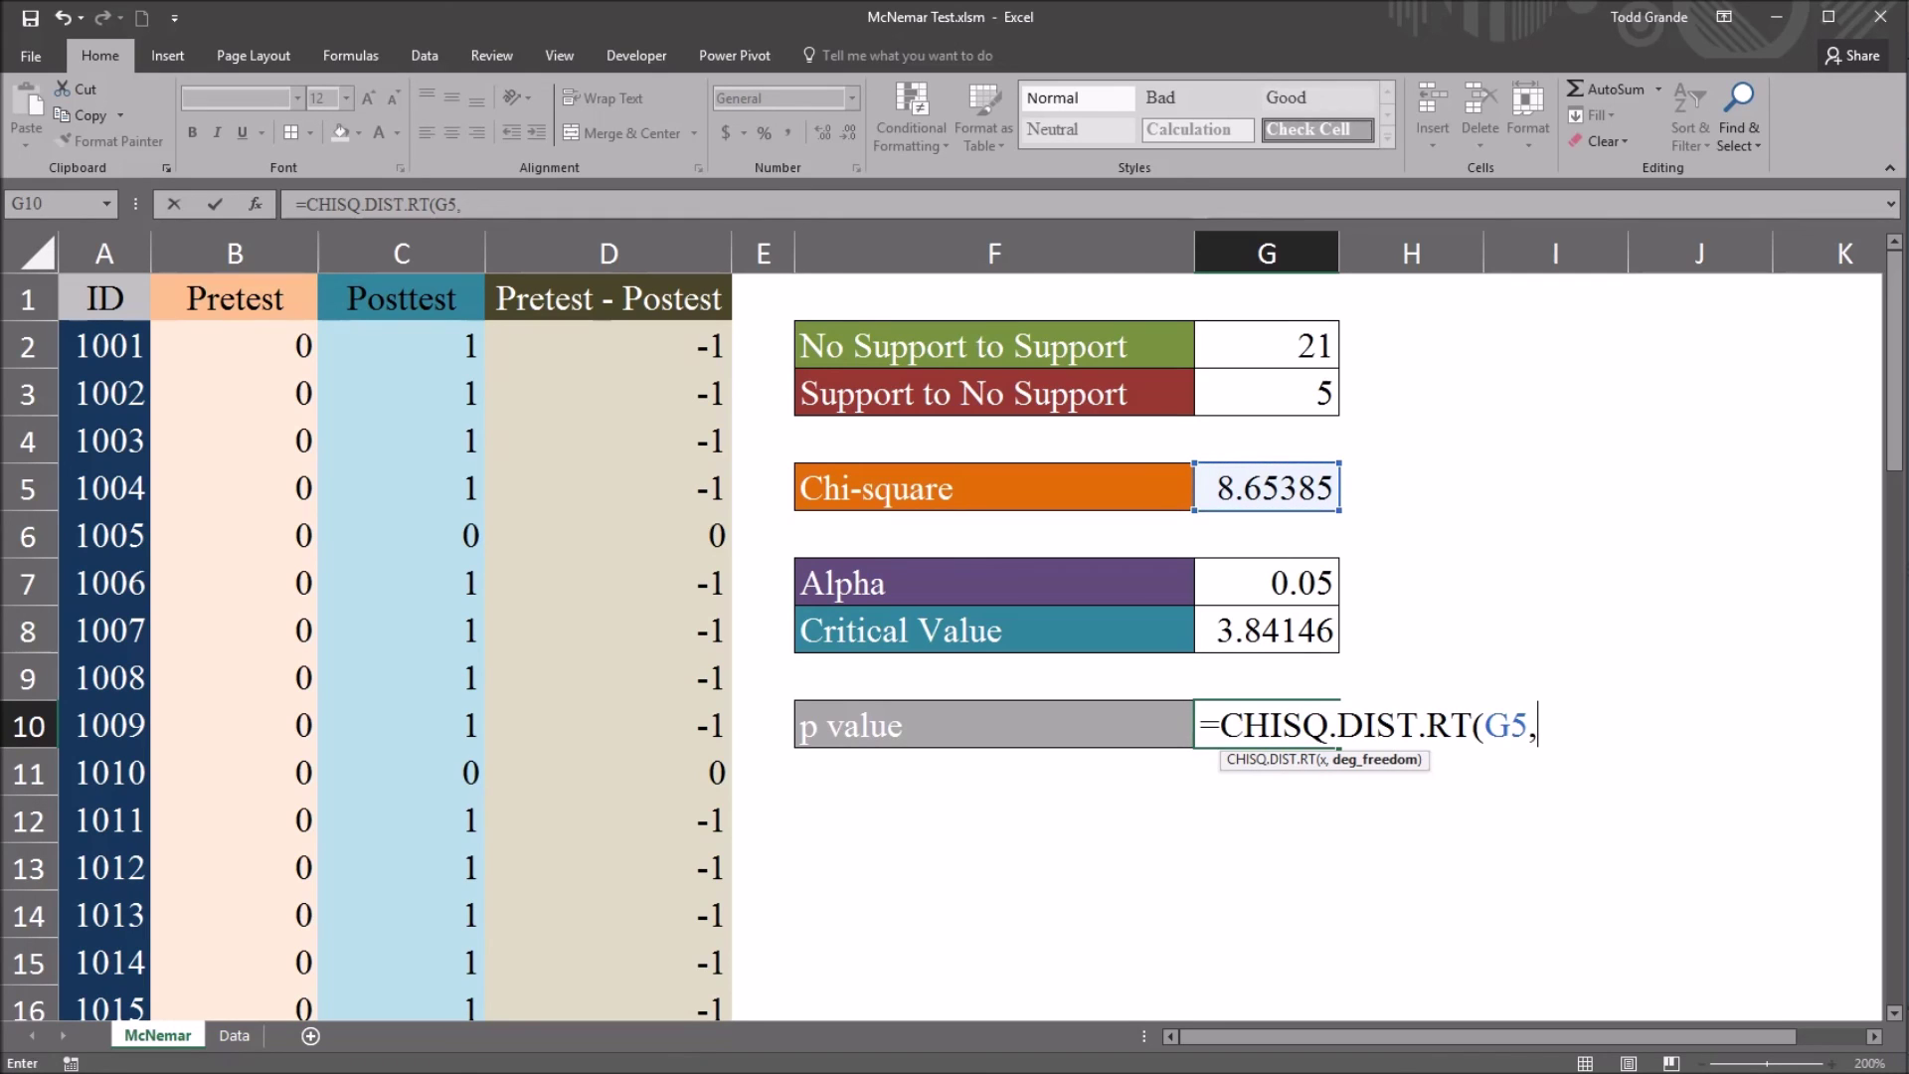
pyautogui.write('1')
pyautogui.hotkey('ctrl', 'Return')
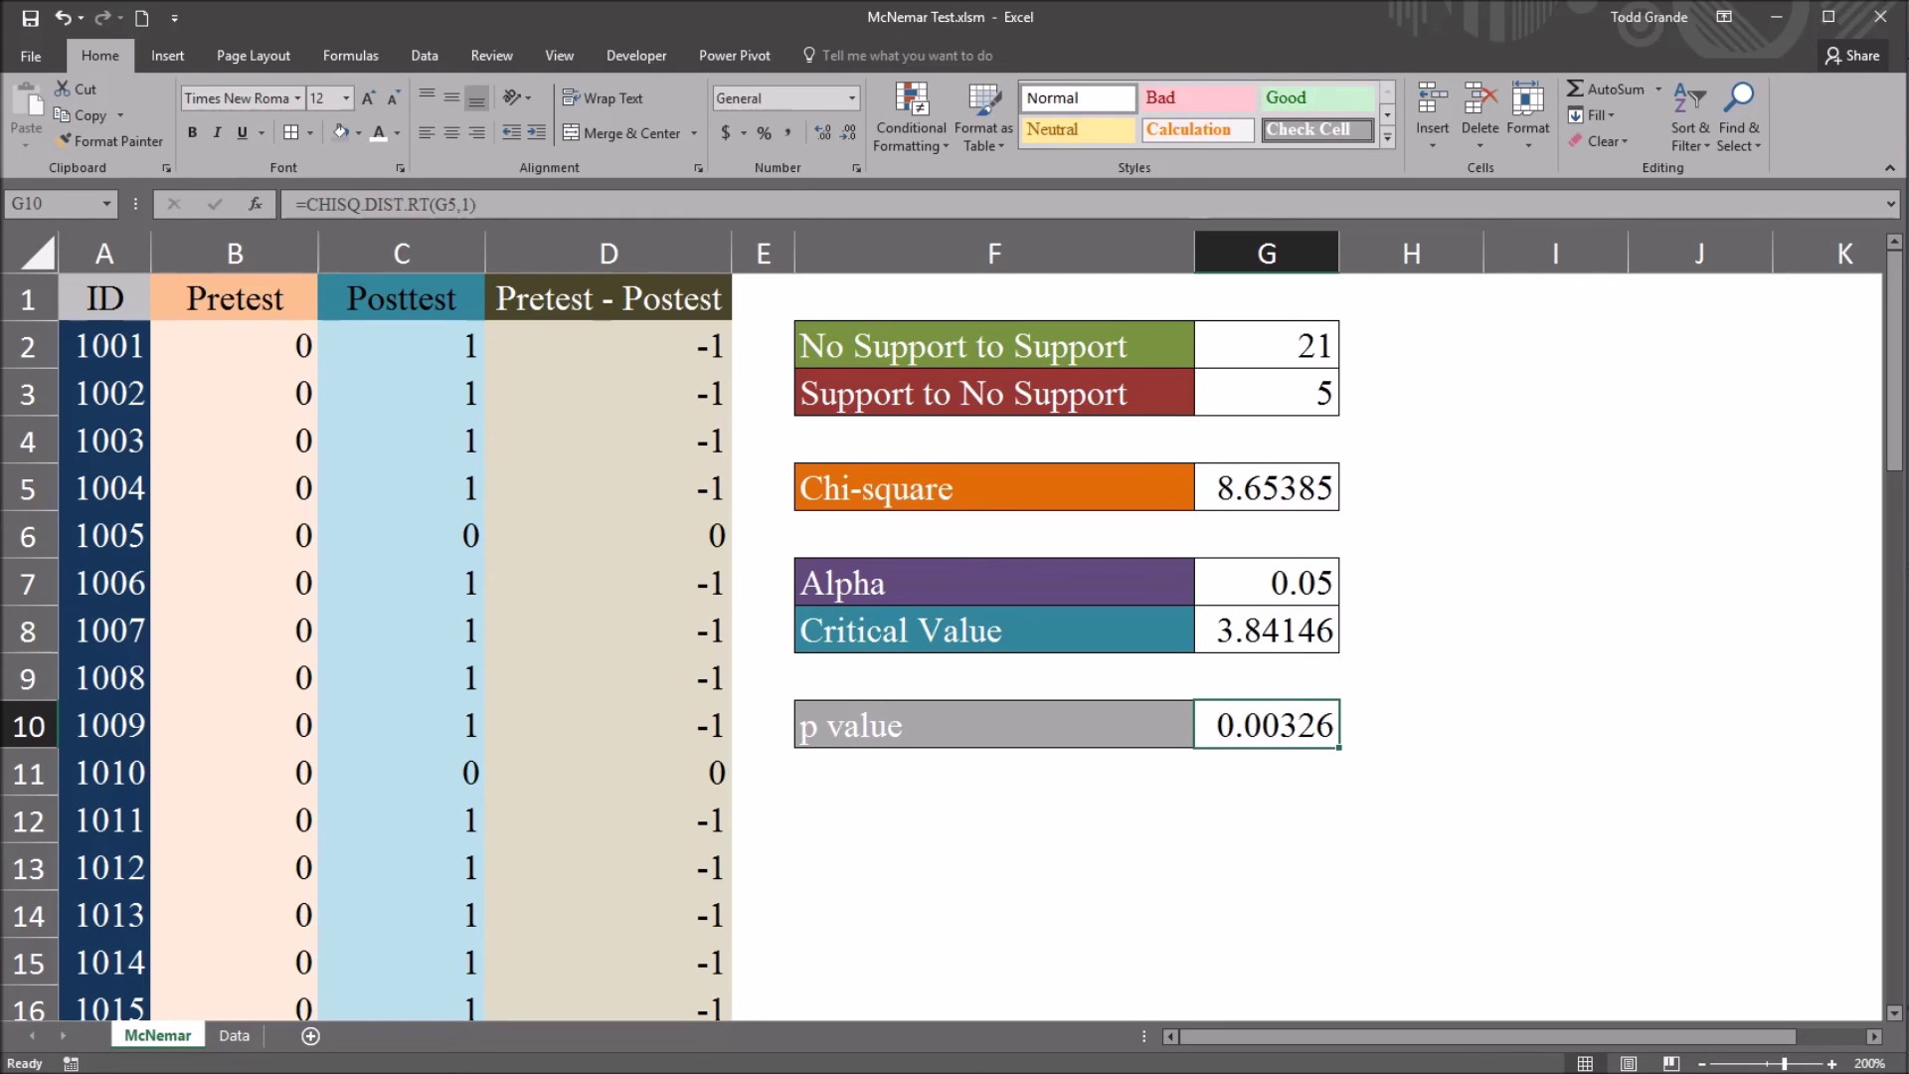
pyautogui.click(1266, 487)
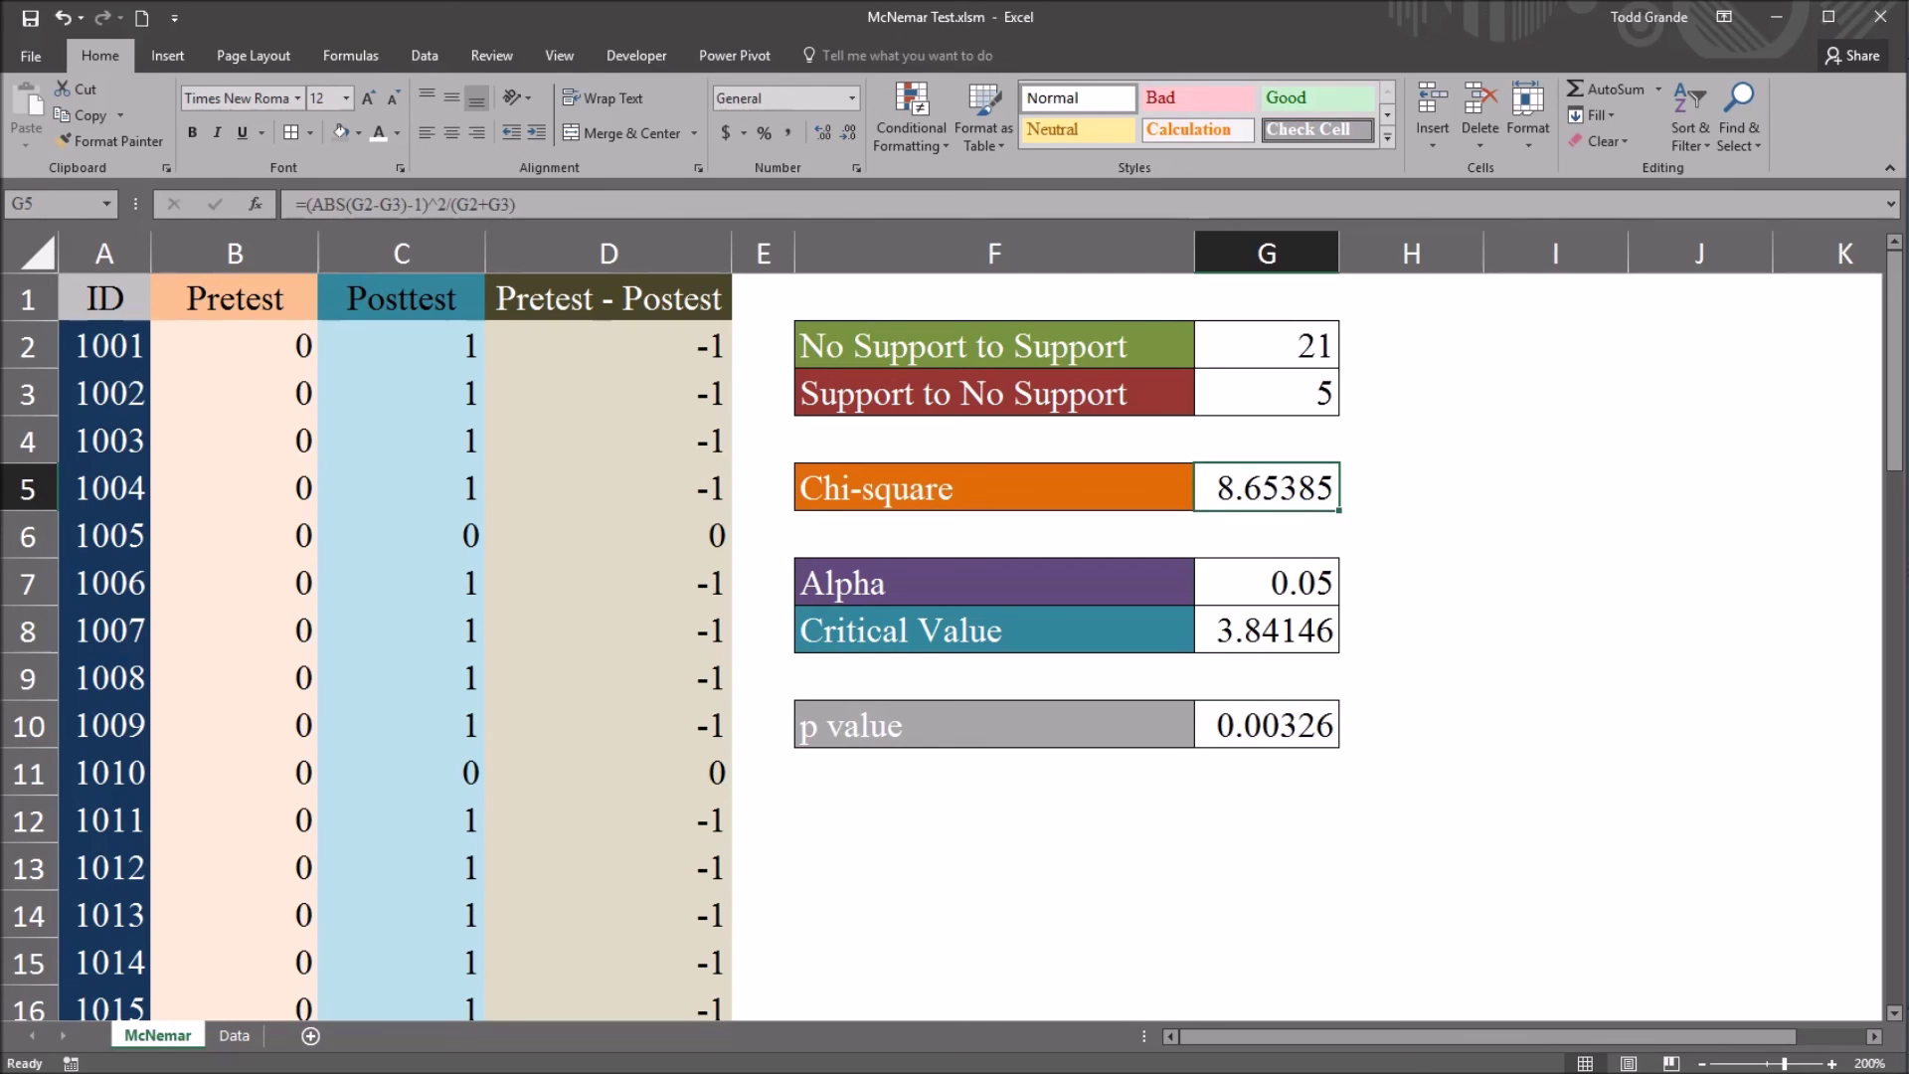
pyautogui.click(1265, 725)
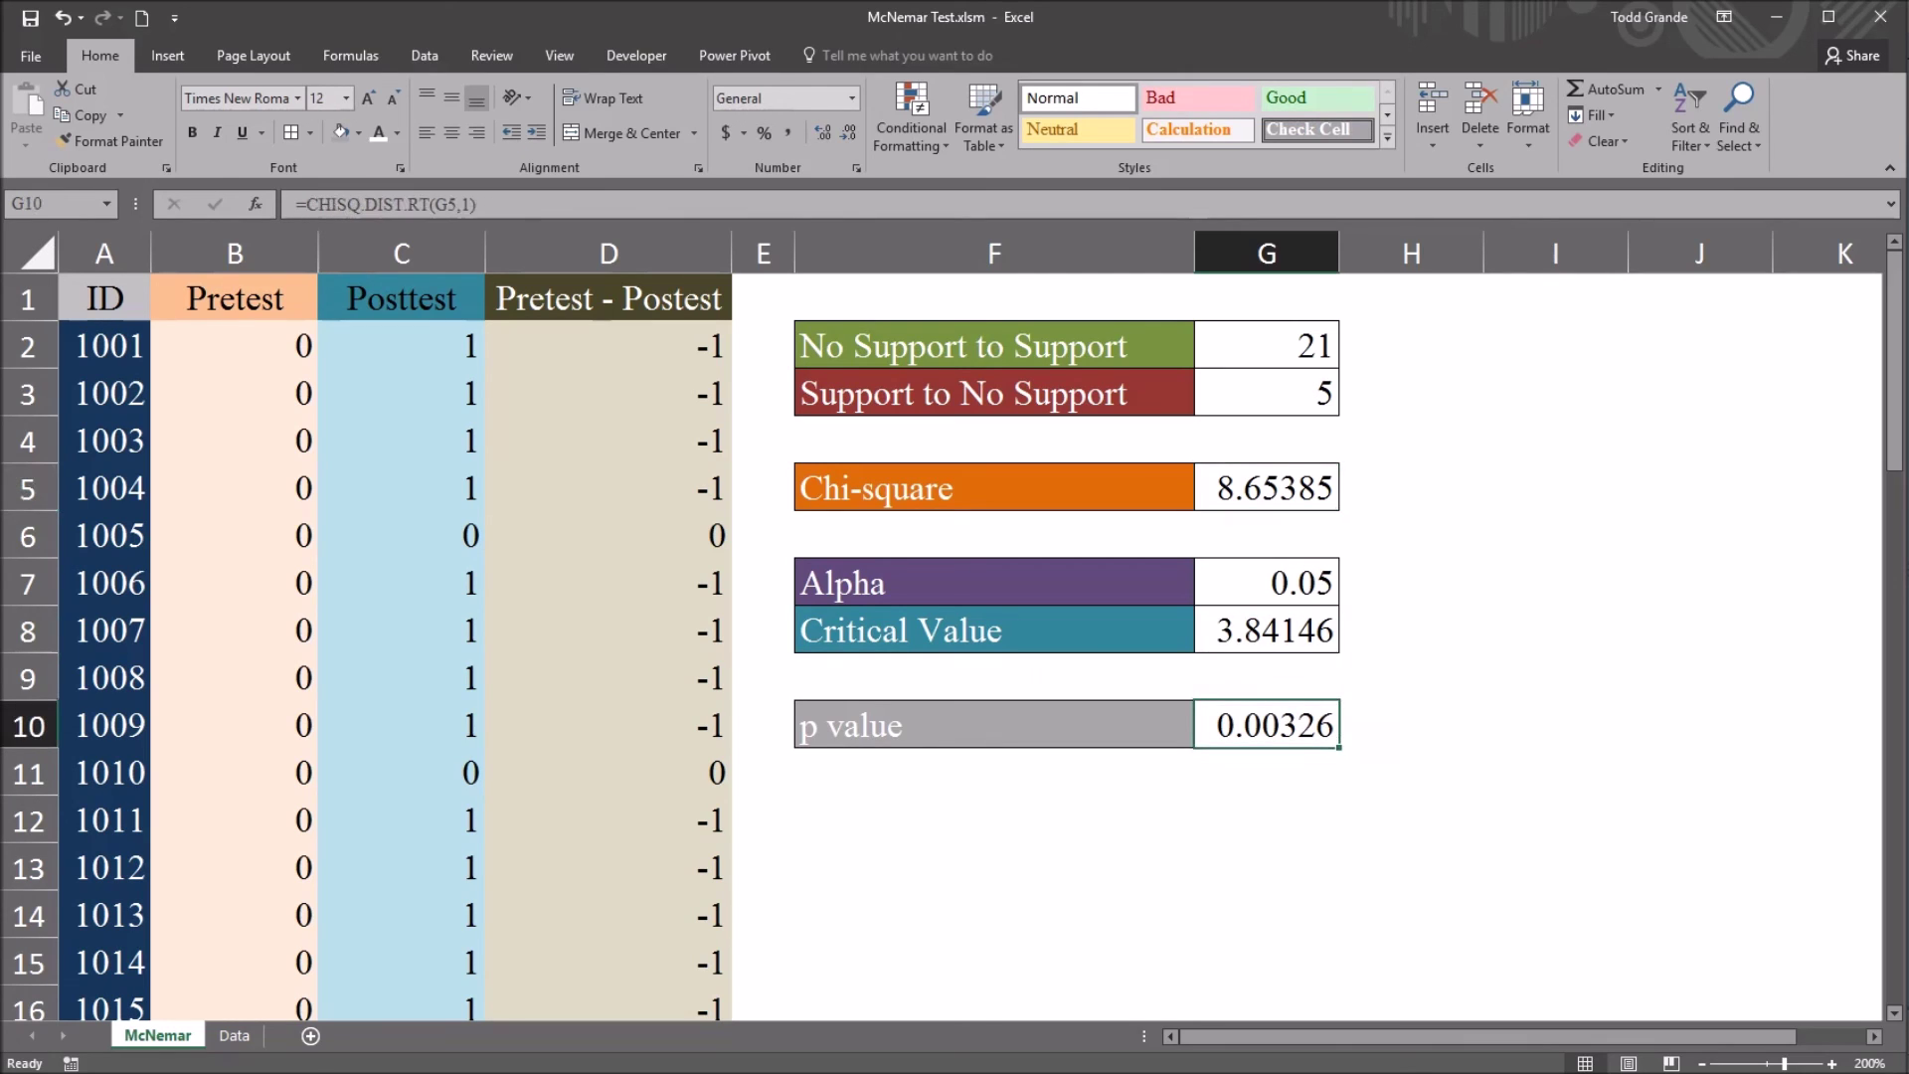